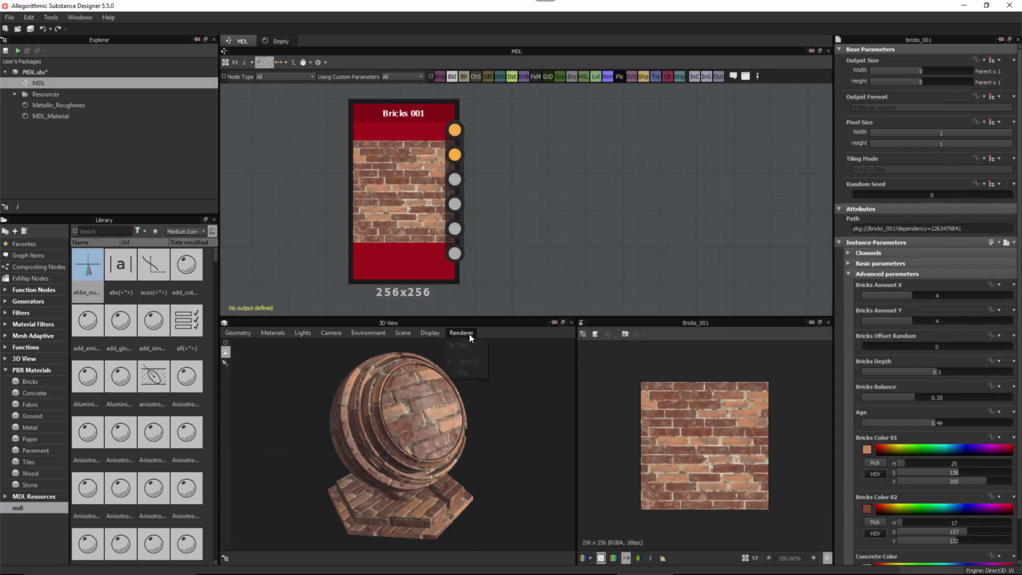
- Preview the brick material with the Iray renderer and switch the 3D view back to OpenGL
click(469, 333)
click(464, 373)
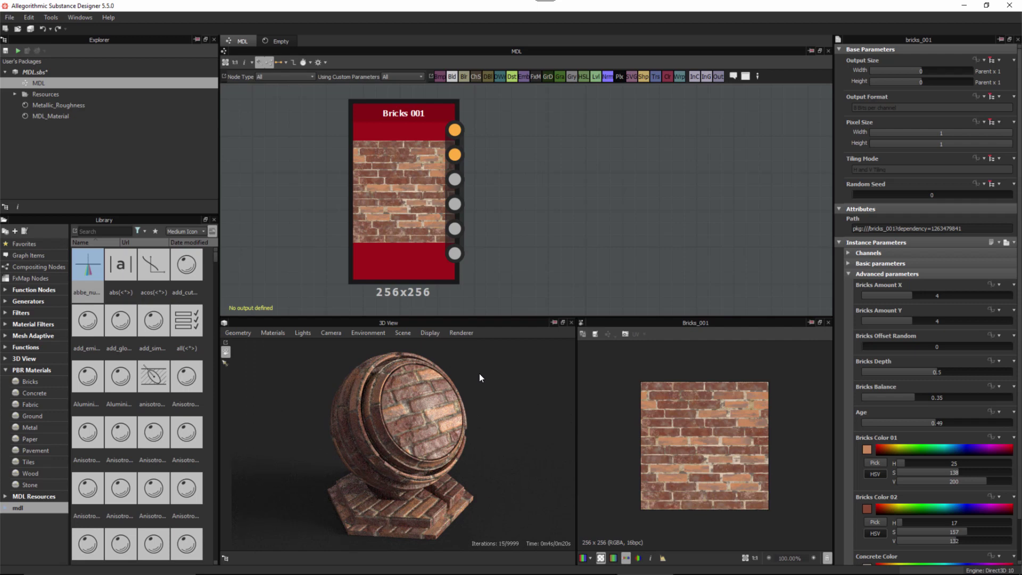
click(468, 333)
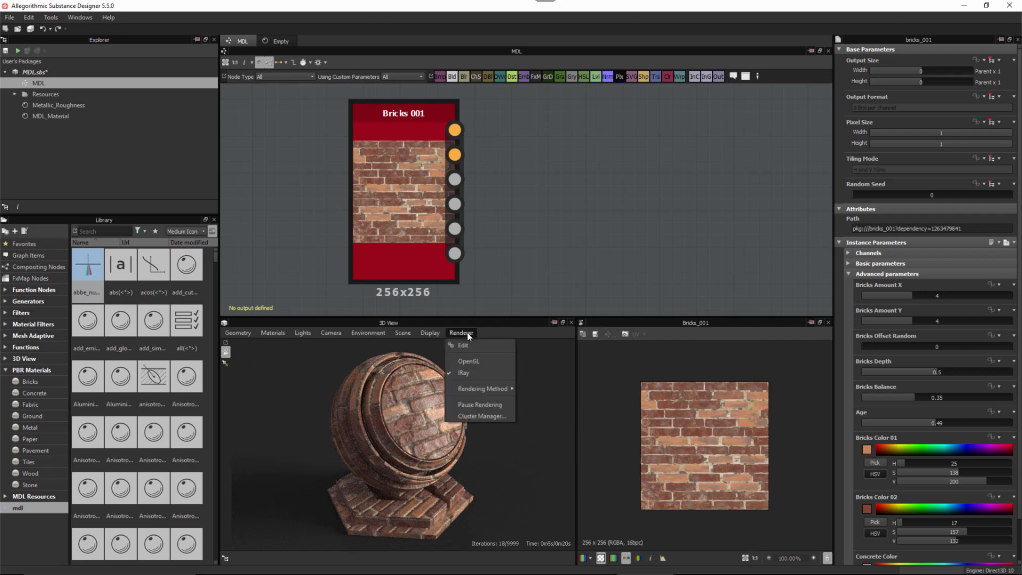
click(469, 362)
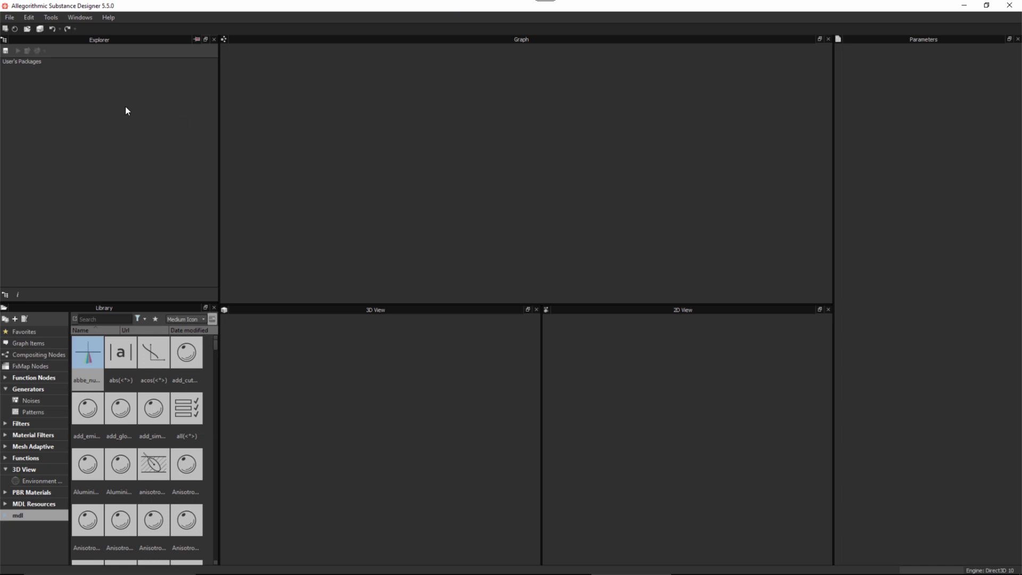
- Create a new MDL graph from the Empty template and name it Metallic_Roughness
click(15, 29)
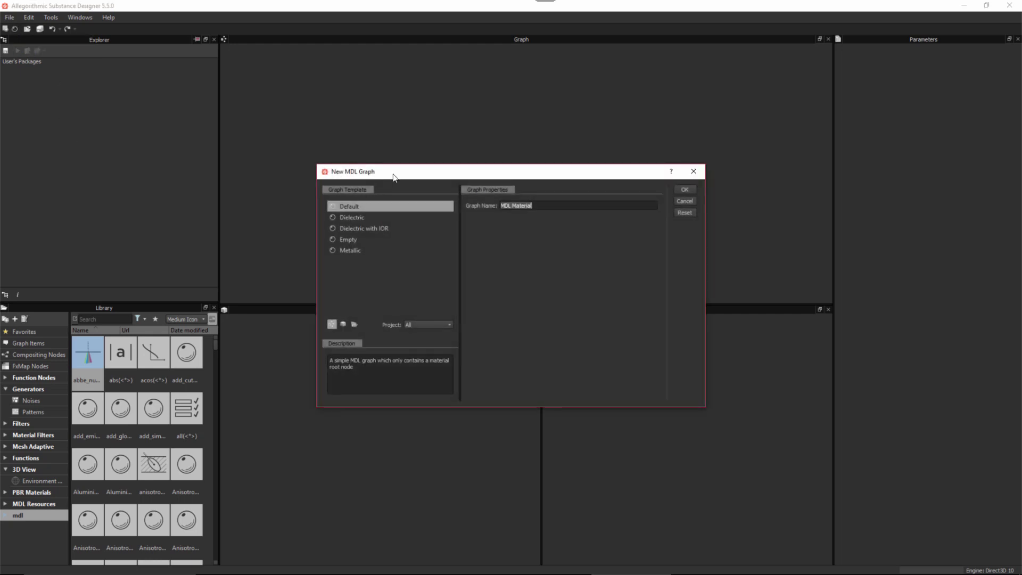
drag(380, 176, 371, 149)
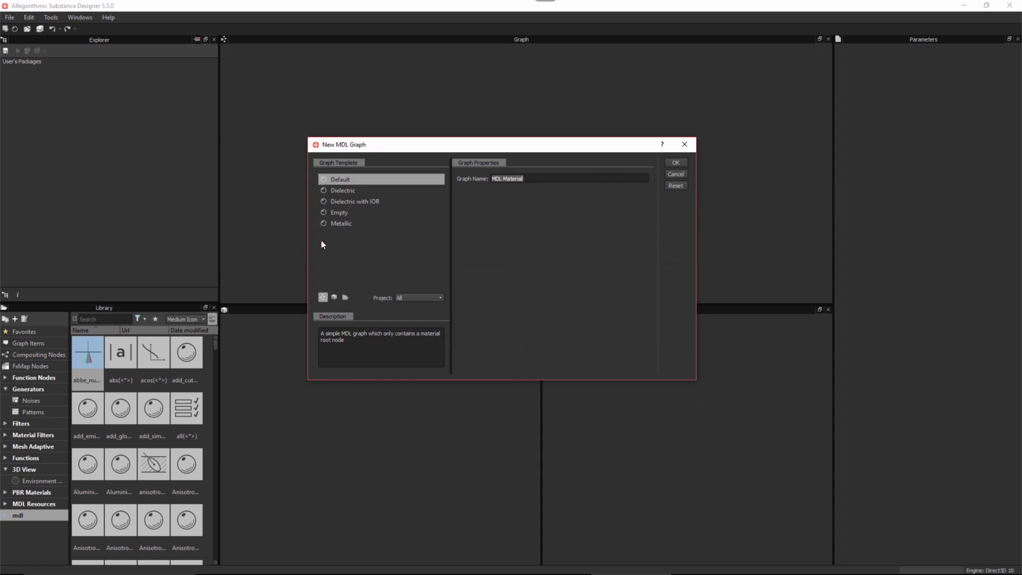
click(340, 212)
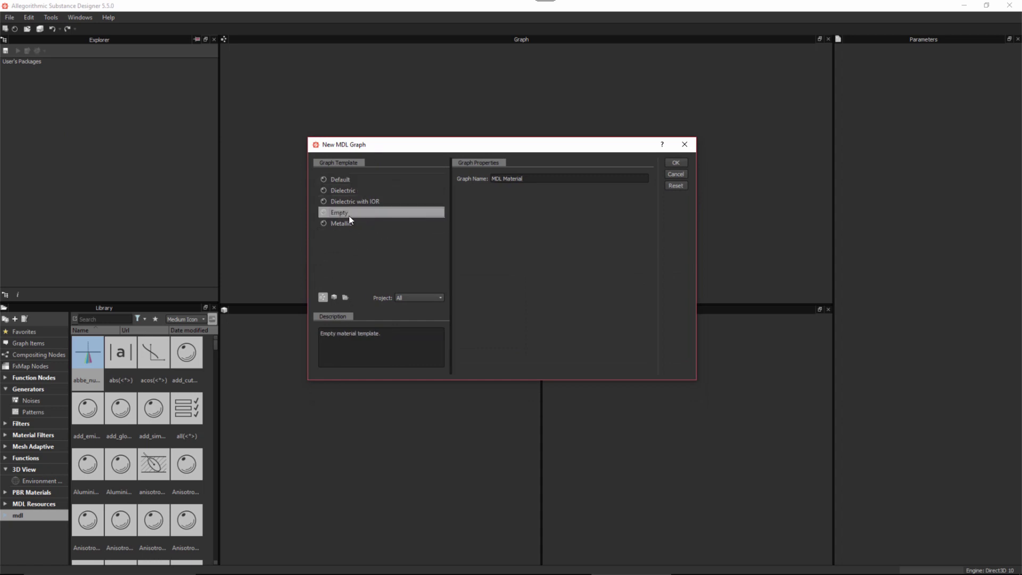
triple_click(547, 180)
text(Metallic_Roughness)
click(676, 163)
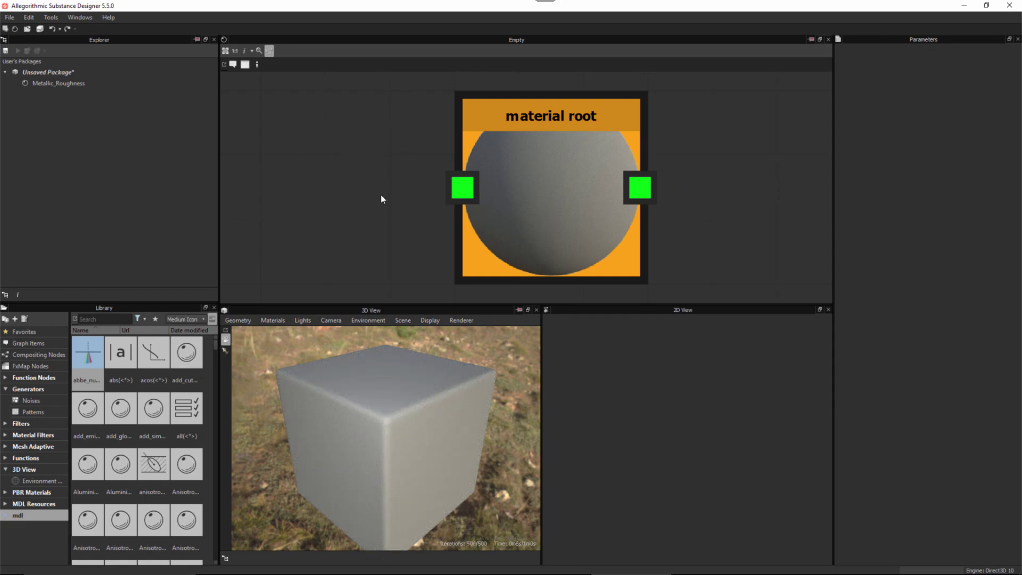
scroll(381, 197, down, 4)
middle_drag(344, 176, 596, 149)
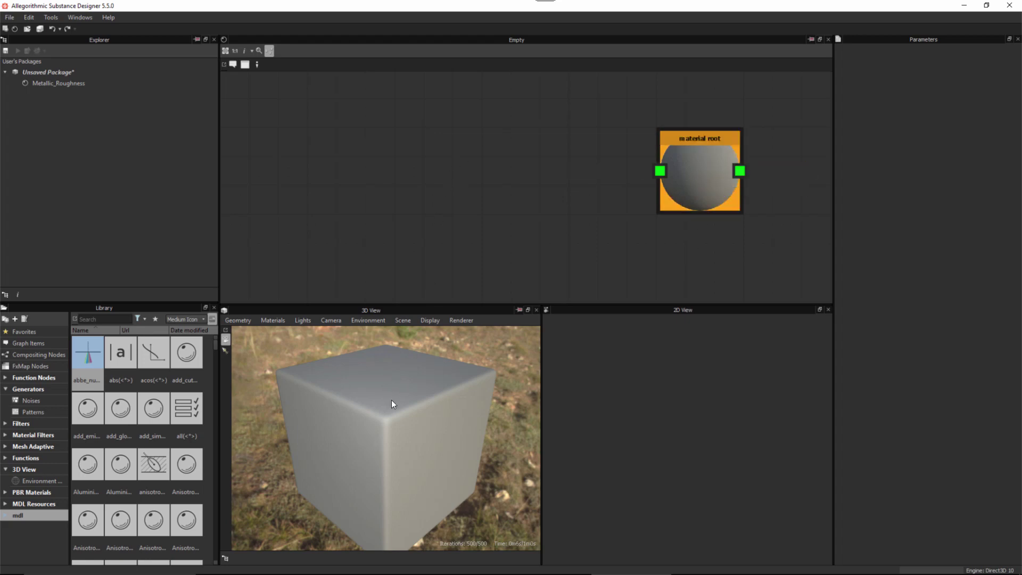
drag(391, 400, 353, 397)
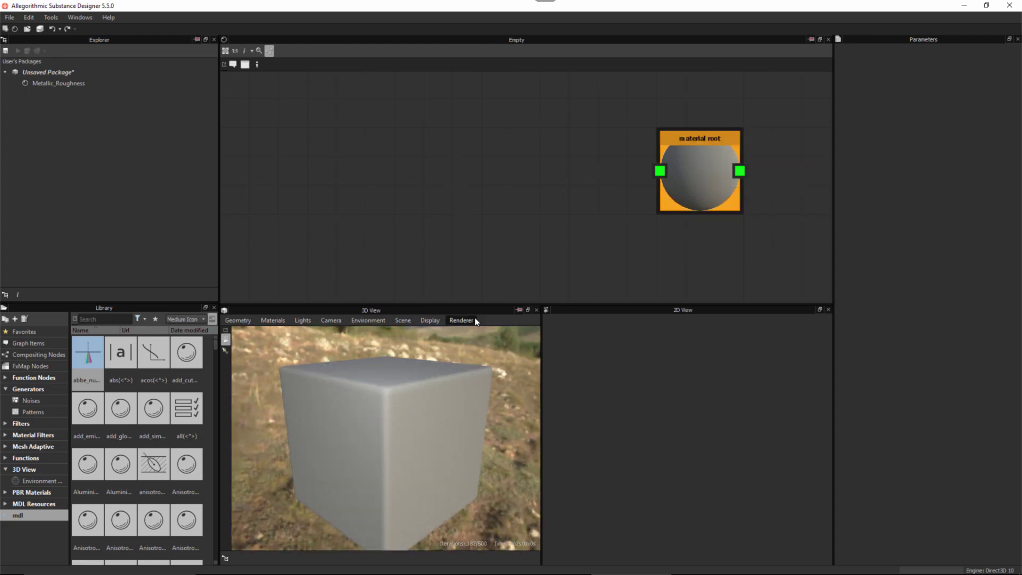
click(461, 320)
click(367, 344)
double_click(505, 120)
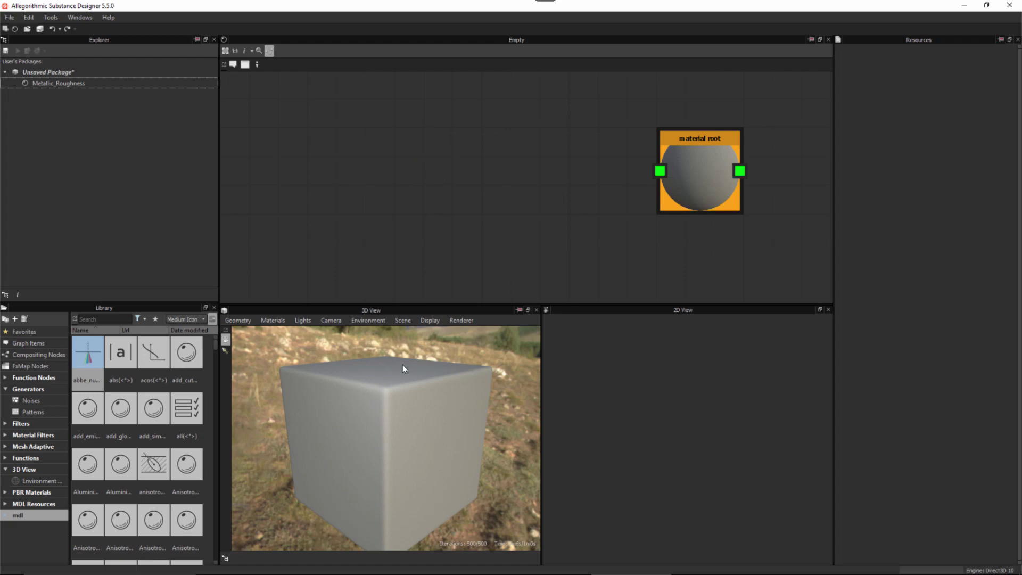
- Link the SubstanceSphere.fbx mesh to the unsaved package and display it in the 3D view
right_click(56, 69)
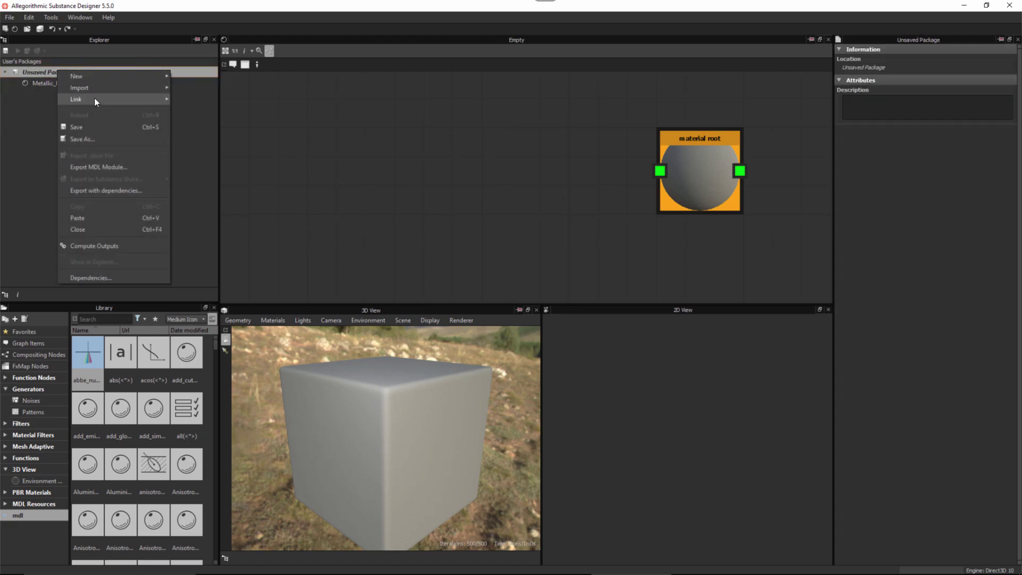
mouse_move(94, 98)
click(192, 100)
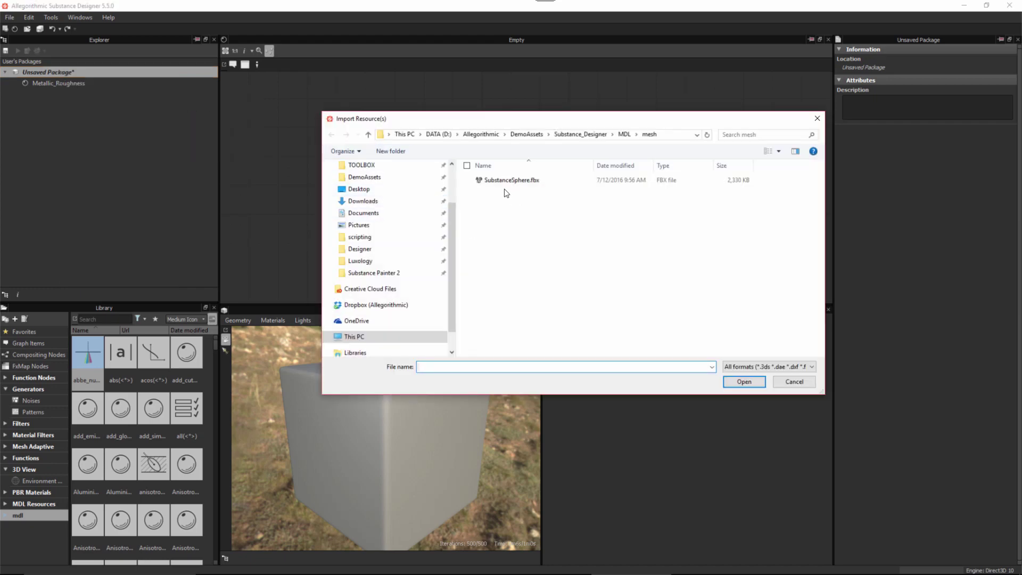
click(519, 181)
click(743, 381)
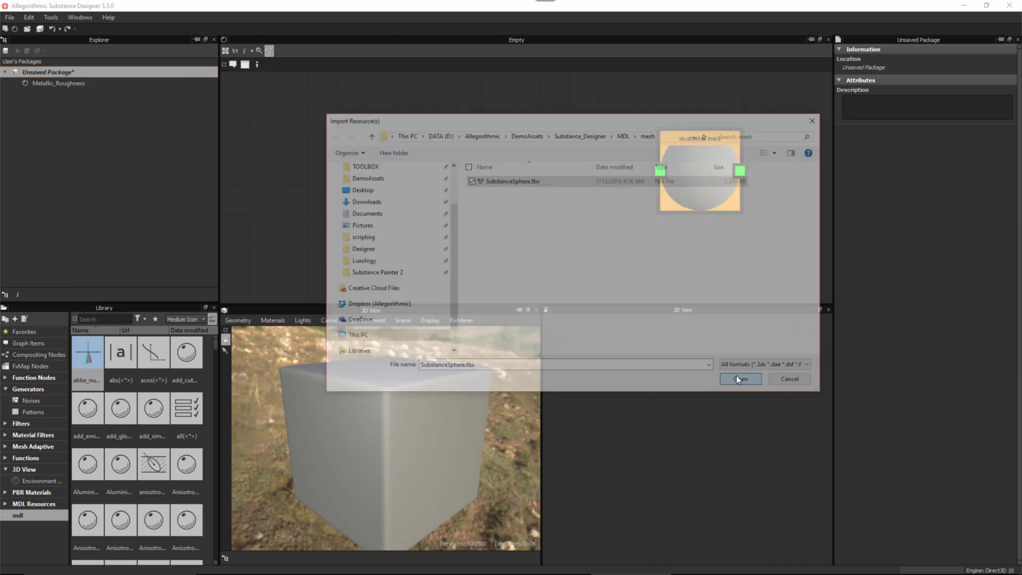
click(15, 94)
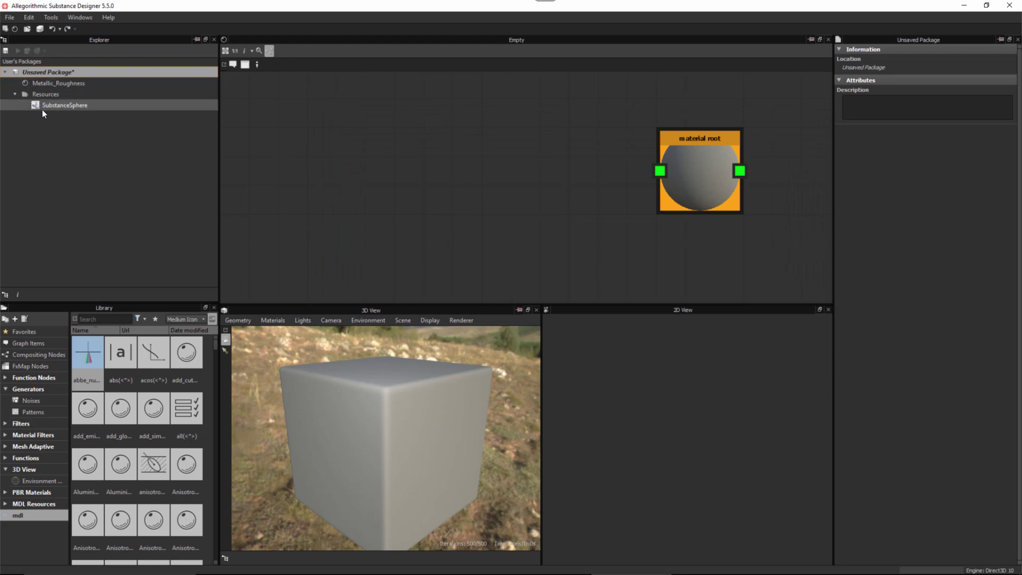
click(37, 106)
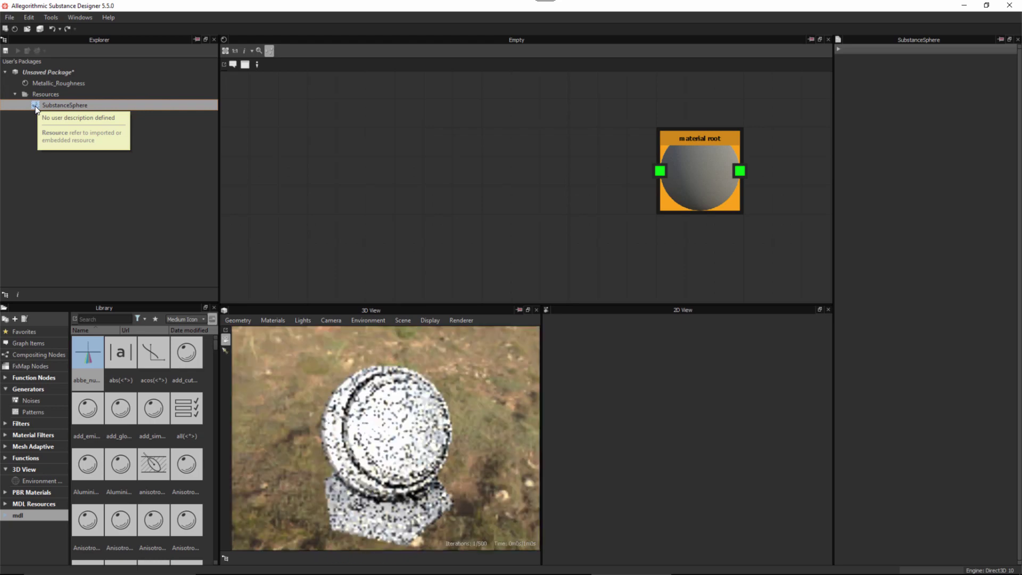
drag(392, 432, 405, 399)
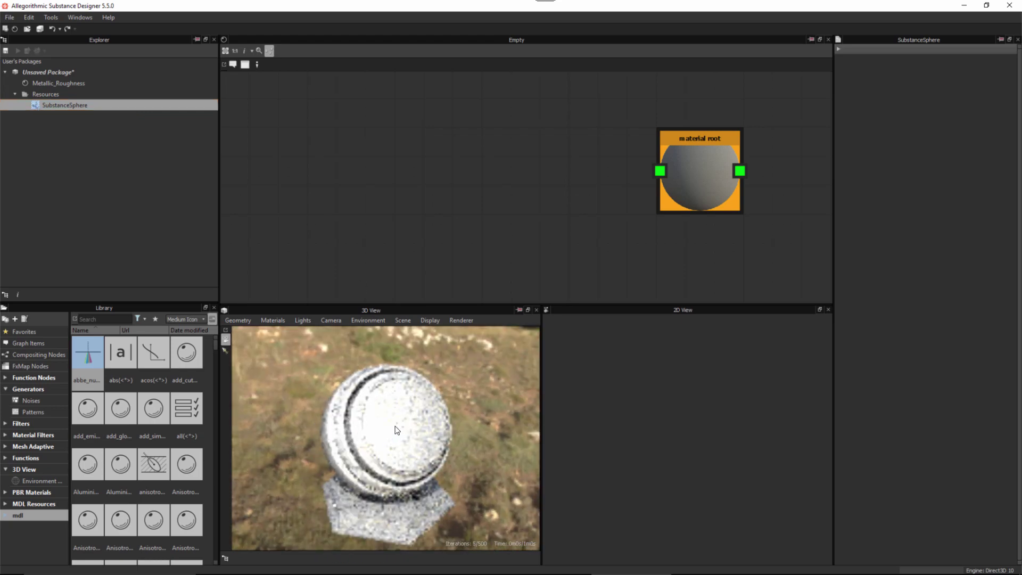
- Apply the tomoco_studio environment map from the library to the 3D view
click(36, 482)
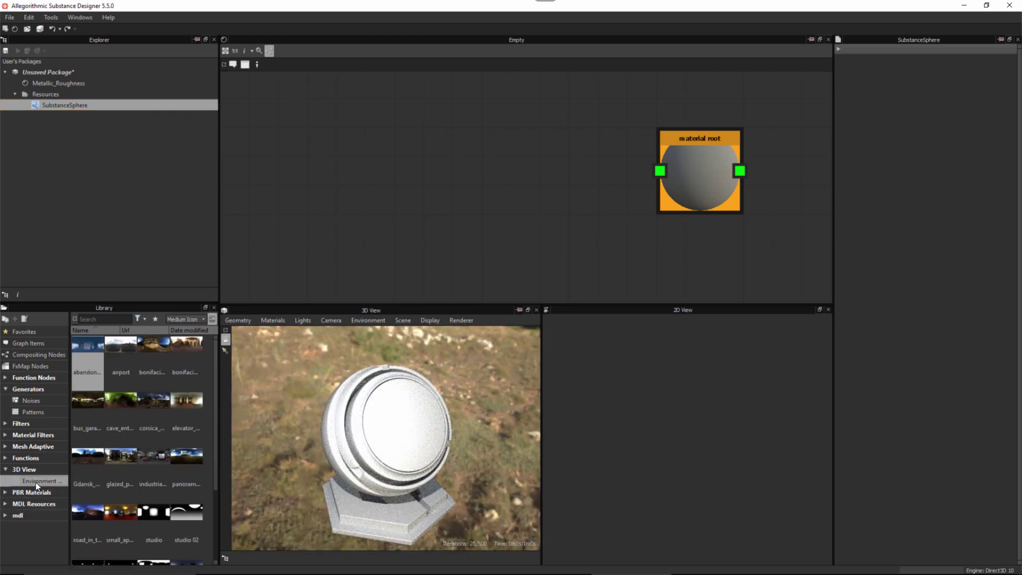
drag(216, 474, 213, 549)
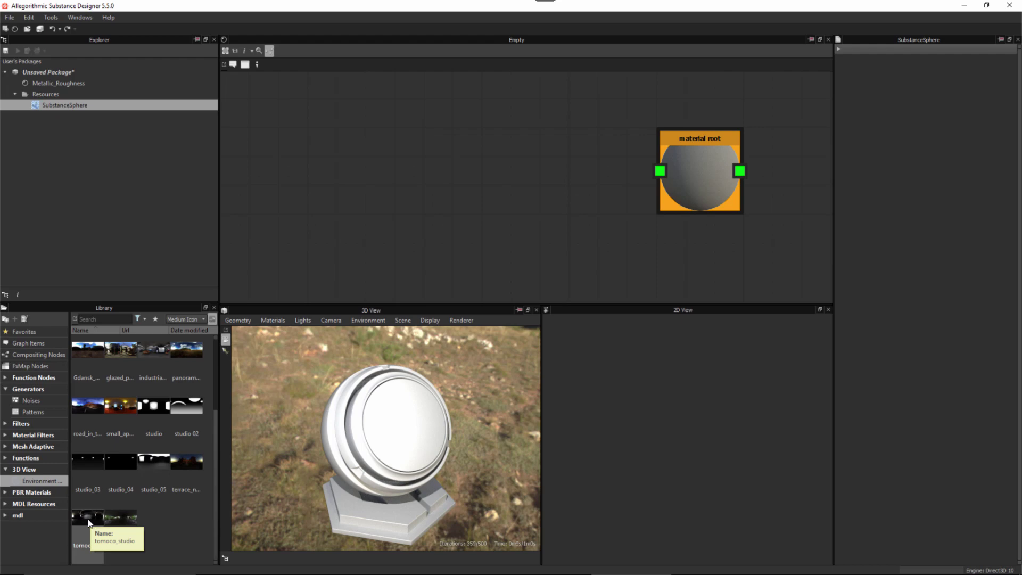
drag(88, 519, 311, 408)
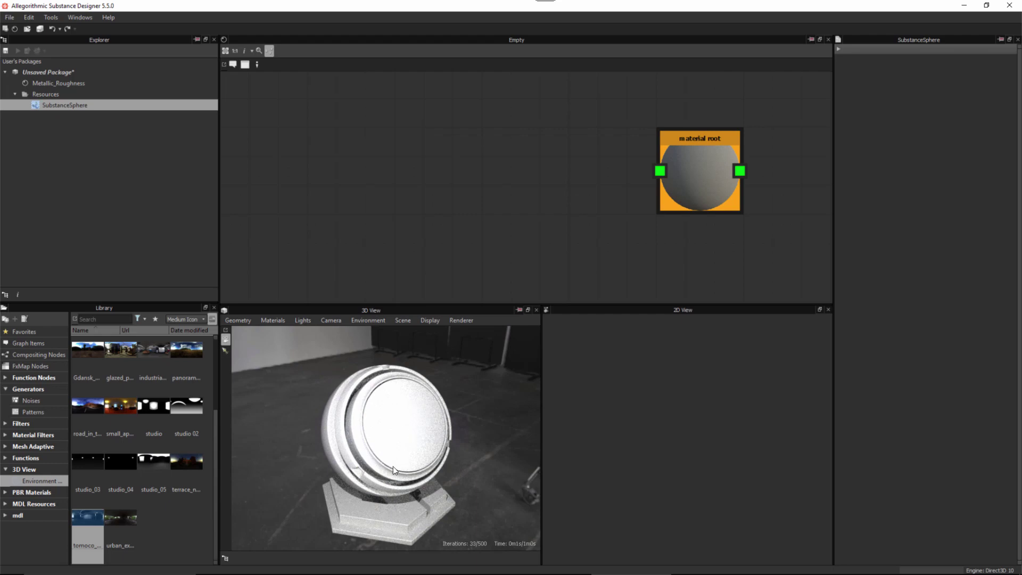
drag(443, 469, 447, 460)
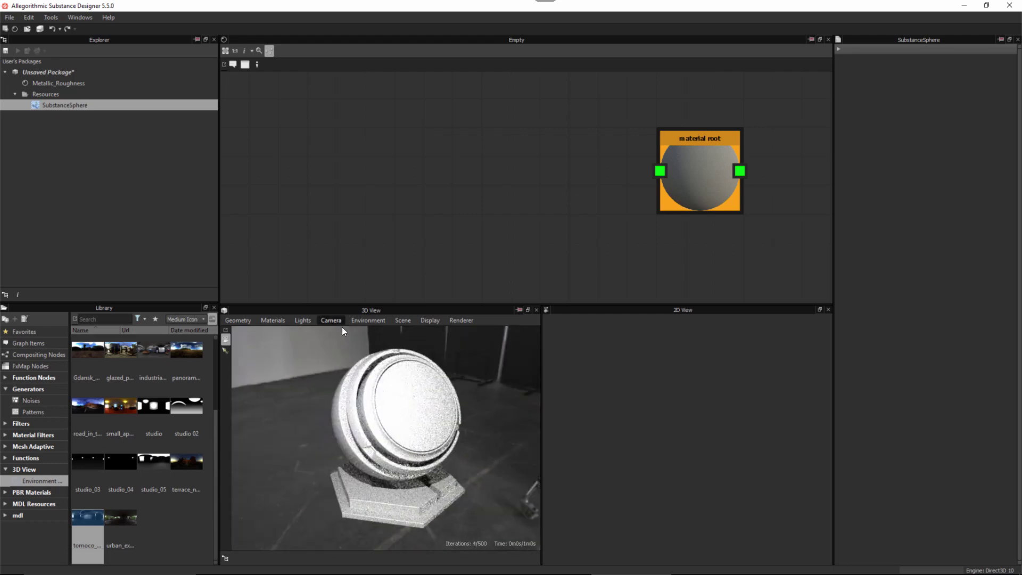
- Enable the environment's dome ground and hide the environment background in the 3D view
click(369, 321)
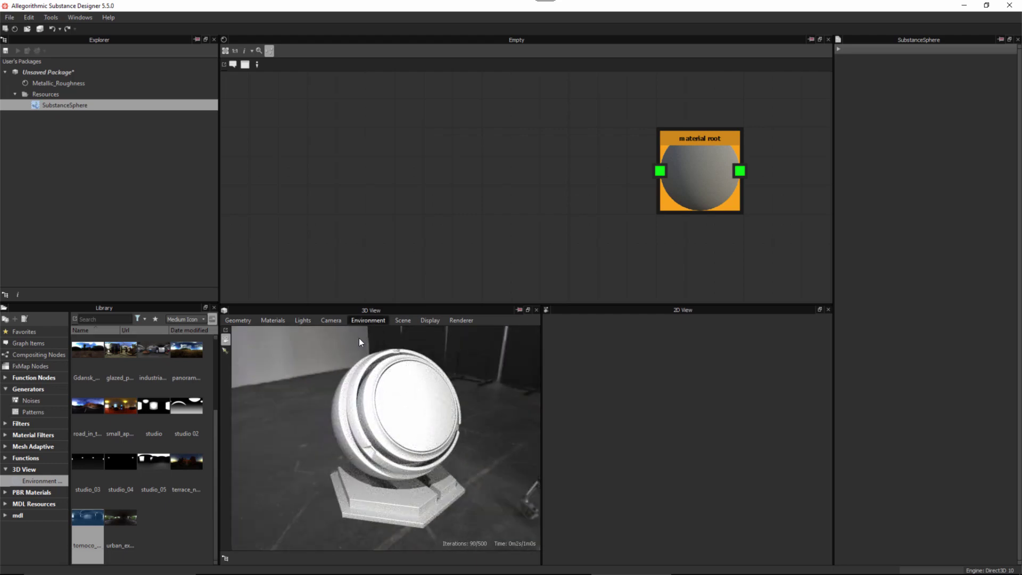
click(360, 339)
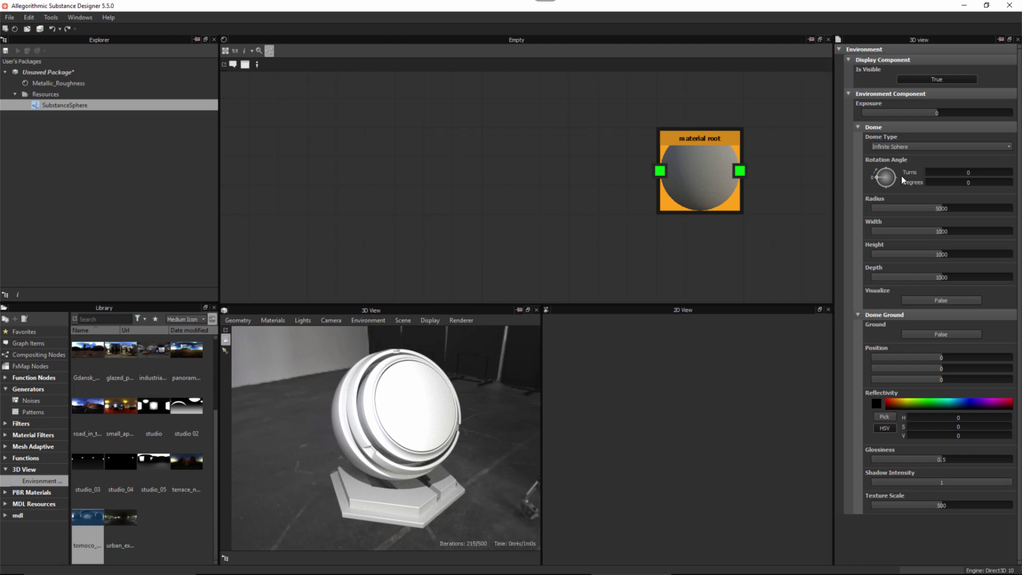
click(921, 333)
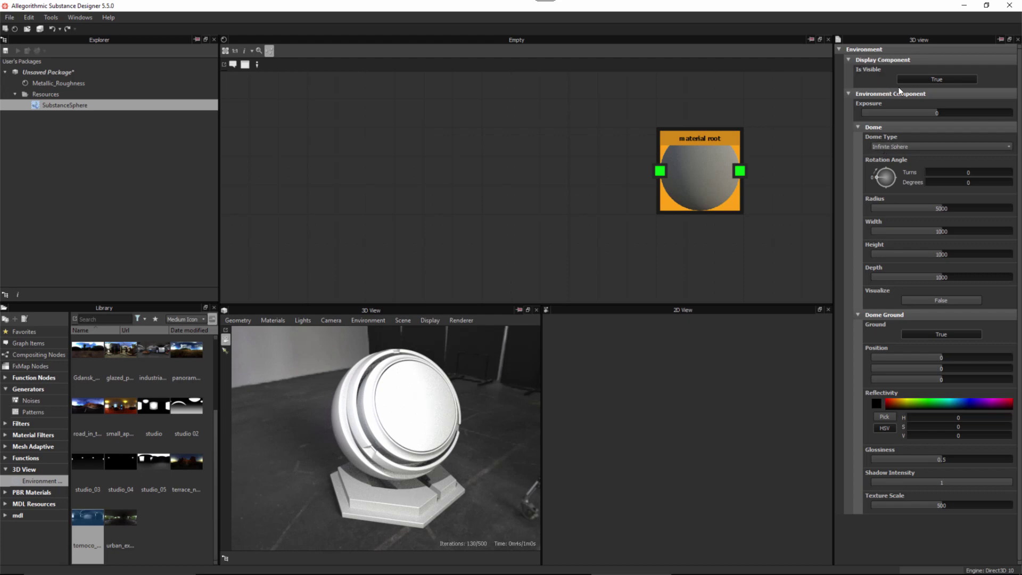
click(921, 78)
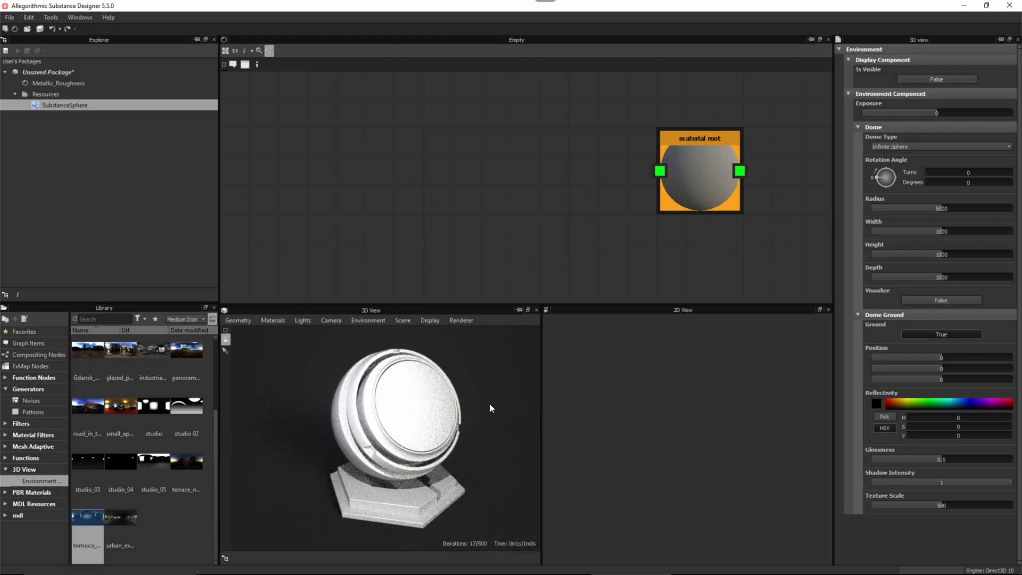
alt+drag(490, 404, 437, 395)
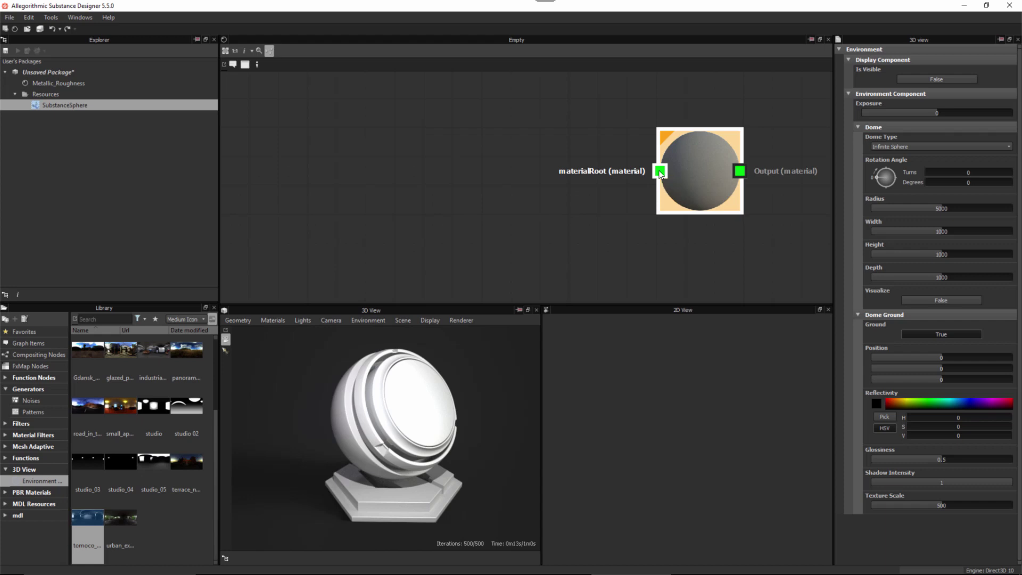
drag(604, 131, 549, 120)
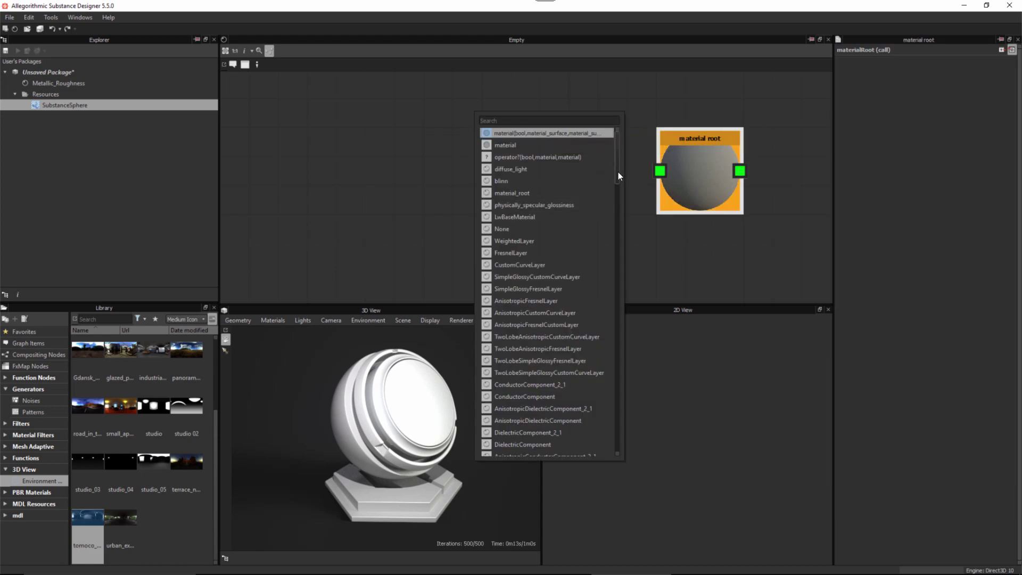
mouse_move(618, 171)
mouse_down()
mouse_move(606, 270)
mouse_move(611, 165)
mouse_up()
click(546, 155)
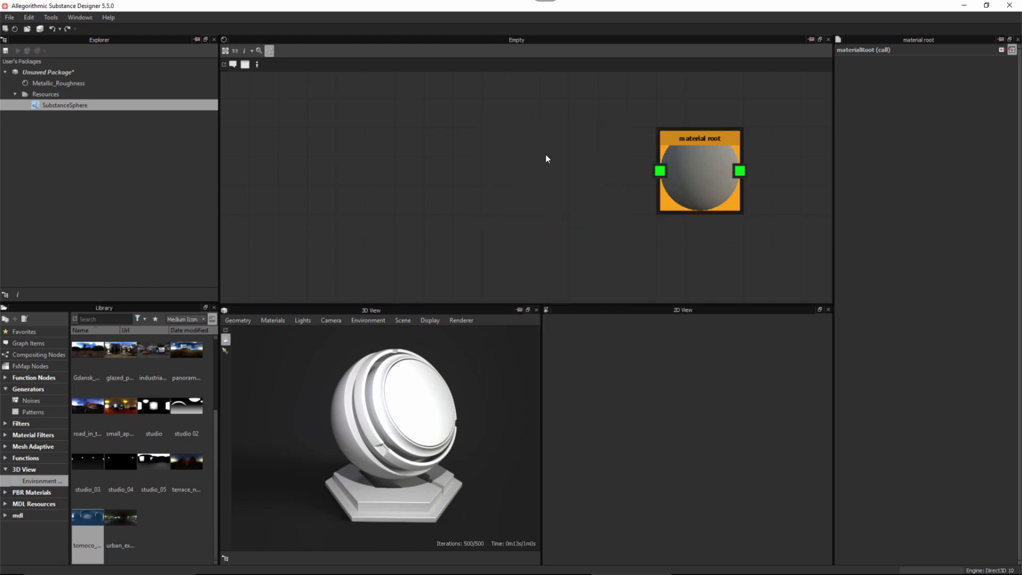
key(space)
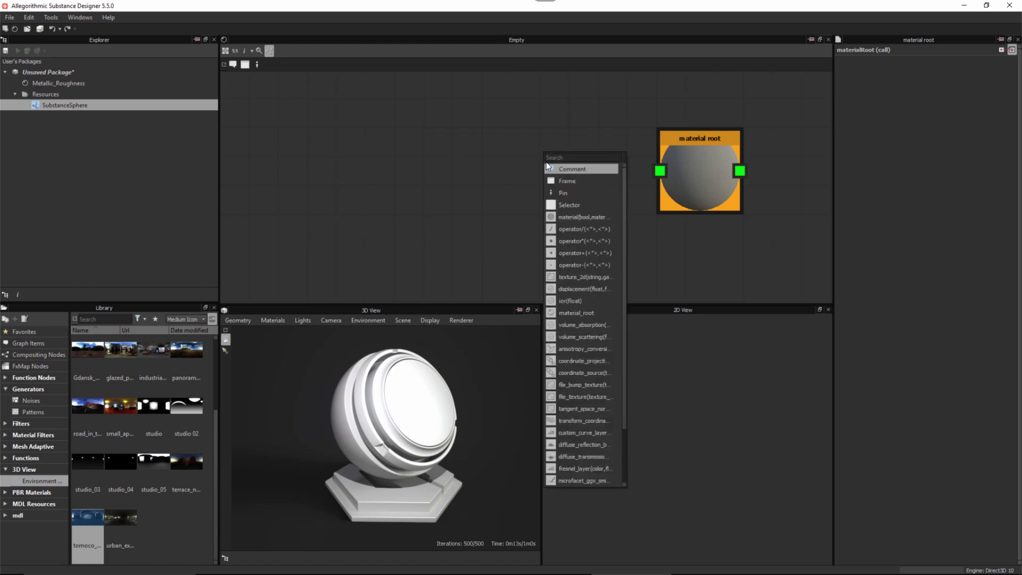
click(608, 204)
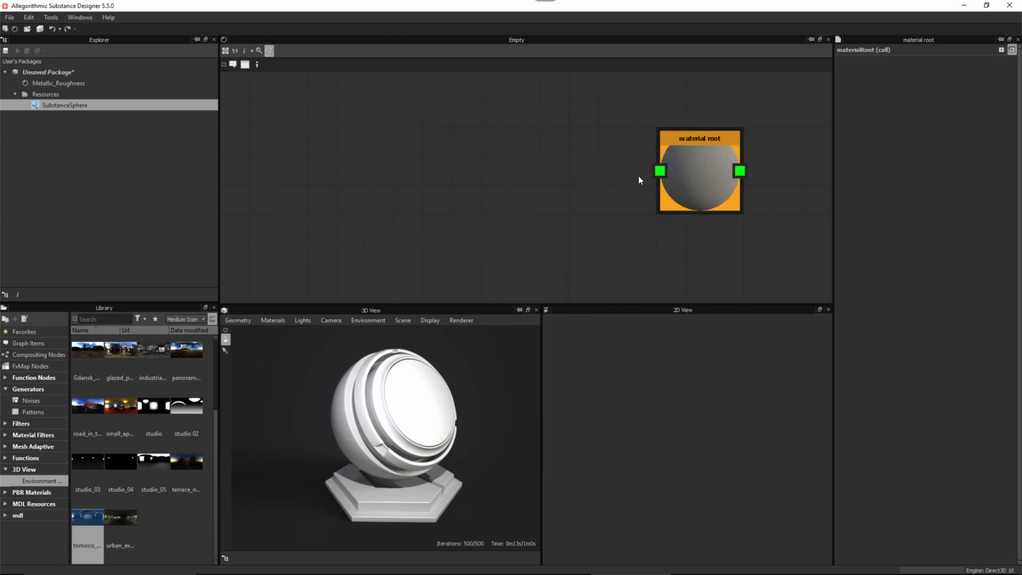
- Add a material constructor node feeding the material root's input and align it beside the root
drag(660, 173, 560, 132)
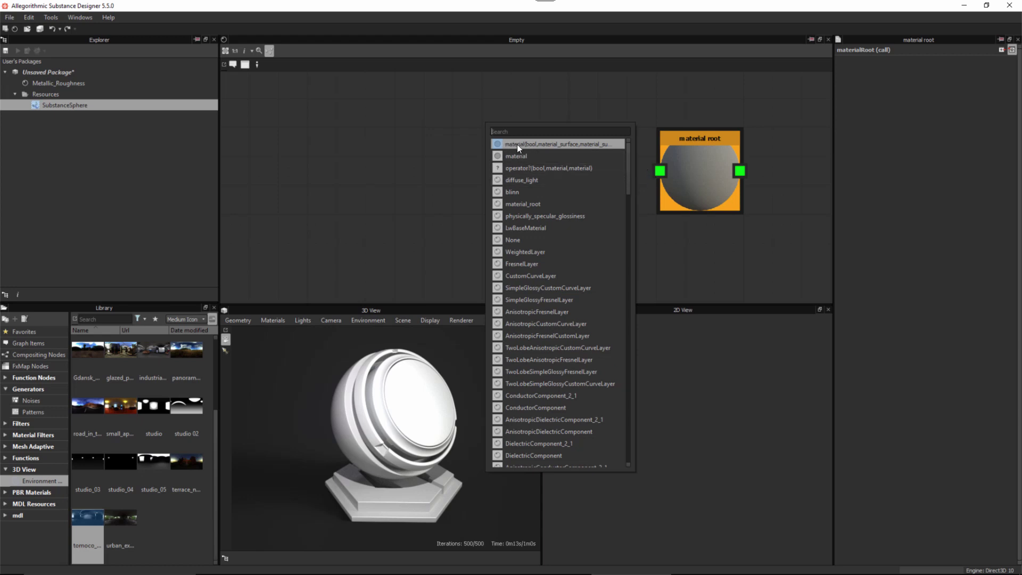
click(573, 144)
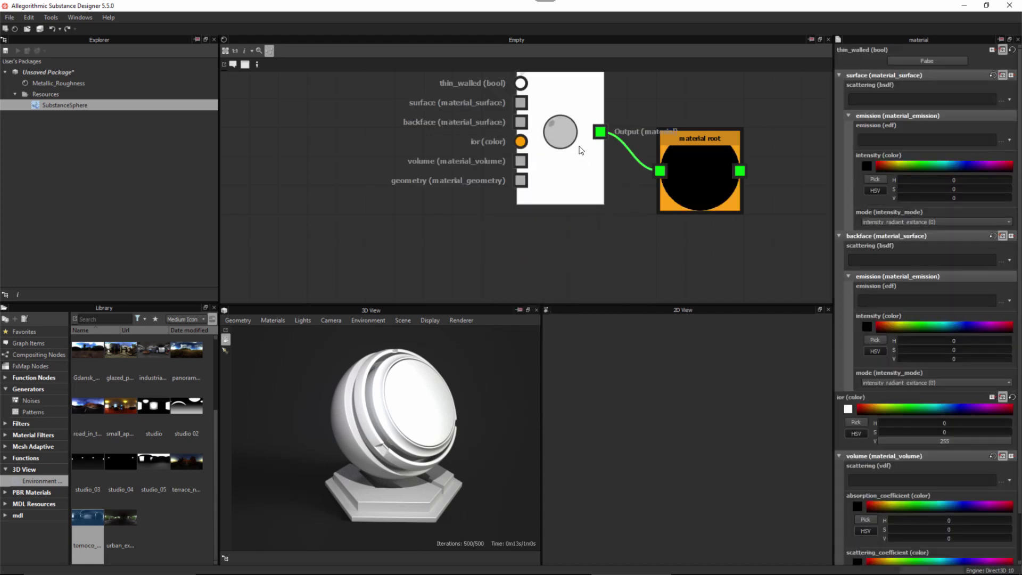
drag(591, 176, 605, 175)
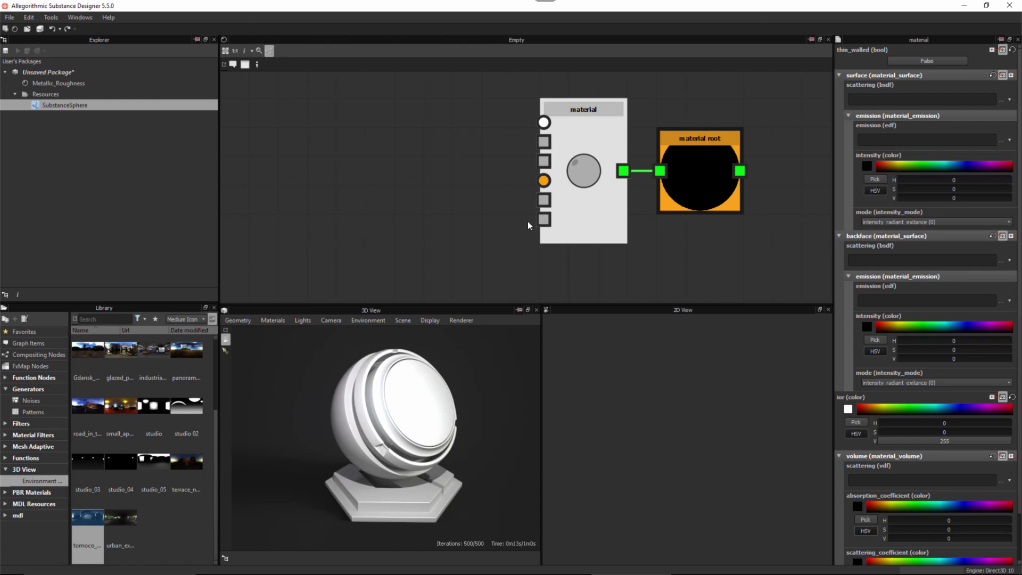
- Add a material_geometry(float3,float,float3) node connected to the material node's geometry input
middle_drag(496, 191, 537, 193)
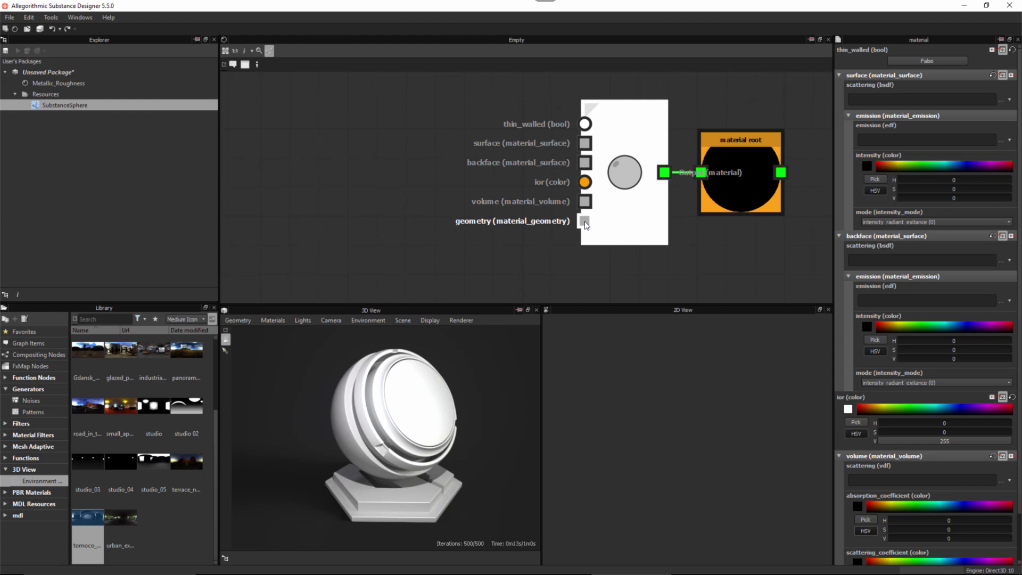
drag(583, 222, 448, 208)
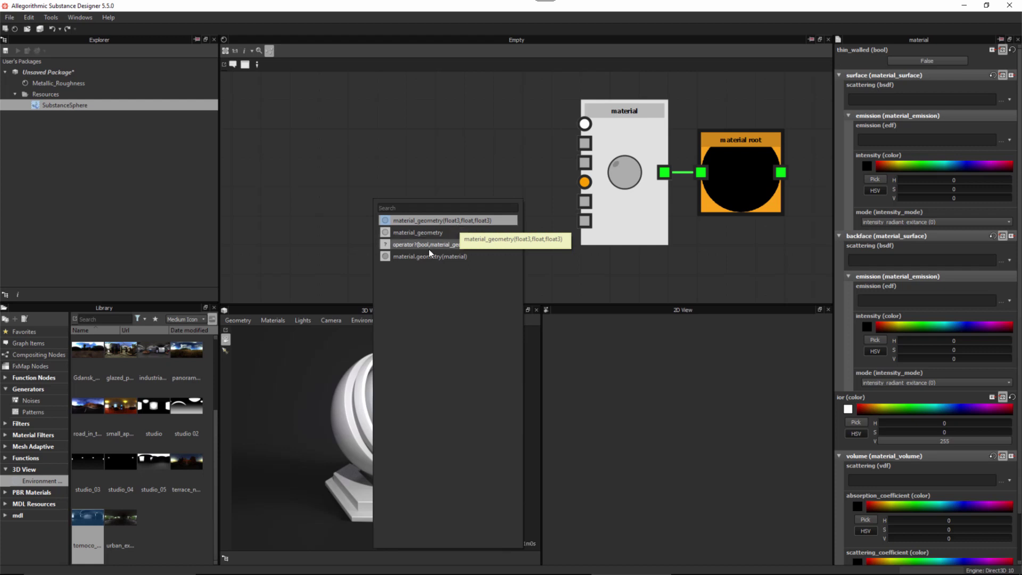
click(422, 220)
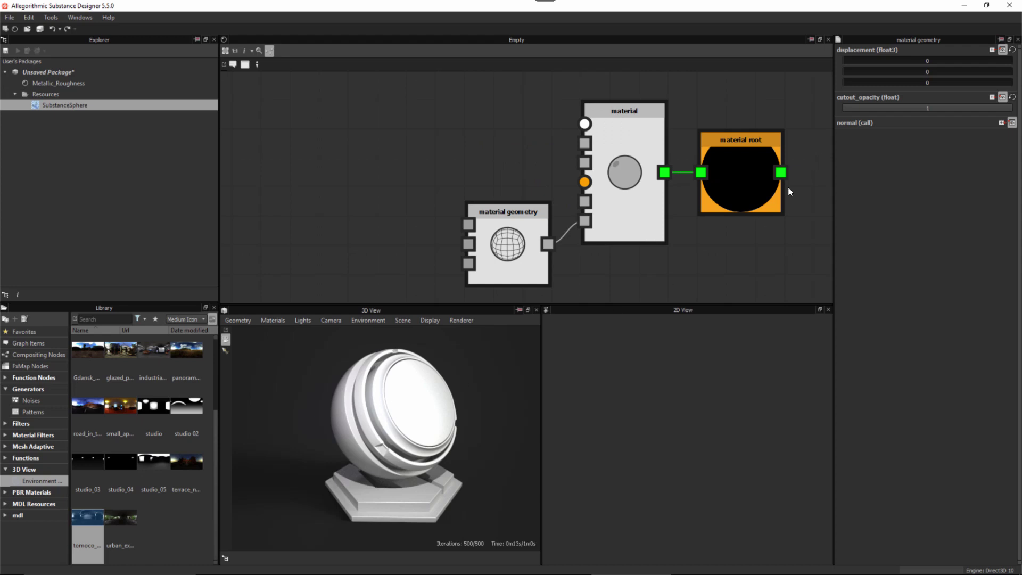
- Show the material graph in the 3D view and add a material_surface(bsdf,material_emission) node to the material's surface input, aligned above material geometry
right_click(733, 113)
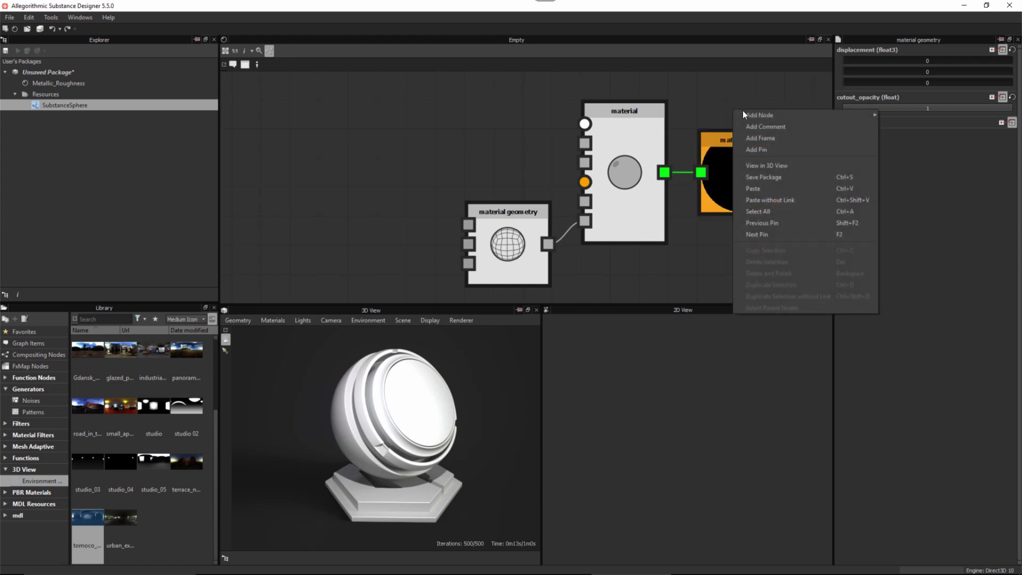
click(756, 164)
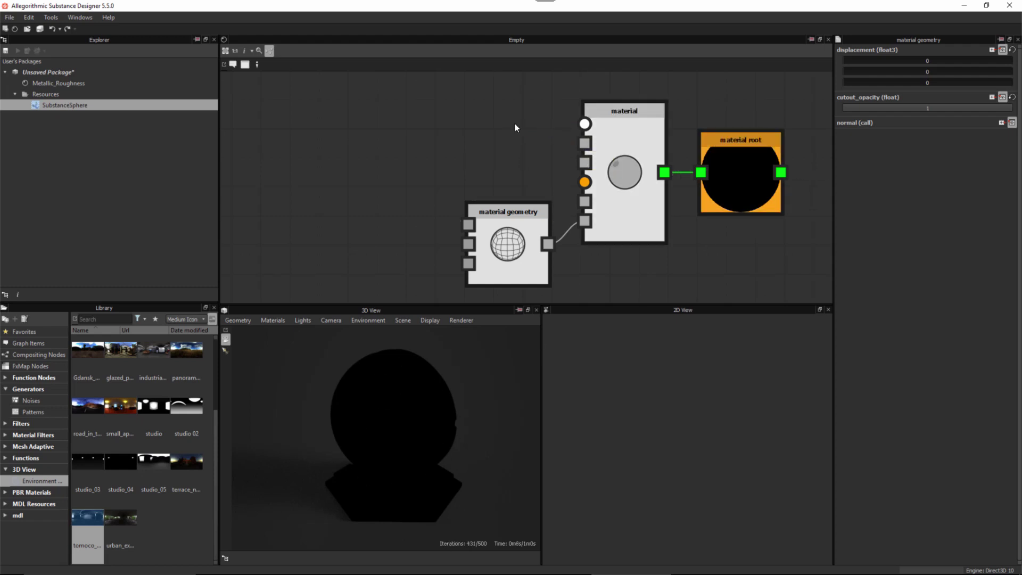
middle_drag(518, 132, 541, 135)
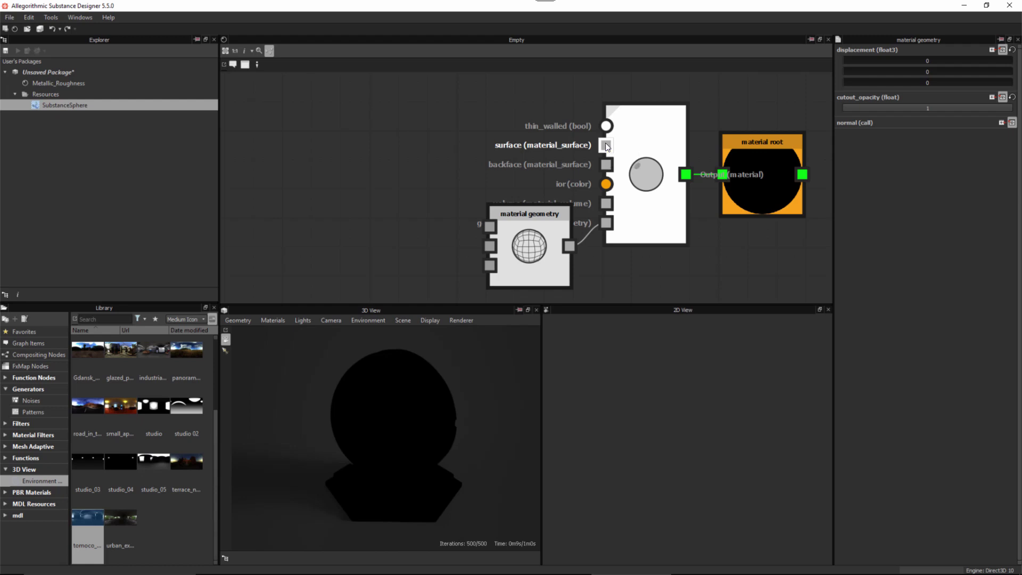
drag(605, 143, 482, 125)
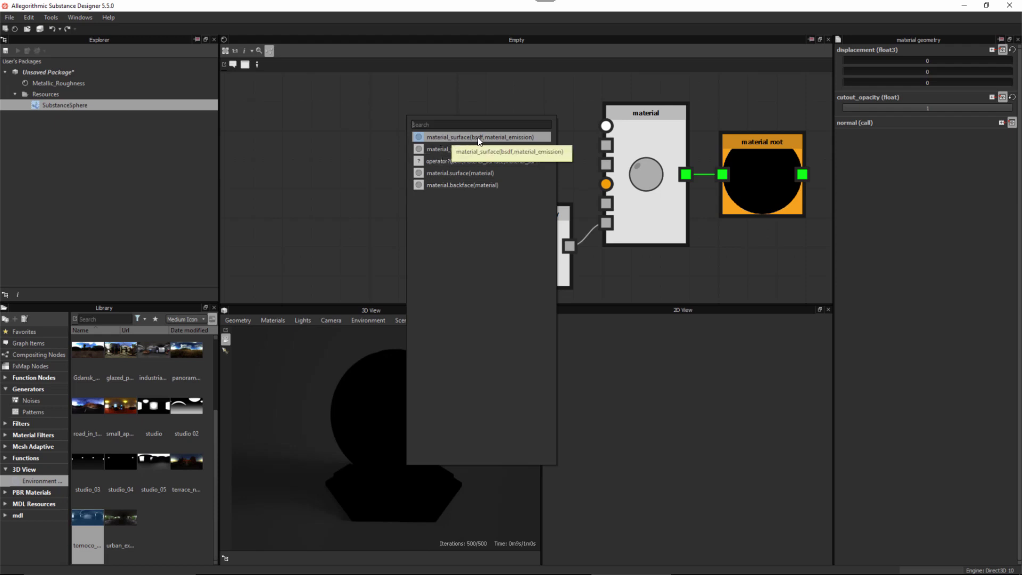
click(458, 136)
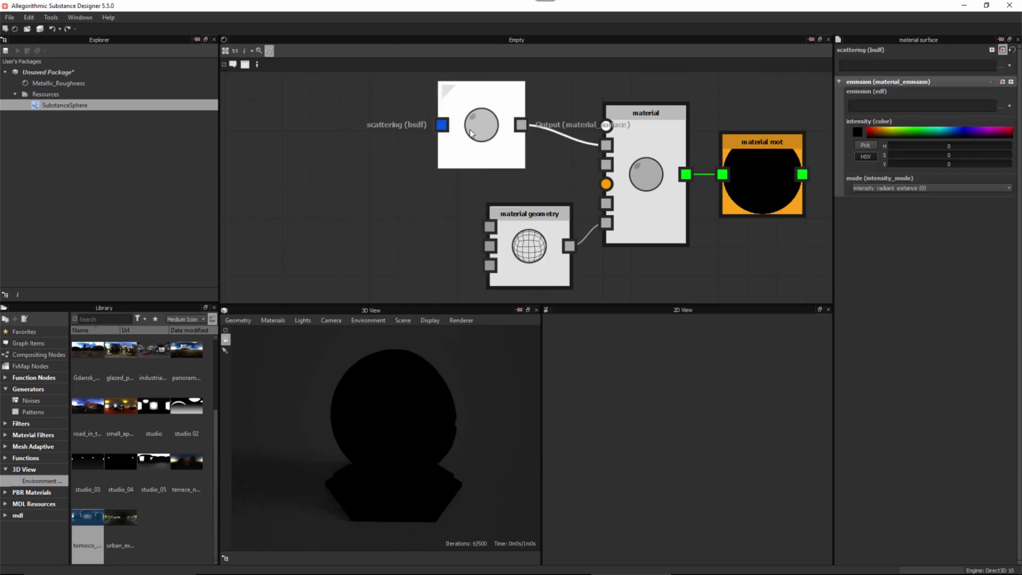
drag(474, 129, 523, 149)
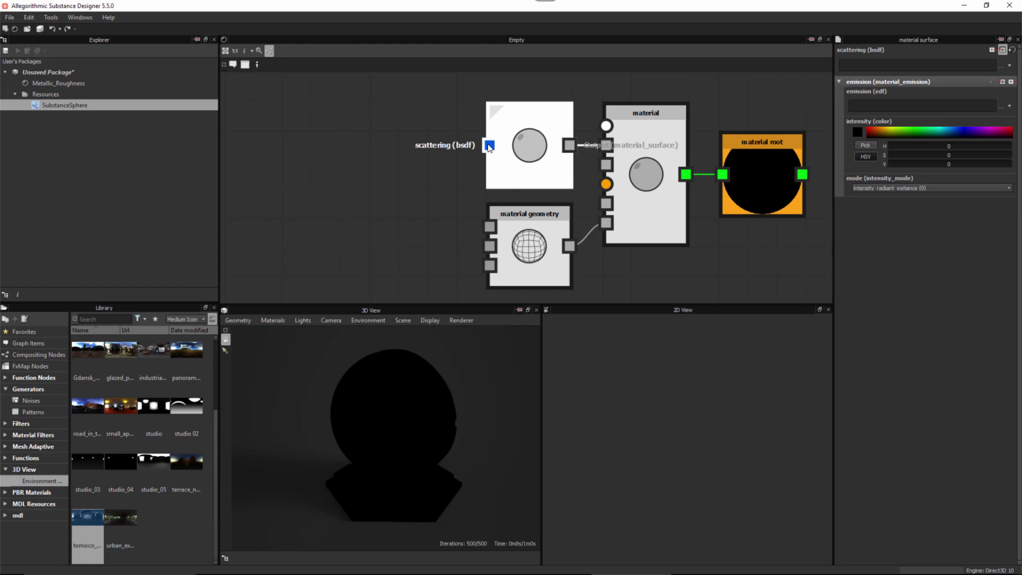
- Add a diffuse_reflection_bsdf(color,float,string) node feeding the material surface's scattering input and align it beside that node
drag(488, 145, 396, 125)
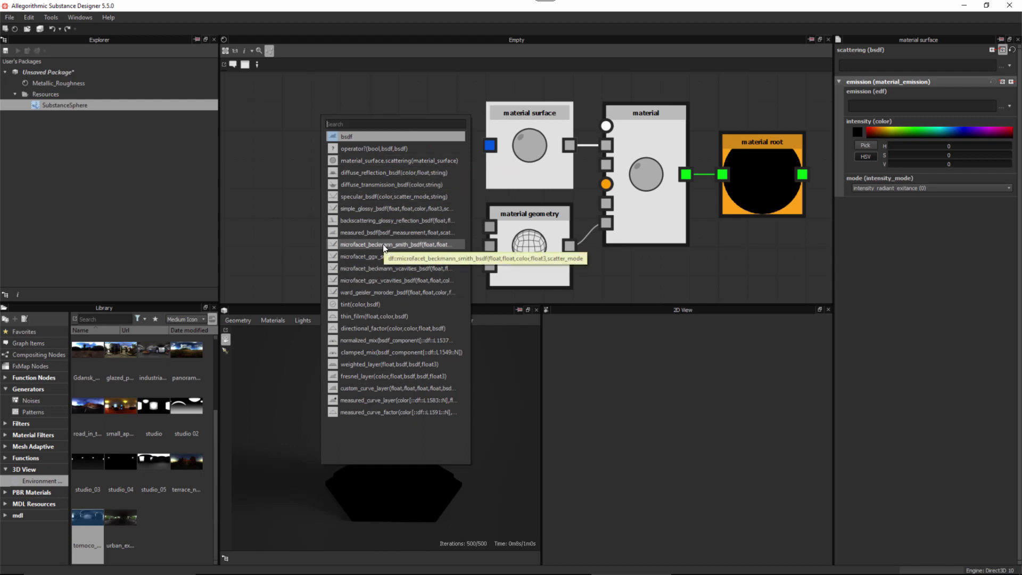
click(375, 172)
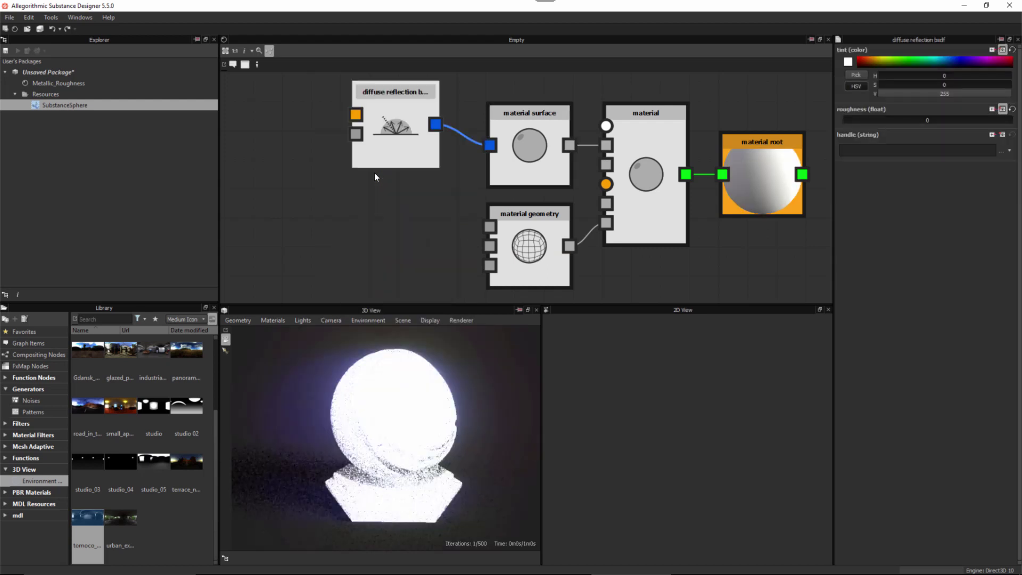
drag(397, 141, 400, 162)
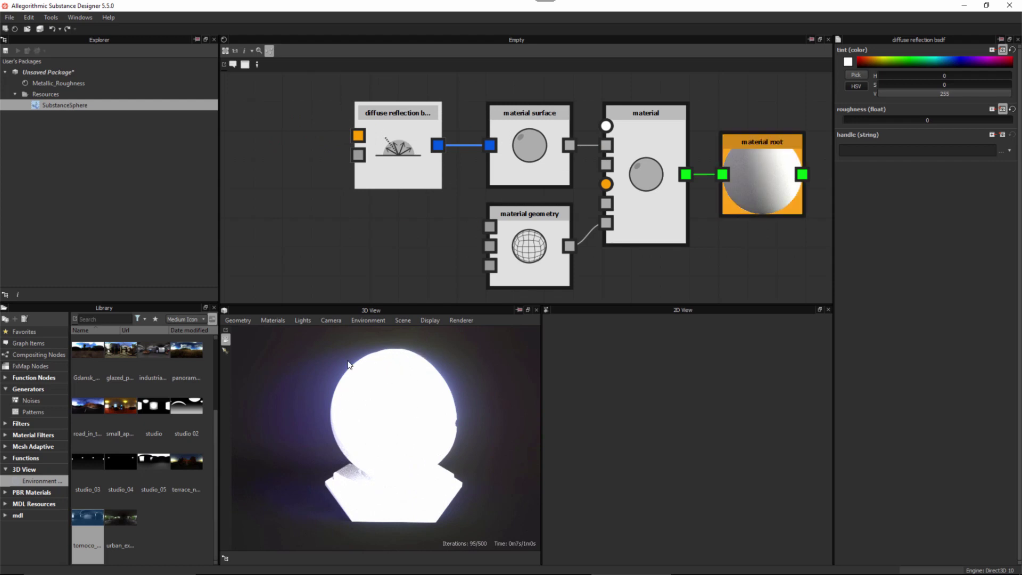
- Disable post effects for the default camera of the 3D view
click(331, 321)
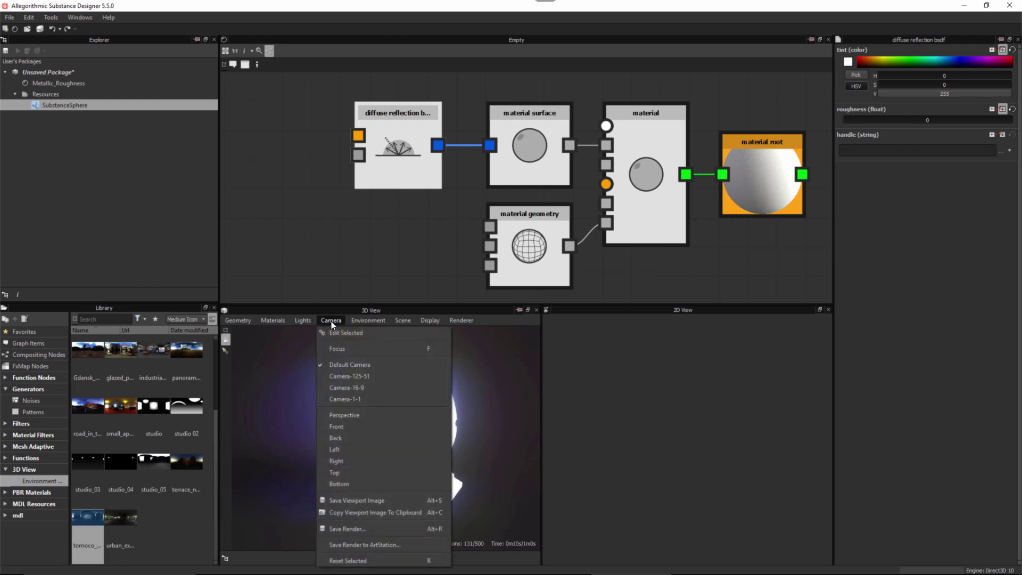
click(342, 334)
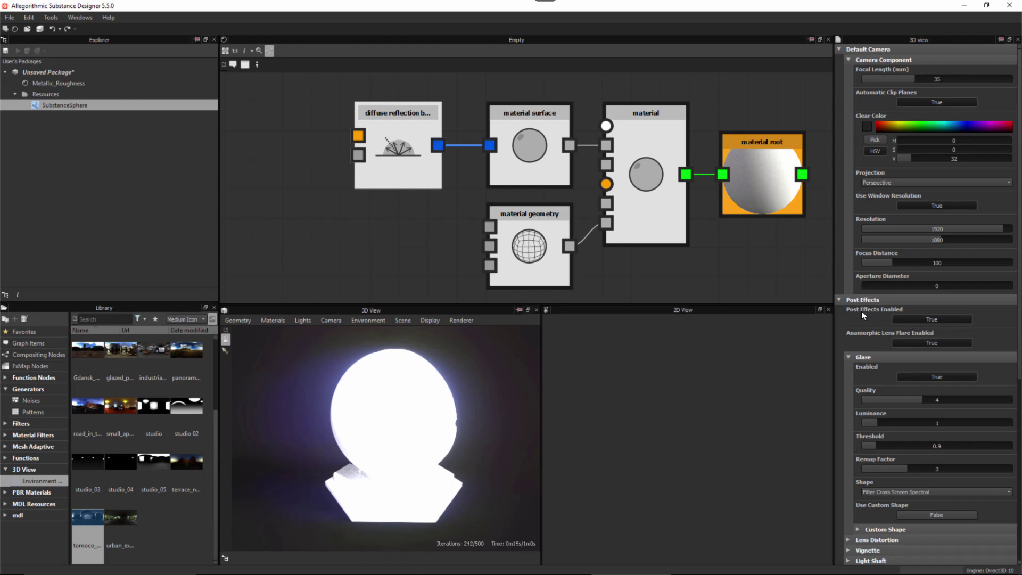
click(912, 317)
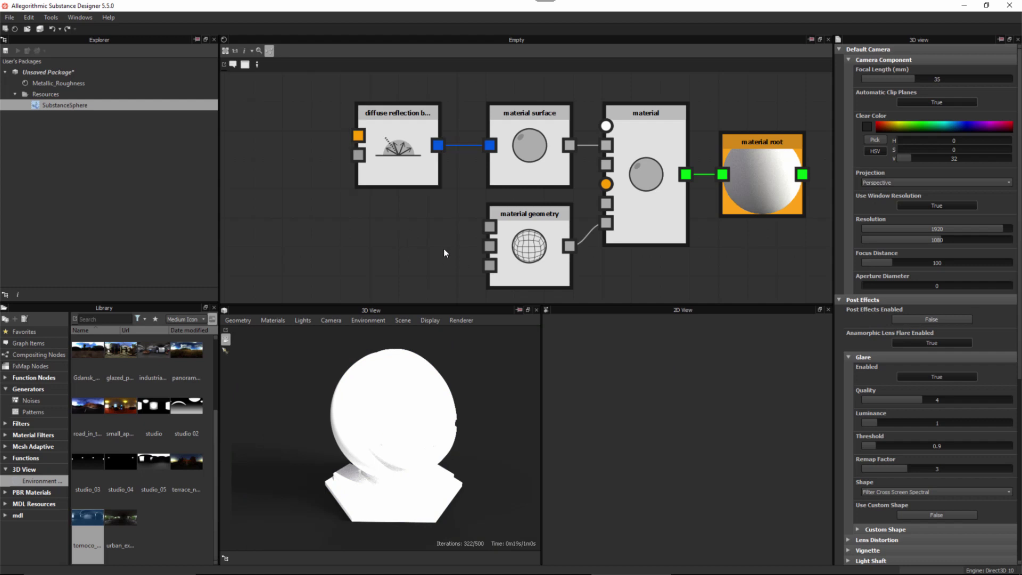
- Darken the diffuse reflection bsdf node's tint to a gray with a V value of 98
click(402, 147)
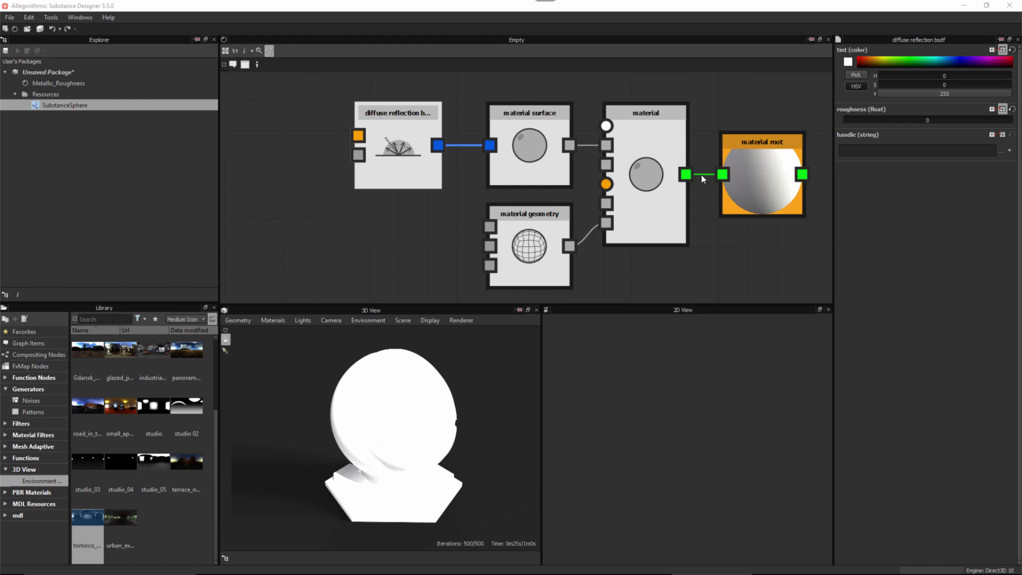
click(503, 142)
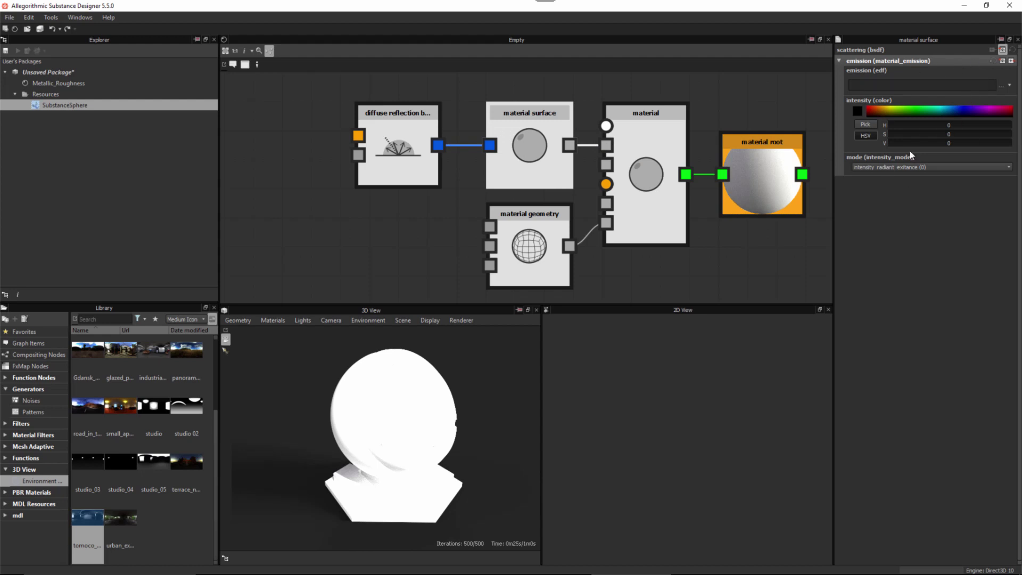
click(378, 128)
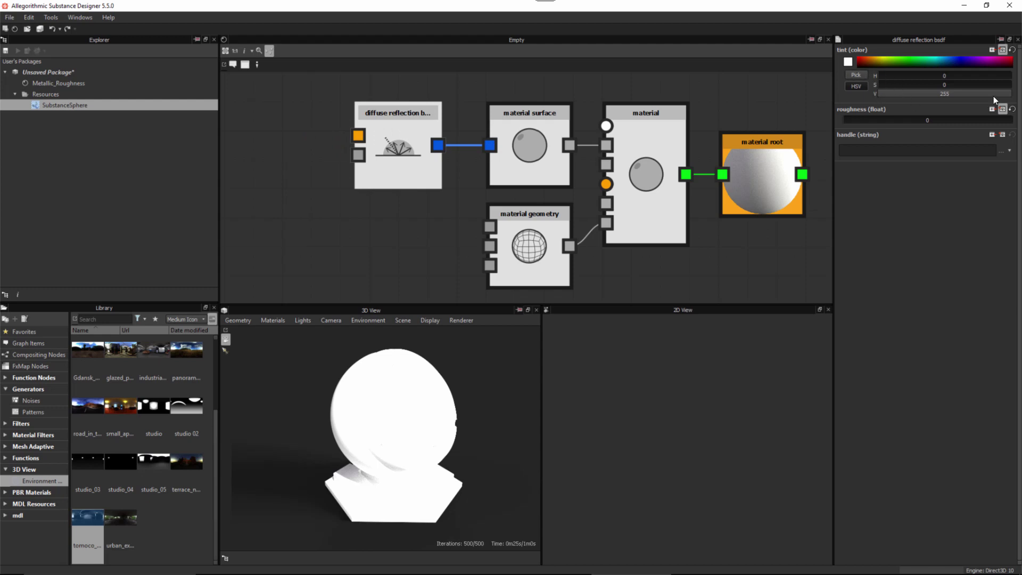
drag(993, 96, 930, 94)
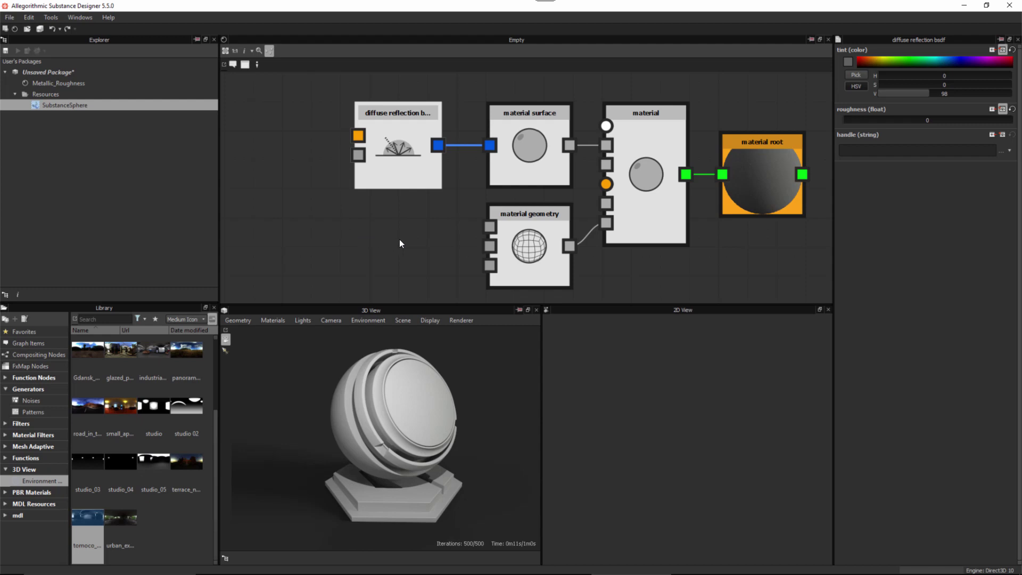
- Add a color node to the diffuse reflection's tint input and set it to dark orange with H 22, S 255, V 87
middle_drag(410, 238, 421, 237)
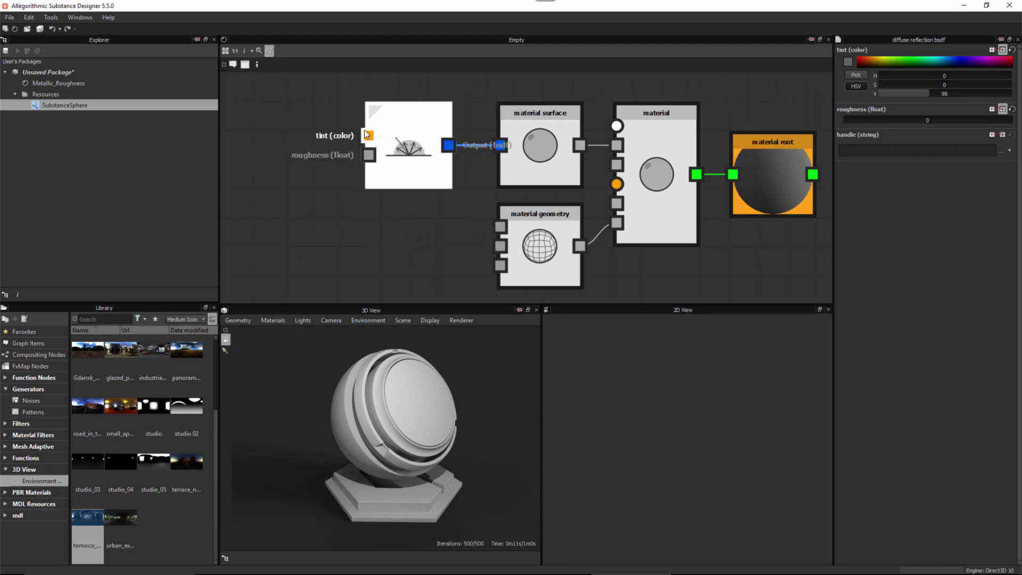
drag(369, 140, 272, 120)
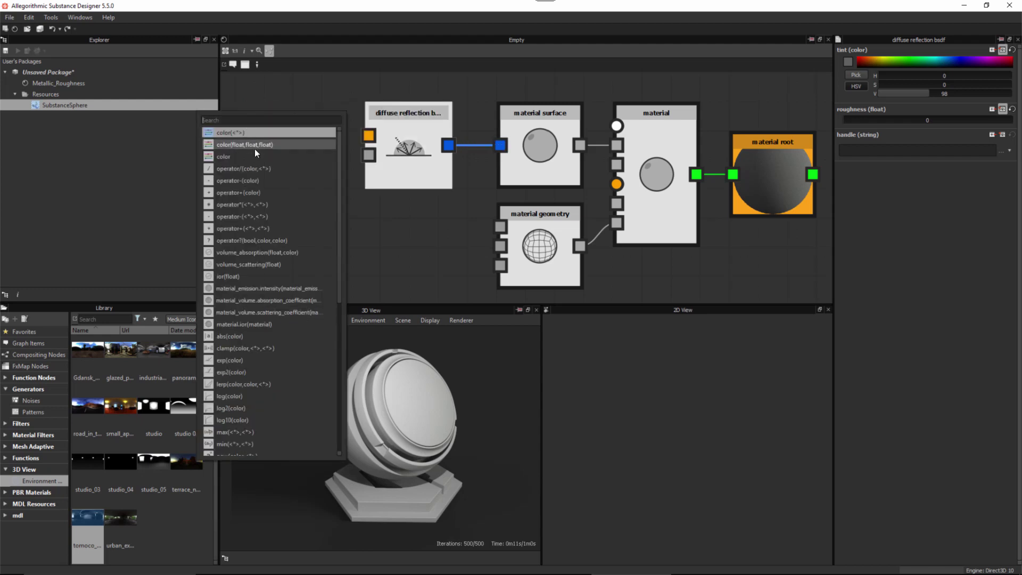
click(227, 158)
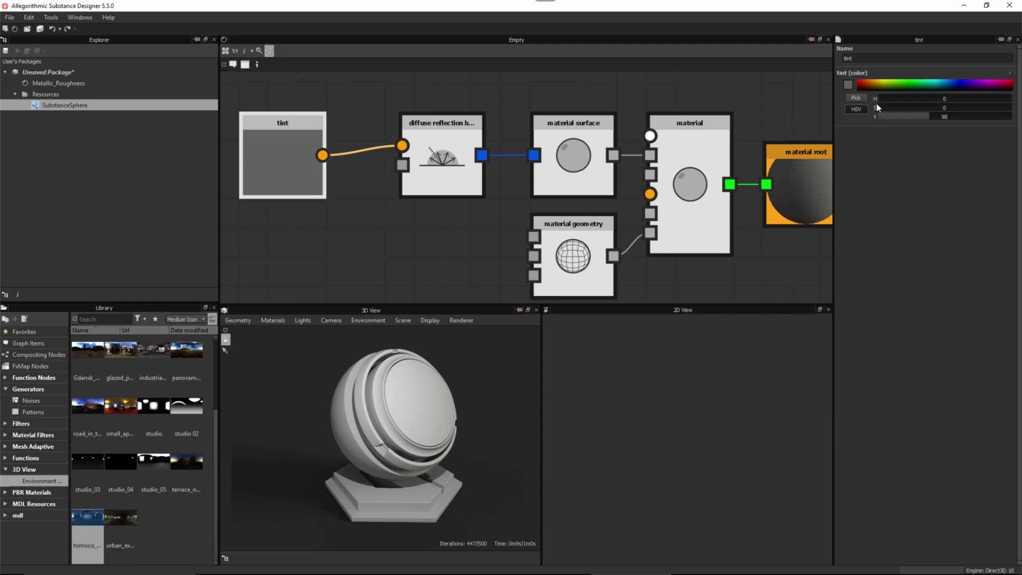
drag(867, 87, 866, 81)
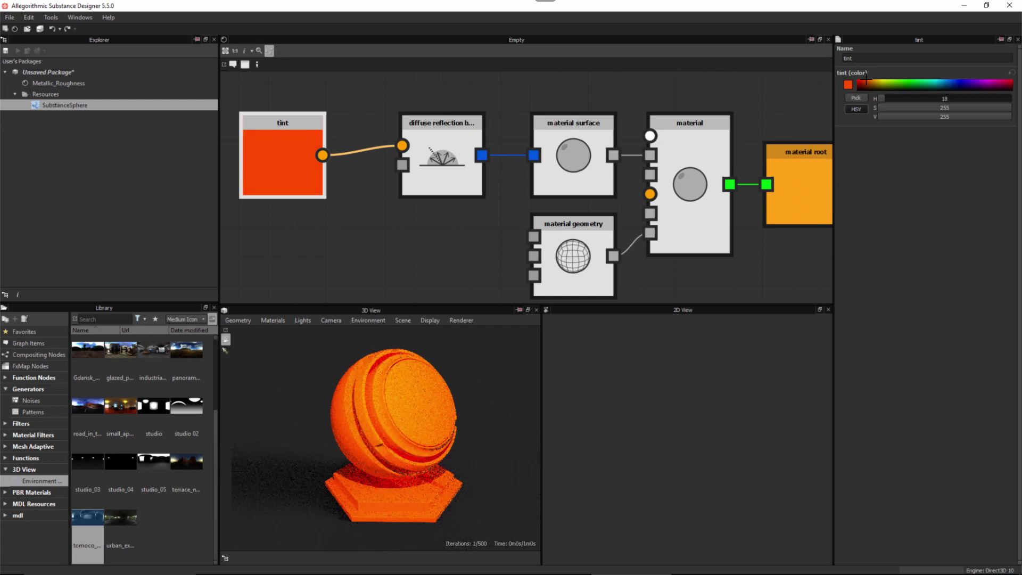
drag(999, 116, 923, 115)
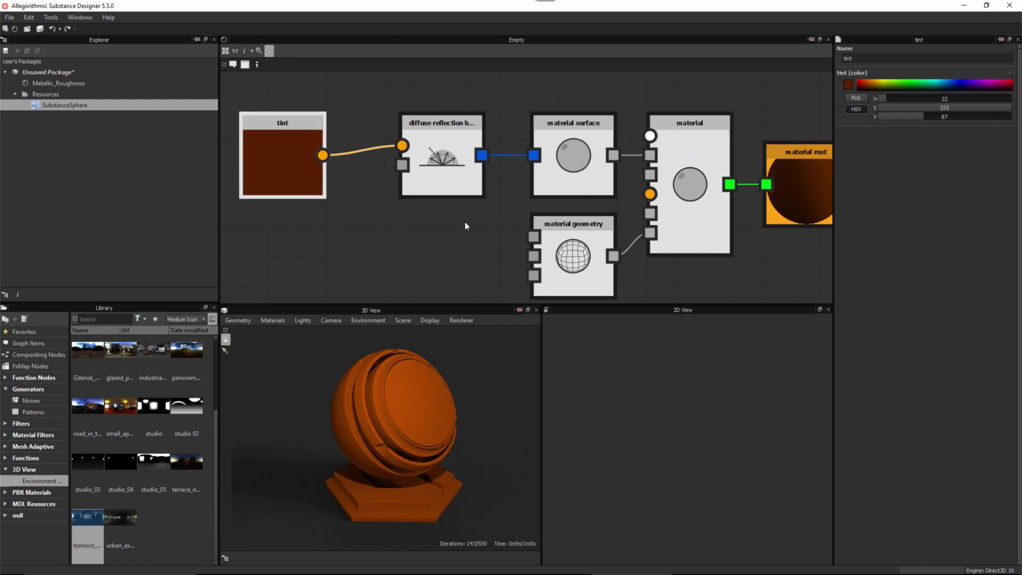
- Expose the tint color node as a graph input and widen its properties area
scroll(499, 244, down, 4)
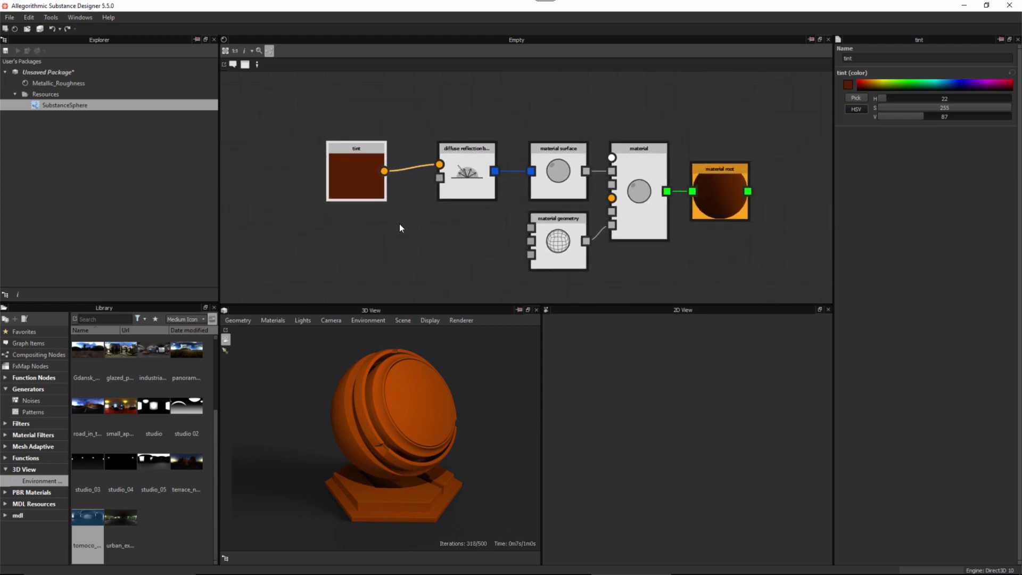
right_click(356, 164)
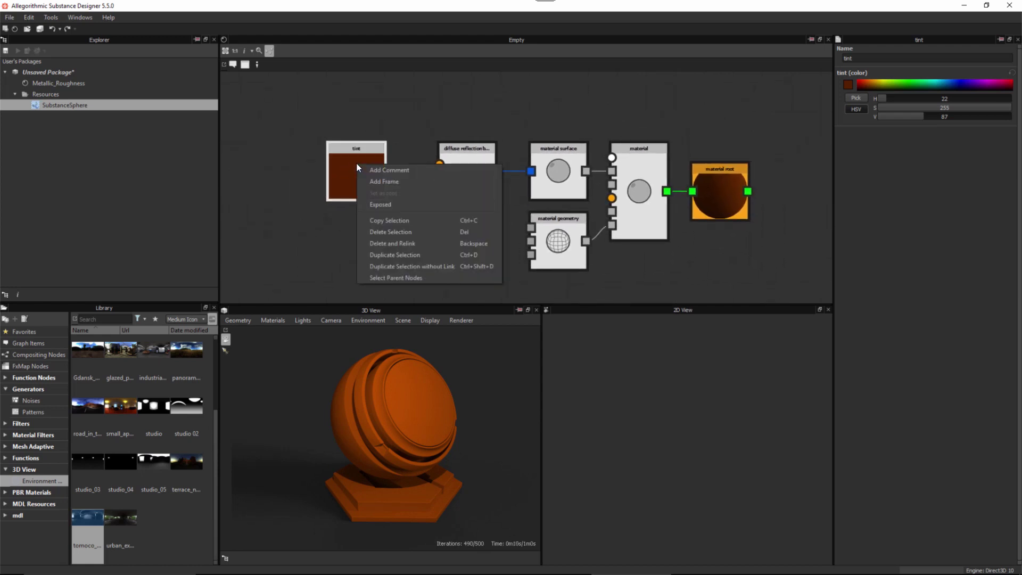
click(401, 204)
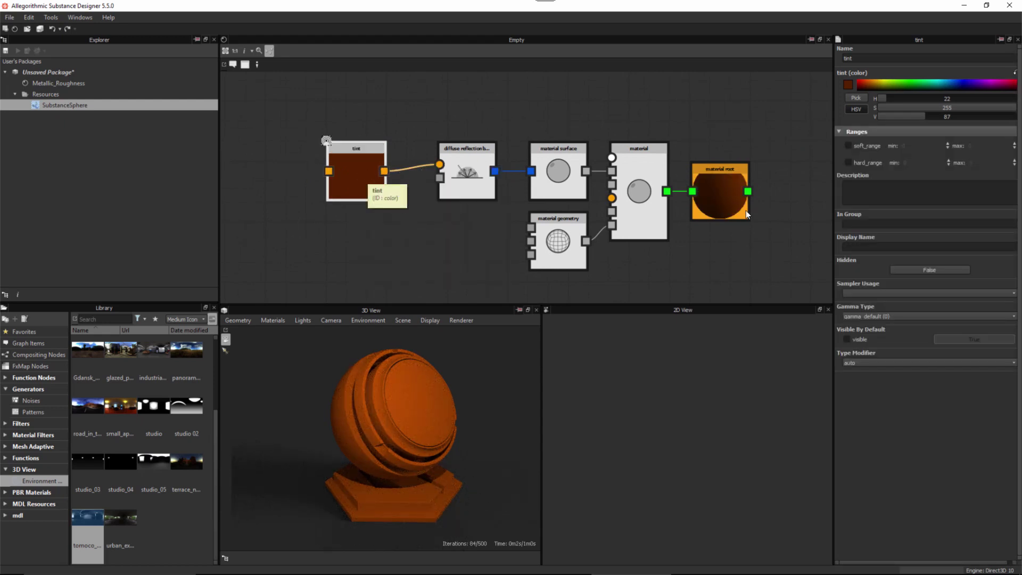
drag(833, 115, 809, 116)
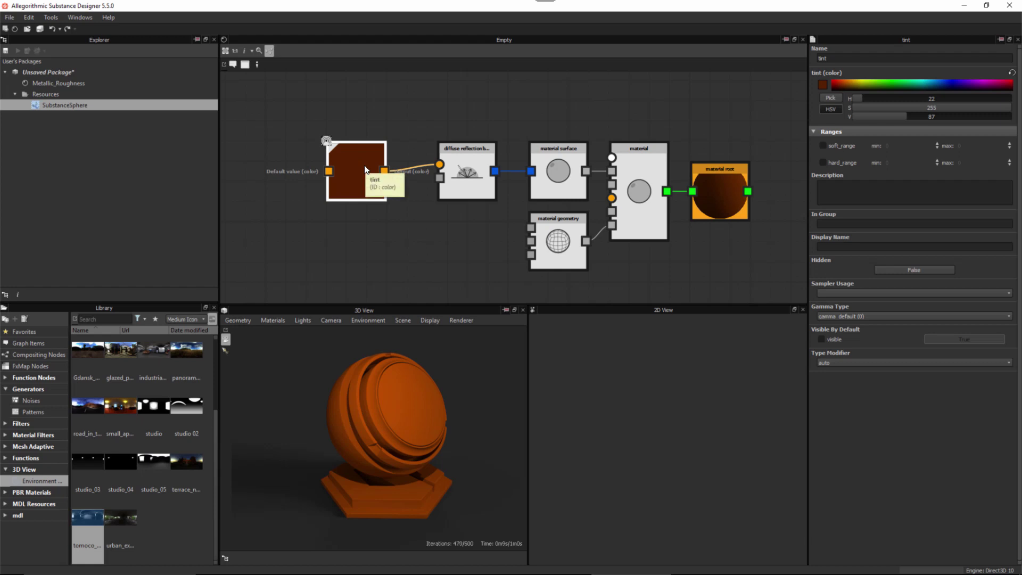
- Set the exposed tint's gamma type to gamma_srgb and its sampler usage to baseColor
click(870, 318)
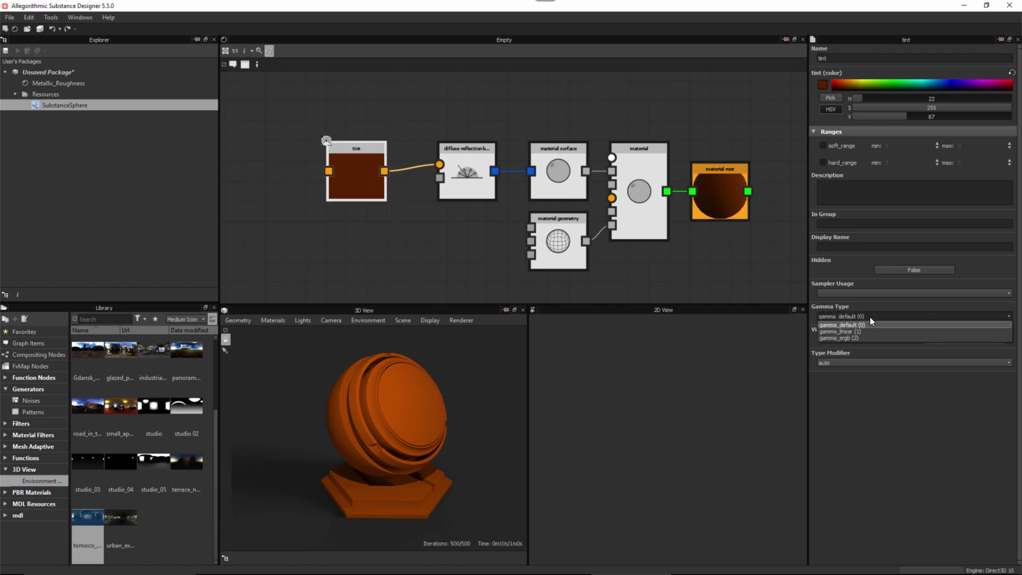
click(845, 338)
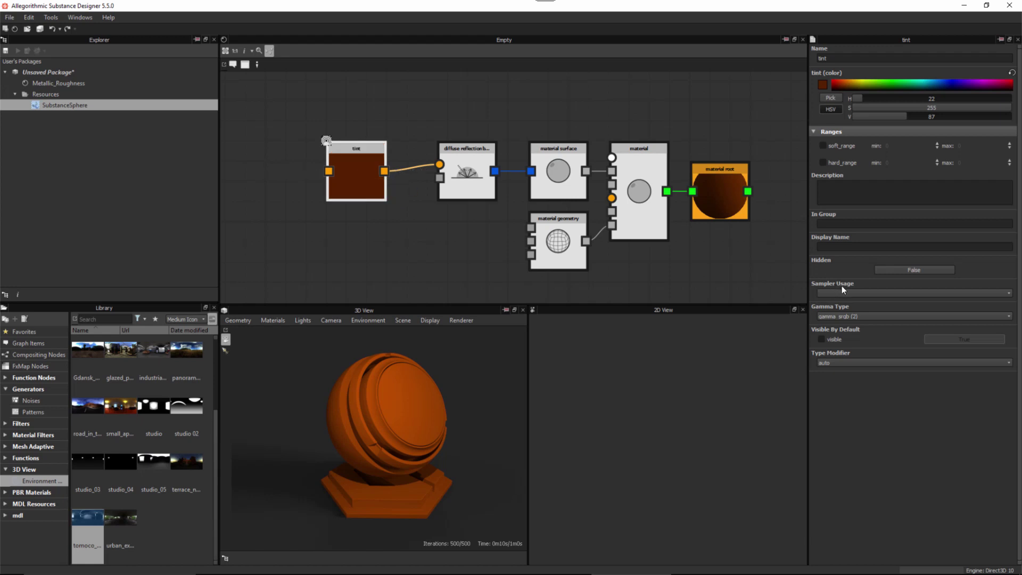
click(1007, 293)
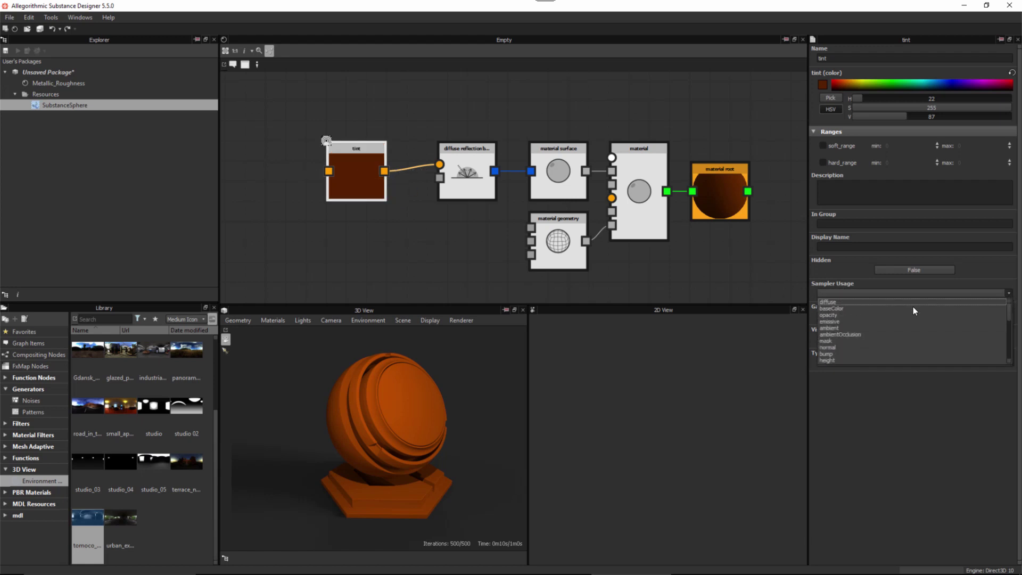
click(836, 308)
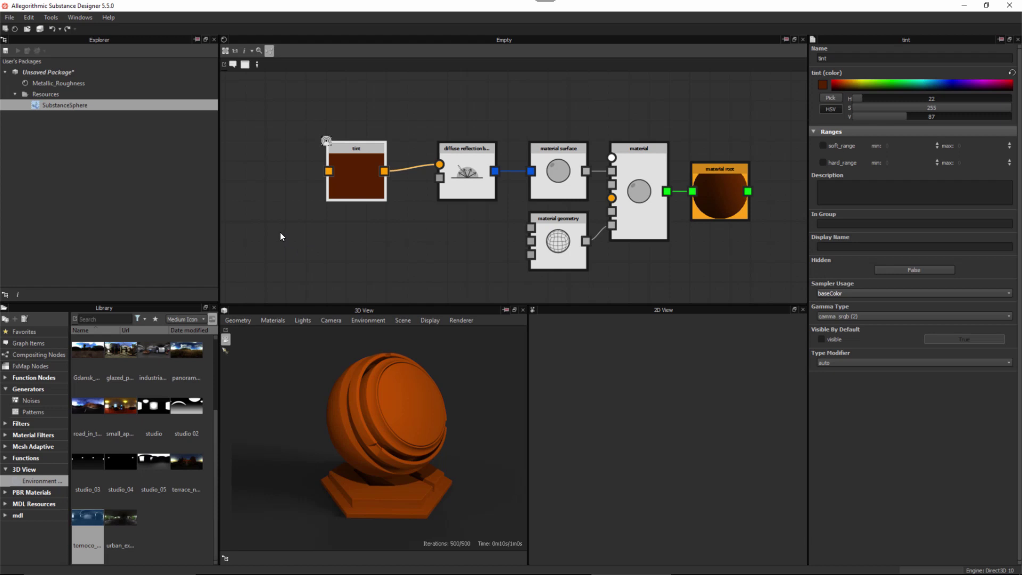
- Give the exposed tint node the display name "Base Color"
click(832, 246)
text(Base Color)
click(897, 430)
- Test the Base Color graph input with other hues, including green, and set it to H 20, S 255, V 100
click(387, 243)
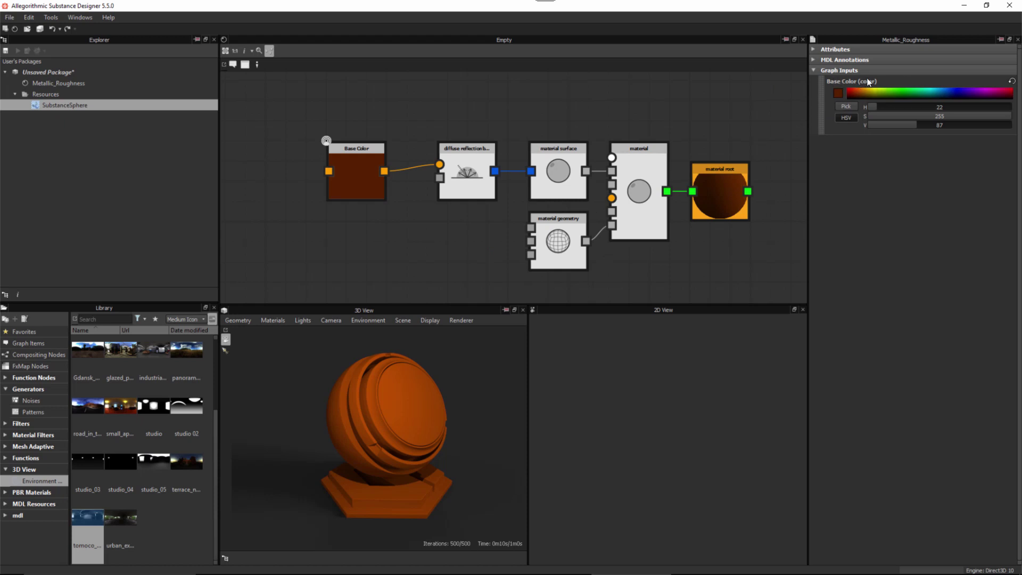
click(895, 92)
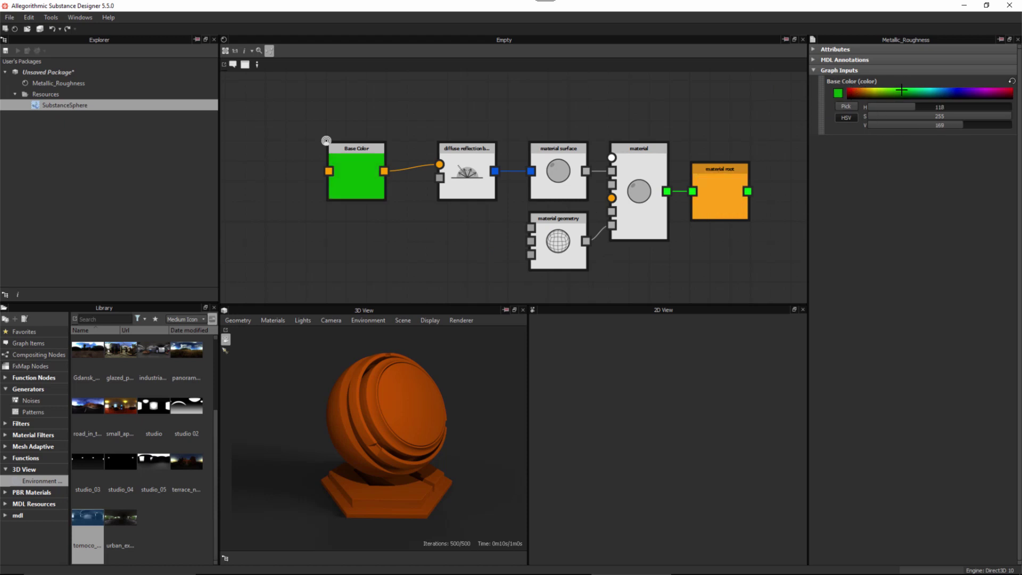
drag(871, 92, 856, 89)
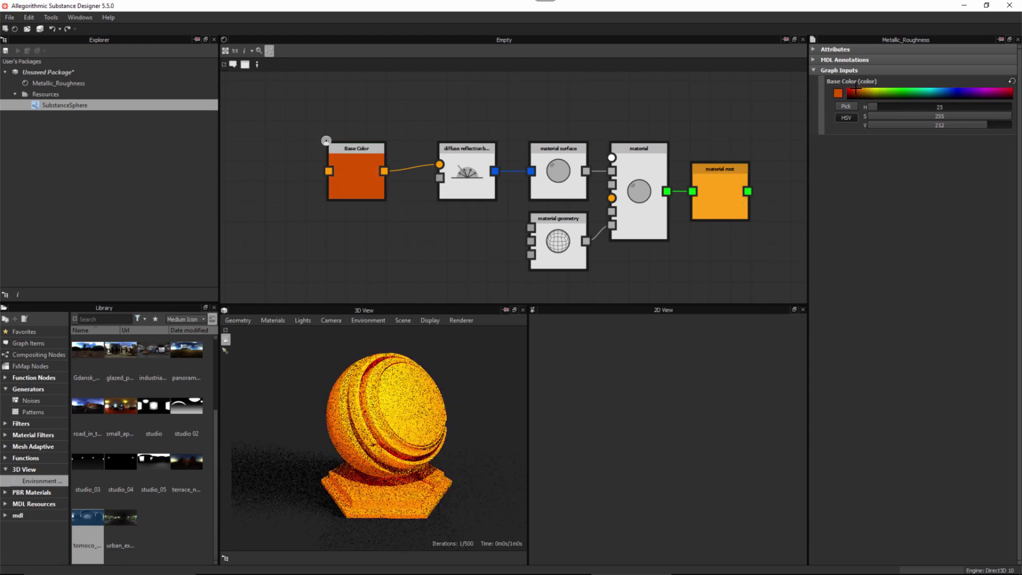
drag(964, 125, 924, 125)
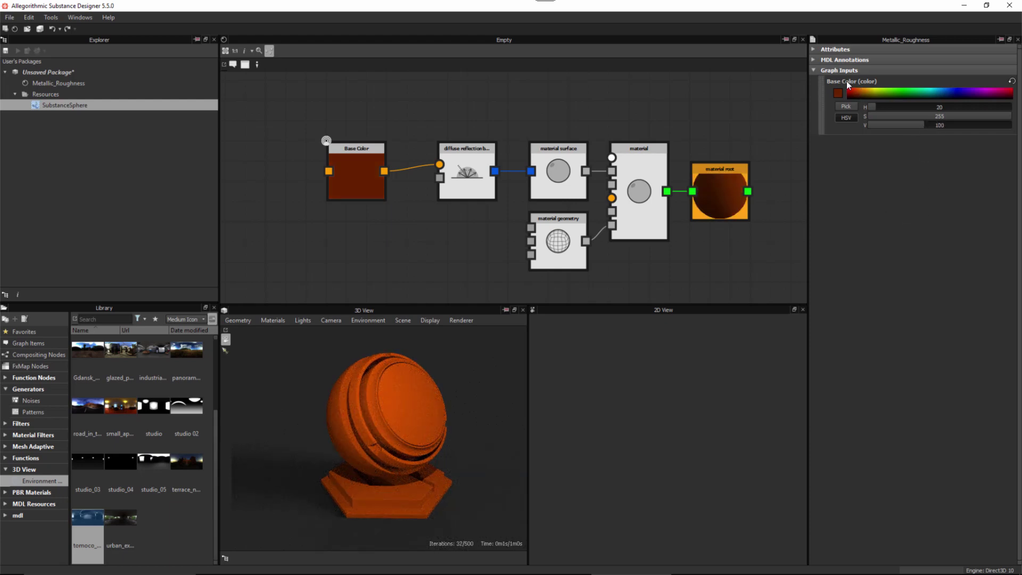
- Change the graph's display name in its MDL annotations to Metal_Rough_MDL
click(817, 58)
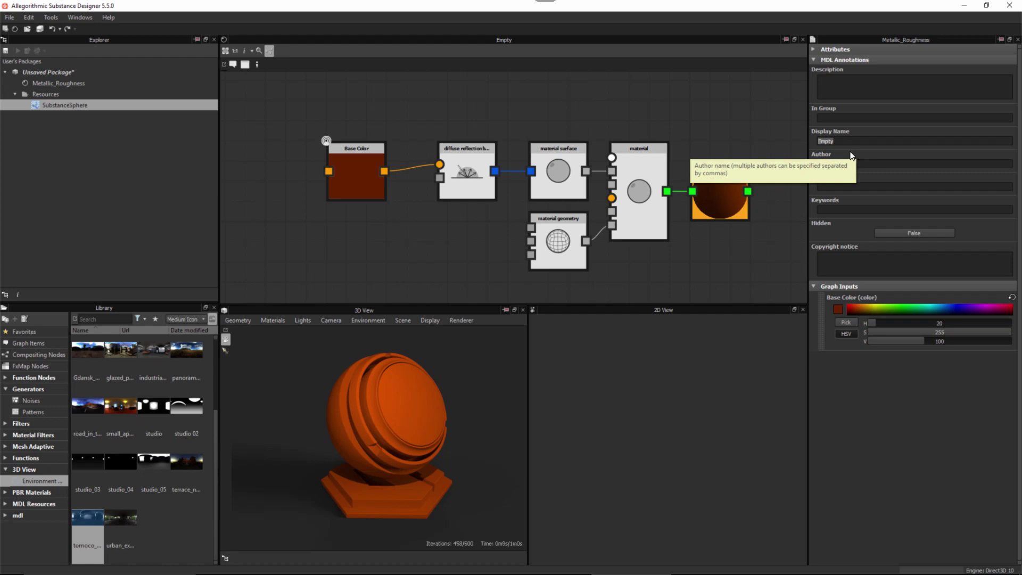
text(Metal_Rough_MDL)
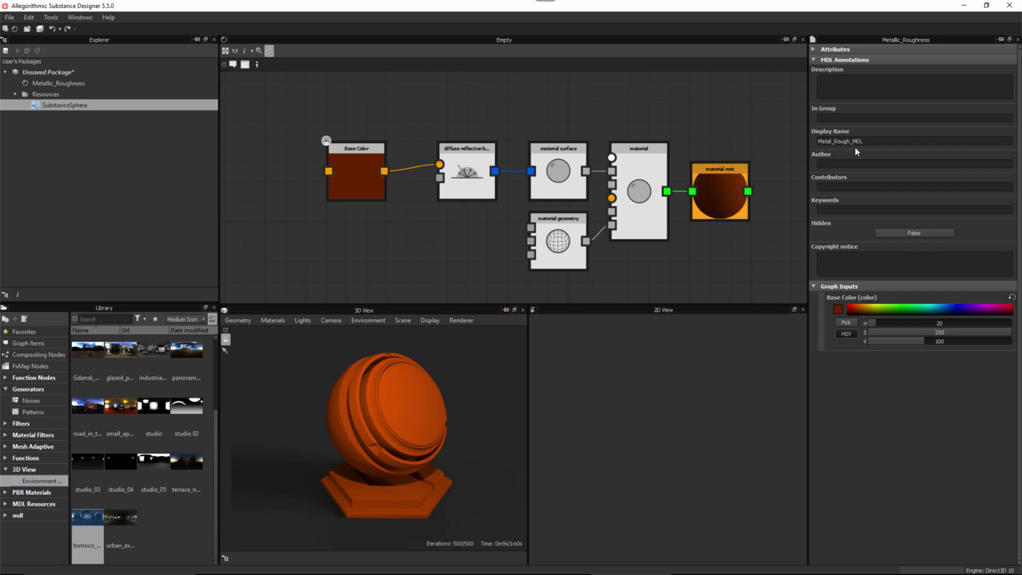
- Collapse the MDL annotations and move the Base Color and diffuse reflection nodes together, well away from the material surface node
click(815, 60)
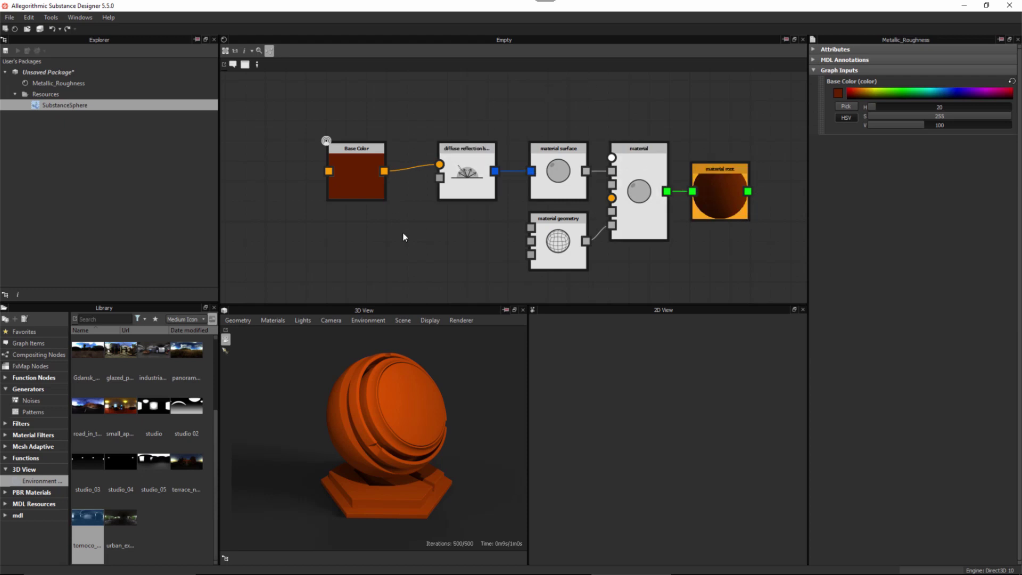
drag(277, 112, 381, 189)
middle_drag(416, 217, 465, 230)
drag(313, 239, 373, 183)
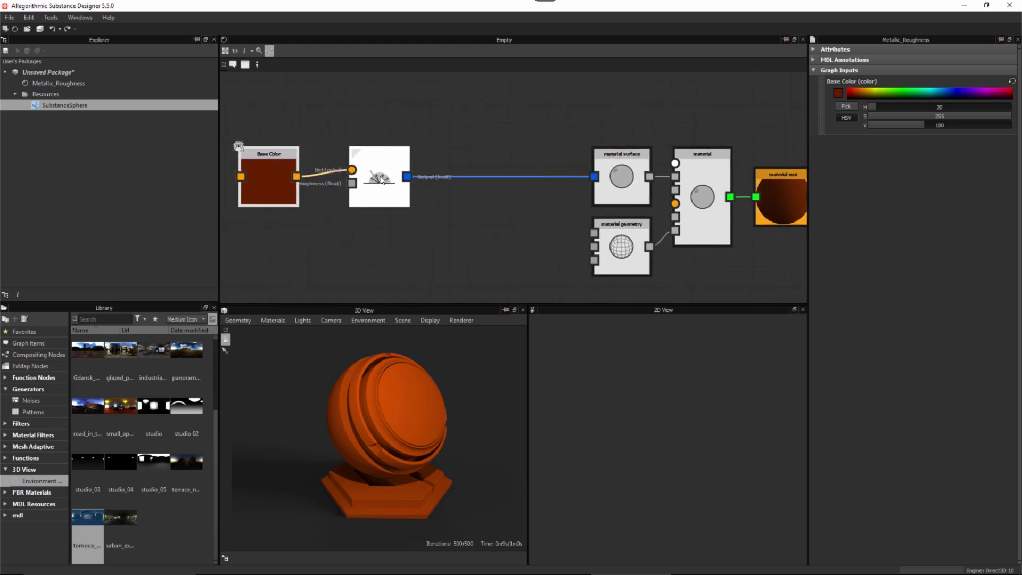
click(381, 233)
middle_drag(391, 233, 369, 245)
alt+right_drag(466, 243, 472, 241)
middle_drag(488, 229, 488, 206)
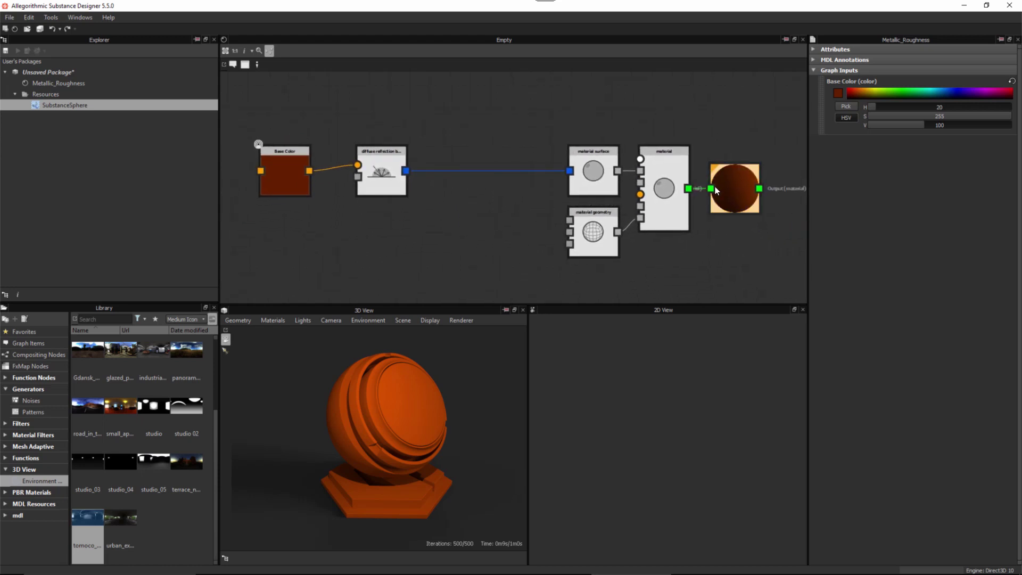
- Space out the material root, material and material geometry nodes, and tidy the Base Color and diffuse reflection pair
drag(726, 188, 752, 190)
drag(667, 190, 702, 190)
mouse_move(595, 174)
mouse_down()
mouse_move(625, 174)
mouse_move(596, 174)
mouse_up()
drag(595, 234, 597, 260)
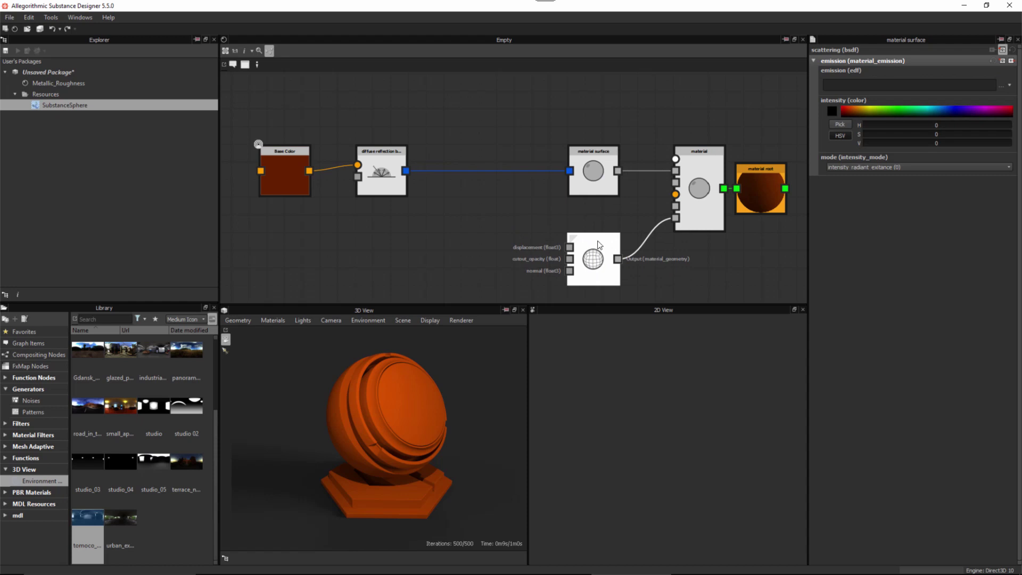
middle_drag(490, 239, 502, 238)
drag(282, 225, 384, 172)
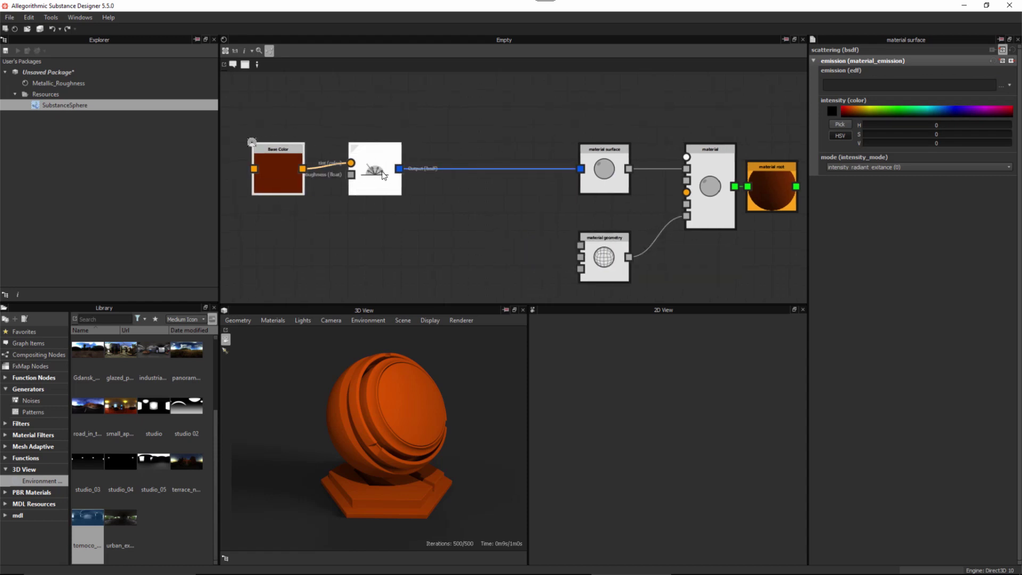
middle_drag(375, 221, 372, 235)
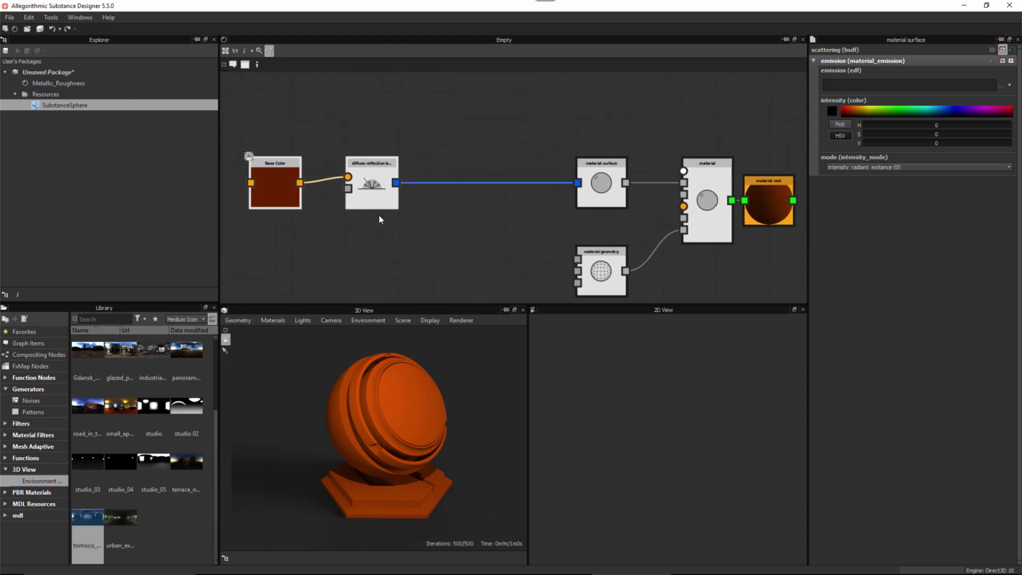
click(380, 221)
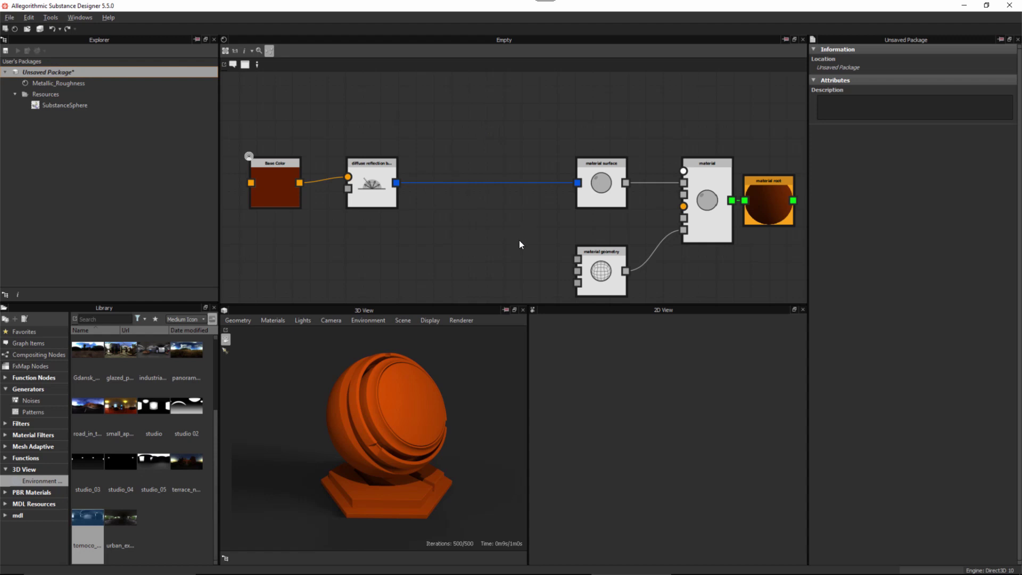
- Add a microfacet GGX Smith BSDF node to the graph above the link from diffuse reflection to material surface
scroll(511, 236, down, 1)
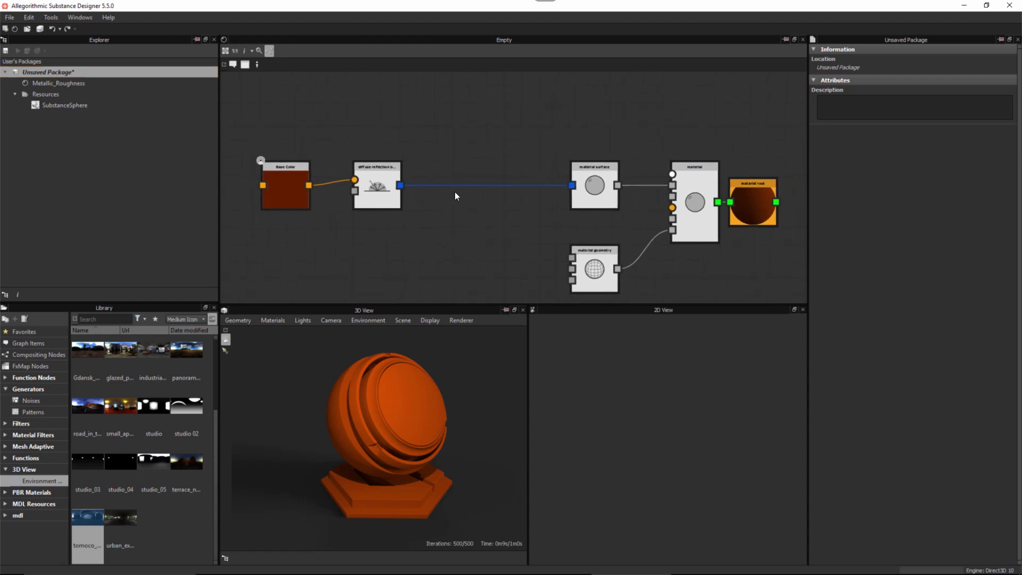
key(space)
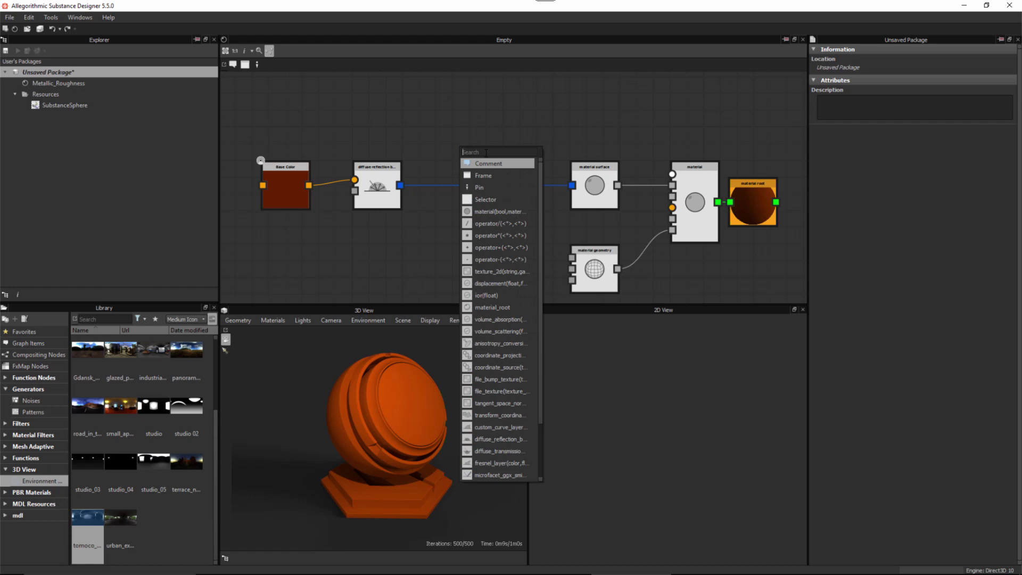
text(ggx)
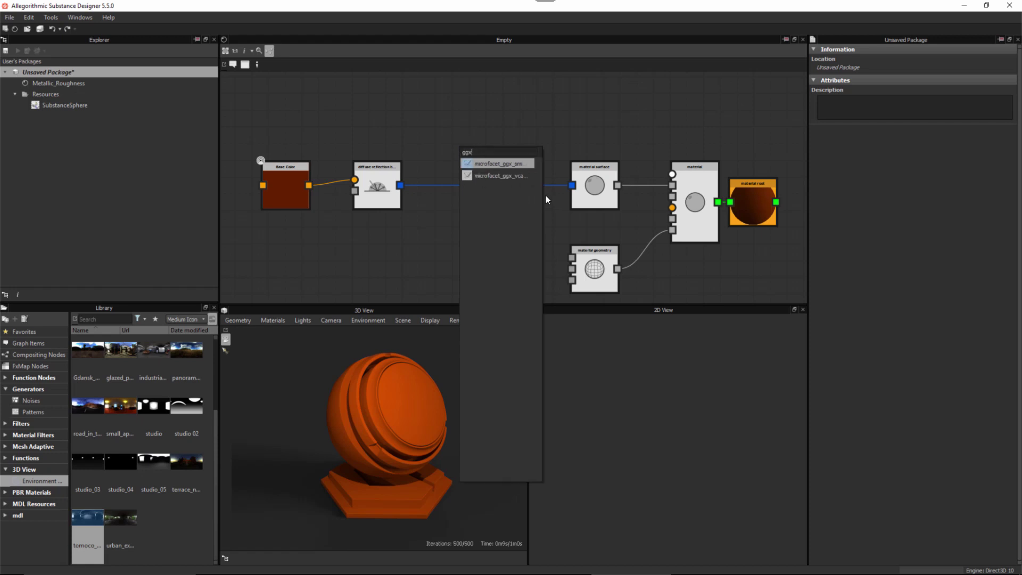
click(493, 165)
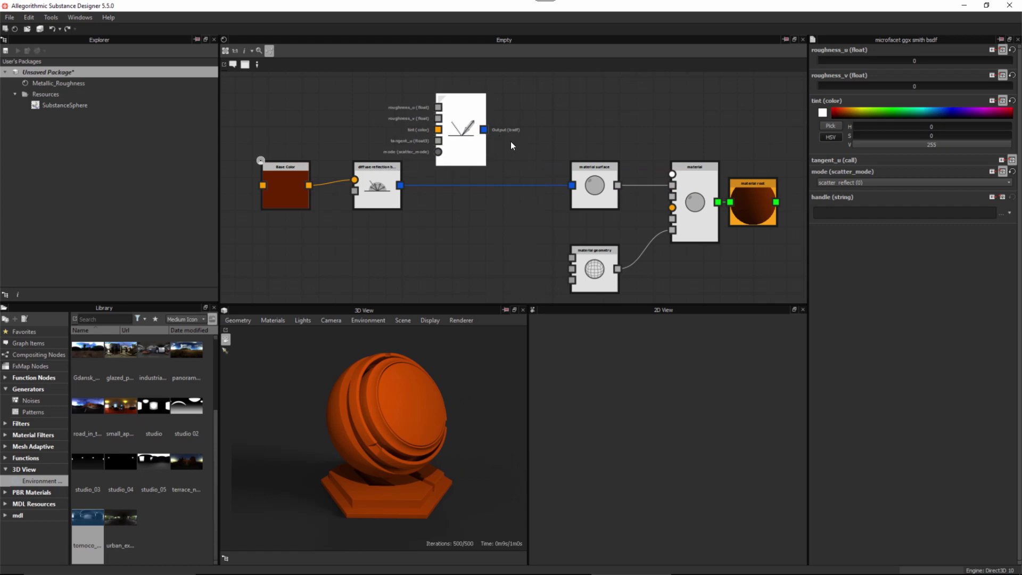
middle_drag(428, 159, 458, 215)
scroll(458, 215, up, 1)
drag(506, 193, 487, 156)
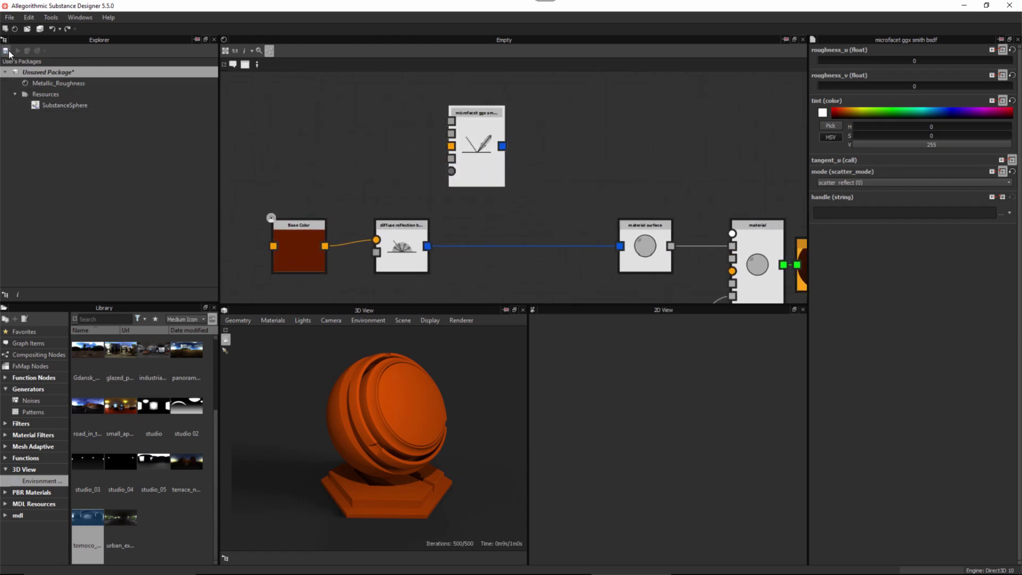
- Save the package as Metallic_Roughness.sbs in the tutorial folder
click(6, 51)
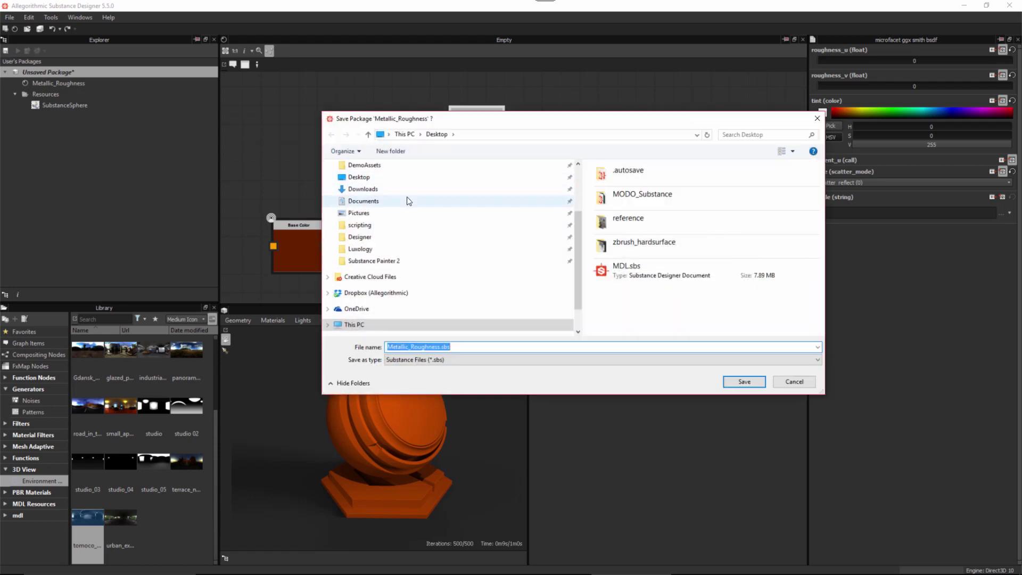
scroll(407, 201, up, 3)
click(358, 185)
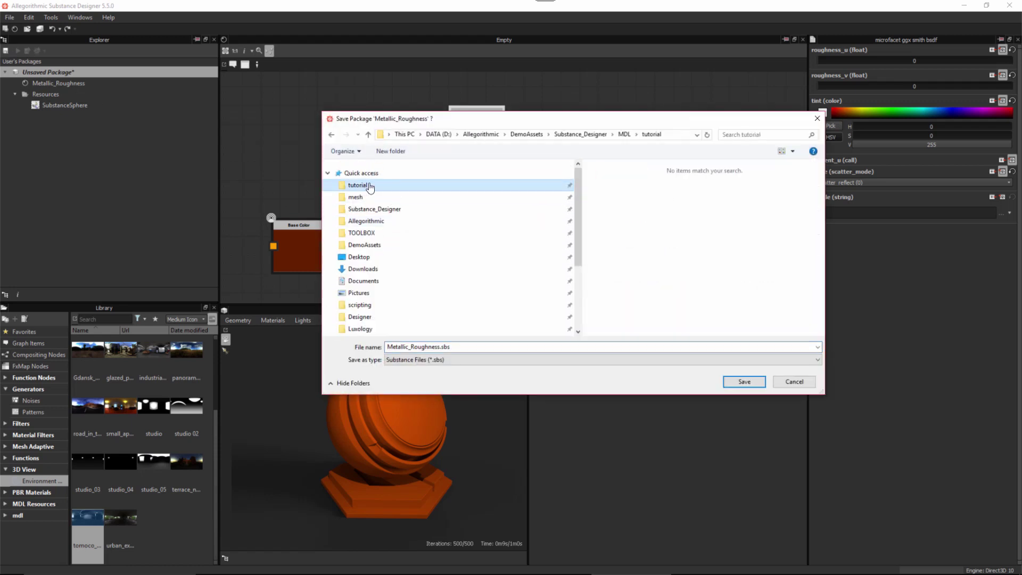
click(742, 382)
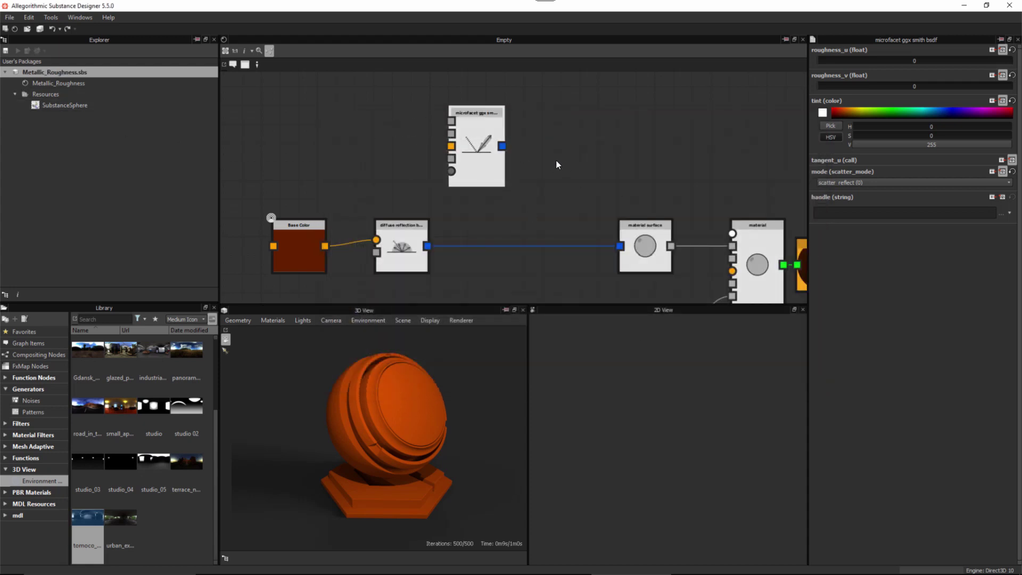
- Shift the Base Color and diffuse reflection nodes down and place the microfacet GGX node directly above diffuse reflection
middle_drag(549, 151, 507, 129)
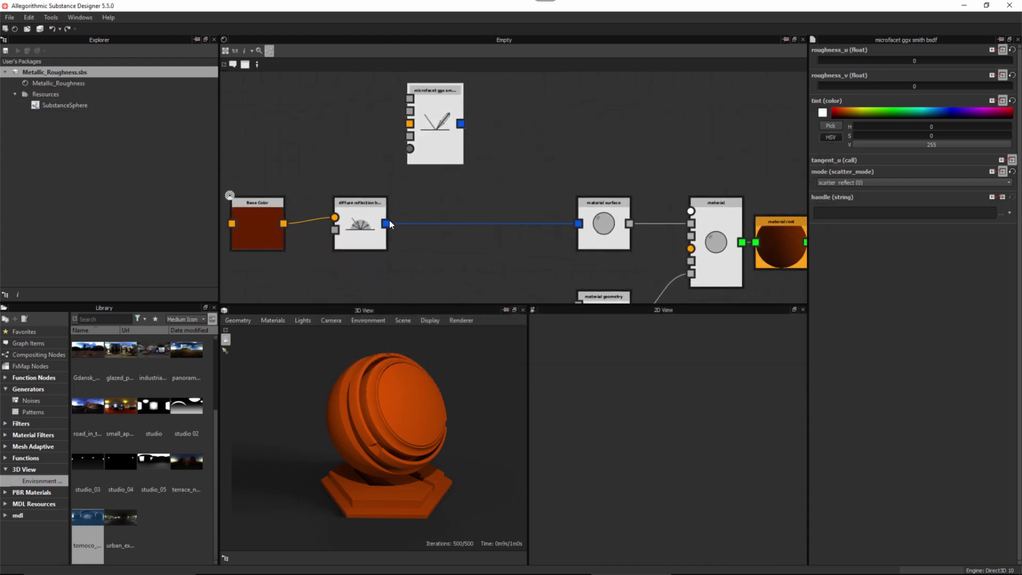
drag(282, 266, 376, 251)
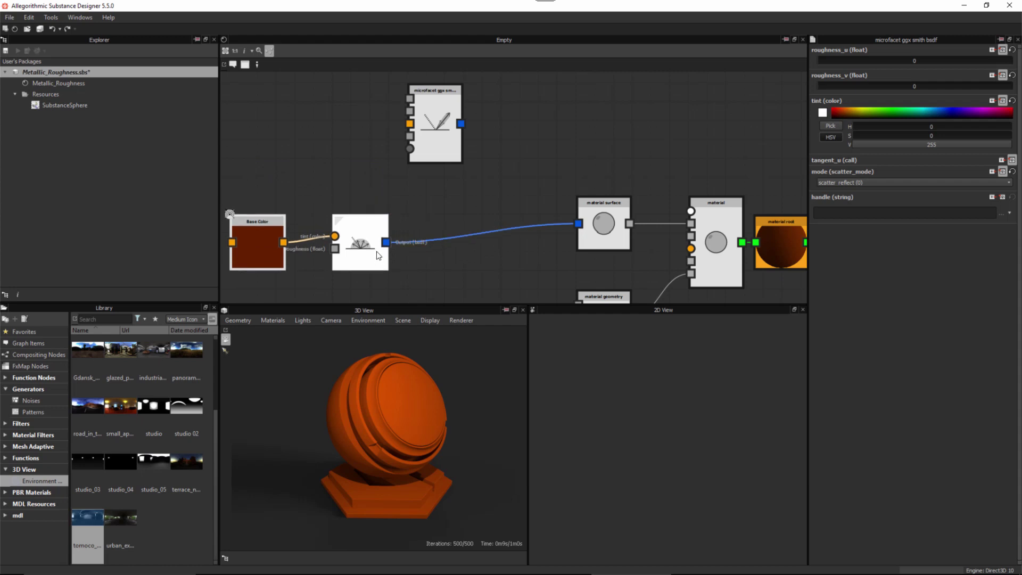
drag(433, 123, 358, 126)
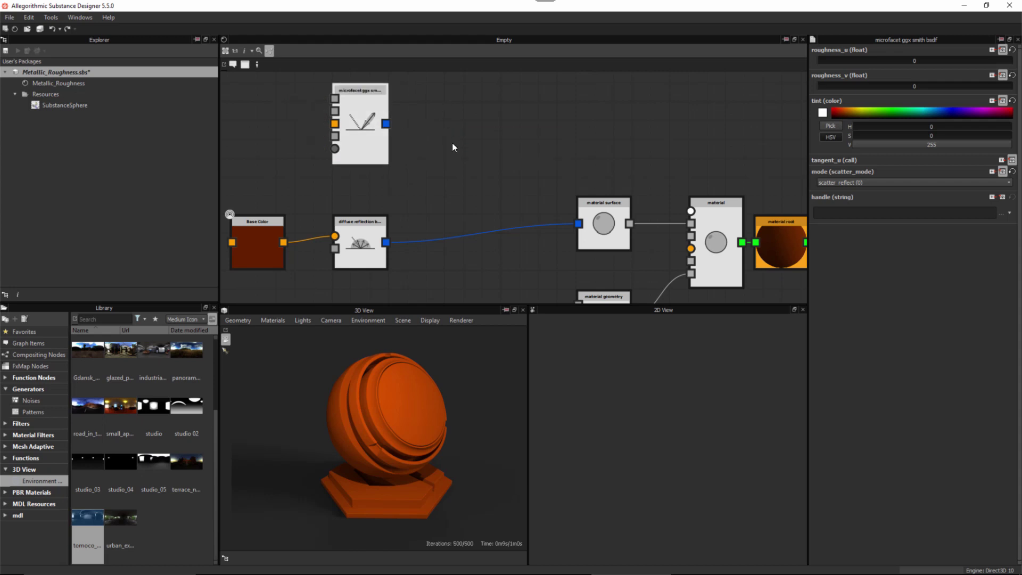
click(458, 168)
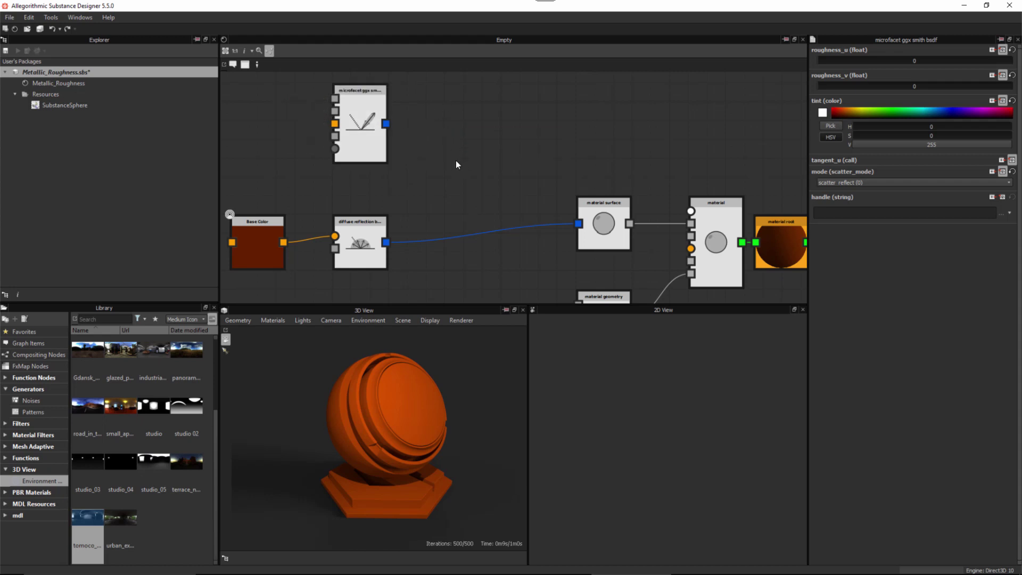
- Add a fresnel_layer node and place it between the two BSDF nodes and the material surface node
key(space)
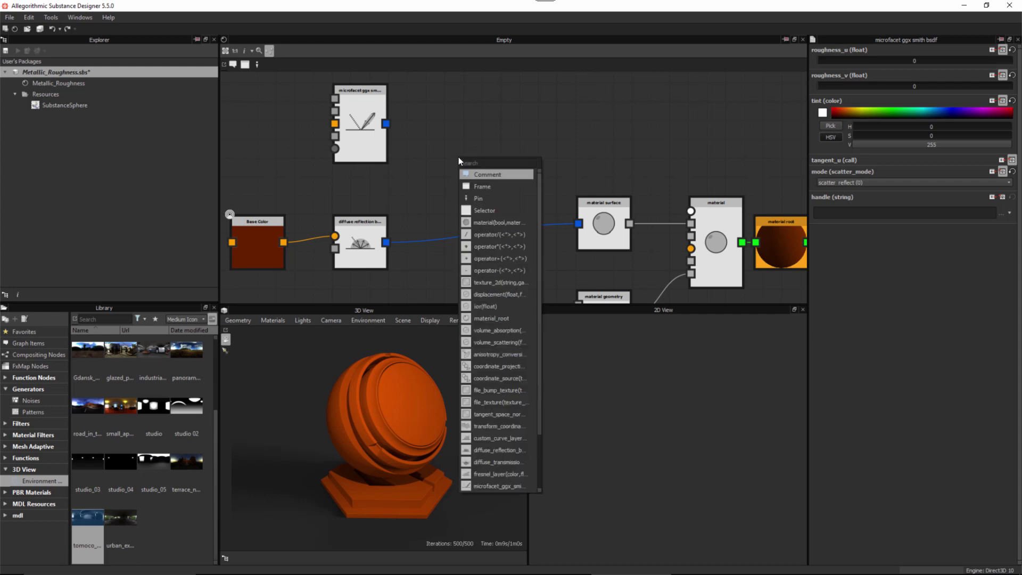
text(fre)
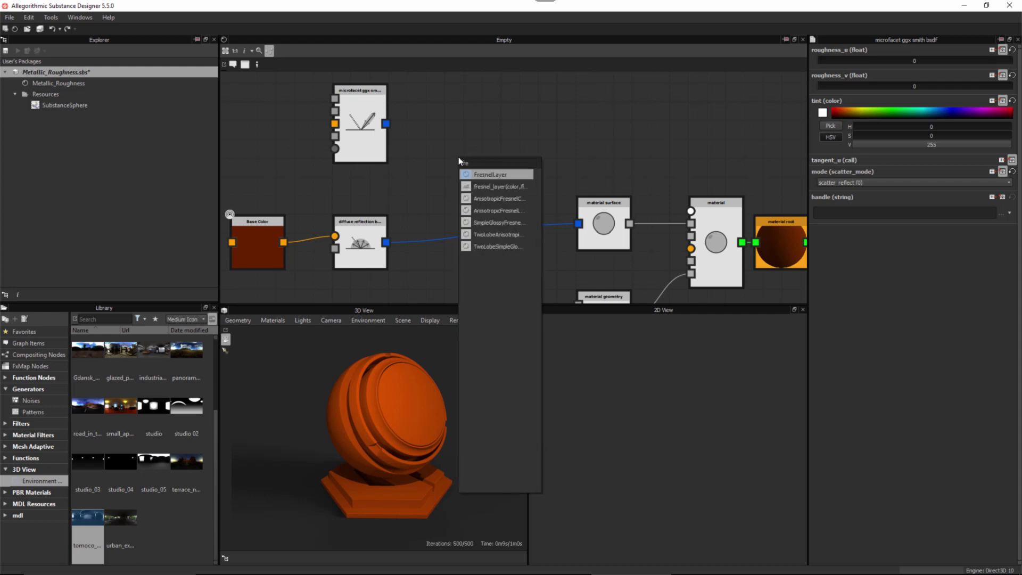
click(491, 187)
drag(455, 151, 492, 179)
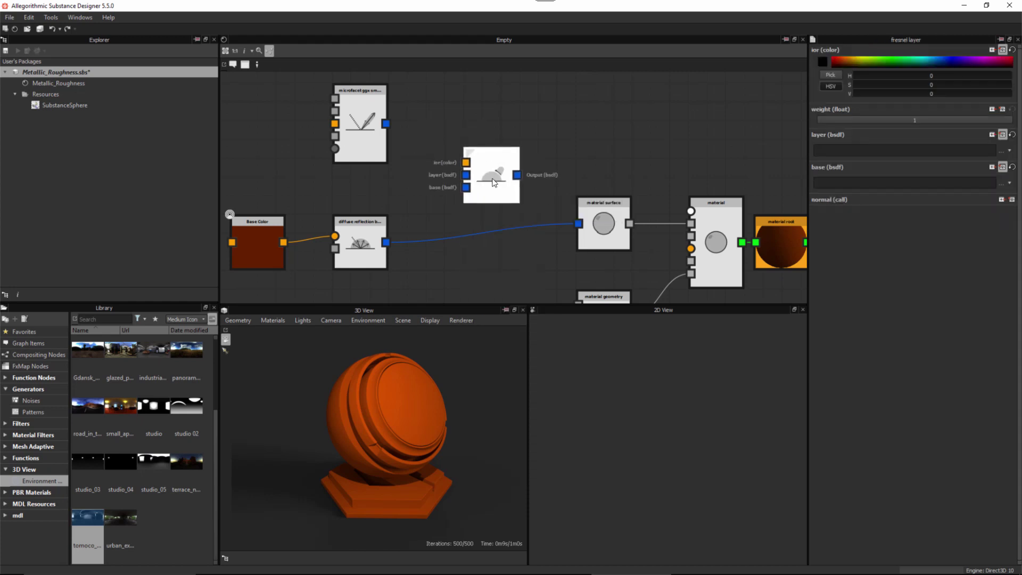
- Connect the diffuse reflection output to the fresnel layer's base input and the microfacet GGX output to its layer input
scroll(469, 203, up, 3)
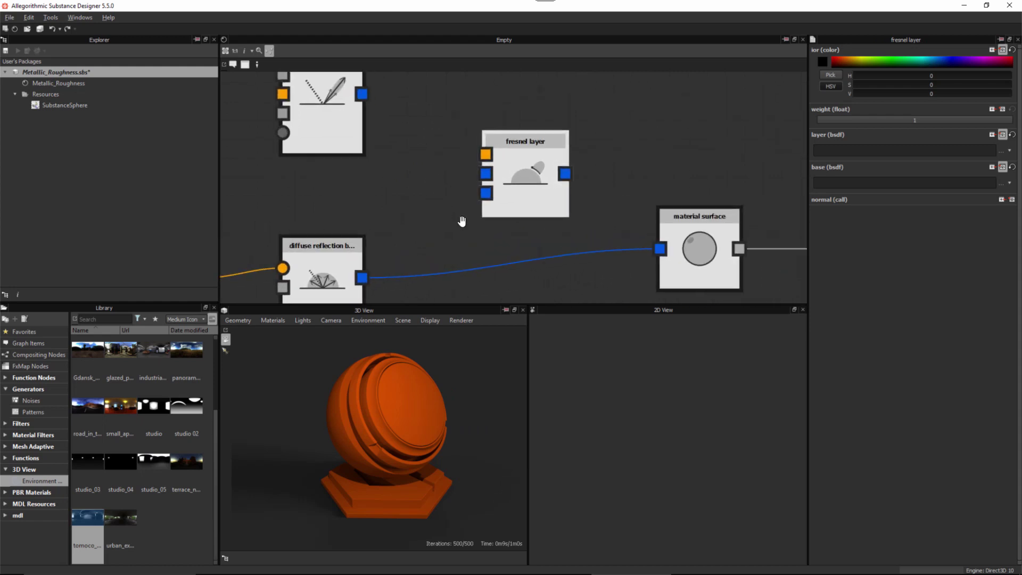
middle_drag(461, 221, 522, 200)
scroll(522, 201, down, 1)
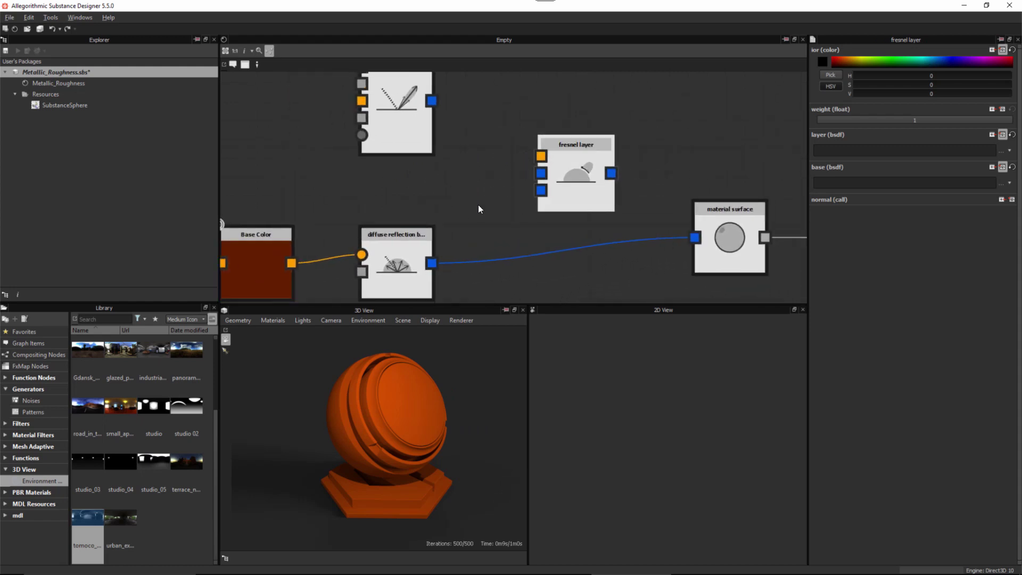
scroll(478, 204, up, 1)
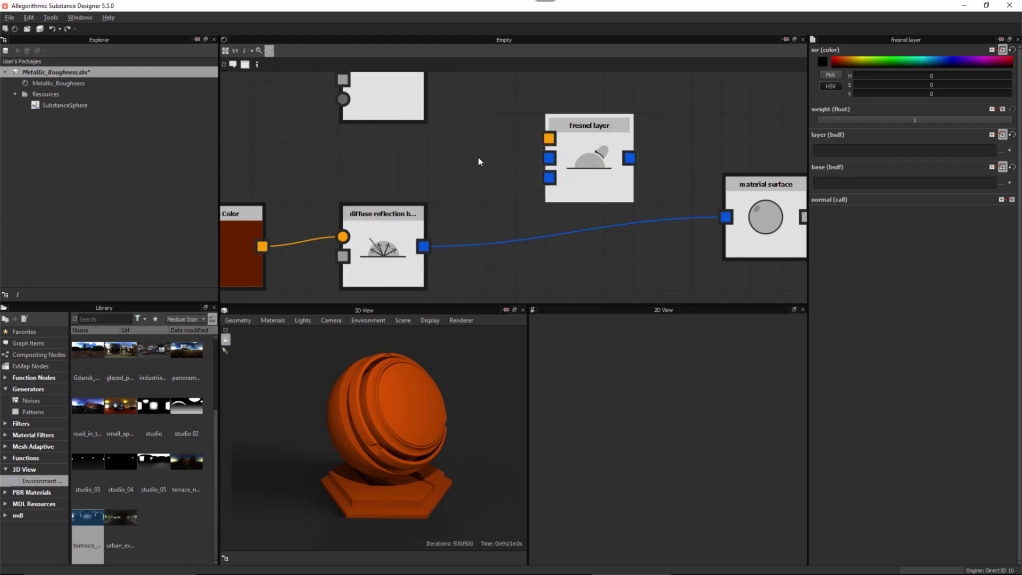
mouse_move(489, 135)
alt+middle_down()
mouse_move(481, 160)
mouse_move(495, 139)
alt+middle_up()
alt+right_drag(495, 139, 507, 167)
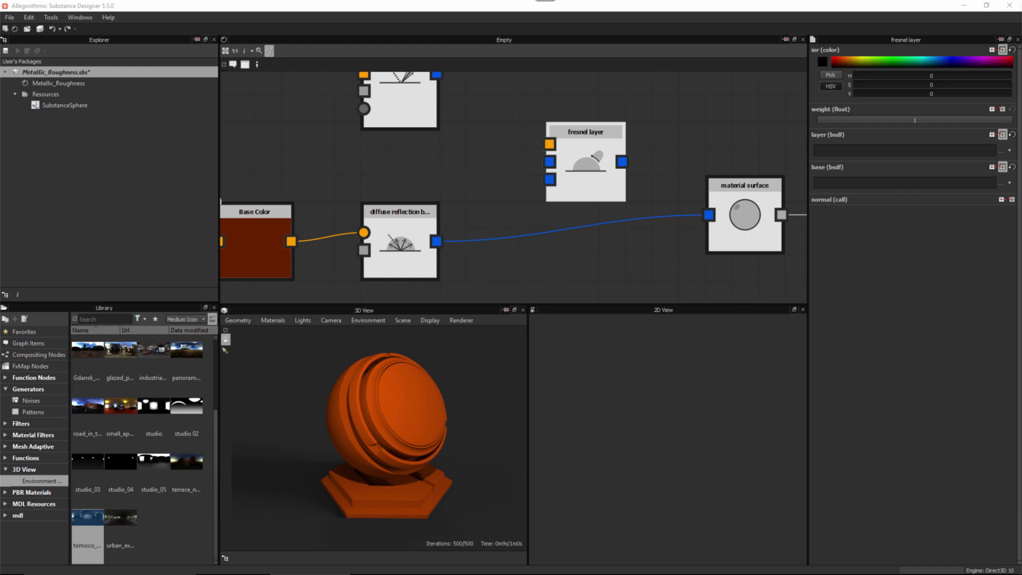
middle_drag(499, 170, 500, 195)
scroll(501, 197, down, 1)
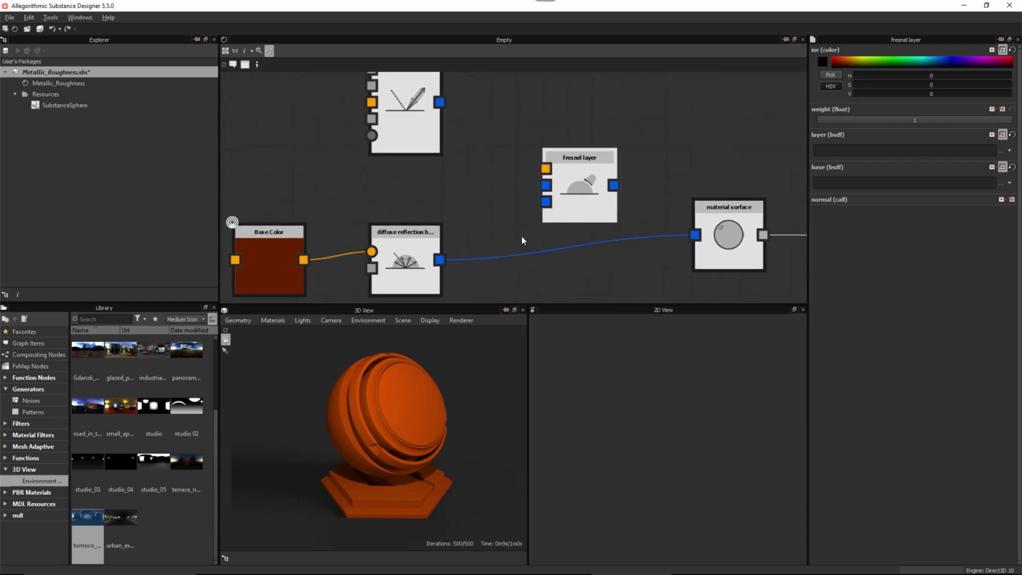
drag(562, 186, 538, 161)
scroll(474, 182, up, 1)
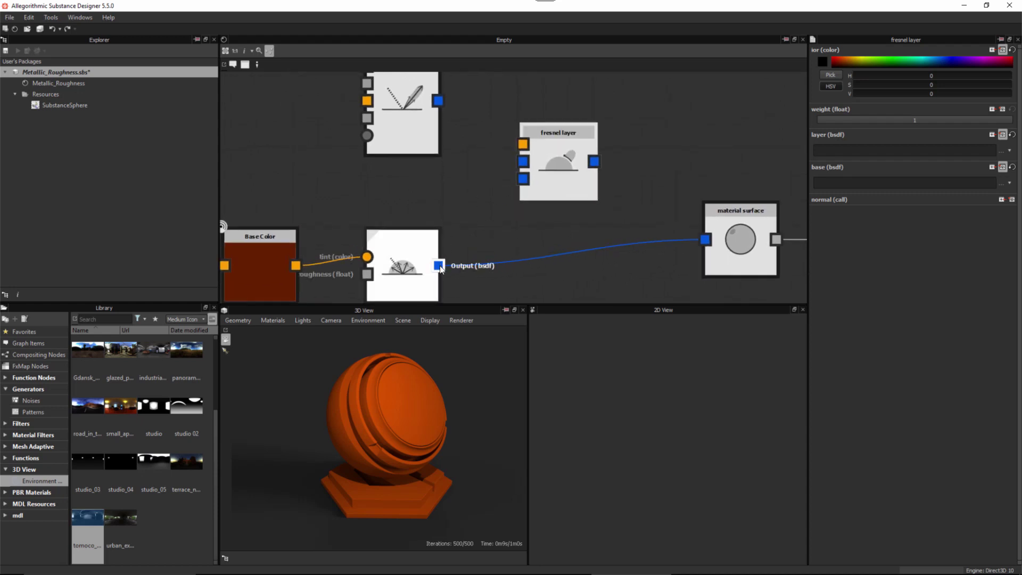
drag(445, 181, 522, 184)
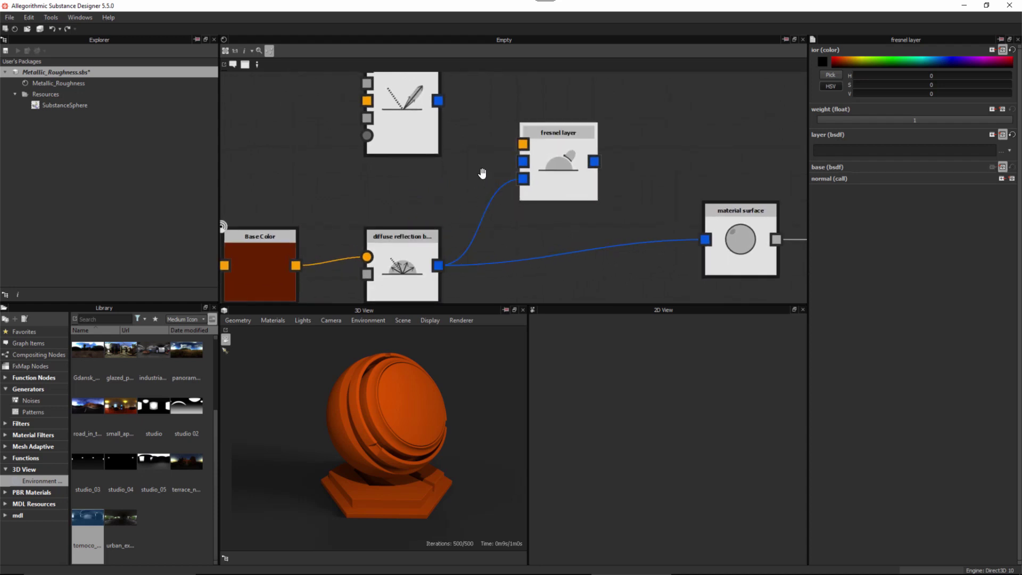
middle_drag(481, 174, 485, 207)
drag(442, 133, 526, 195)
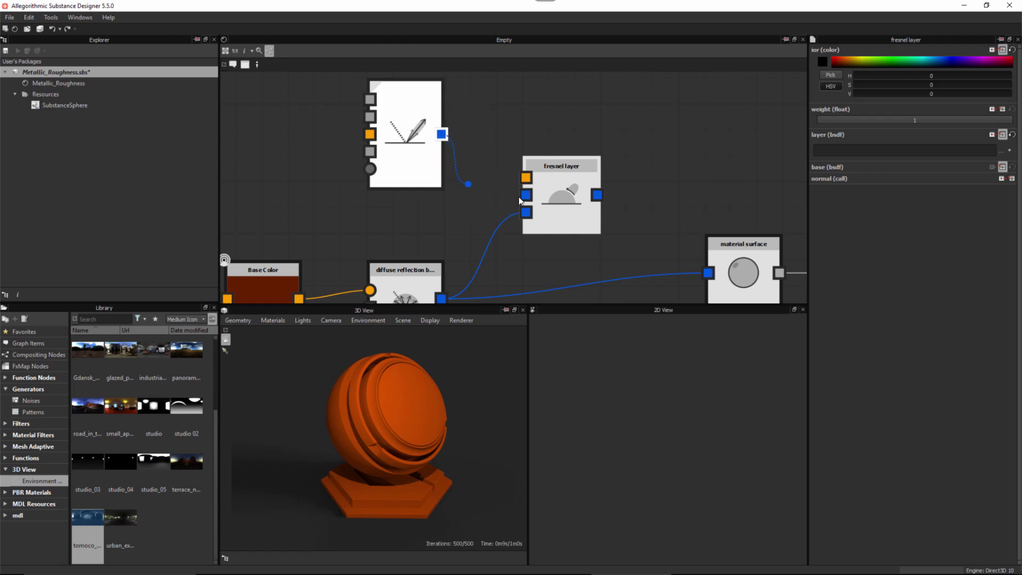
- Align material surface with the diffuse reflection node, and reposition the fresnel layer and microfacet GGX nodes for clearer spacing
scroll(520, 227, down, 4)
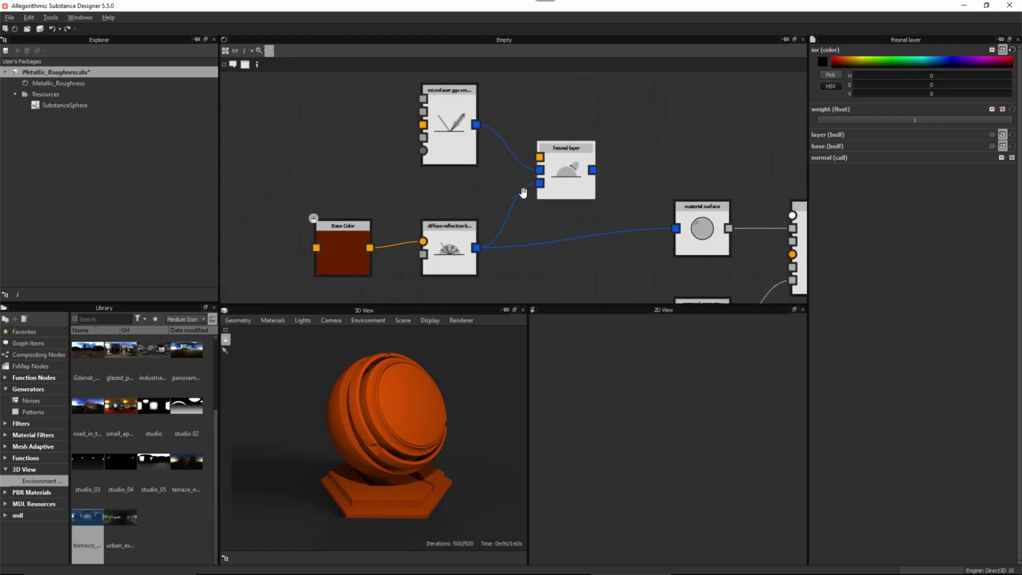
drag(668, 224, 666, 241)
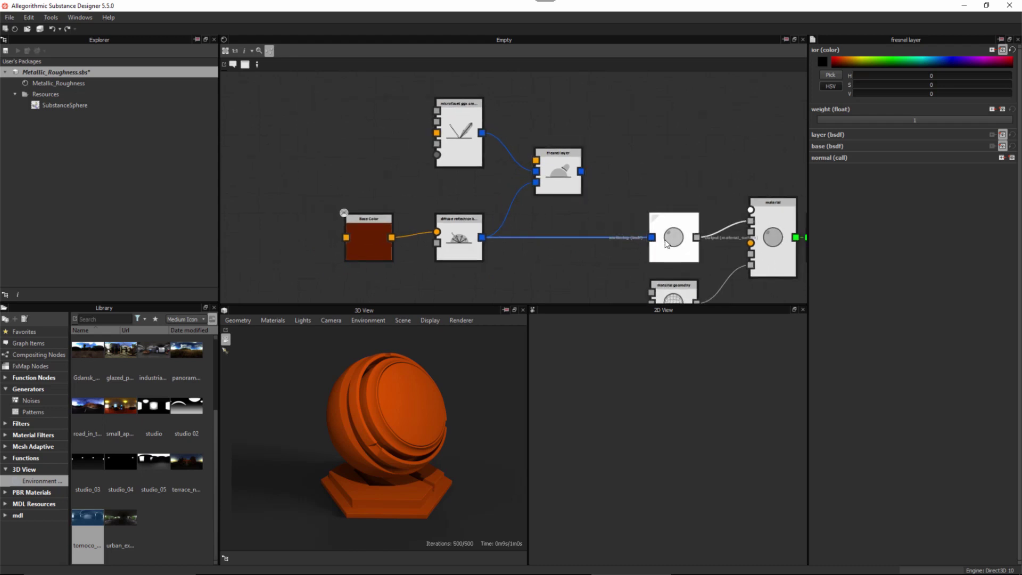
scroll(558, 219, down, 1)
middle_drag(558, 219, 539, 239)
drag(533, 199, 560, 200)
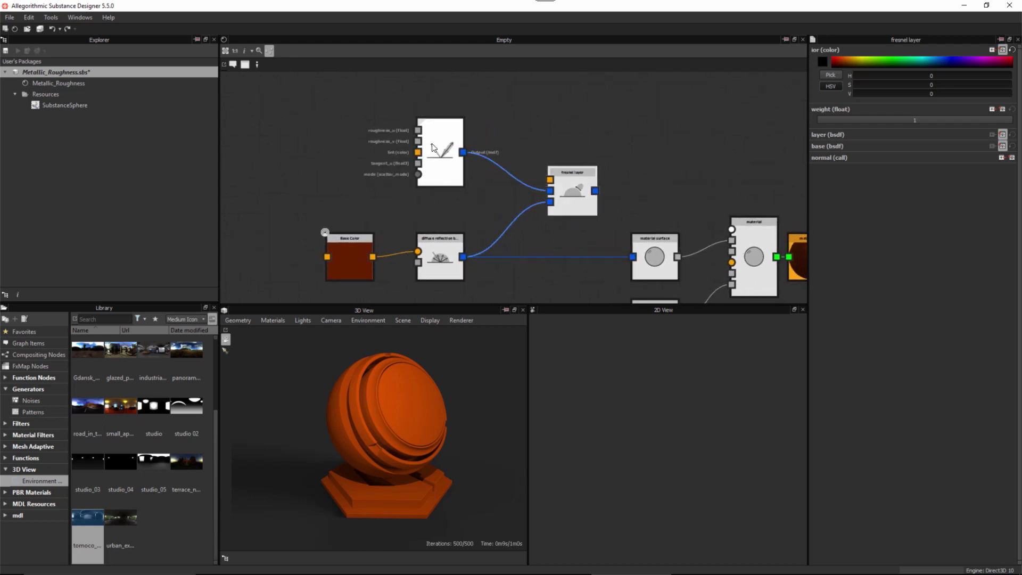
drag(435, 152, 438, 174)
- Move the fresnel layer node farther from the microfacet GGX node and select its ior input
alt+right_drag(506, 143, 536, 198)
alt+middle_drag(527, 174, 511, 208)
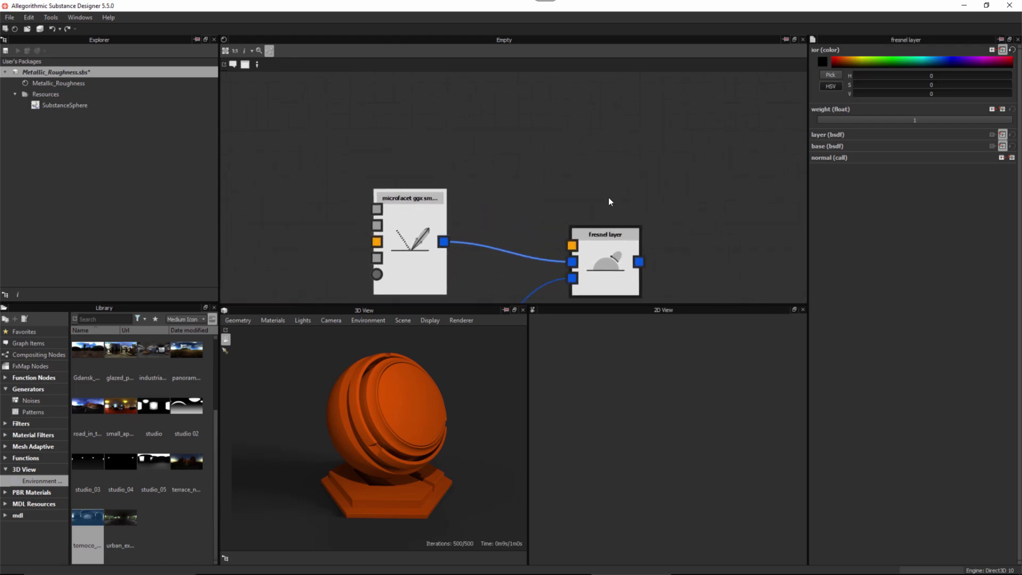
drag(579, 241, 604, 241)
click(598, 246)
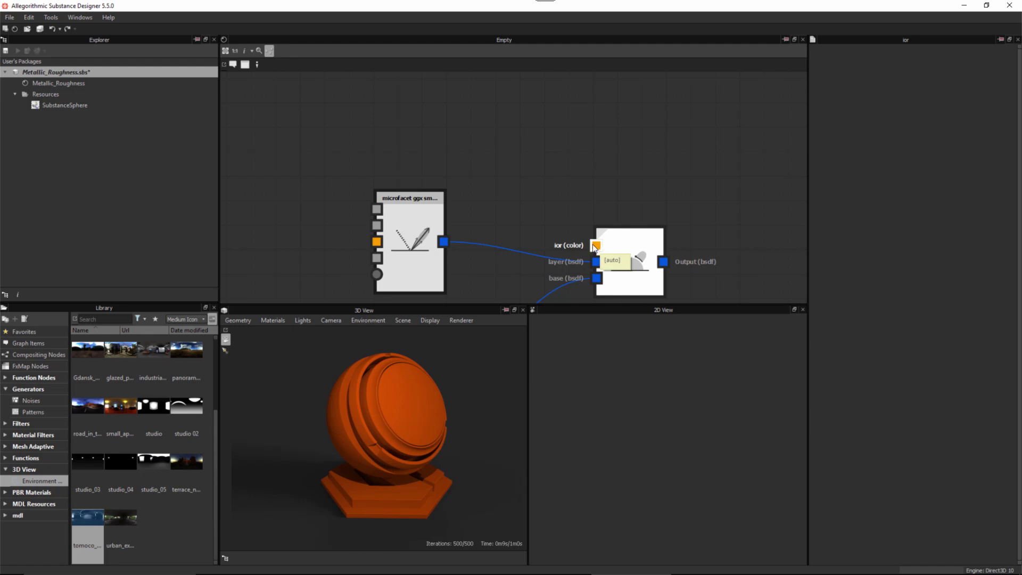
- Add an ior(float) node feeding the fresnel layer's ior input and place it above the microfacet GGX node
drag(595, 247, 506, 134)
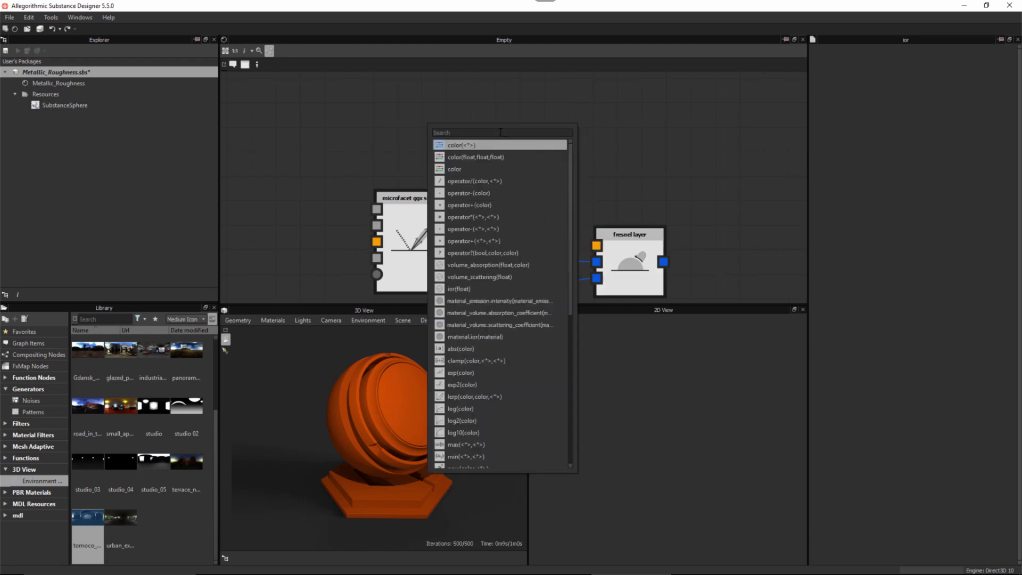
click(481, 288)
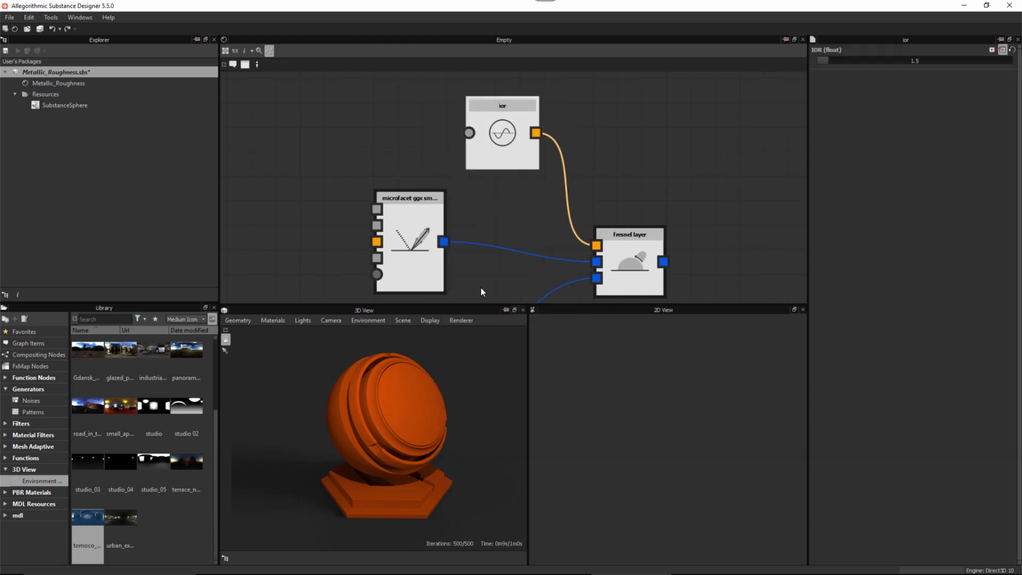
drag(511, 156, 517, 163)
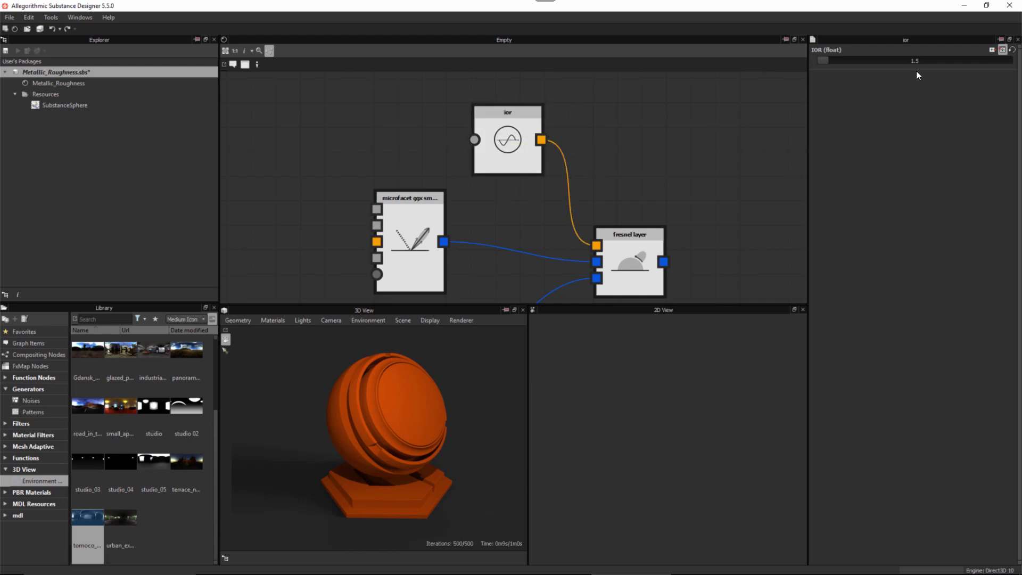
- Connect the fresnel layer's output to the material surface input in place of the diffuse reflection, and rotate the environment lighting in the 3D preview
scroll(674, 206, down, 2)
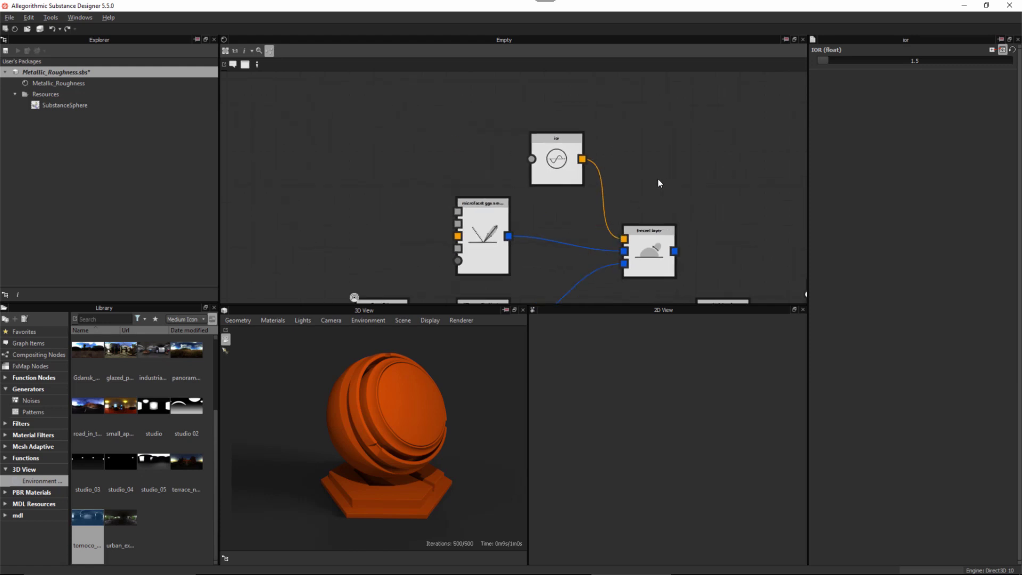
middle_drag(620, 208, 474, 131)
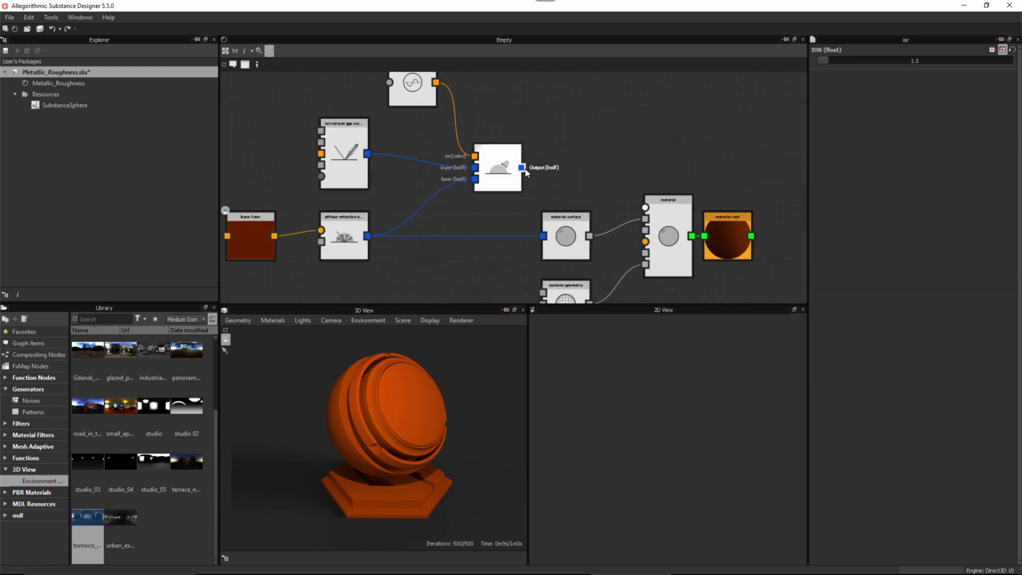
drag(519, 247, 563, 237)
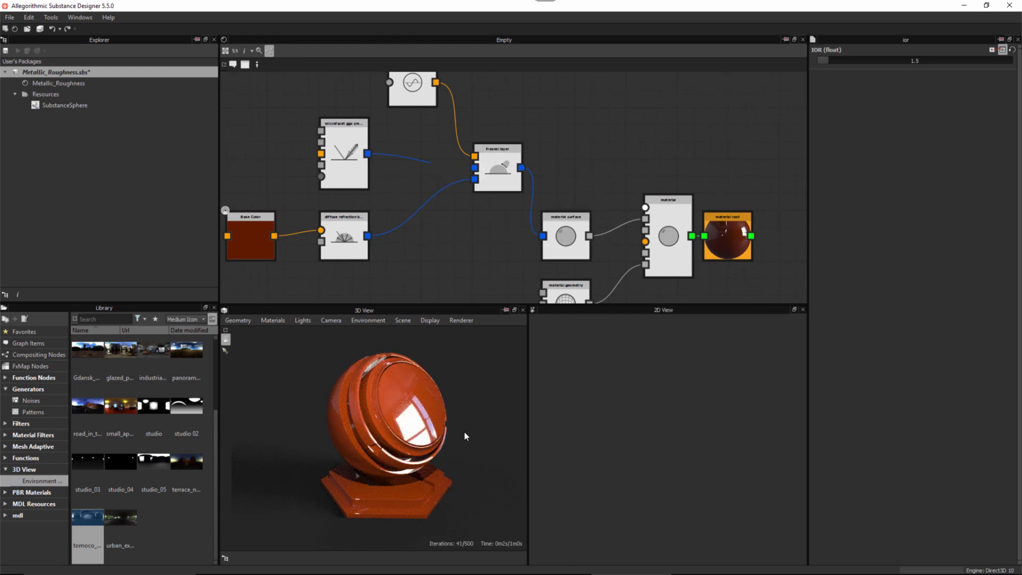
ctrl+shift+drag(464, 432, 473, 434)
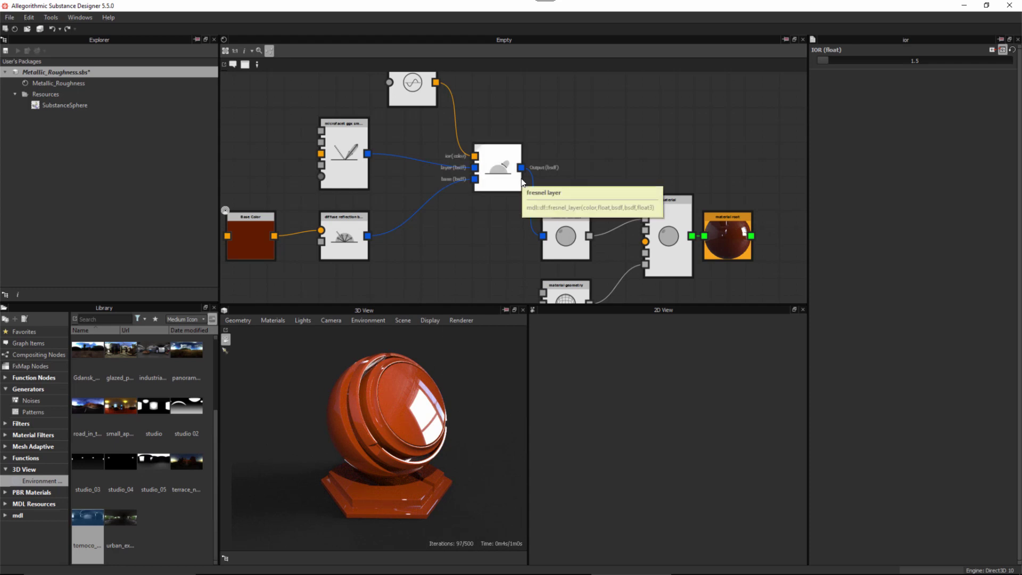
- Add a float node above the microfacet GGX node, clear of the ior node, and set its value to 1.5
middle_drag(450, 121, 496, 165)
scroll(495, 157, up, 2)
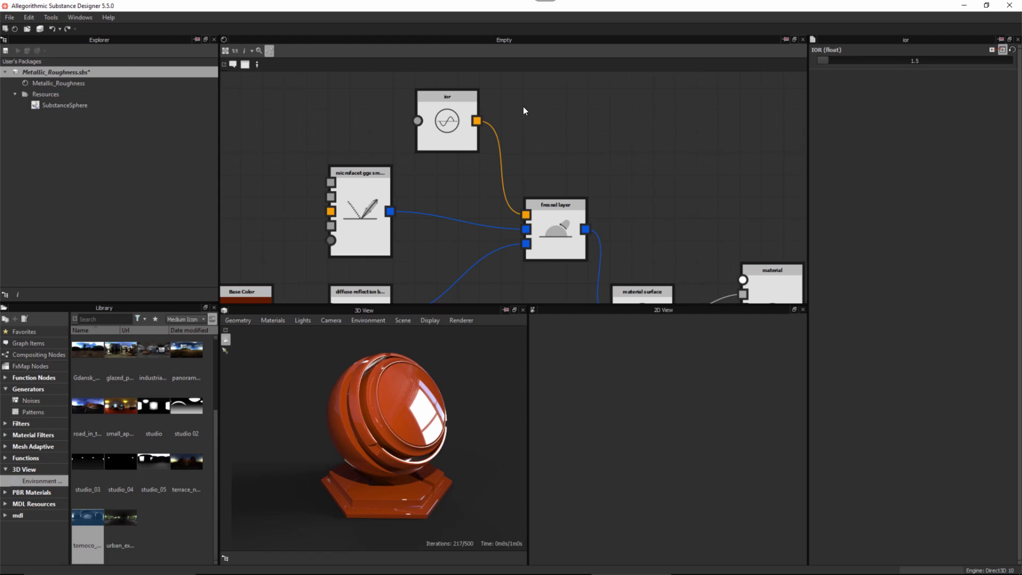
key(space)
text(flo)
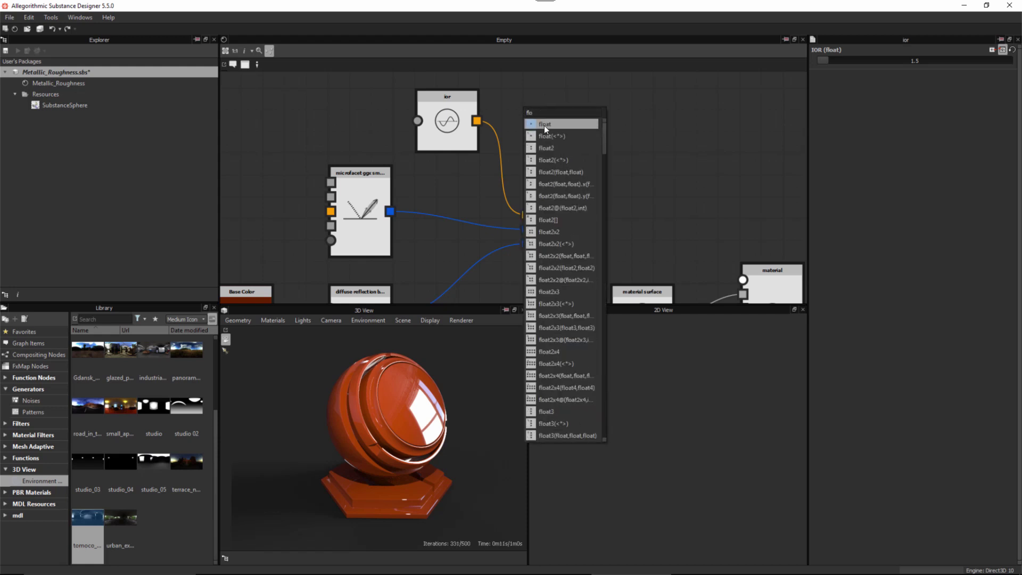
click(544, 124)
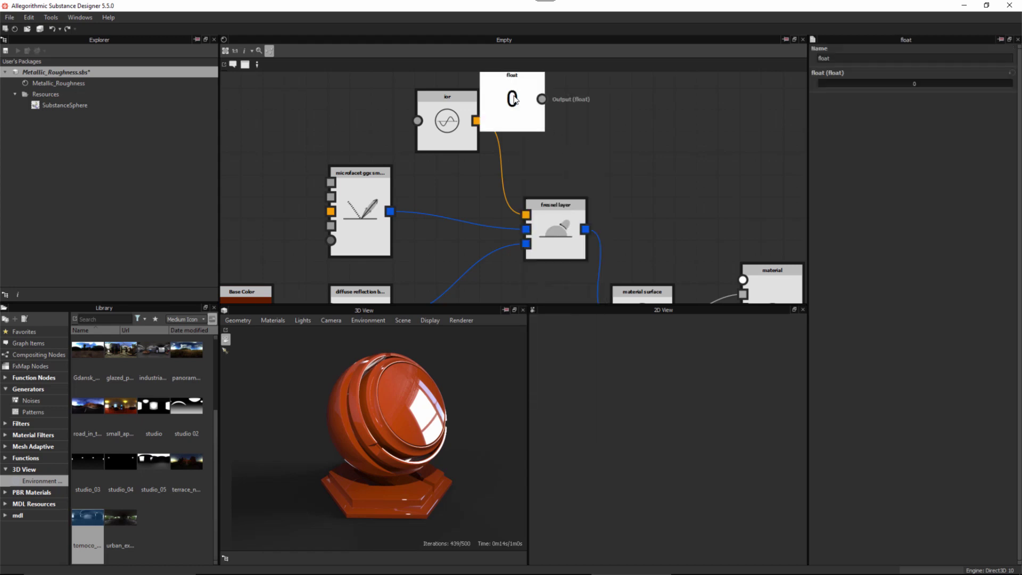
drag(514, 96, 364, 115)
drag(453, 122, 493, 122)
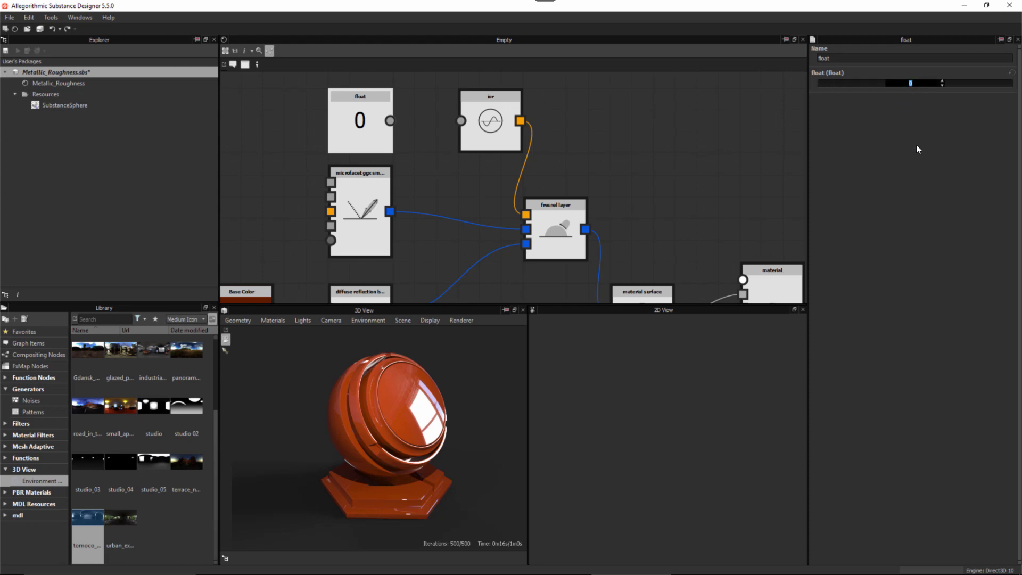
text(1.5)
key(Return)
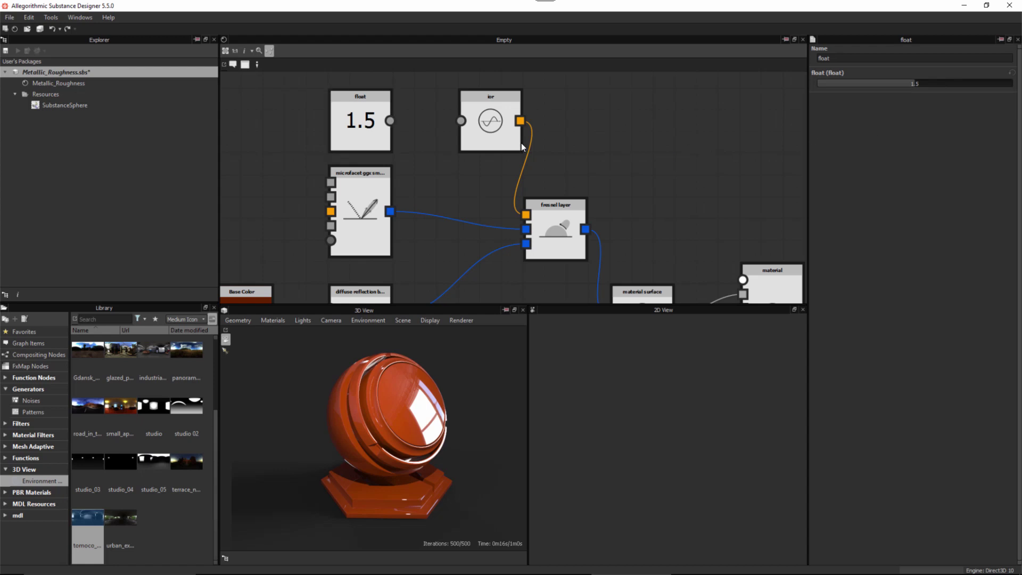
- Disconnect the ior node from the fresnel layer and connect the float node's output to the fresnel layer's ior input instead
click(471, 124)
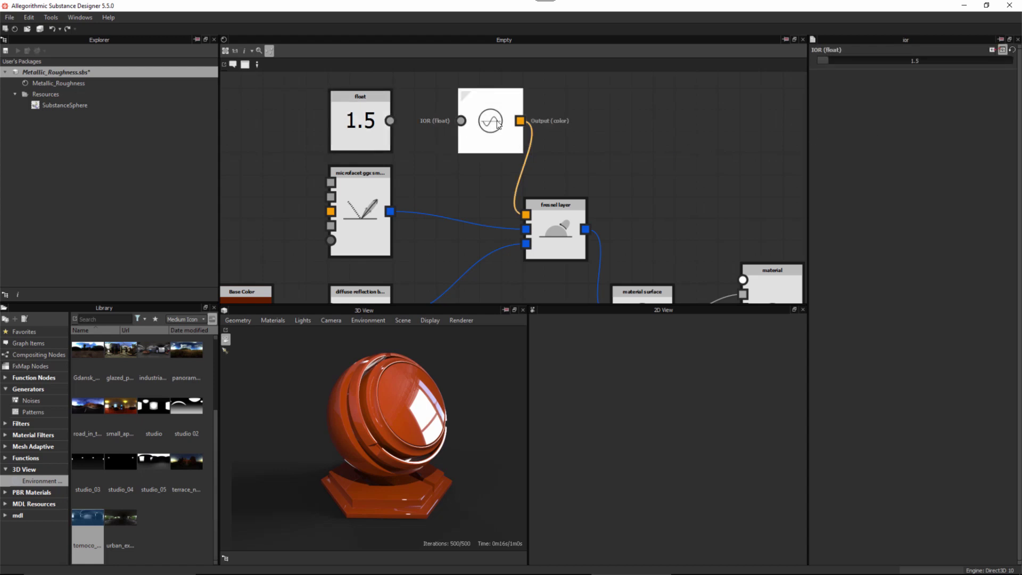
drag(500, 124, 500, 103)
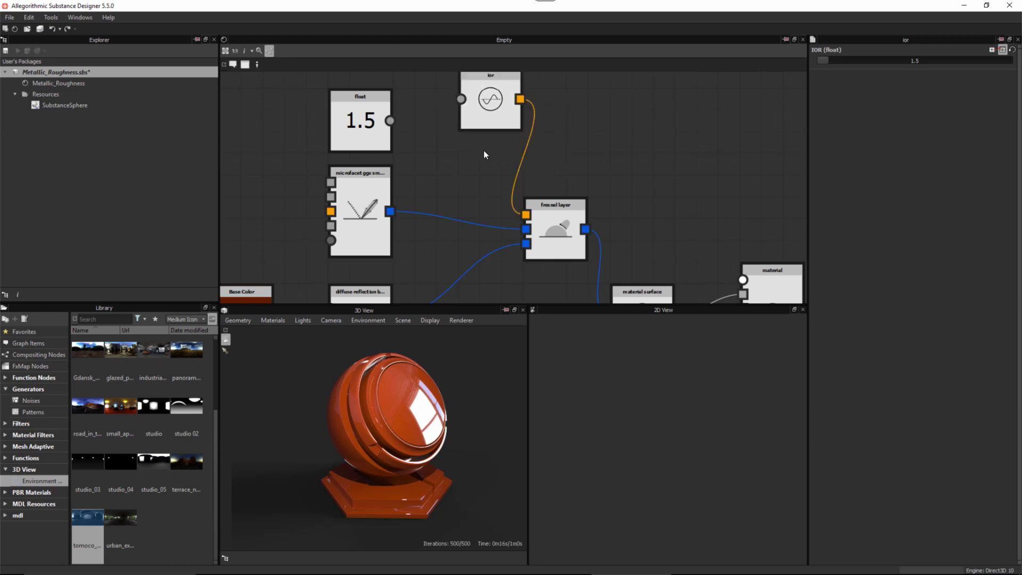
key(Delete)
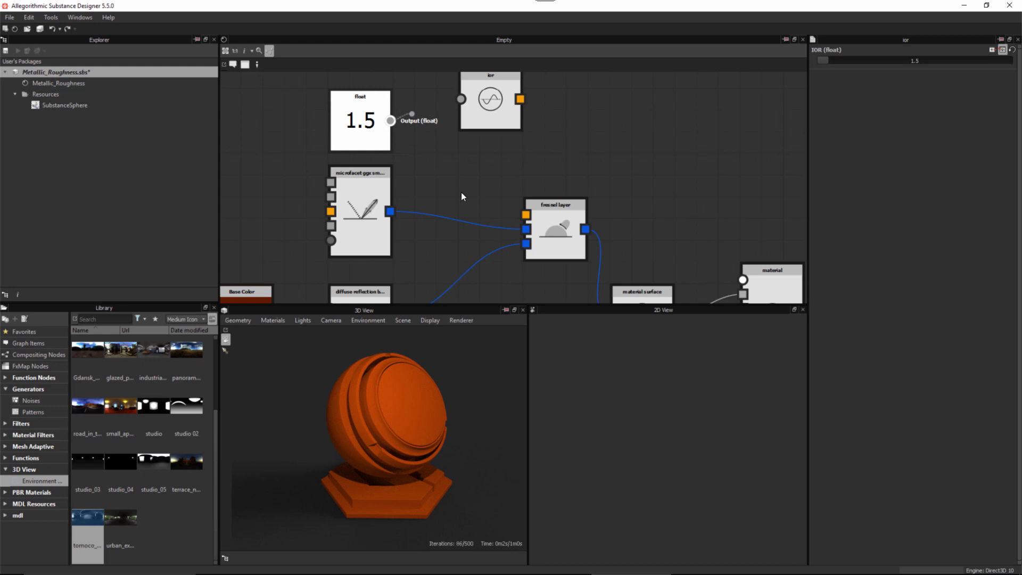
drag(461, 193, 537, 220)
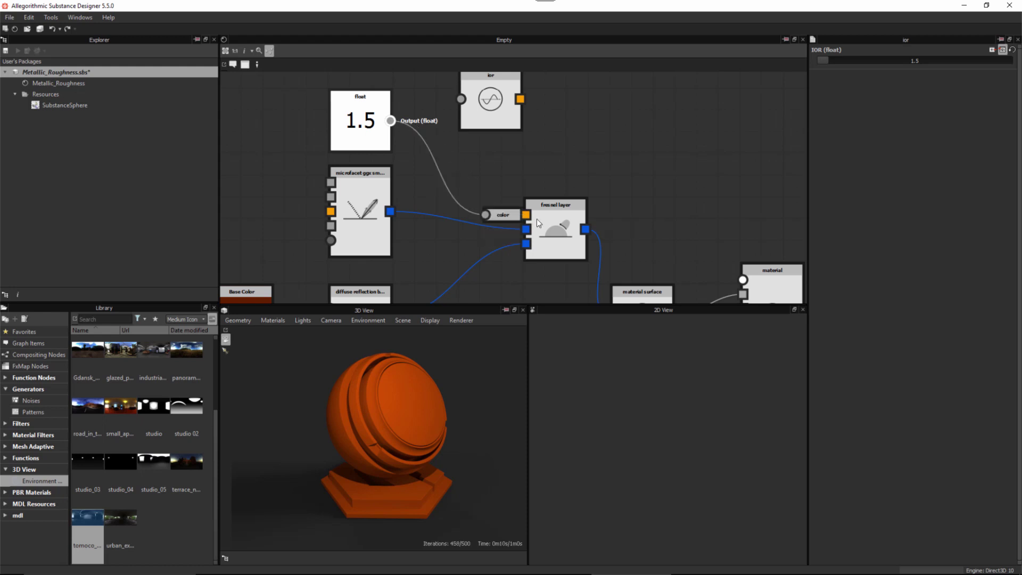
- Undock the color conversion node from the fresnel layer and line it up with the float node, moving the ior node aside
click(509, 215)
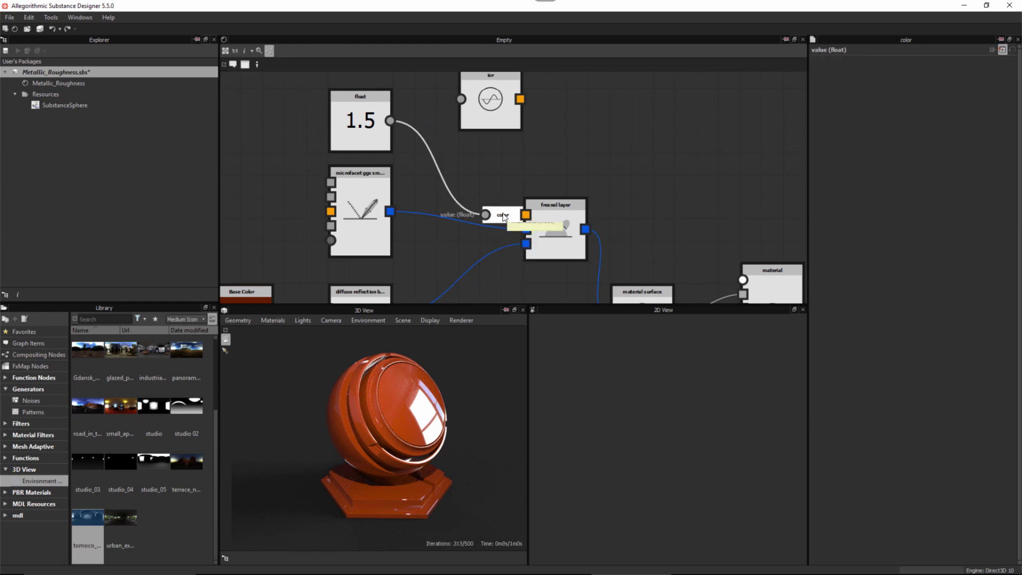
key(d)
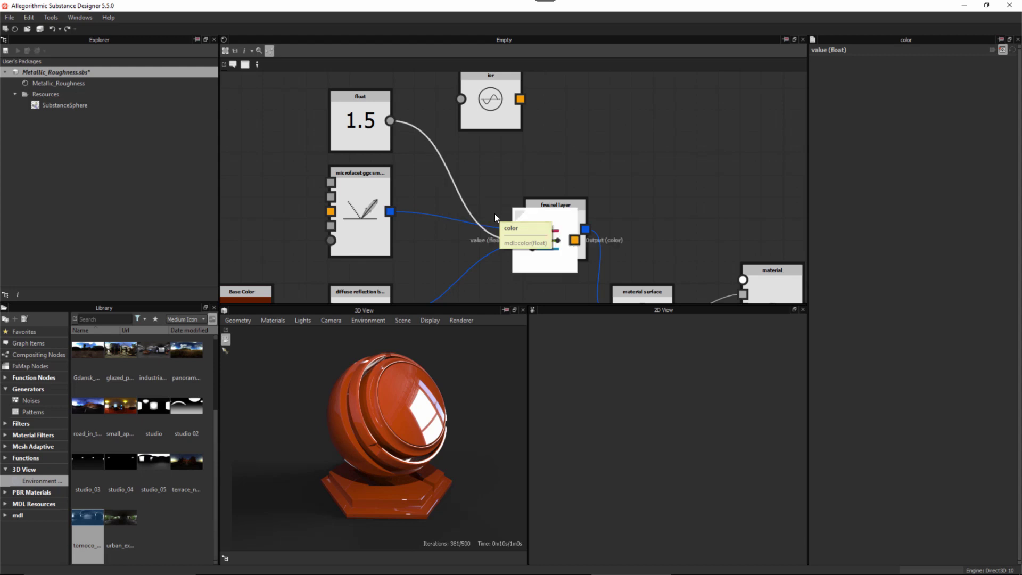
drag(528, 234, 456, 170)
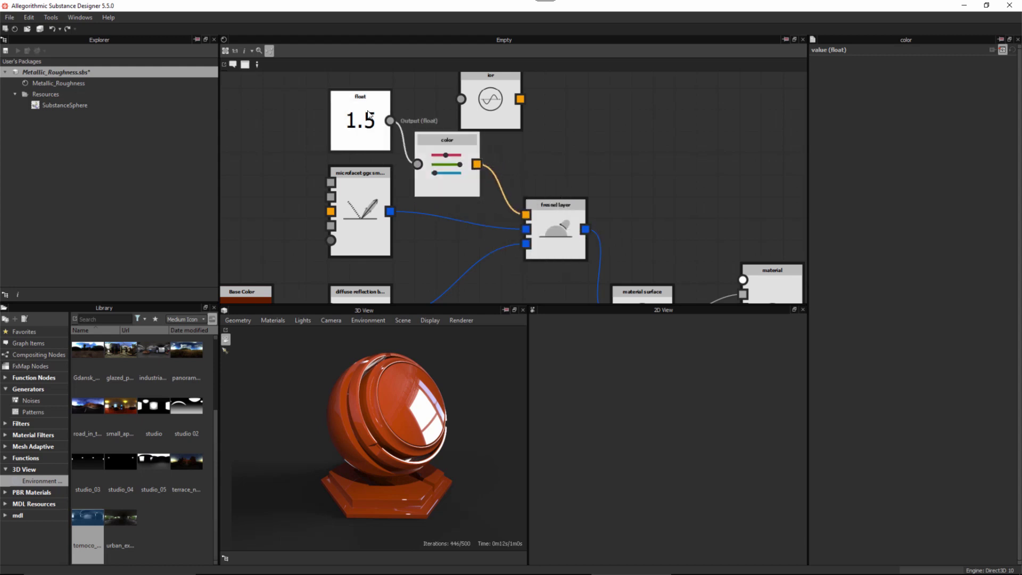
drag(369, 133, 346, 131)
drag(487, 110, 572, 111)
drag(476, 167, 476, 122)
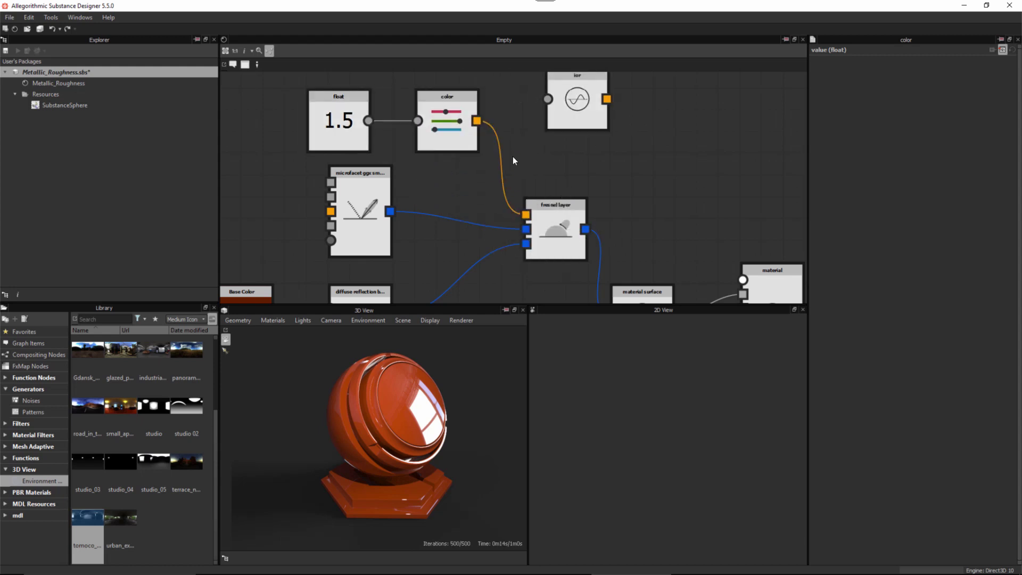
- Widen the spacing by moving the fresnel layer one way and the float and color nodes together the other way
drag(556, 230, 600, 230)
click(351, 132)
ctrl+drag(454, 139, 389, 135)
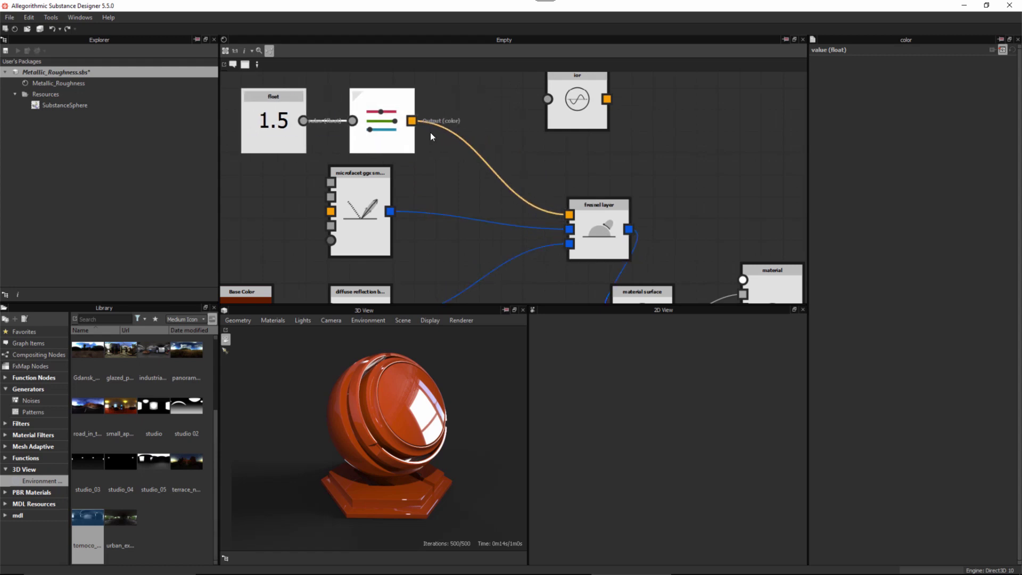
- Compare the ior node with the color node on the fresnel layer's ior input, keep color connected, and delete the ior node
drag(576, 109, 569, 215)
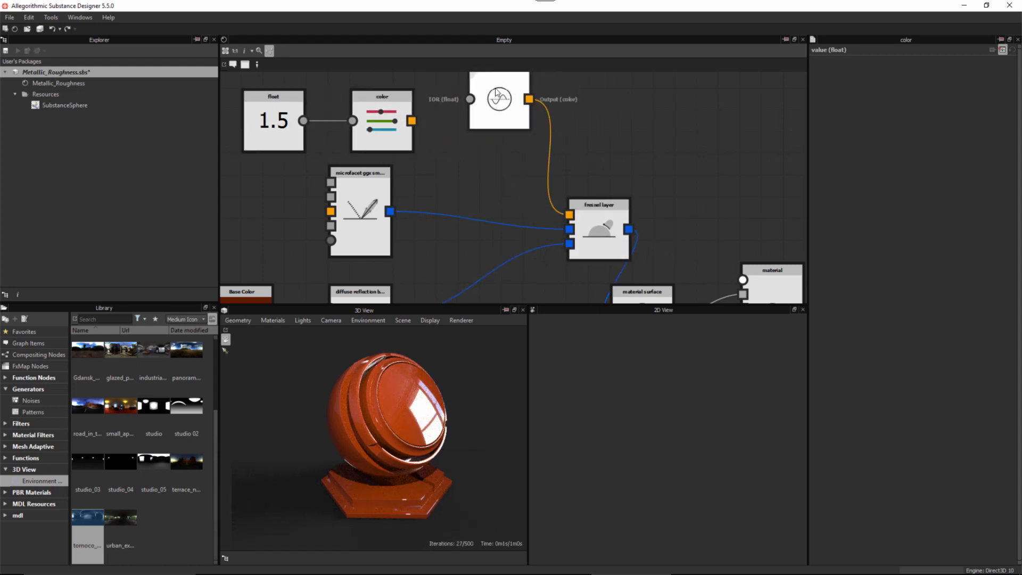
drag(412, 120, 569, 214)
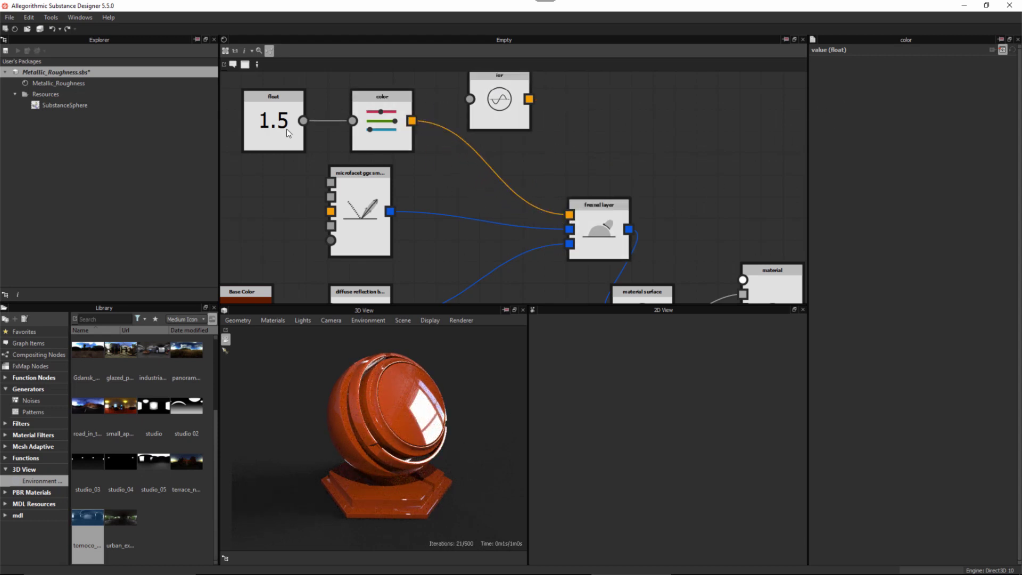
click(524, 103)
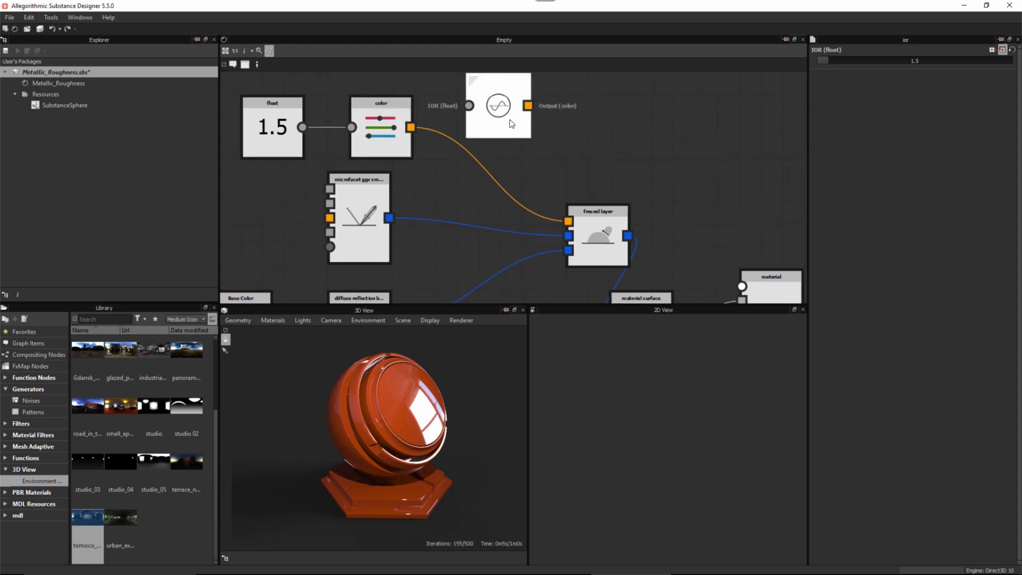
key(Delete)
- Move the float and color nodes together above the microfacet GGX node, and lower the microfacet GGX node slightly
middle_drag(310, 124, 333, 138)
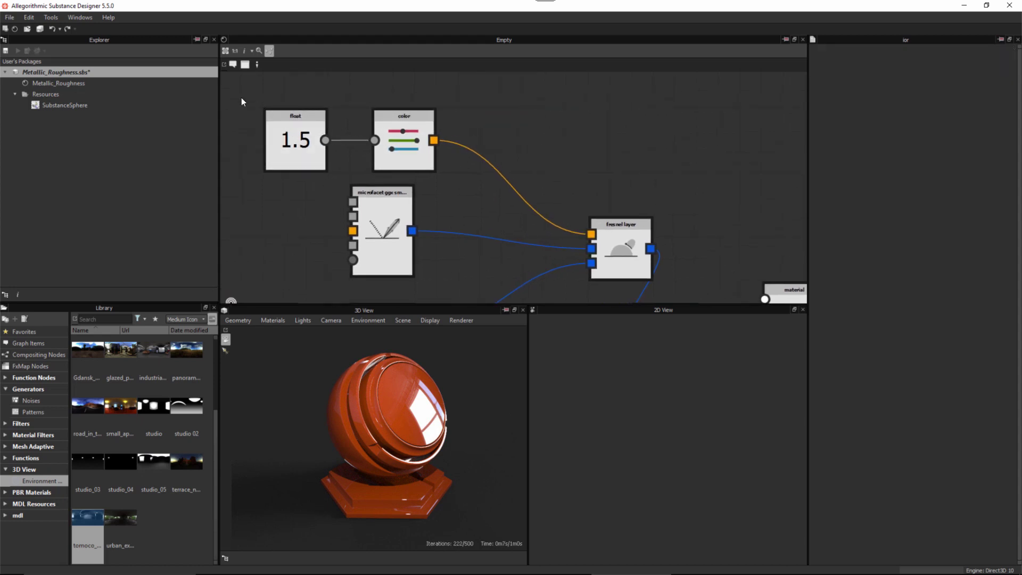
drag(241, 97, 408, 150)
drag(427, 141, 492, 140)
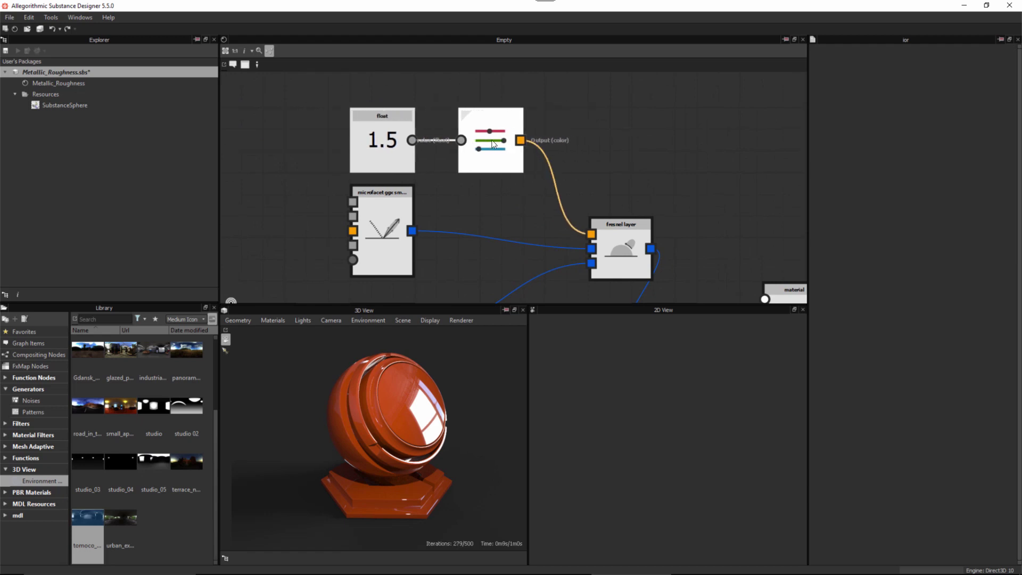
click(473, 243)
middle_drag(475, 243, 491, 201)
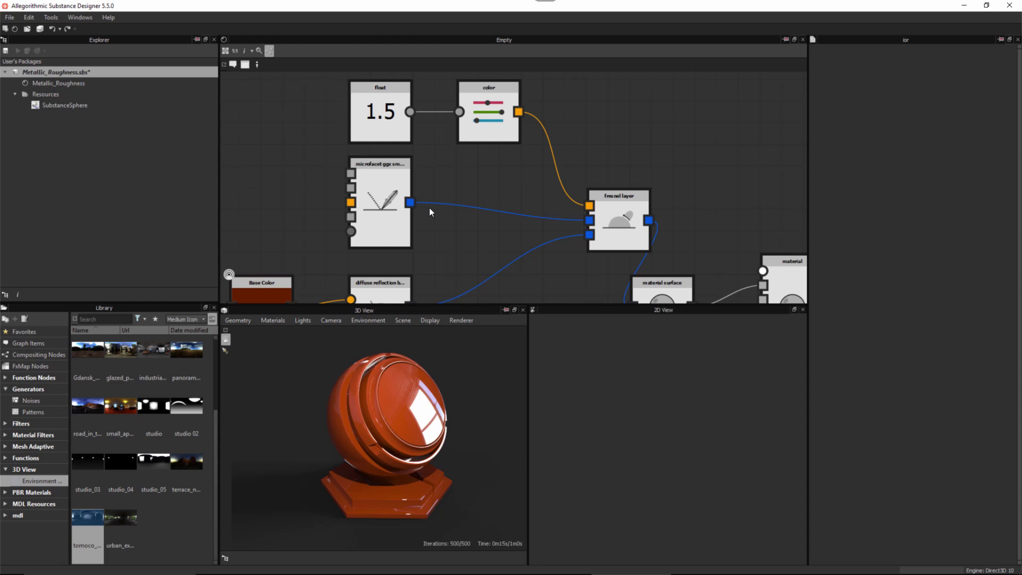
drag(381, 197, 381, 208)
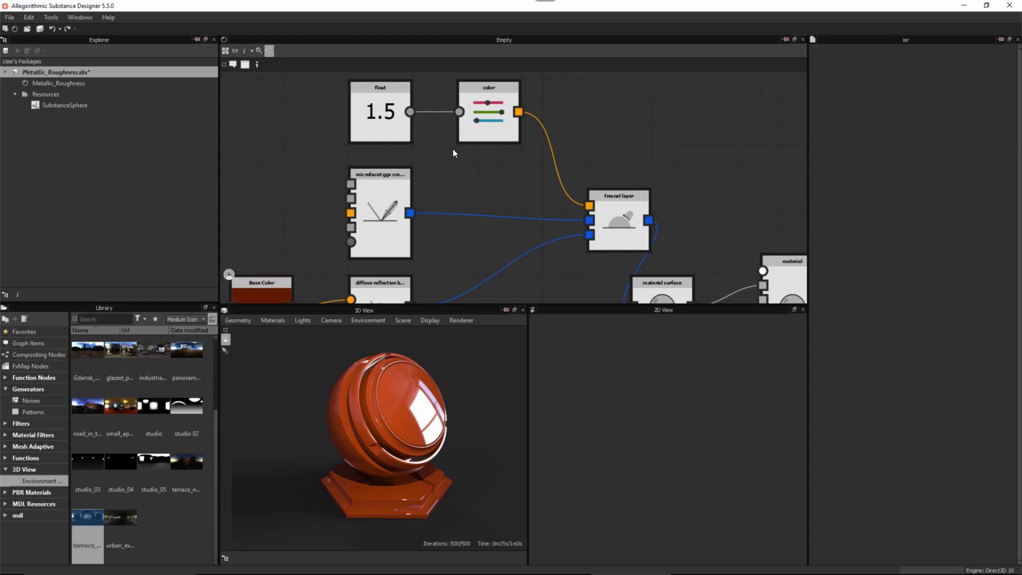
- Dock the color conversion node onto the fresnel layer's ior input and move the float node closer to the fresnel layer
drag(377, 116, 398, 116)
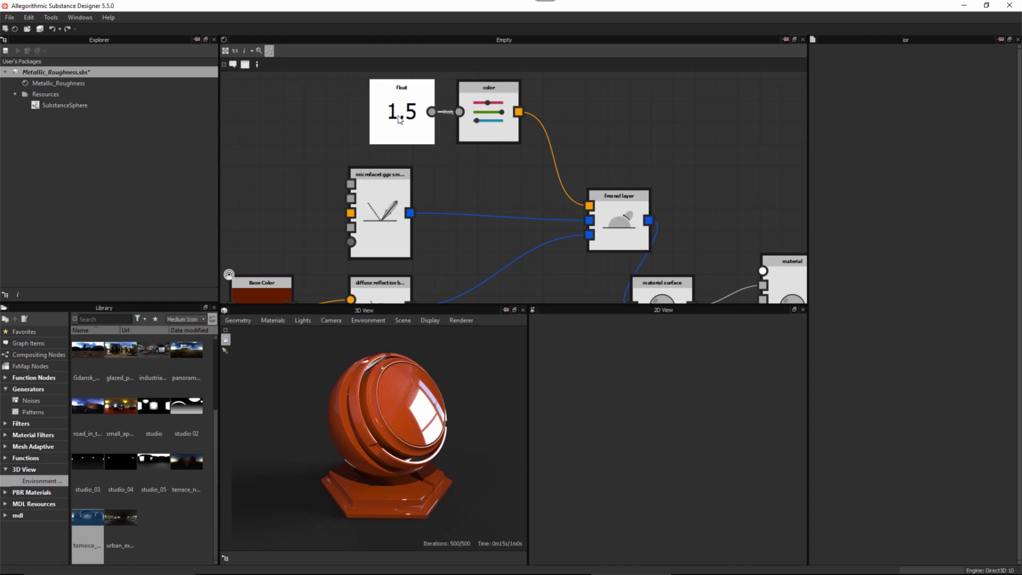
click(492, 125)
key(d)
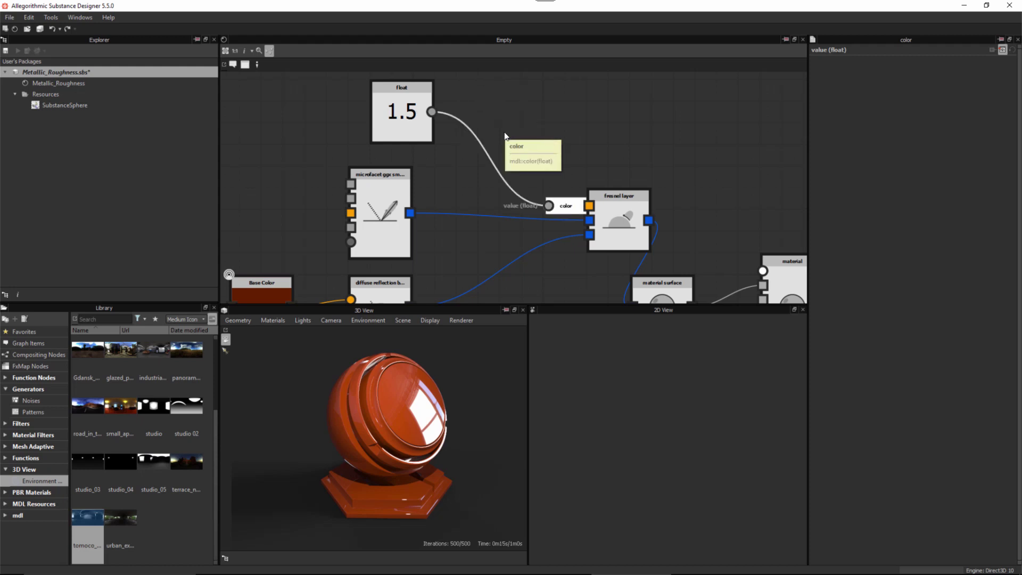
drag(410, 122, 456, 119)
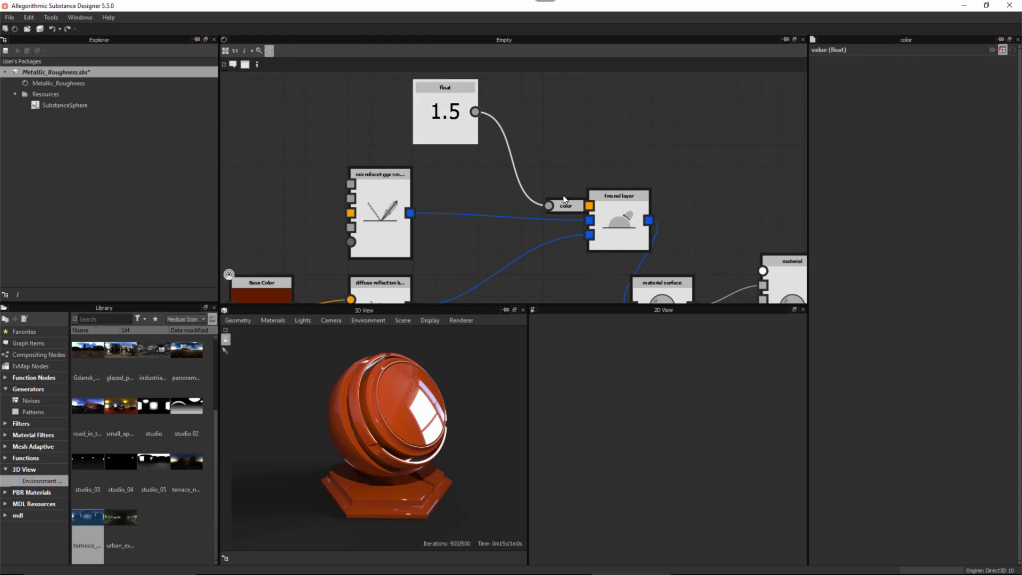
- Move the fresnel layer and all its upstream nodes as a group so the fresnel layer lines up with the material surface node
alt+right_drag(602, 200, 492, 167)
alt+middle_drag(601, 260, 564, 228)
alt+right_drag(564, 227, 525, 219)
alt+middle_drag(524, 218, 578, 224)
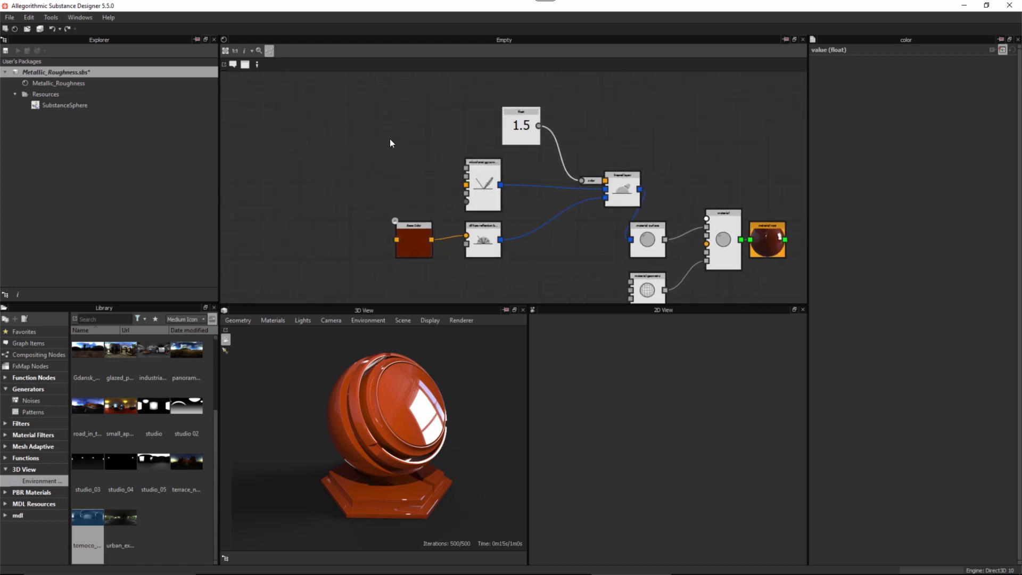
drag(349, 100, 616, 253)
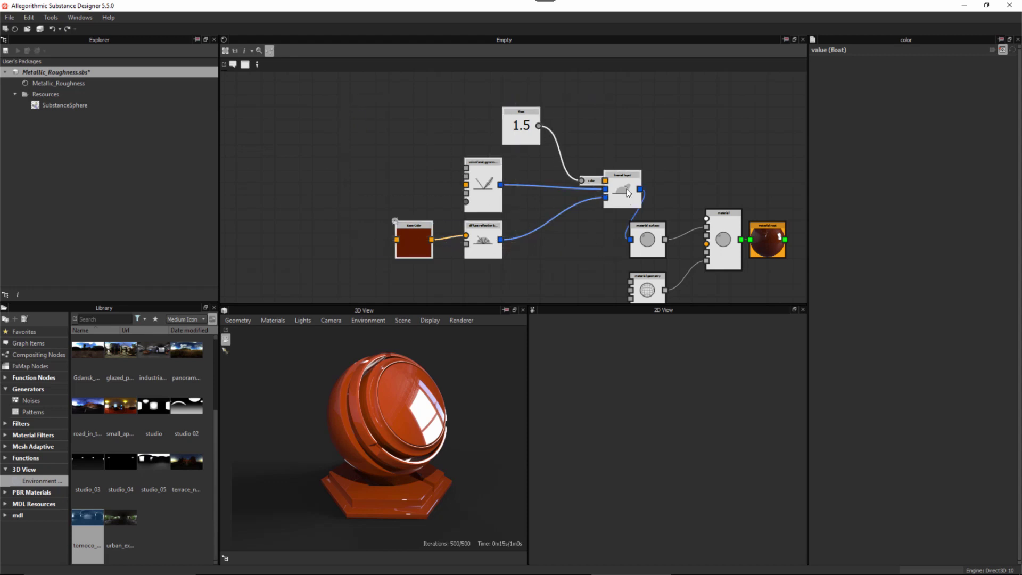
drag(635, 203, 574, 256)
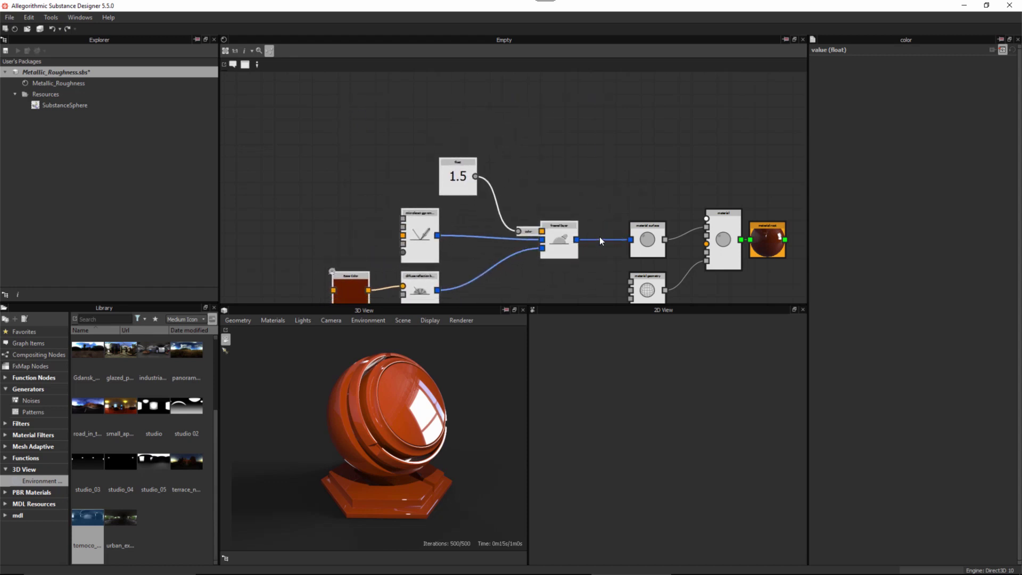
alt+middle_drag(593, 230, 560, 167)
alt+right_drag(560, 167, 589, 197)
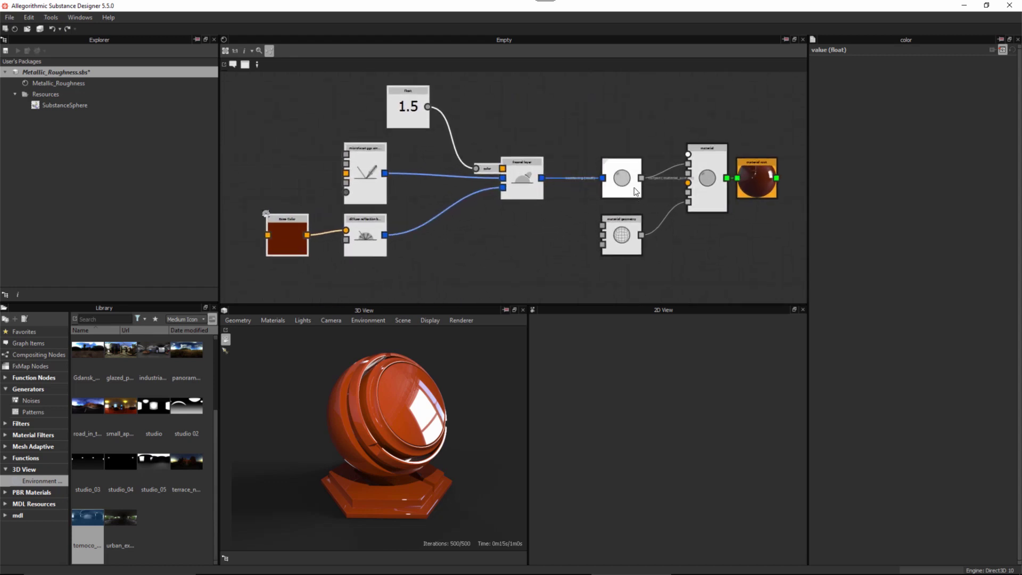
- Examine the Base Color and diffuse reflection branch together with the microfacet GGX node's parameters in the graph
alt+middle_drag(471, 176, 517, 203)
alt+right_drag(517, 203, 494, 201)
alt+middle_drag(445, 245, 463, 206)
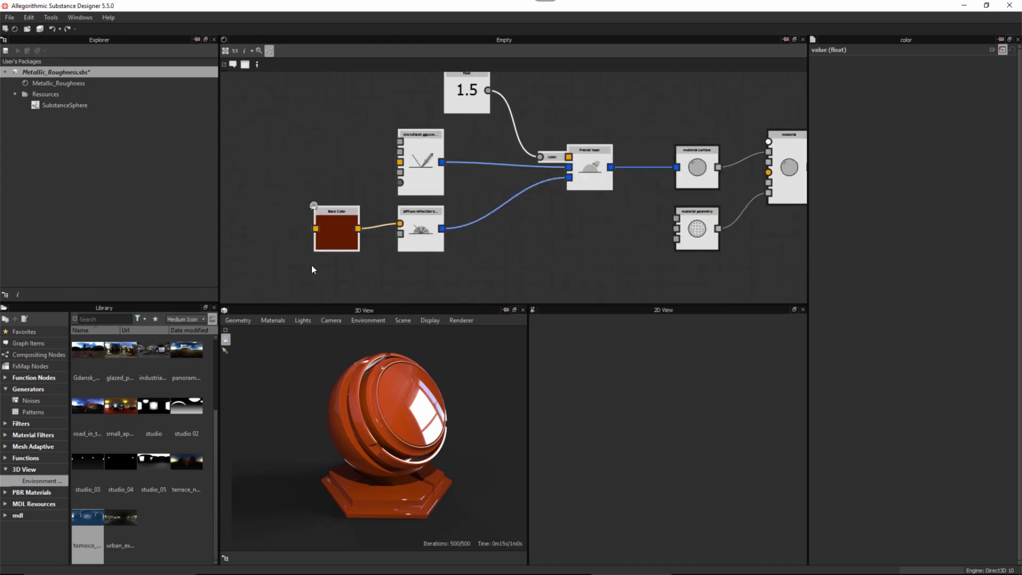
drag(312, 265, 422, 250)
alt+right_drag(453, 240, 489, 247)
alt+middle_drag(464, 280, 468, 254)
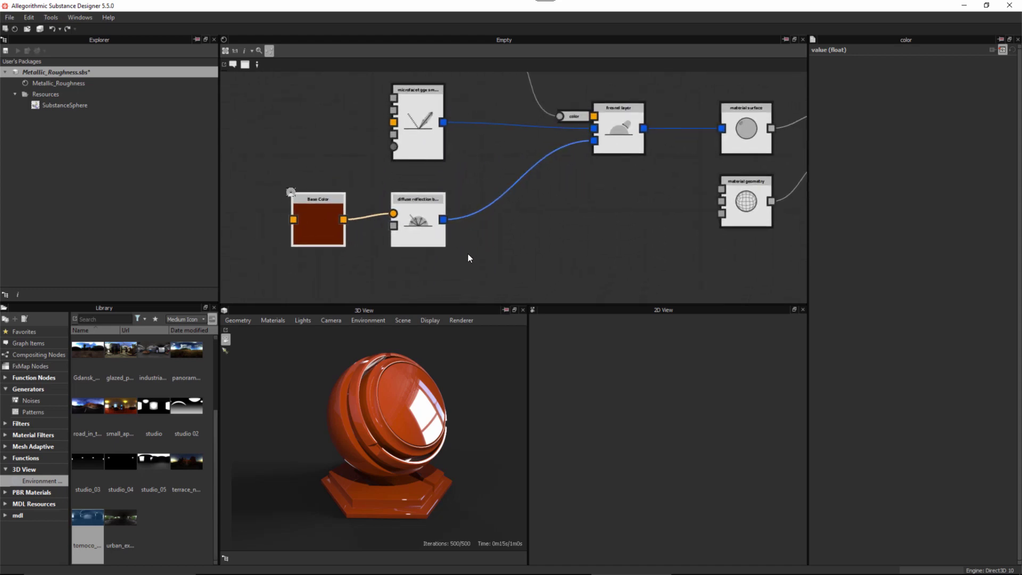
click(541, 162)
alt+middle_drag(541, 161, 526, 223)
click(412, 182)
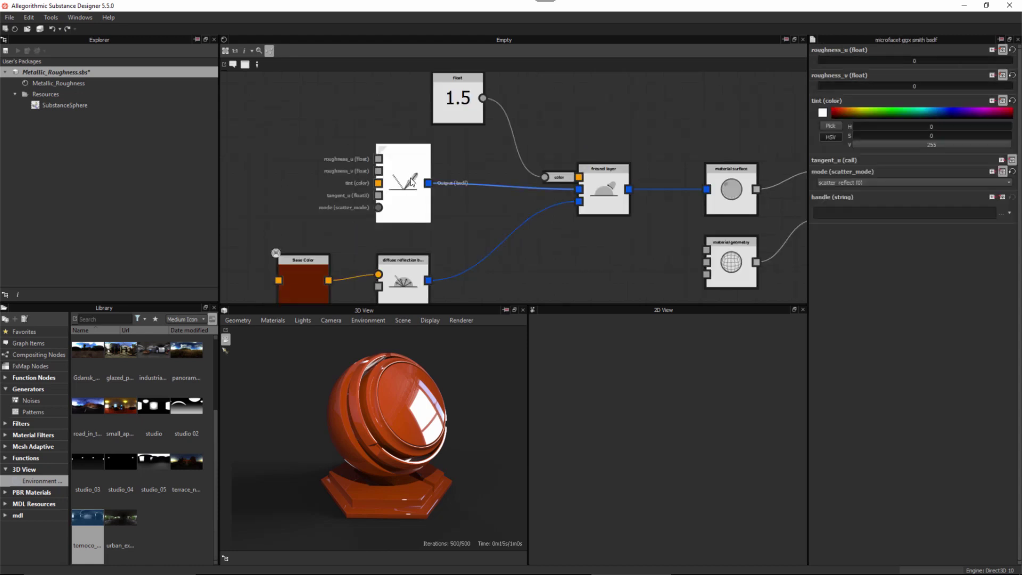
alt+middle_drag(460, 132, 381, 145)
alt+right_drag(447, 193, 467, 199)
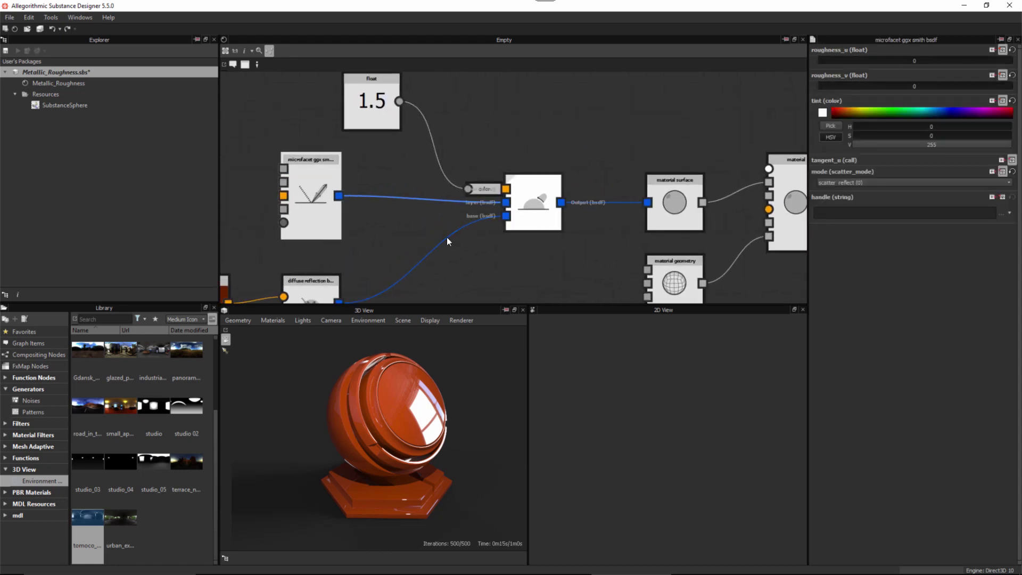
alt+middle_drag(384, 246, 414, 212)
- Inspect the fresnel layer's layer and base inputs and the float and color nodes that drive its ior
click(566, 164)
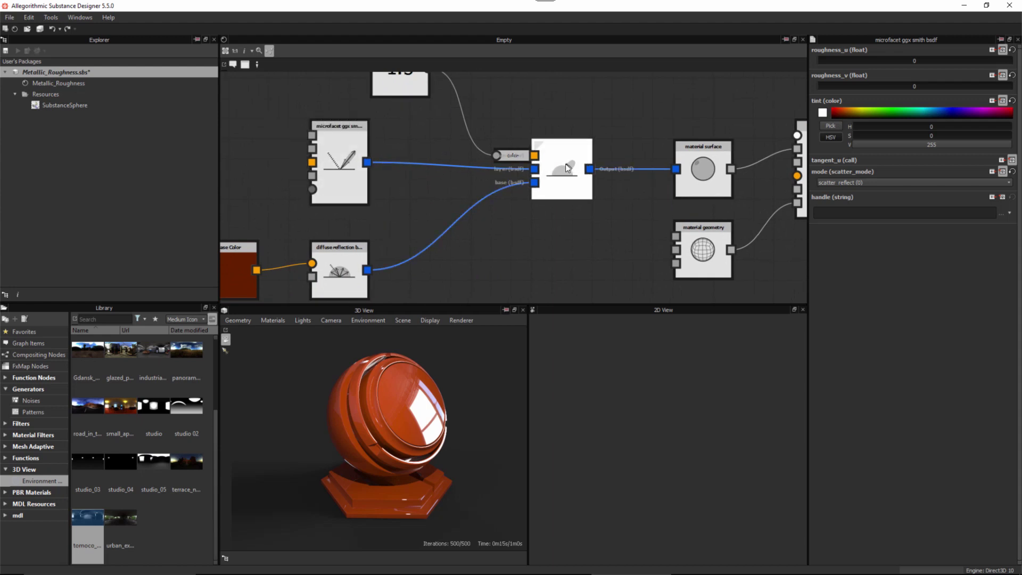
alt+right_drag(563, 185, 611, 237)
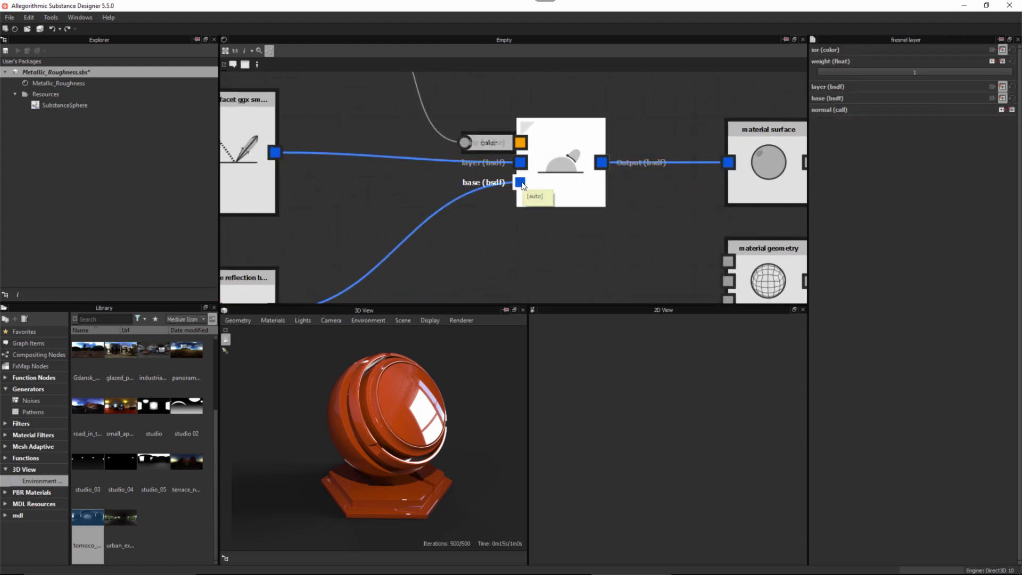
middle_drag(411, 174, 495, 197)
click(349, 173)
middle_drag(382, 170, 445, 180)
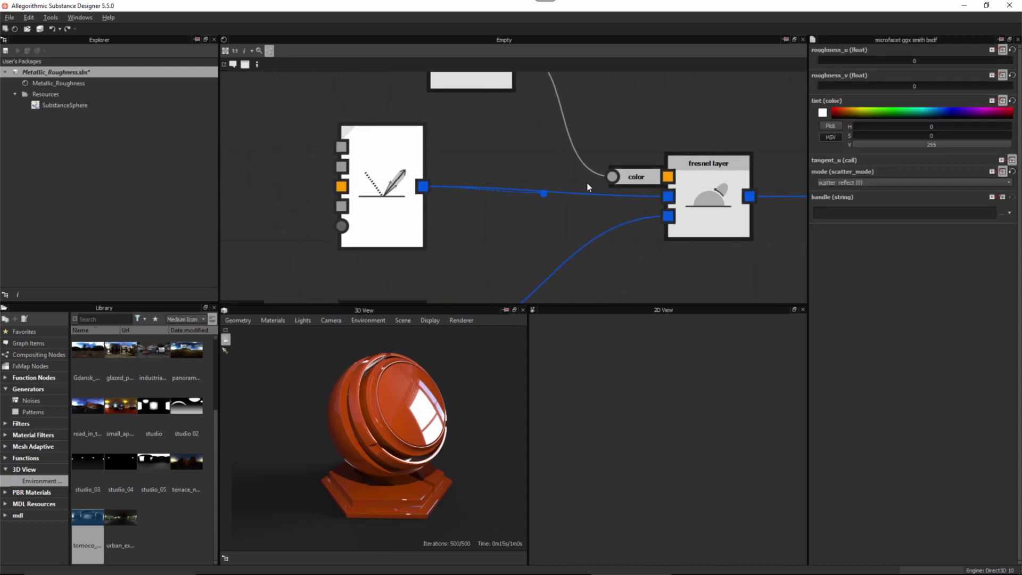
middle_drag(578, 180, 481, 229)
click(606, 226)
click(554, 222)
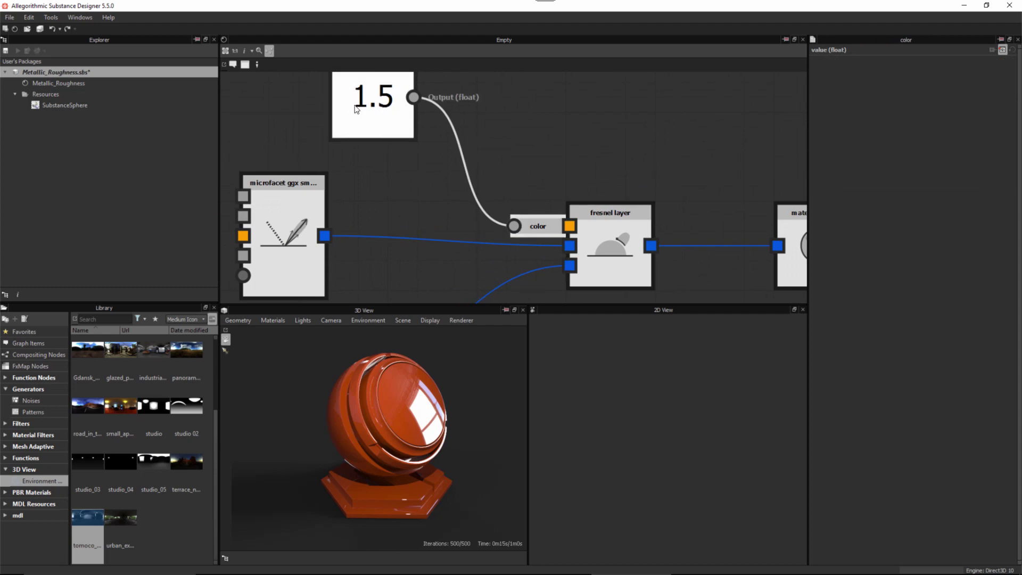
click(357, 108)
alt+right_drag(492, 220, 479, 247)
alt+middle_drag(516, 264, 591, 211)
alt+right_drag(590, 211, 560, 209)
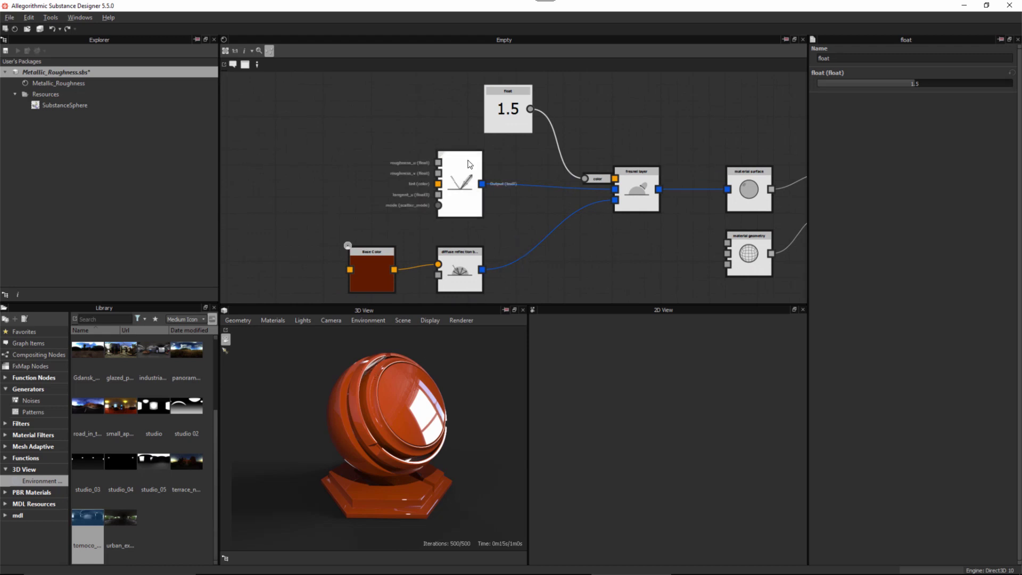
- Add a float constant node in front of the microfacet GGX node's roughness inputs
alt+right_drag(451, 147, 493, 225)
alt+middle_drag(492, 226, 554, 206)
alt+right_drag(553, 206, 536, 206)
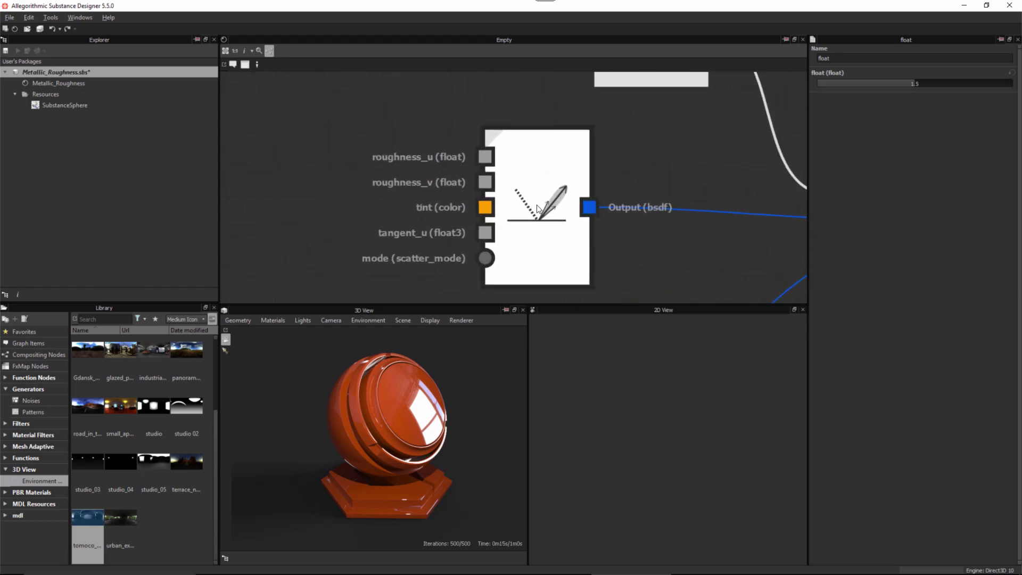
click(539, 175)
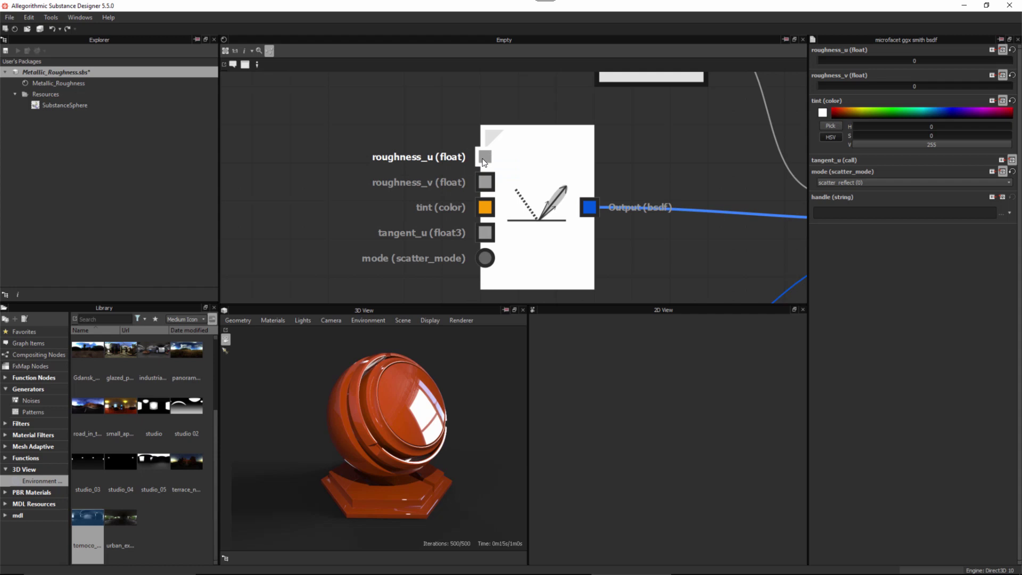
scroll(358, 174, down, 1)
middle_drag(357, 174, 487, 176)
key(space)
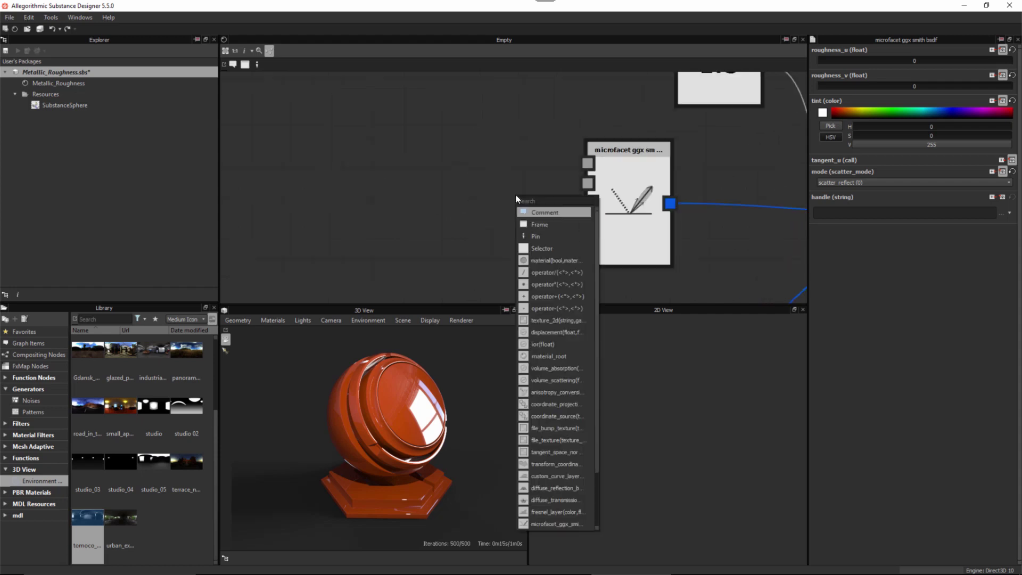
text(flo)
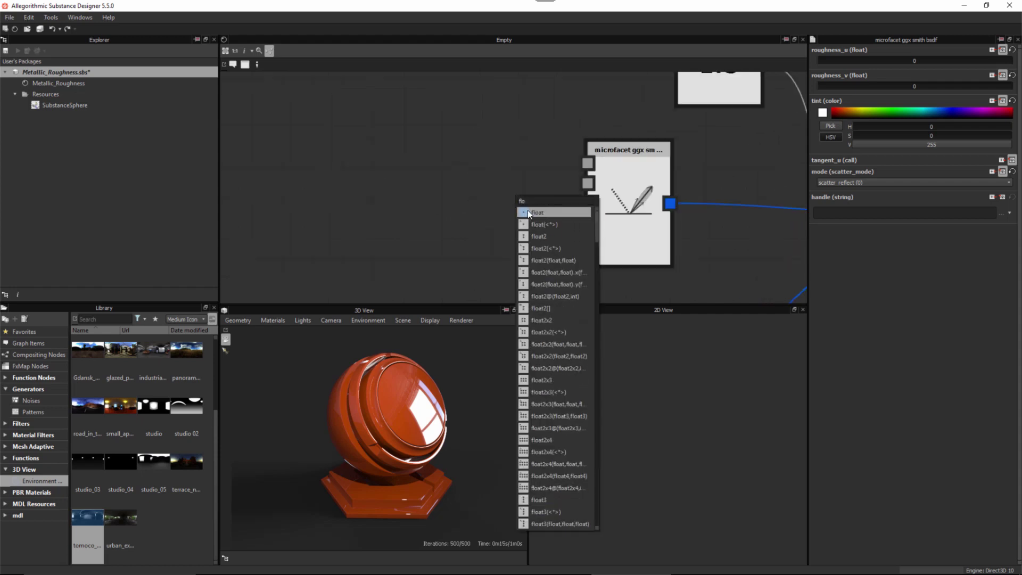
click(532, 212)
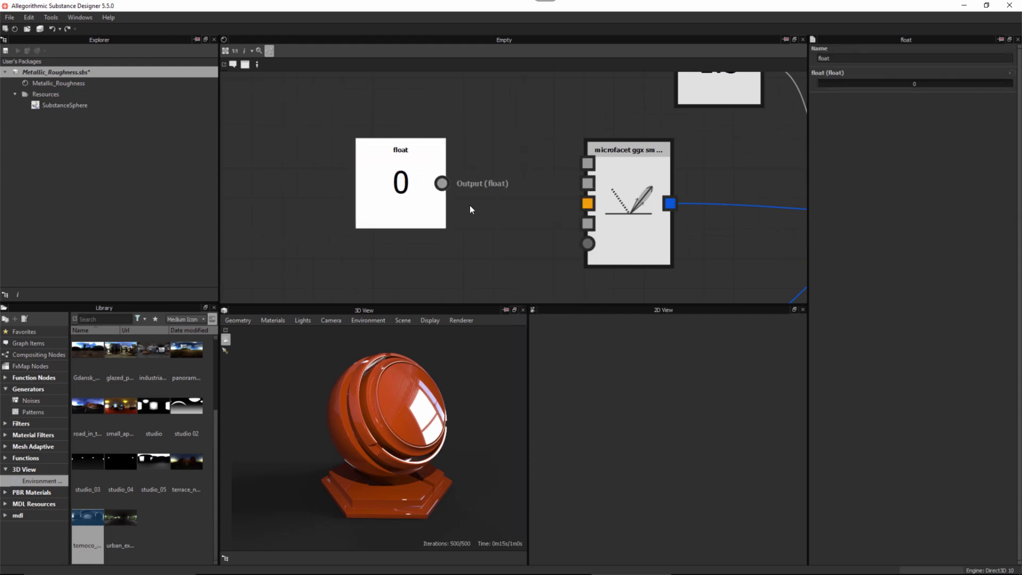
- Connect the new float node's output to both roughness_u and roughness_v of the microfacet GGX node
click(455, 219)
drag(415, 205, 622, 164)
click(612, 170)
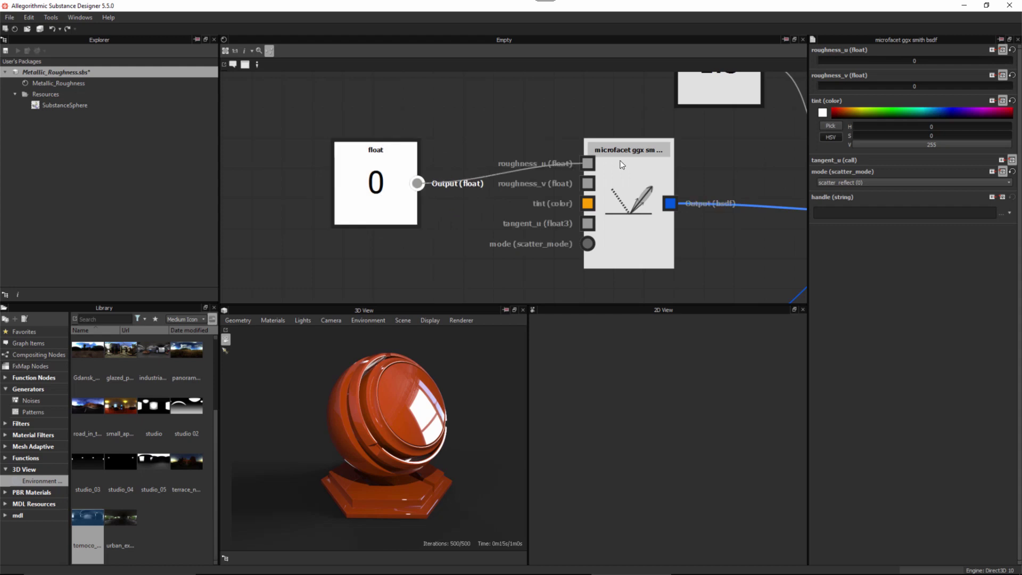
drag(418, 183, 590, 183)
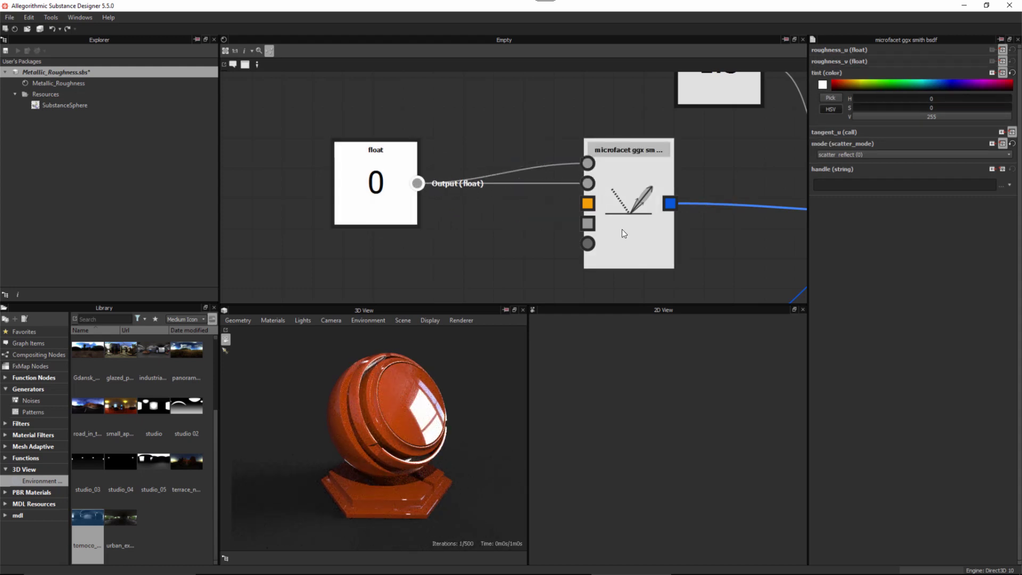
- Try values of 0.185 and 0.049 on the float node feeding the roughness inputs
click(393, 186)
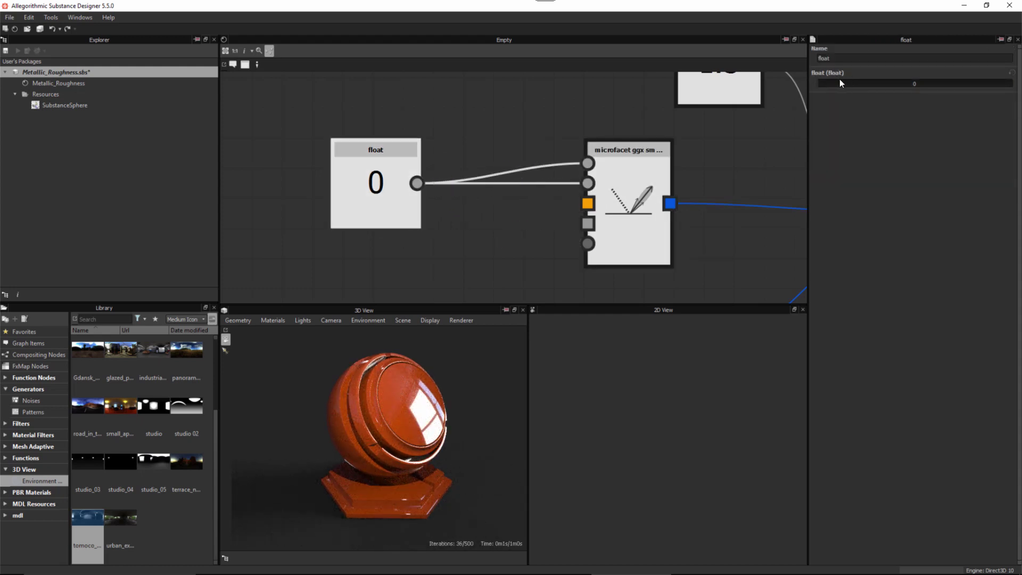
drag(840, 82, 853, 83)
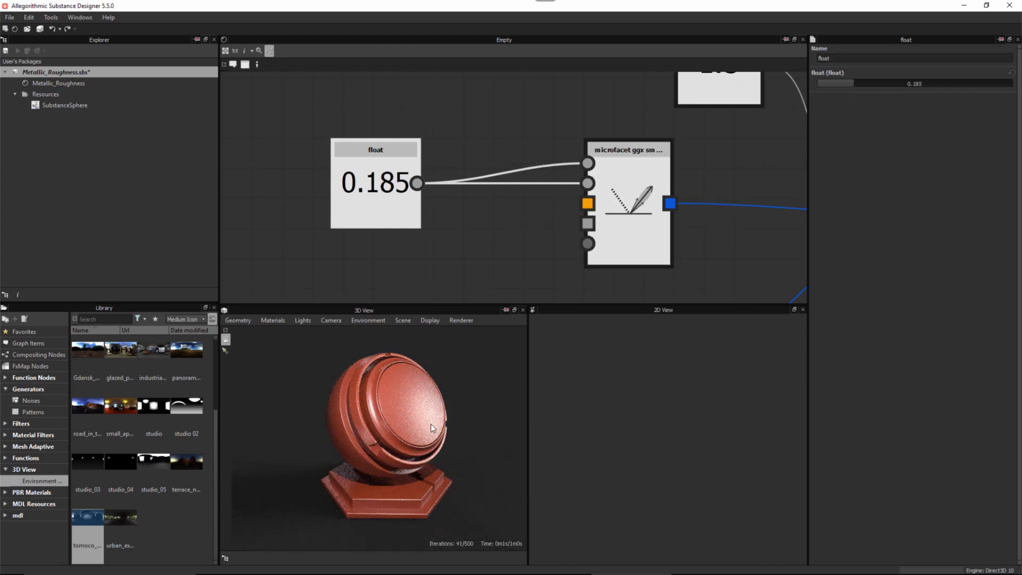
drag(838, 87, 827, 85)
- Spread the float and microfacet GGX nodes apart and add a multiply operator node between them
drag(392, 177, 345, 174)
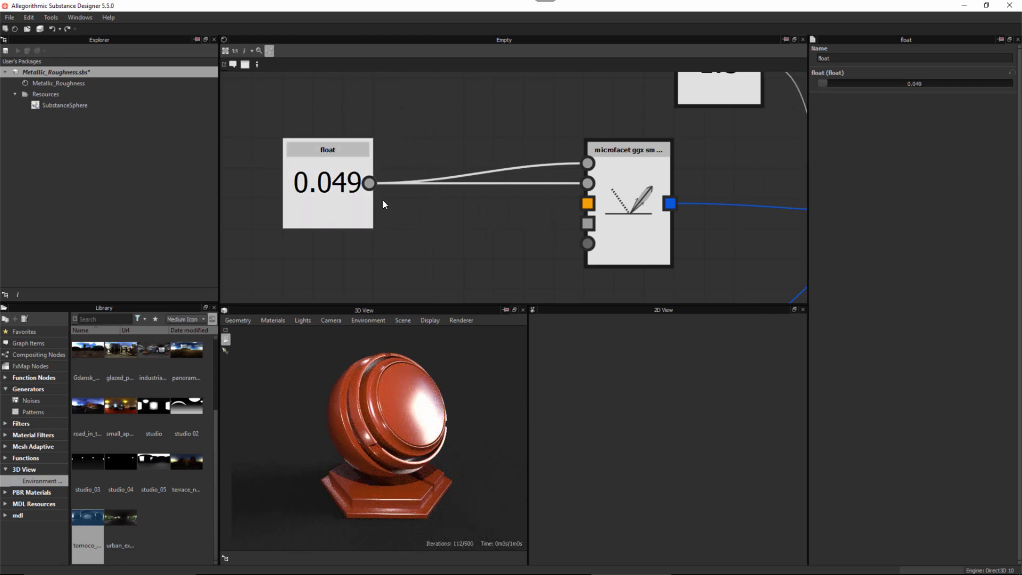
drag(638, 202, 655, 201)
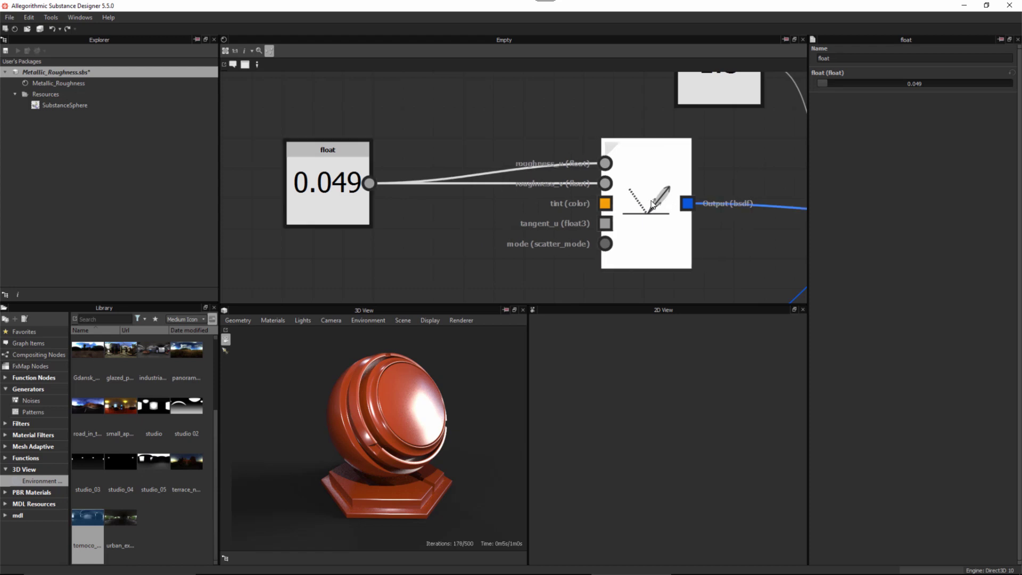
click(379, 229)
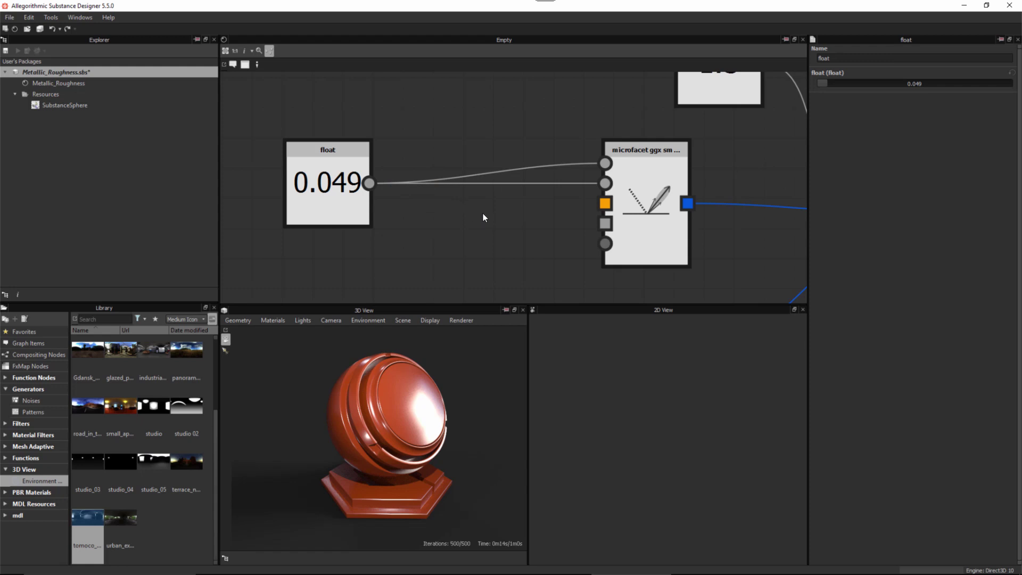
key(space)
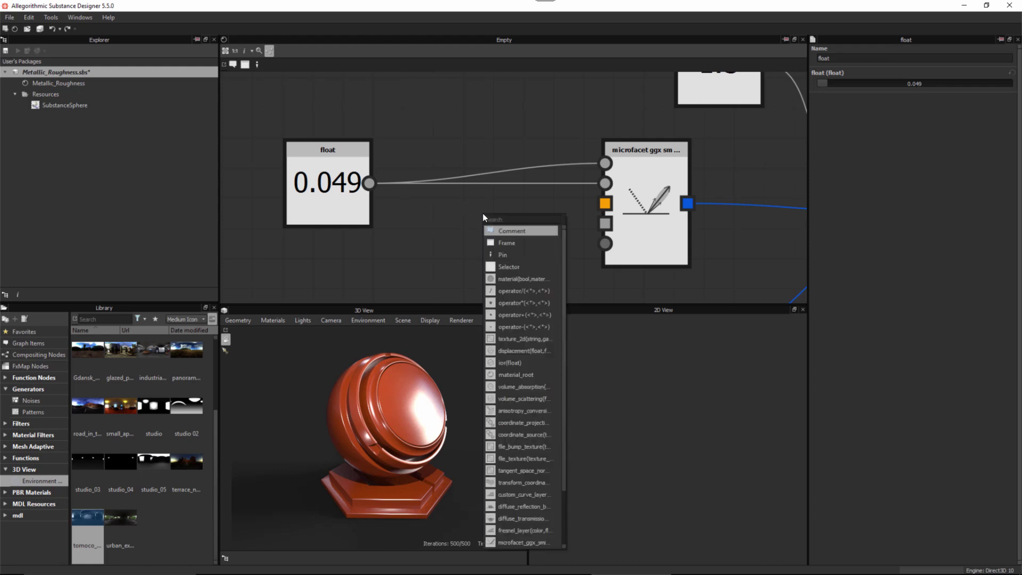
click(509, 302)
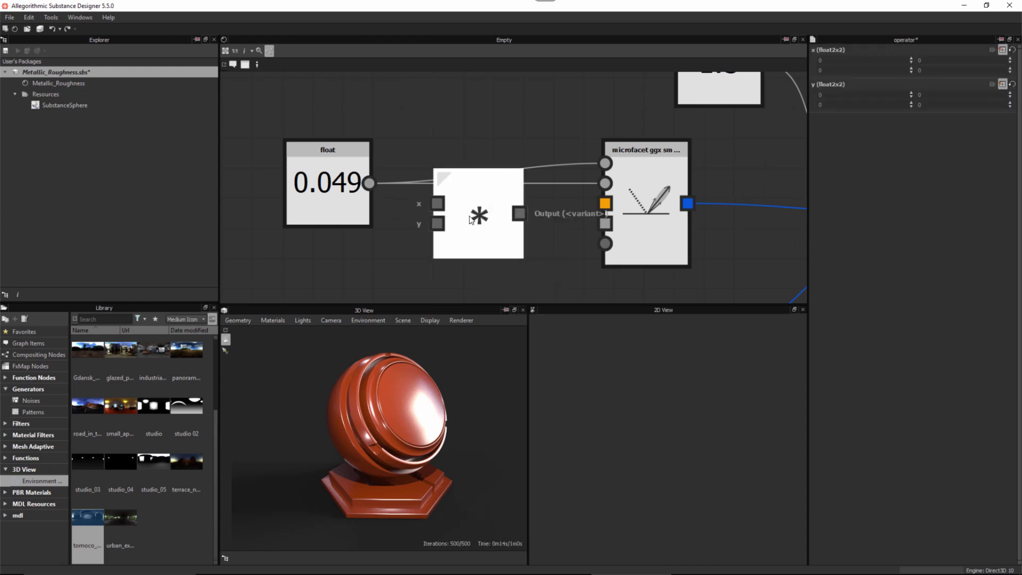
- Wire the float into the multiply operator's x and y inputs, and its output into roughness_u and roughness_v
drag(371, 185, 432, 207)
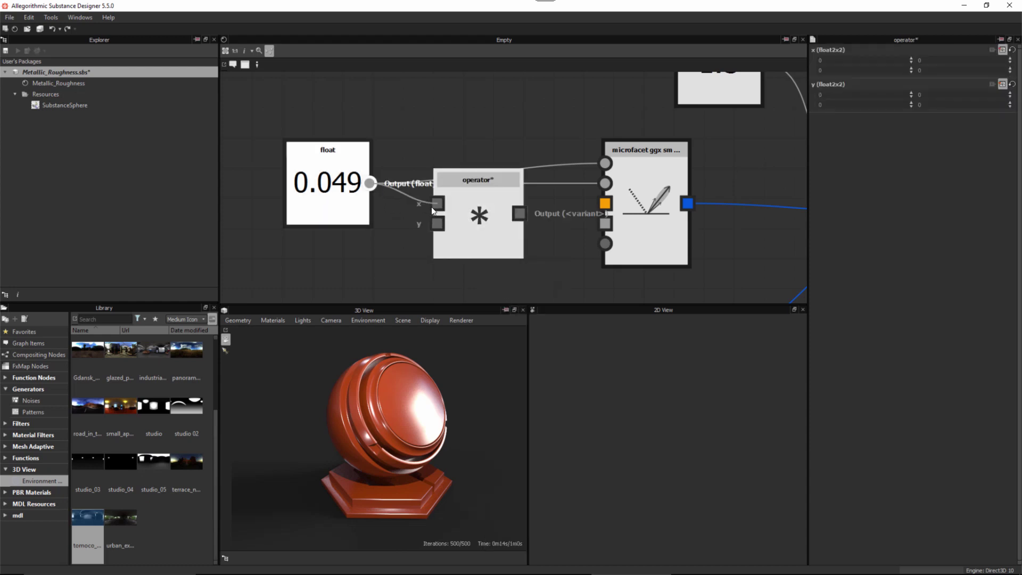
drag(369, 183, 437, 224)
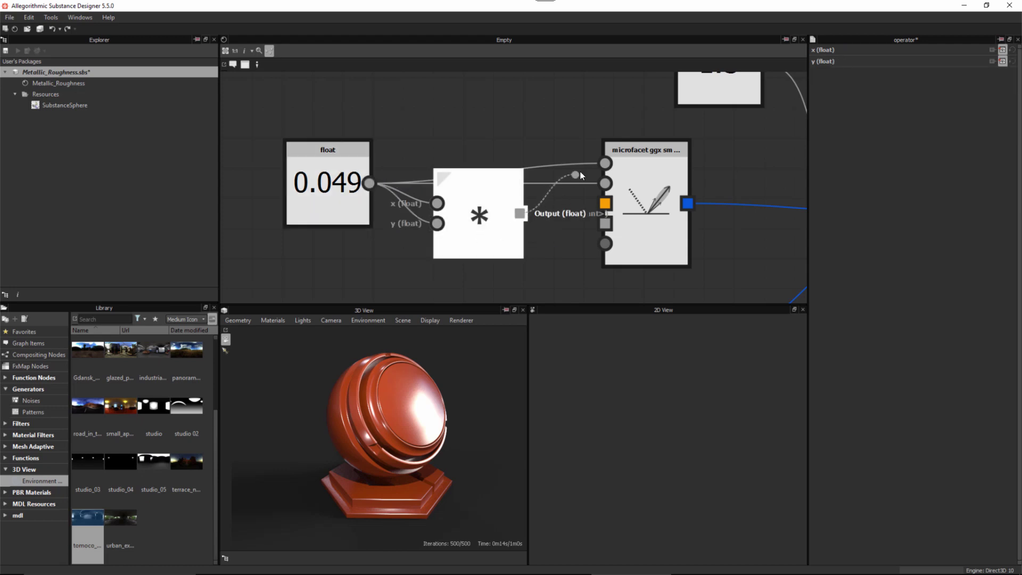
drag(580, 172, 594, 168)
drag(521, 214, 604, 191)
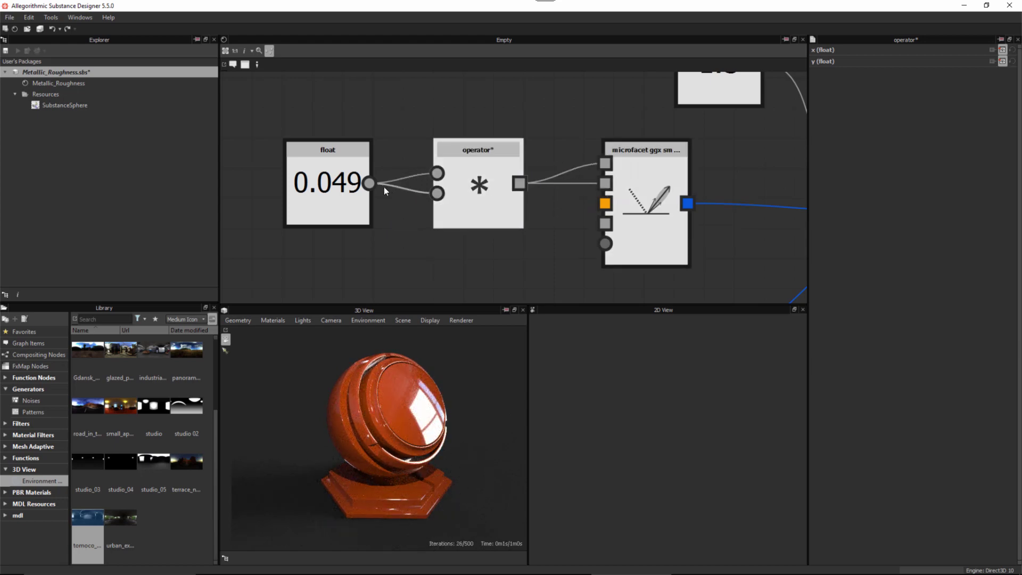
- Set the float node feeding the multiply operator to 0.208
click(340, 208)
drag(828, 83, 858, 84)
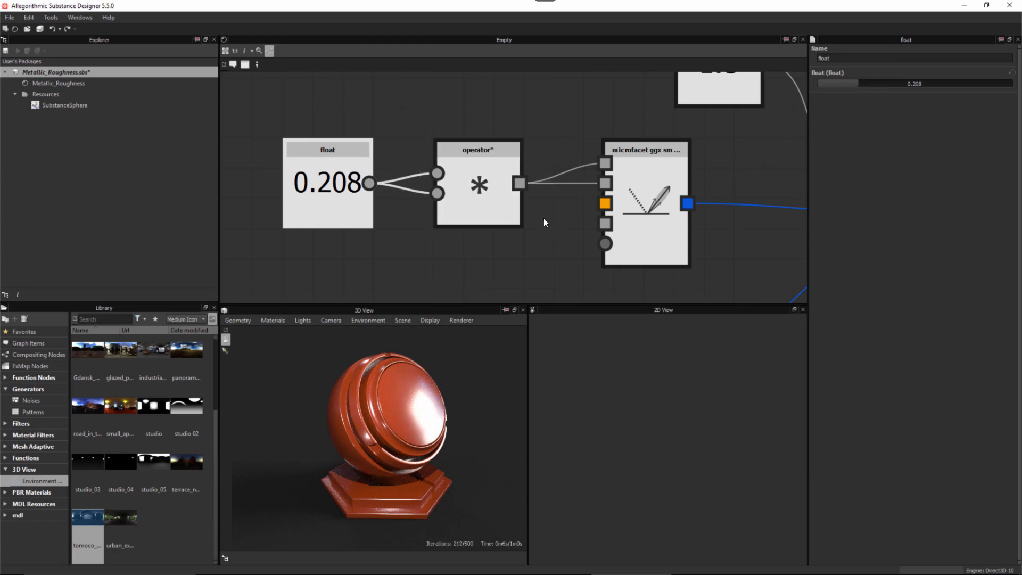
- Expose the roughness float node as a material input and set its gamma type to gamma_linear
scroll(538, 232, down, 3)
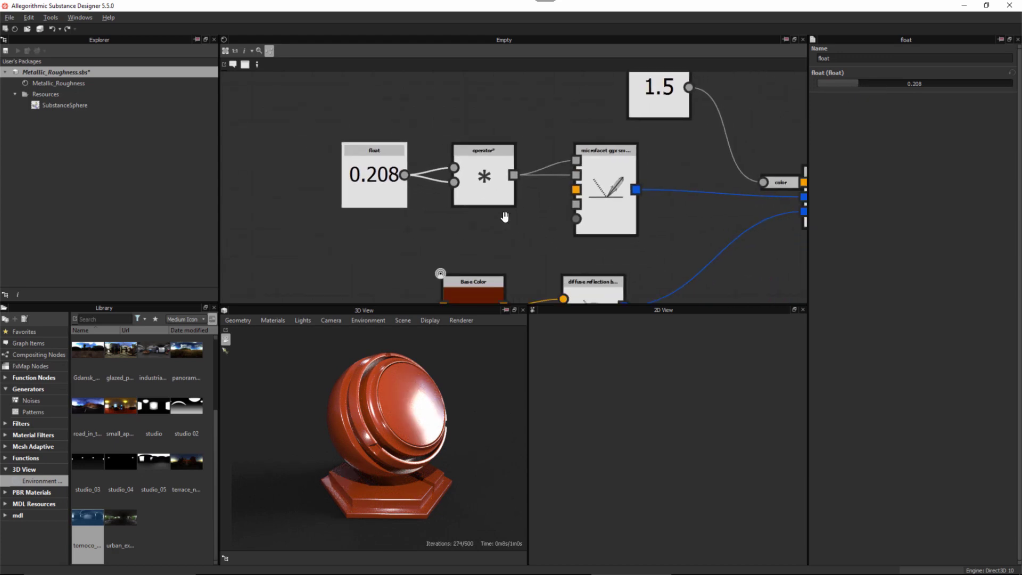
scroll(493, 189, down, 2)
middle_drag(541, 208, 480, 181)
scroll(480, 182, up, 1)
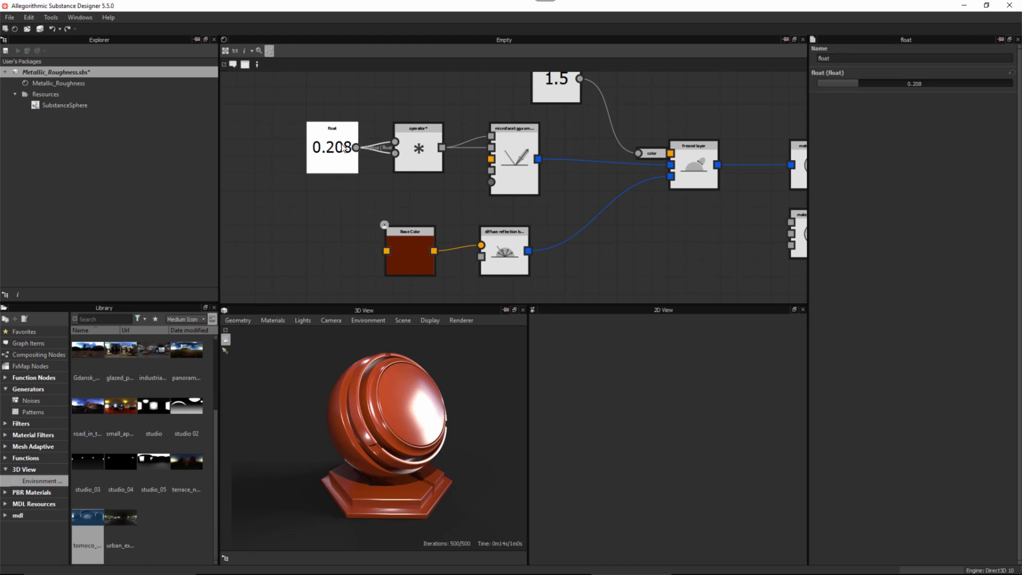
scroll(334, 121, up, 2)
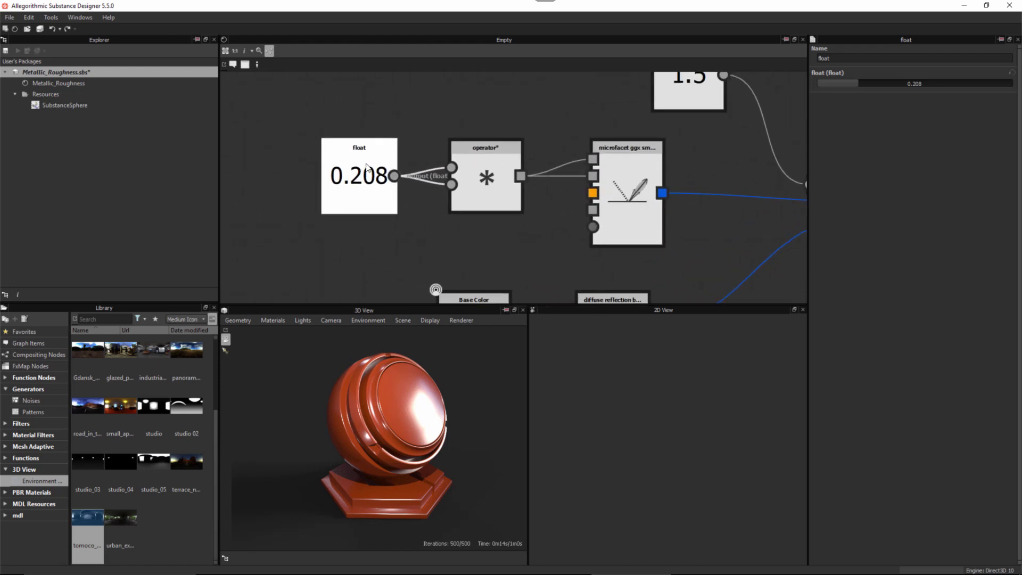
right_click(365, 164)
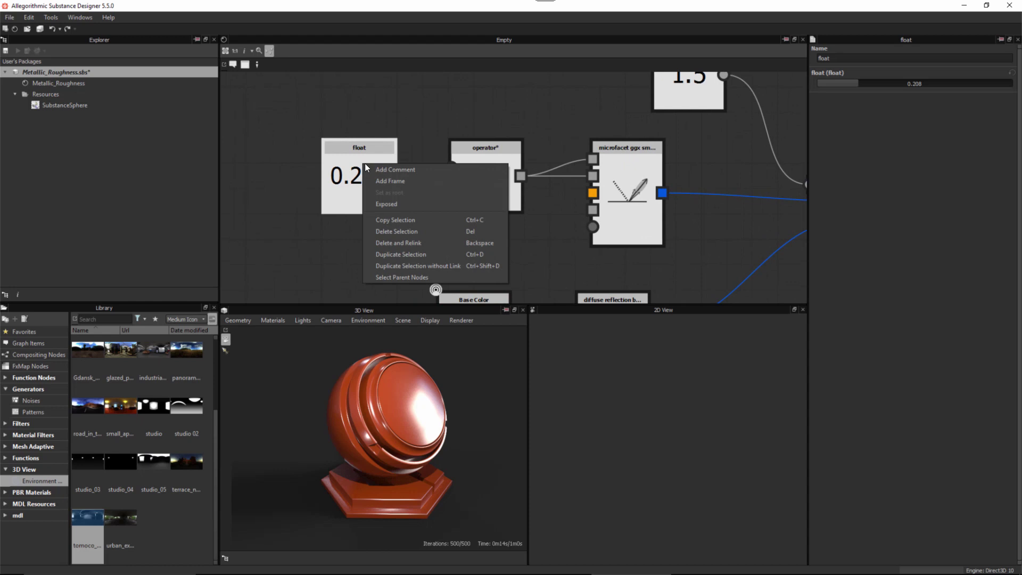
click(403, 202)
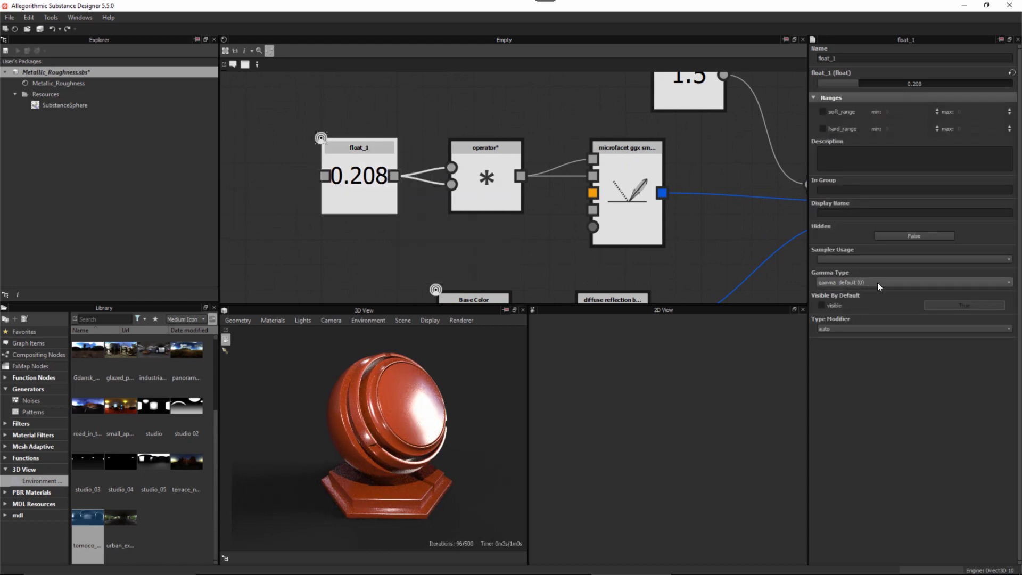
click(878, 282)
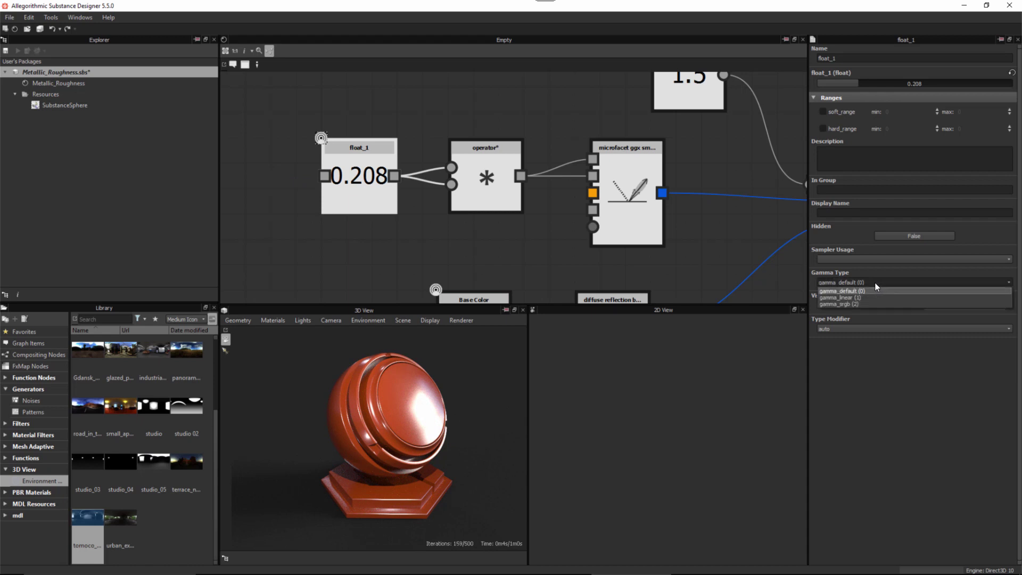
click(848, 299)
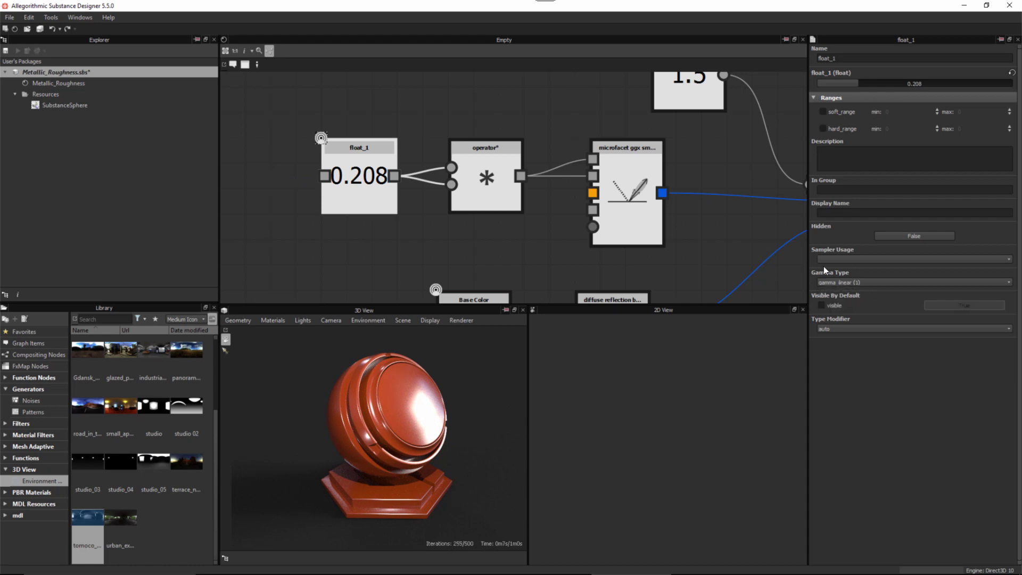
- Set the exposed roughness float's sampler usage to roughness and its display name to Roughness
click(1009, 259)
scroll(876, 288, down, 2)
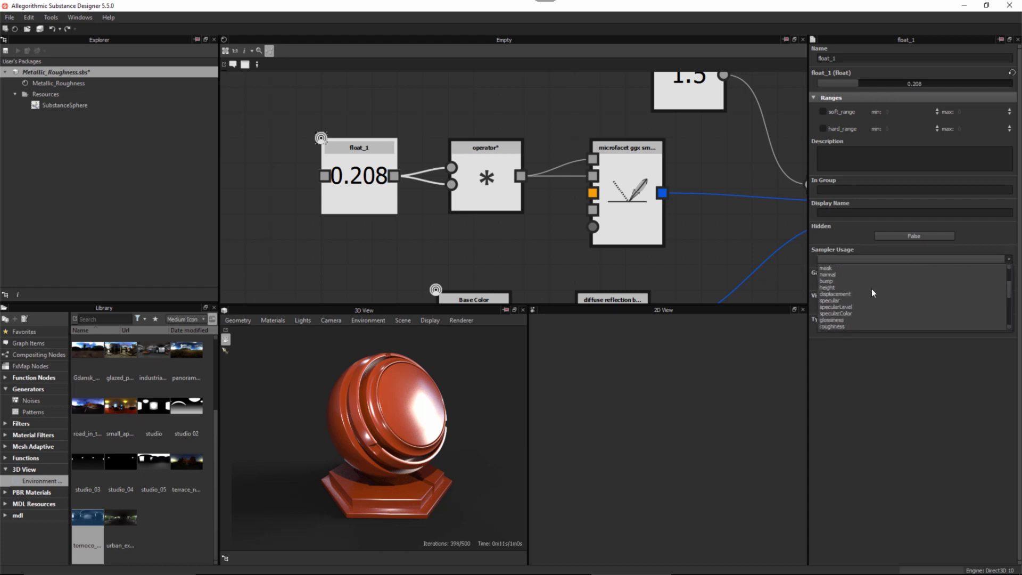
scroll(872, 289, down, 1)
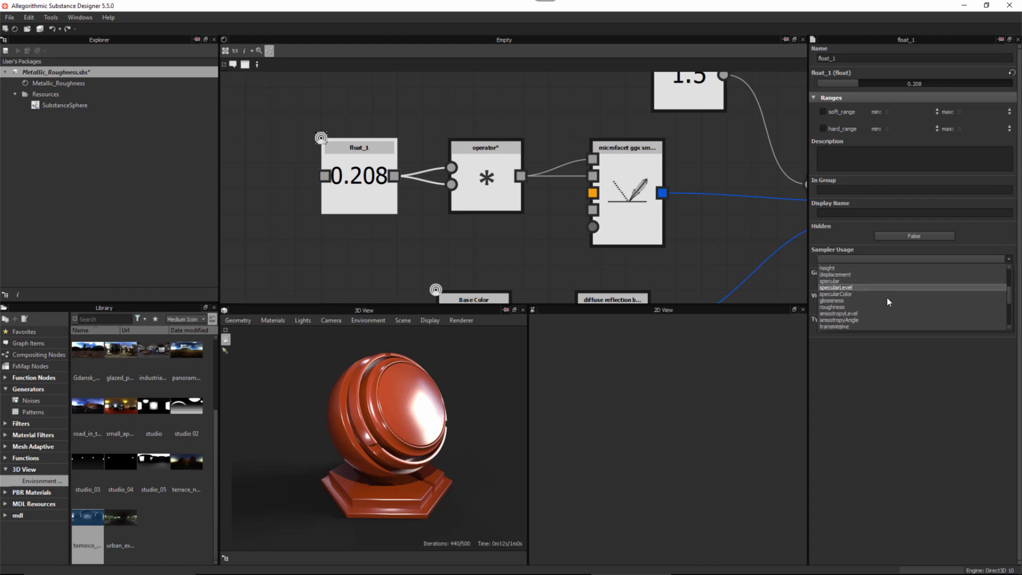
click(850, 308)
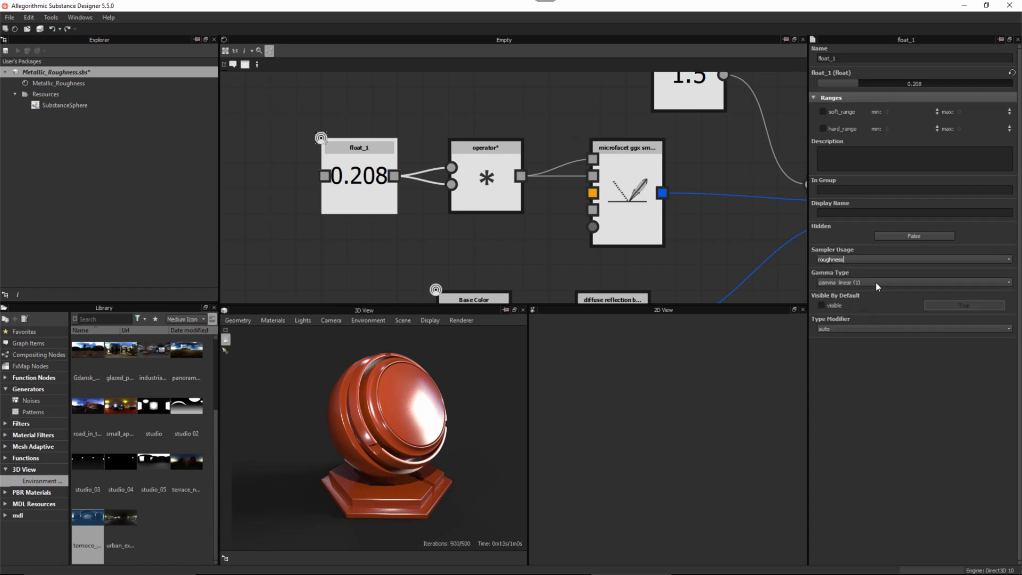
click(842, 212)
text(Roughness)
key(Return)
- Lower the graph's exposed Roughness input to 0.103
click(453, 251)
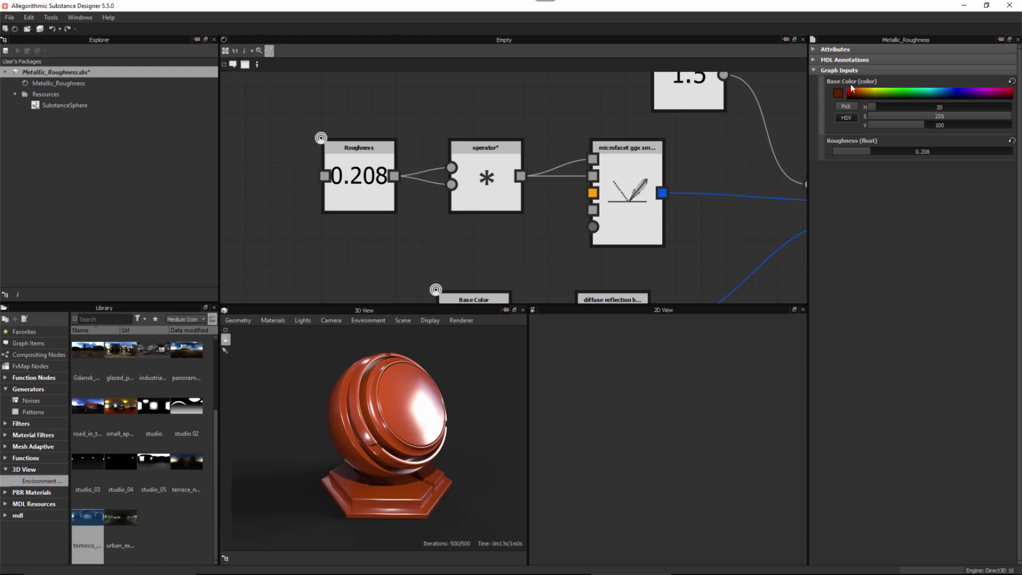
drag(852, 151, 810, 160)
scroll(649, 222, down, 5)
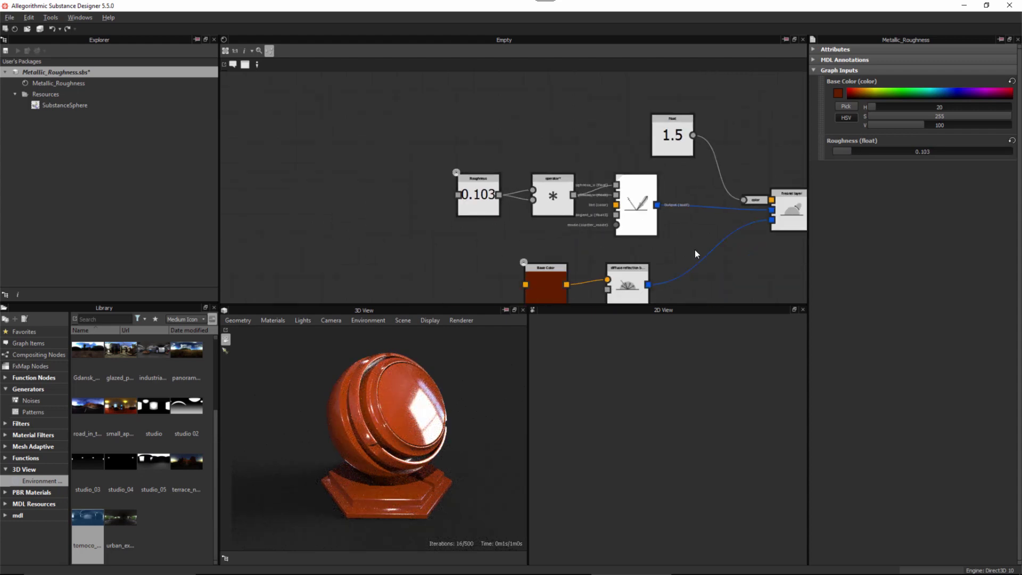
- Tidy the graph by aligning the Base Color and diffuse pair, the roughness chain and the 1.5 float, and repositioning the fresnel layer
middle_drag(625, 194, 413, 167)
scroll(538, 207, up, 2)
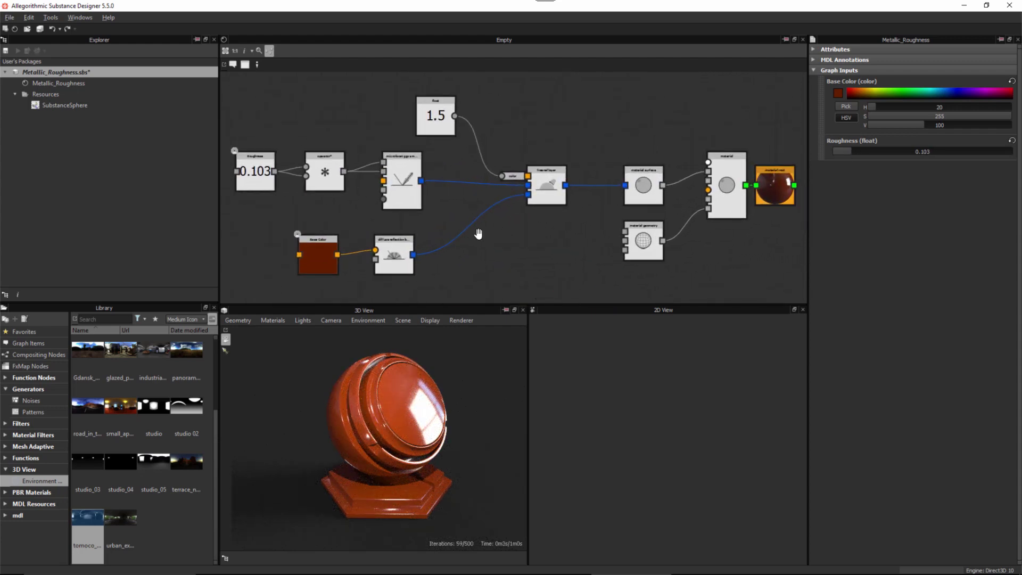
middle_drag(479, 233, 501, 236)
drag(310, 288, 417, 273)
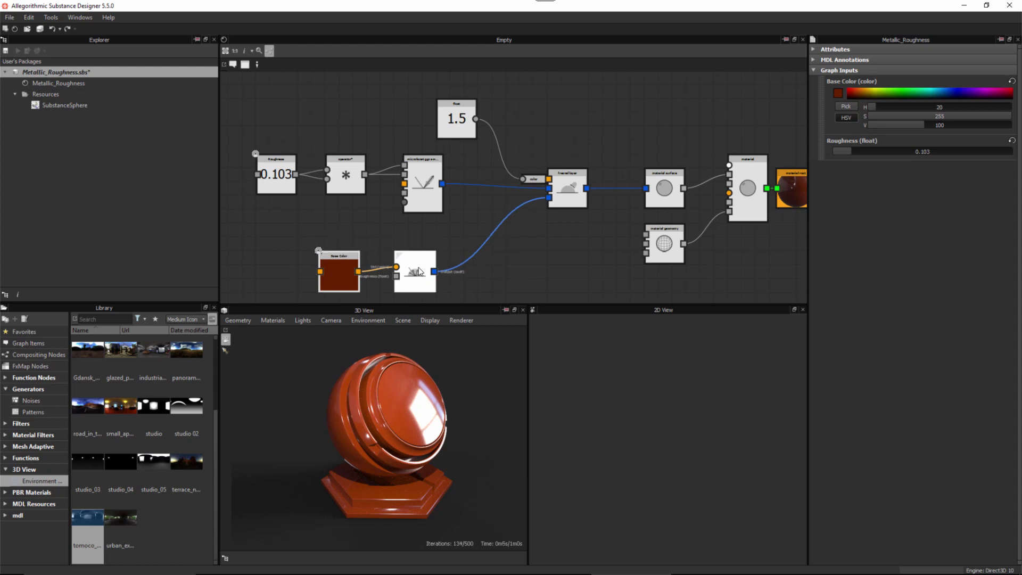
drag(283, 219, 418, 187)
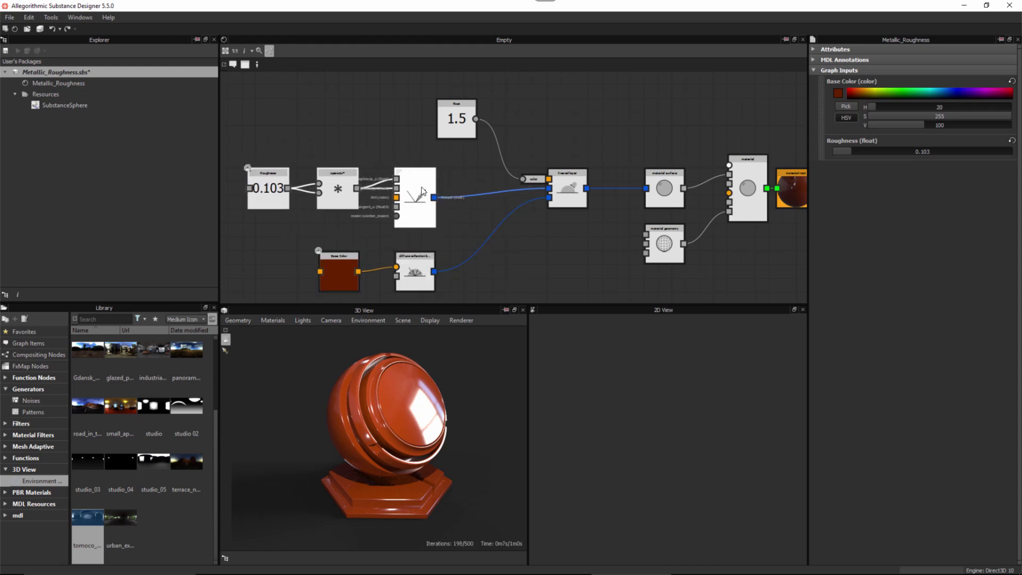
drag(566, 182, 541, 193)
scroll(541, 193, up, 4)
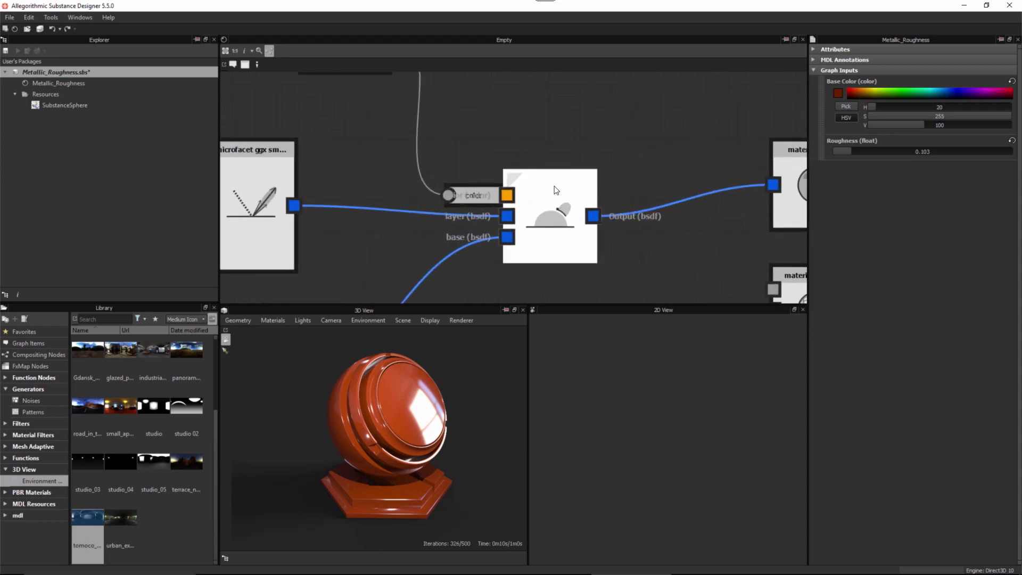
scroll(556, 190, down, 4)
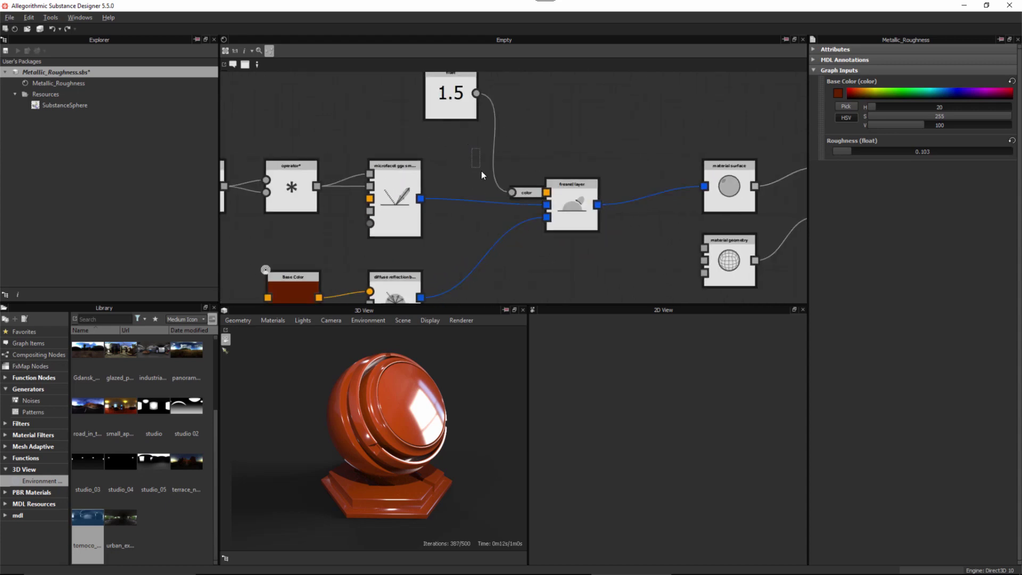
drag(451, 99, 396, 111)
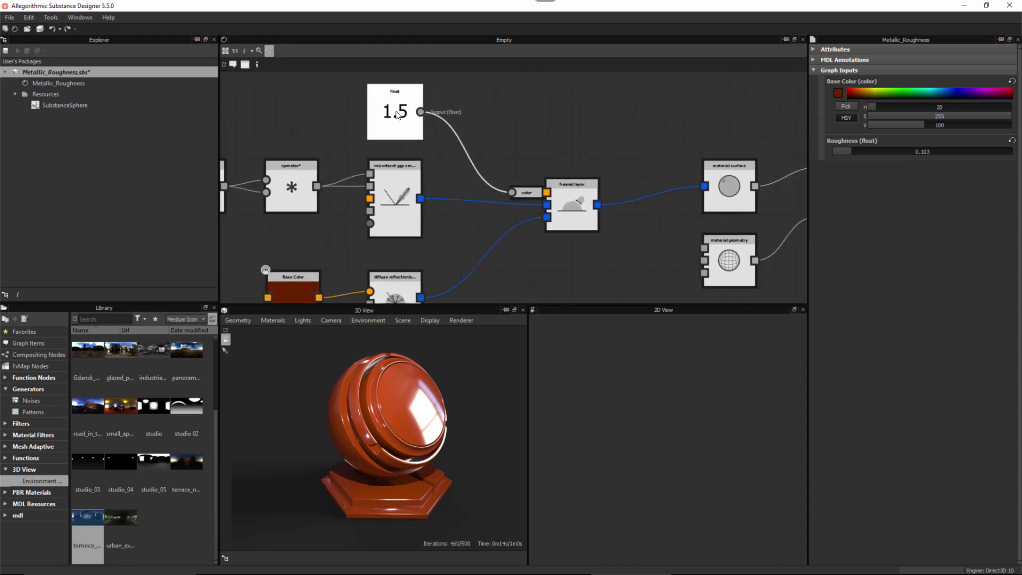
scroll(495, 164, up, 1)
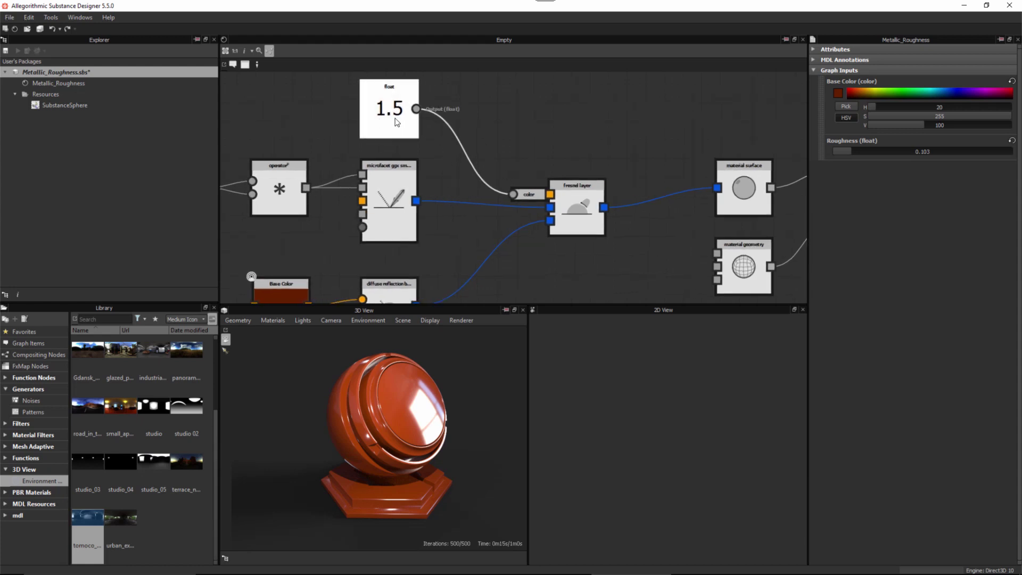
scroll(580, 208, down, 2)
middle_drag(660, 131, 597, 95)
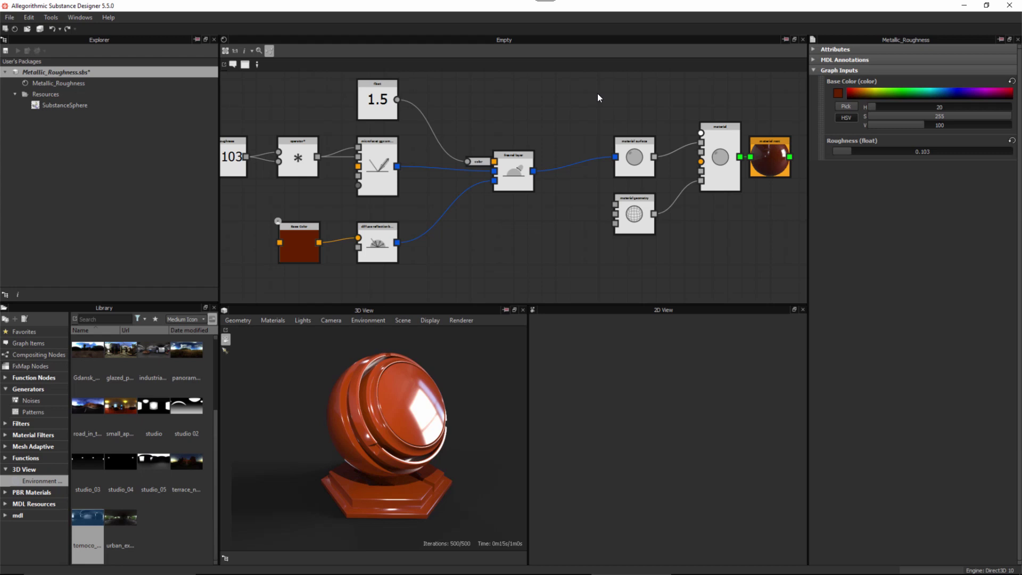
- Move the material surface, material geometry, material and root nodes further from the fresnel layer to make room between them
middle_drag(542, 133, 486, 137)
scroll(558, 128, down, 1)
drag(552, 111, 736, 237)
drag(665, 176, 738, 189)
click(532, 213)
middle_drag(516, 212, 549, 231)
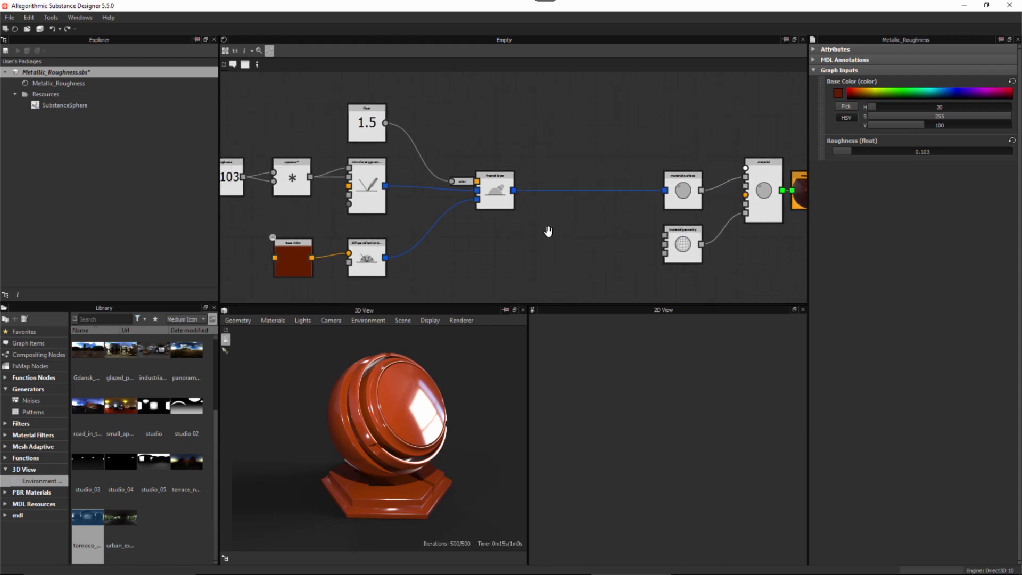
scroll(550, 224, up, 1)
middle_drag(564, 231, 582, 235)
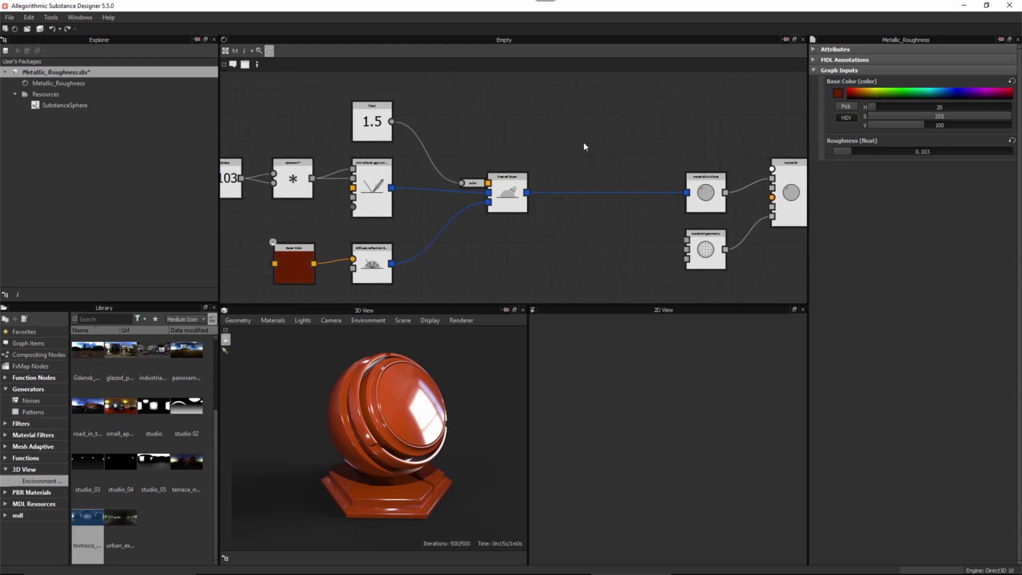
- Add a directional_factor node above the link between the fresnel layer and the material surface
scroll(561, 151, up, 2)
scroll(554, 149, up, 2)
key(space)
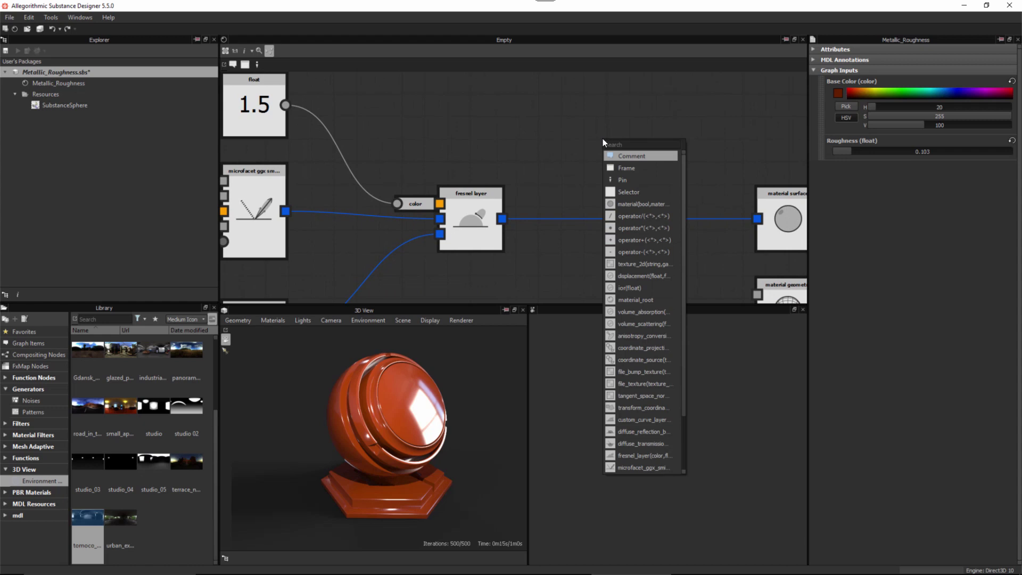
text(dir)
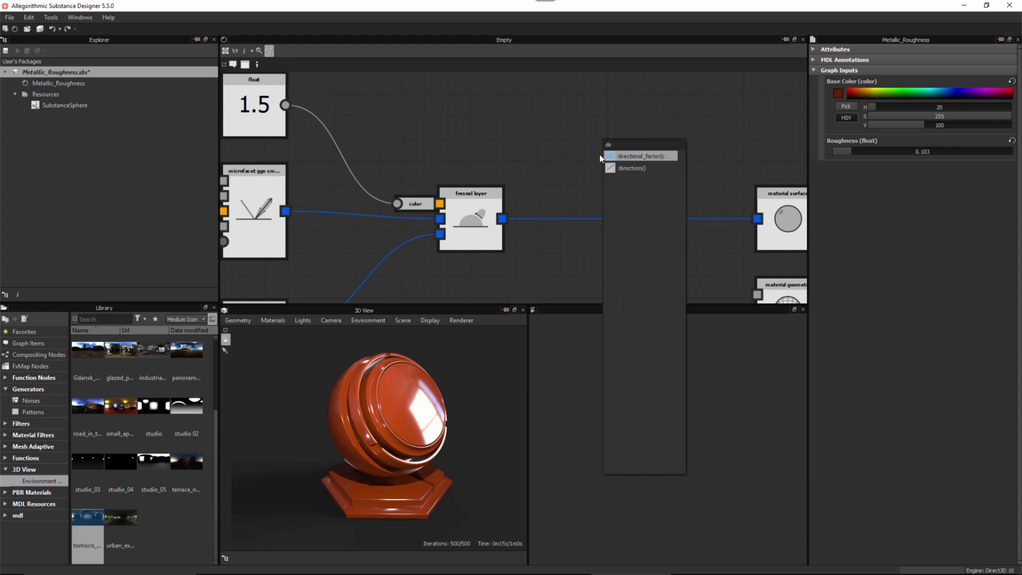
click(655, 156)
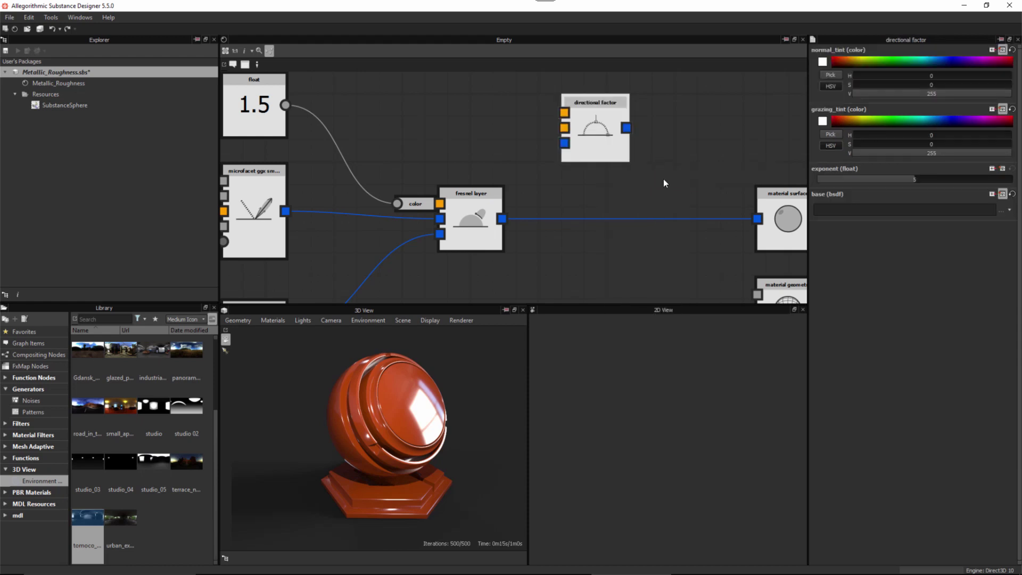
drag(600, 130, 611, 155)
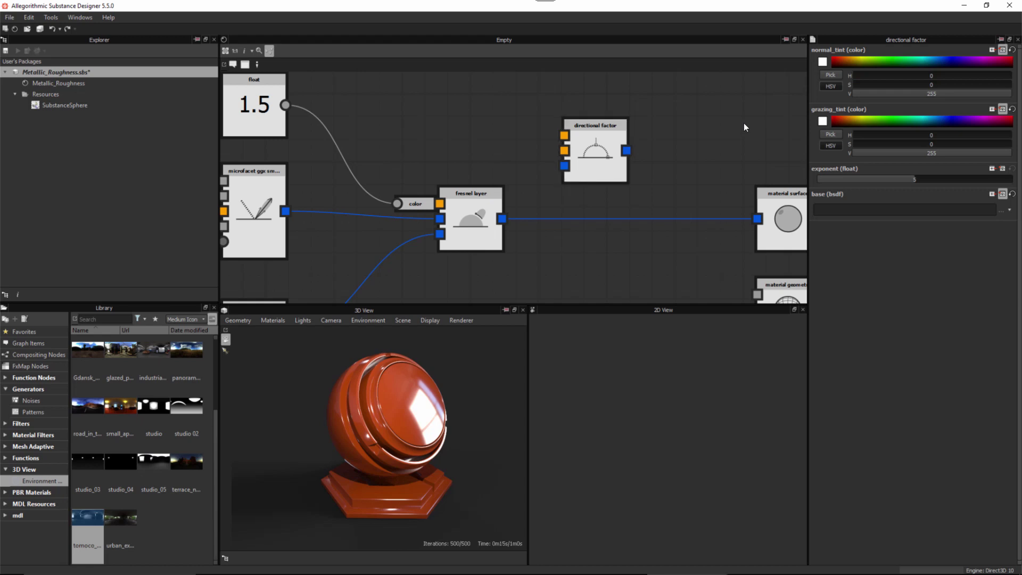
- Wire the microfacet GGX node's output into the directional factor's base input
scroll(592, 257, down, 5)
middle_drag(567, 199, 553, 147)
scroll(497, 169, up, 3)
click(367, 178)
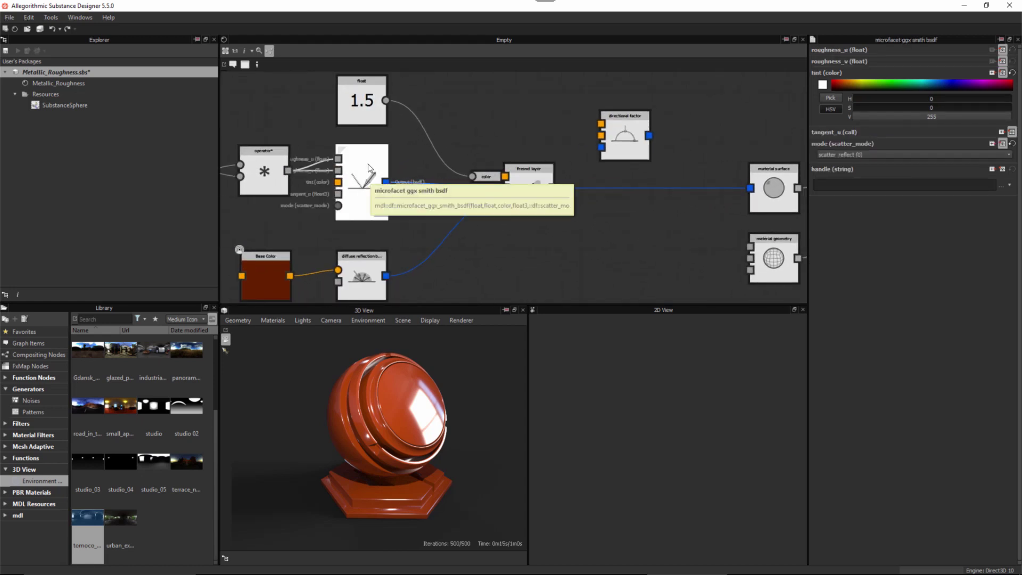
scroll(428, 177, up, 1)
middle_drag(430, 166, 415, 176)
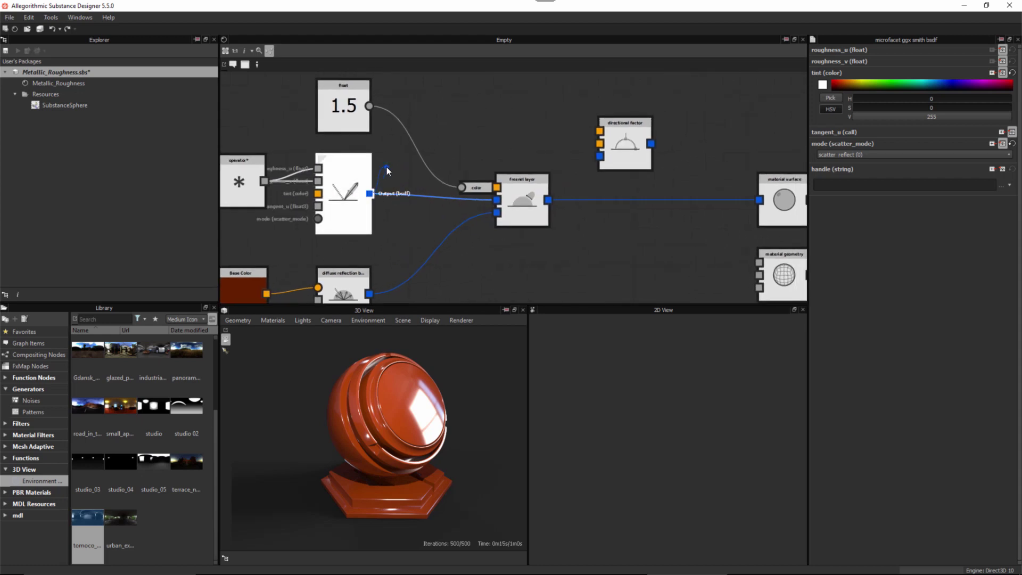
drag(387, 171, 600, 156)
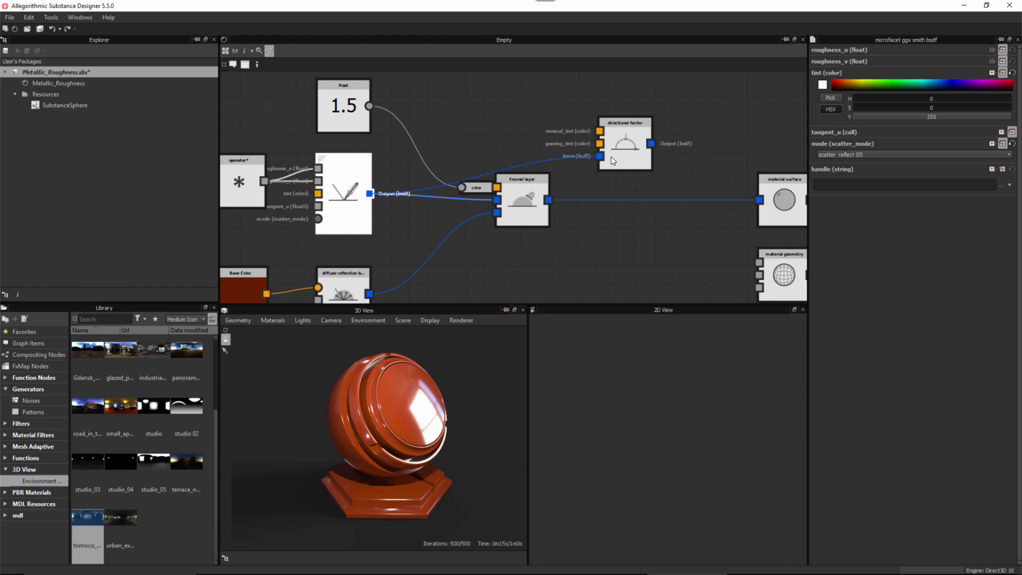
- Wire the directional factor's output into the material surface in place of the fresnel layer, and position the node between them
drag(628, 151, 589, 132)
scroll(565, 155, down, 2)
middle_drag(564, 155, 545, 187)
scroll(548, 166, down, 1)
drag(552, 132, 543, 130)
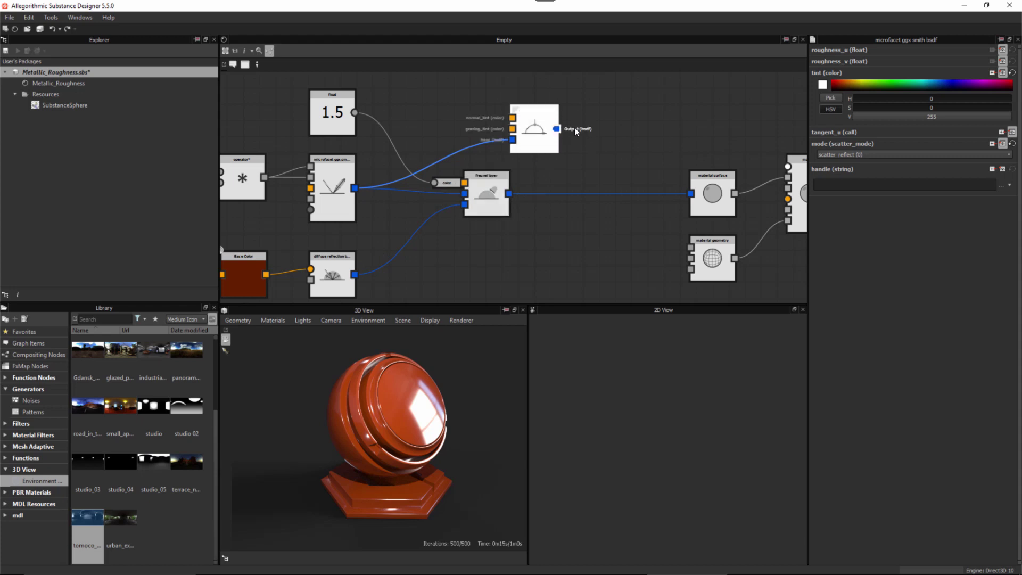
drag(684, 191, 687, 193)
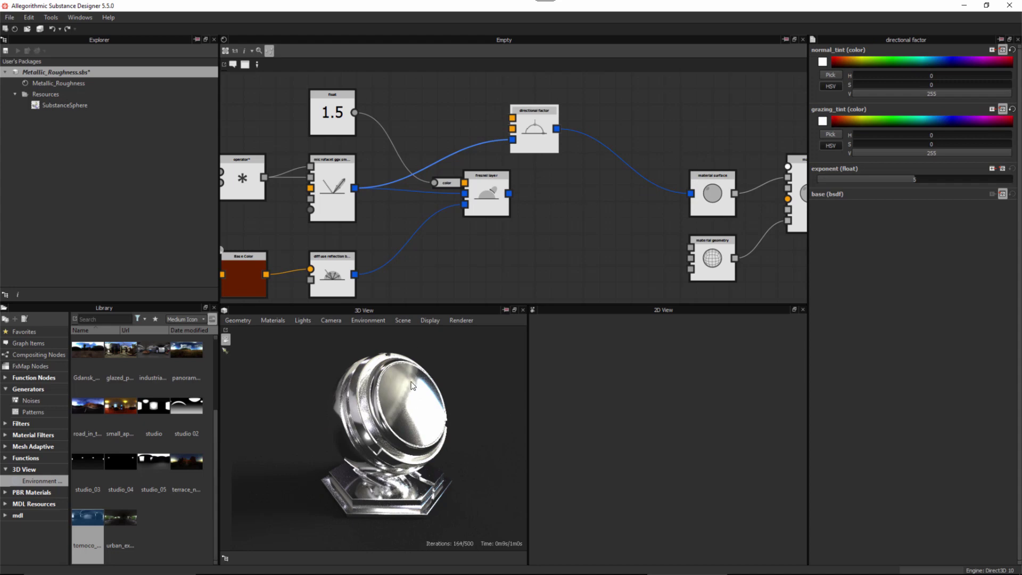
click(545, 193)
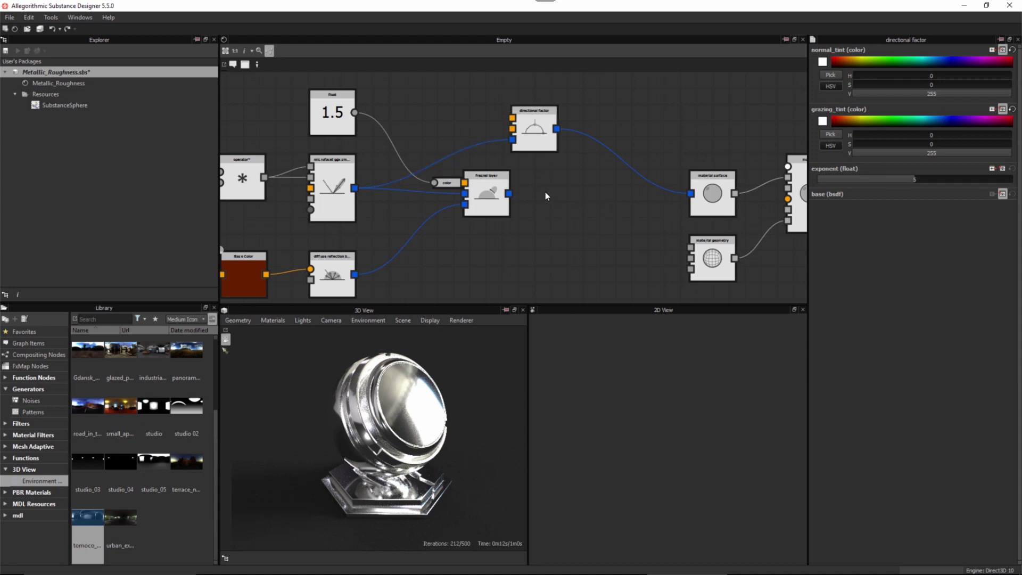
drag(538, 139, 578, 140)
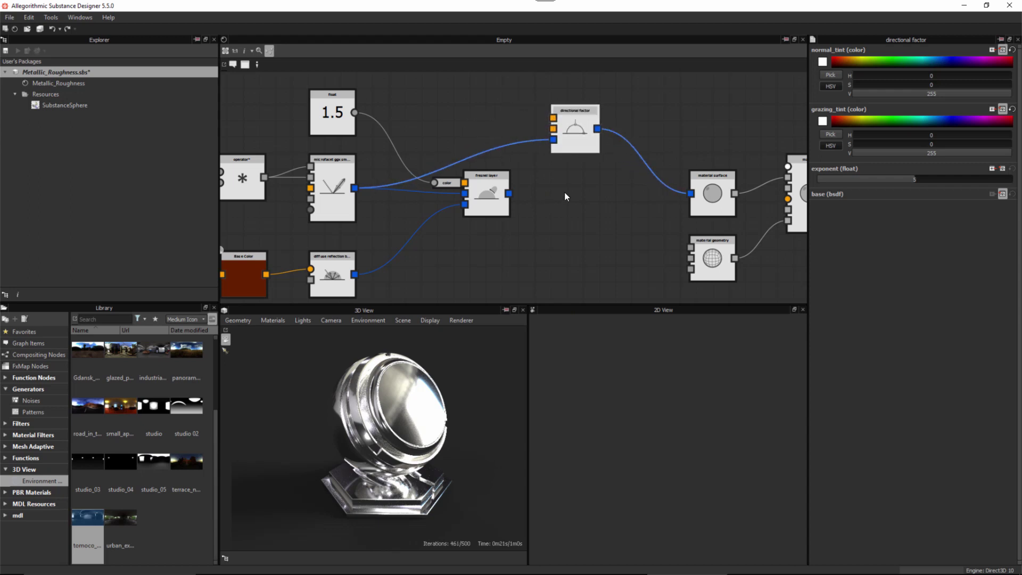
- Wire the Base Color output into the directional factor's normal_tint input
alt+middle_drag(543, 223, 559, 221)
alt+right_drag(560, 220, 573, 238)
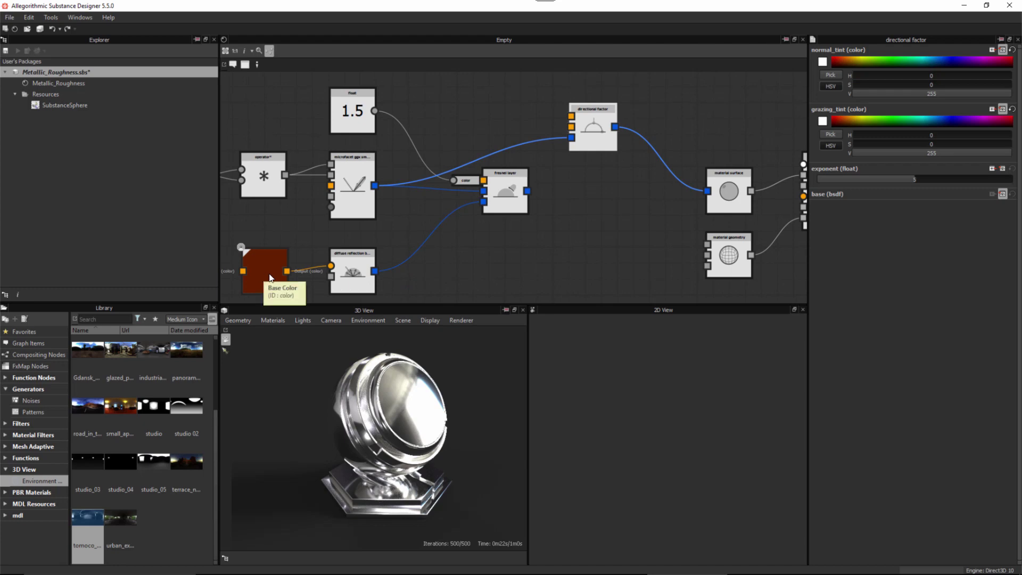
drag(288, 270, 572, 114)
alt+right_drag(576, 114, 617, 213)
middle_drag(594, 140, 569, 168)
scroll(567, 155, up, 1)
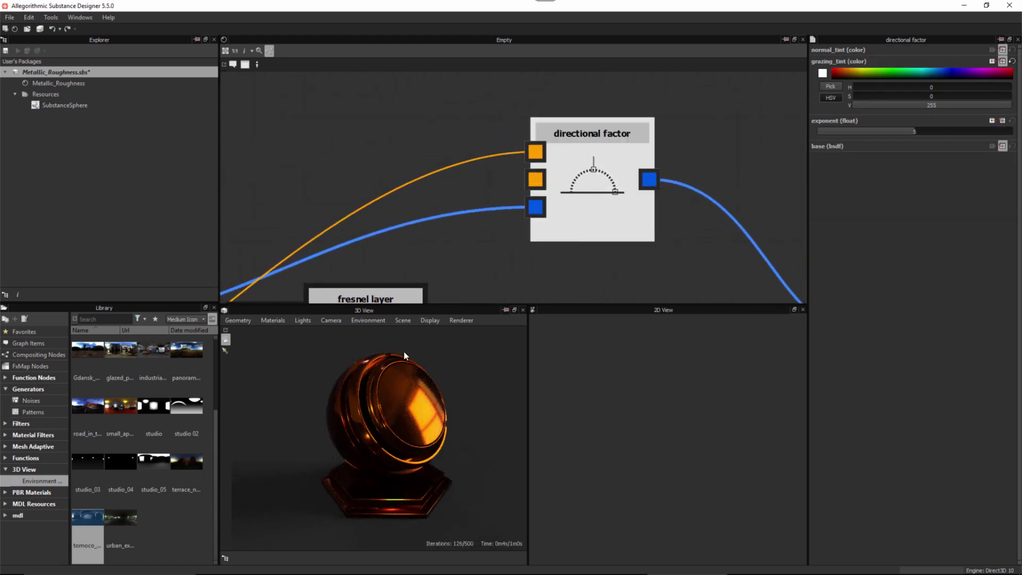
- Set the directional factor's exponent to 3
scroll(543, 200, down, 6)
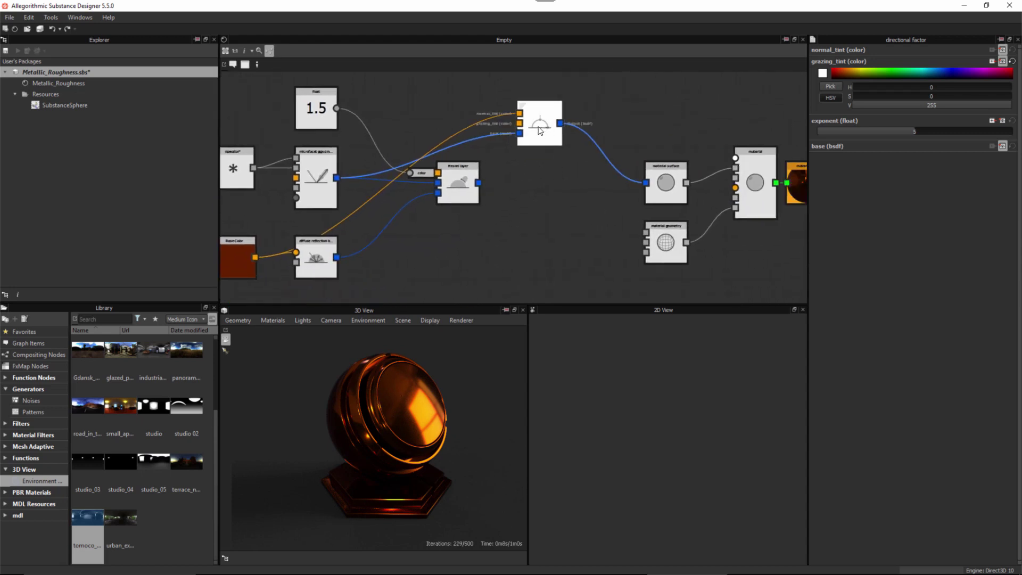
scroll(548, 133, up, 3)
scroll(545, 114, up, 3)
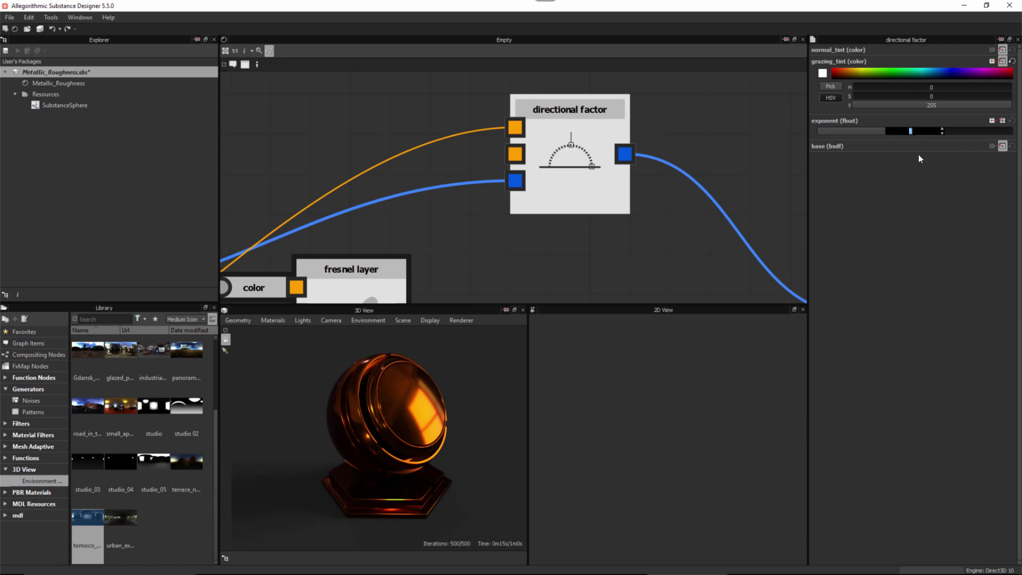
key(Return)
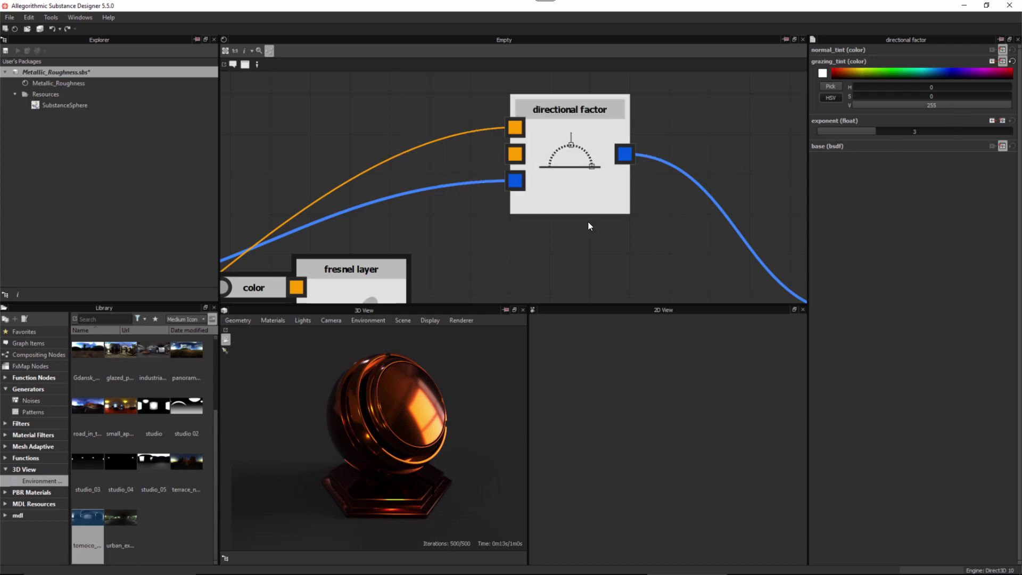
- Move the directional factor node slightly closer to the fresnel layer
scroll(559, 213, down, 4)
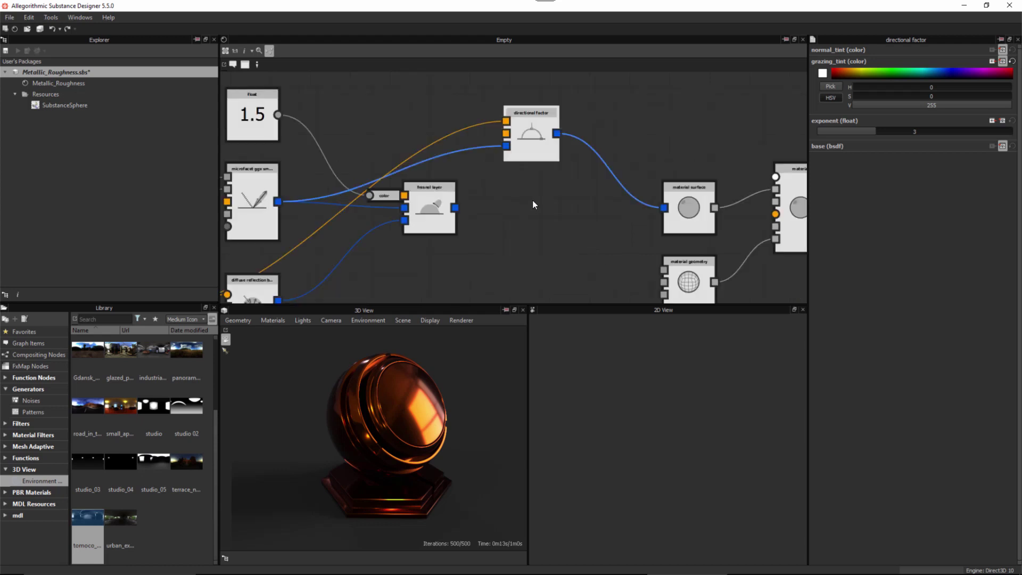
middle_drag(557, 214, 541, 223)
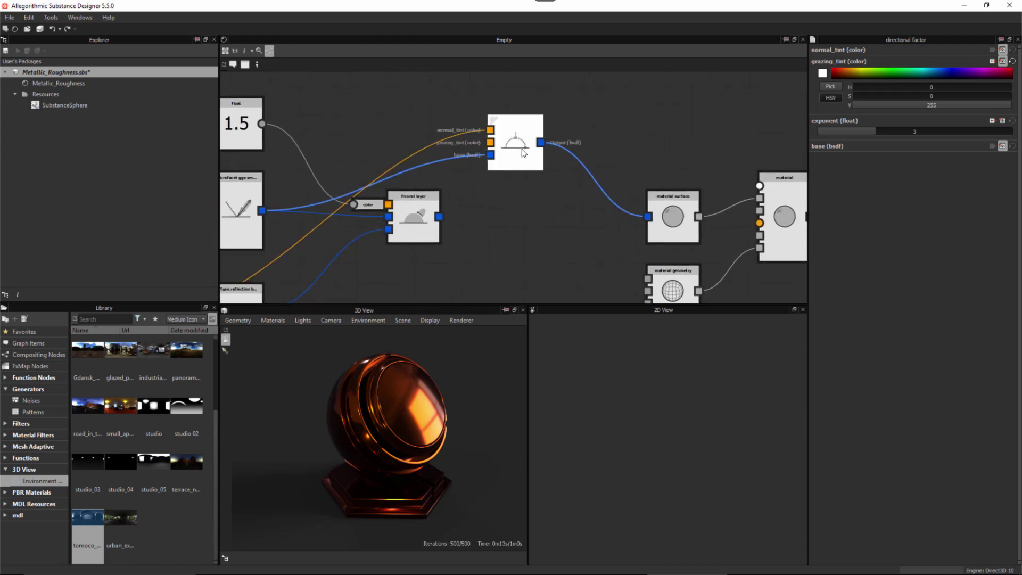
drag(522, 151, 502, 151)
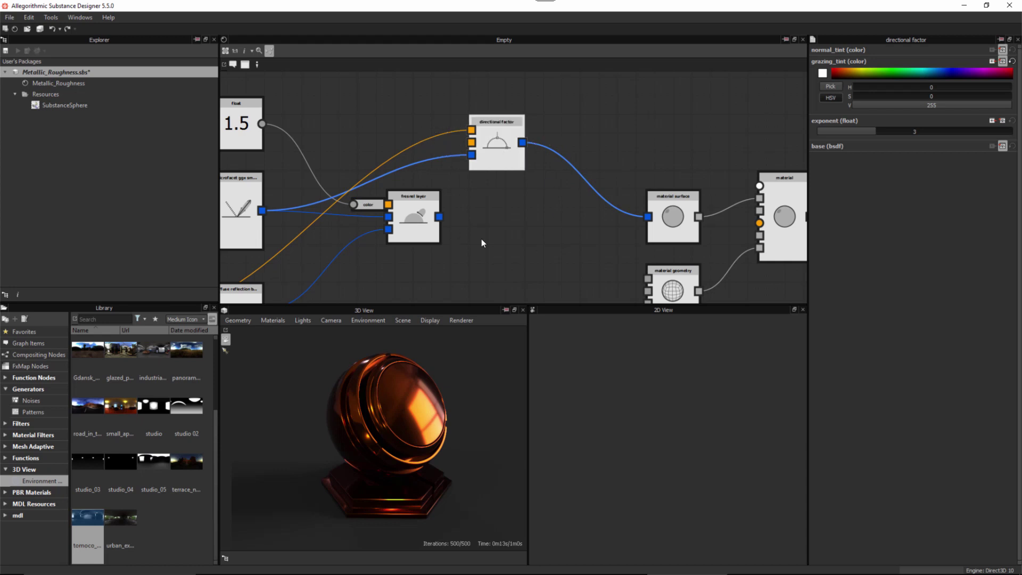
scroll(462, 212, down, 3)
middle_drag(473, 223, 487, 175)
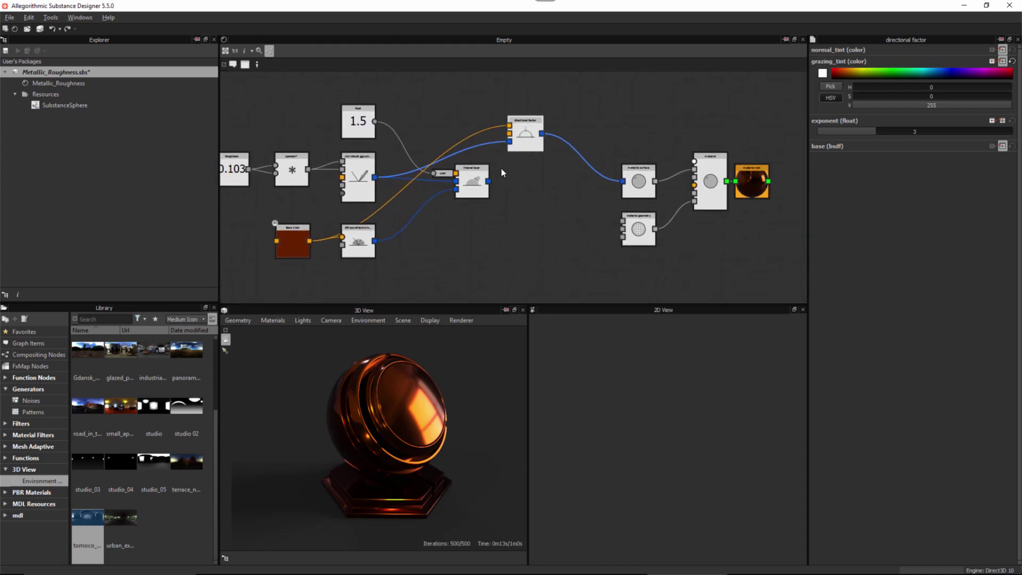
- Move the fresnel layer node away from its input nodes so it sits directly below the directional factor
scroll(500, 168, up, 2)
drag(480, 180, 545, 209)
middle_drag(449, 168, 490, 167)
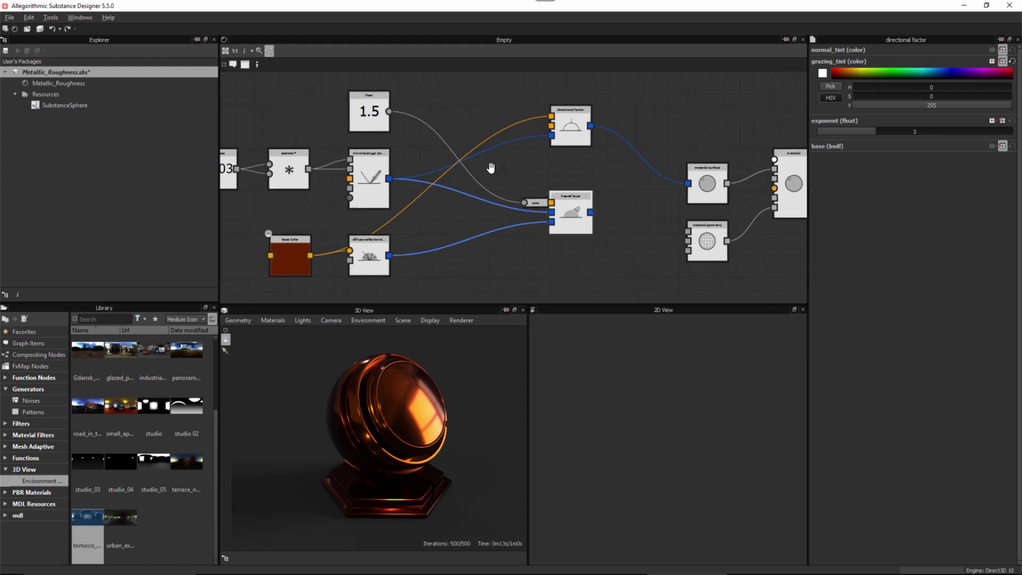
- Wire the fresnel layer's output into the material surface in place of the directional factor
middle_drag(566, 165, 486, 173)
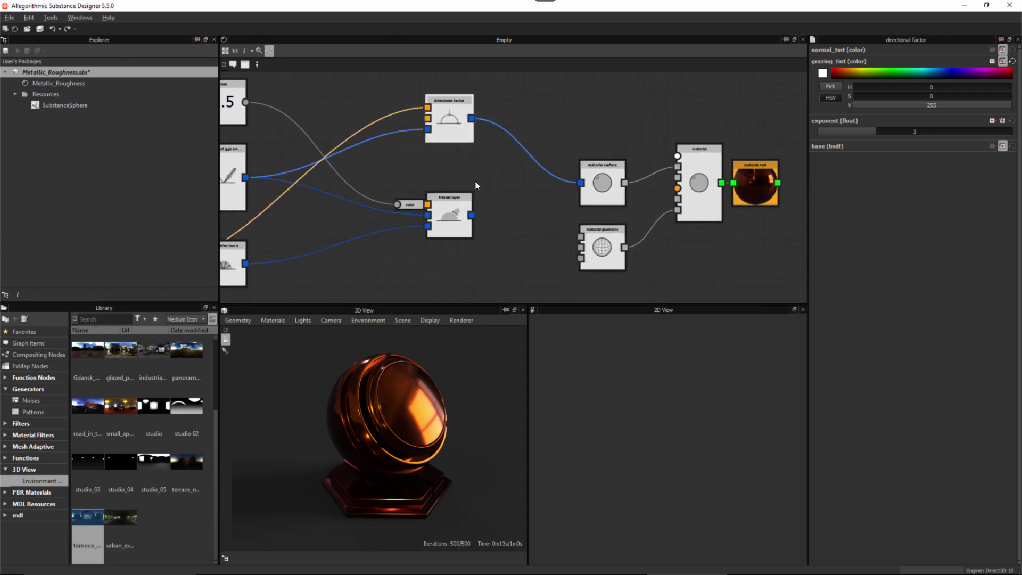
scroll(475, 95, up, 2)
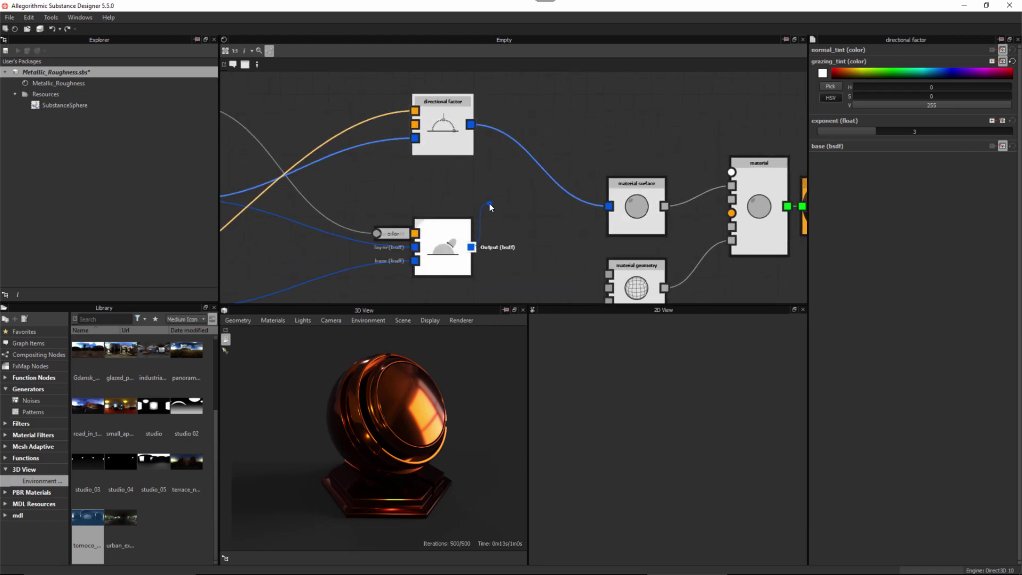
drag(481, 196, 615, 213)
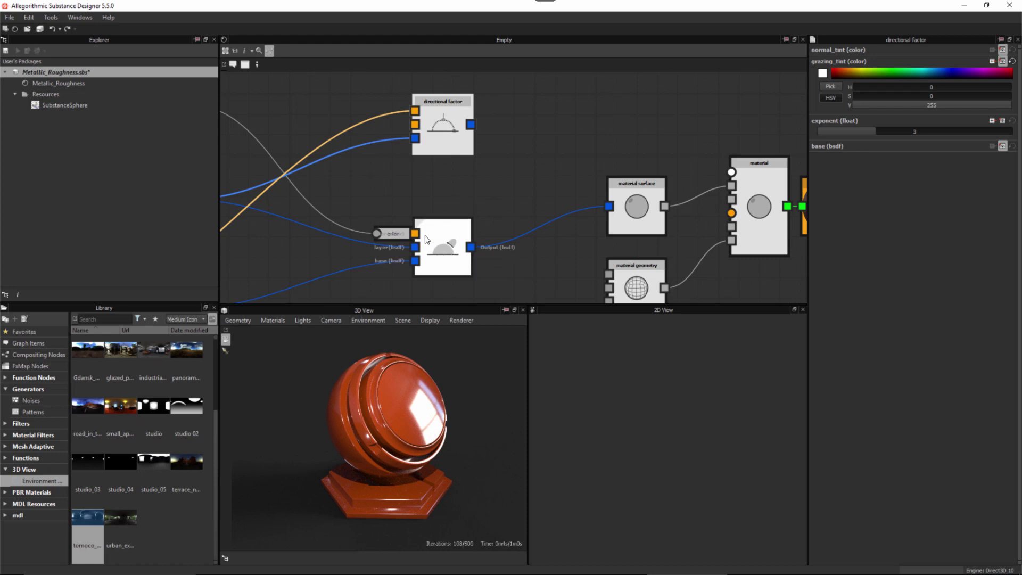
- Inspect the microfacet ggx smith bsdf and diffuse reflection bsdf nodes that feed the fresnel layer
scroll(421, 233, down, 1)
middle_drag(420, 233, 510, 198)
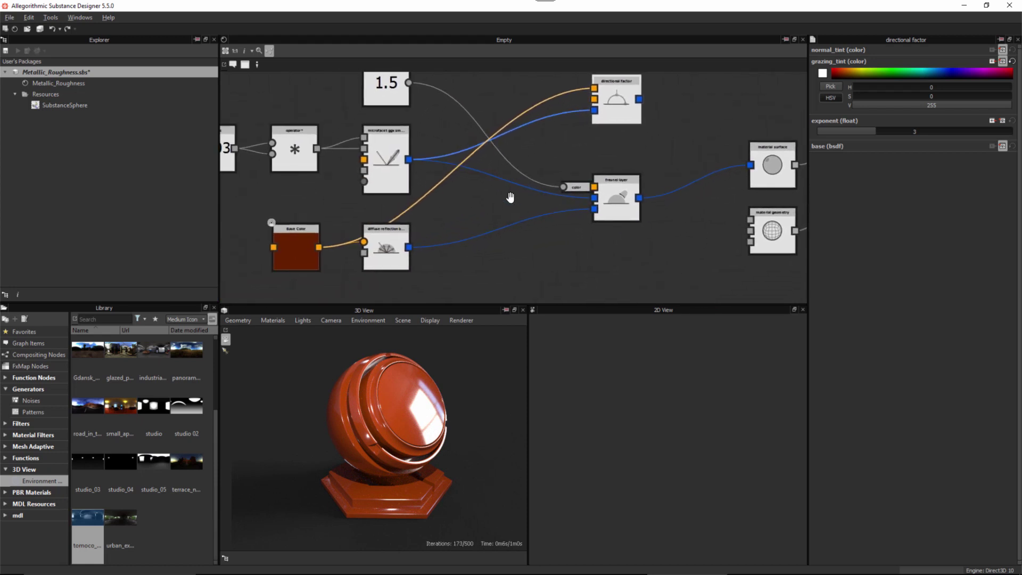
scroll(427, 185, up, 1)
click(383, 154)
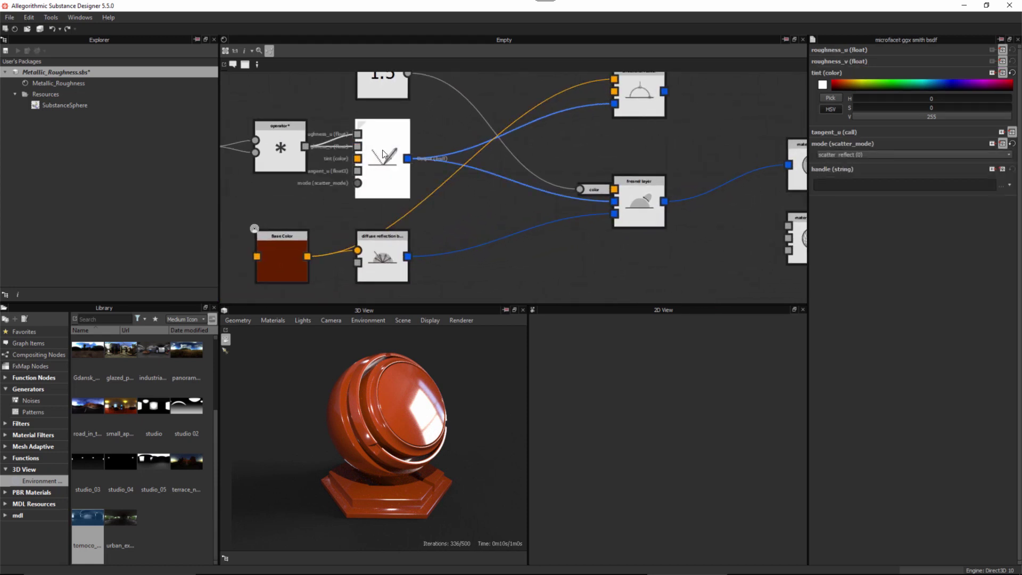
click(377, 254)
middle_drag(648, 226, 463, 249)
scroll(464, 249, up, 1)
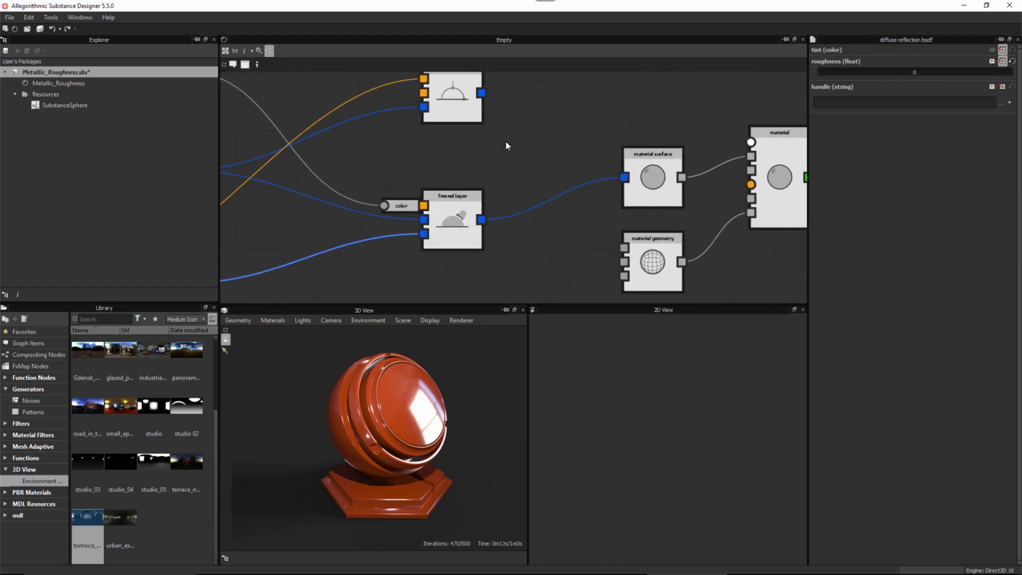
- Reconnect the directional factor's output to the material surface in place of the fresnel layer
middle_drag(506, 142, 485, 171)
scroll(515, 197, down, 1)
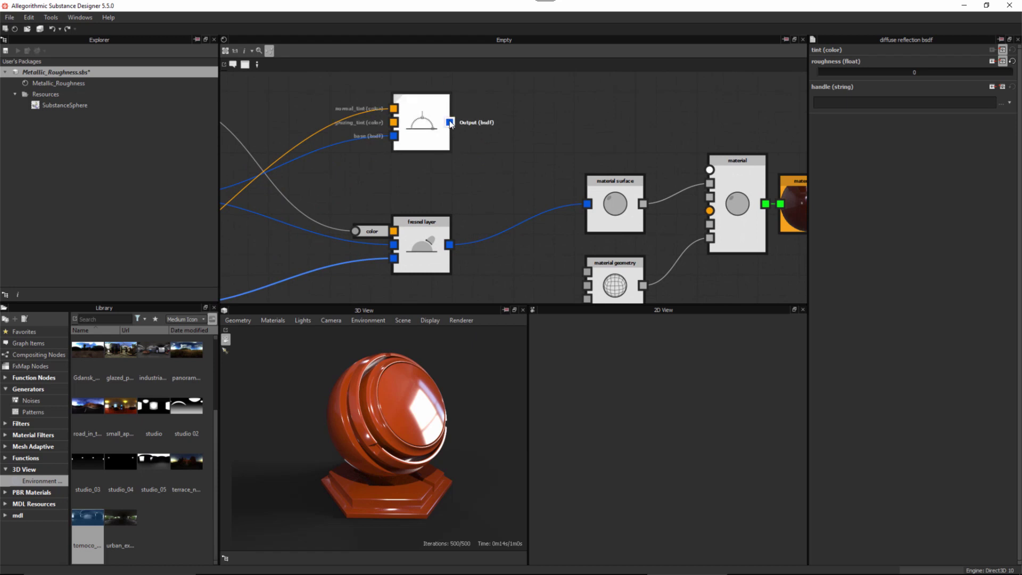
drag(450, 123, 500, 89)
drag(543, 198, 587, 204)
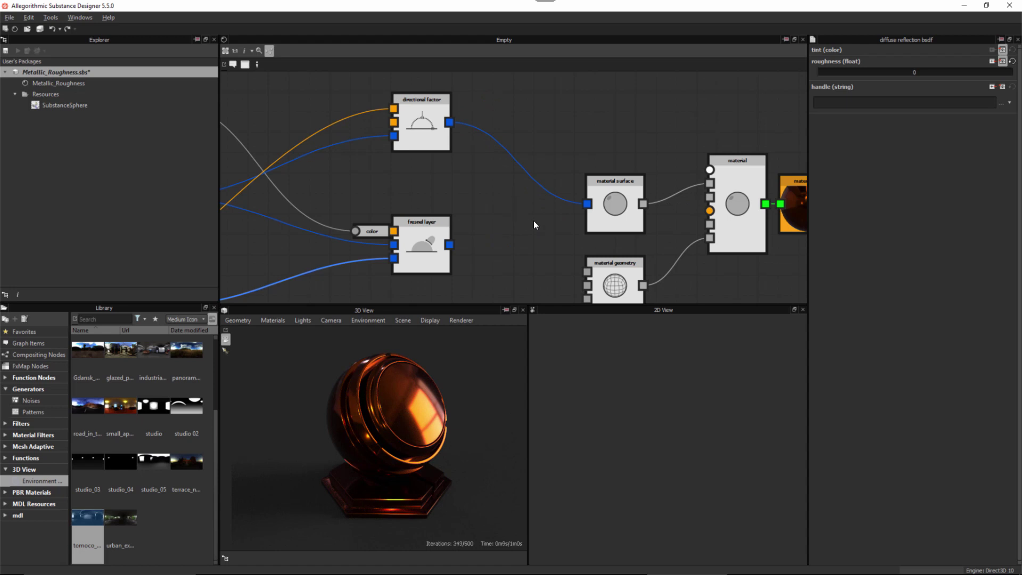
- Add a weighted_layer node before the material surface, and shift the material surface node to make room for it
scroll(533, 224, down, 1)
middle_drag(529, 226, 478, 196)
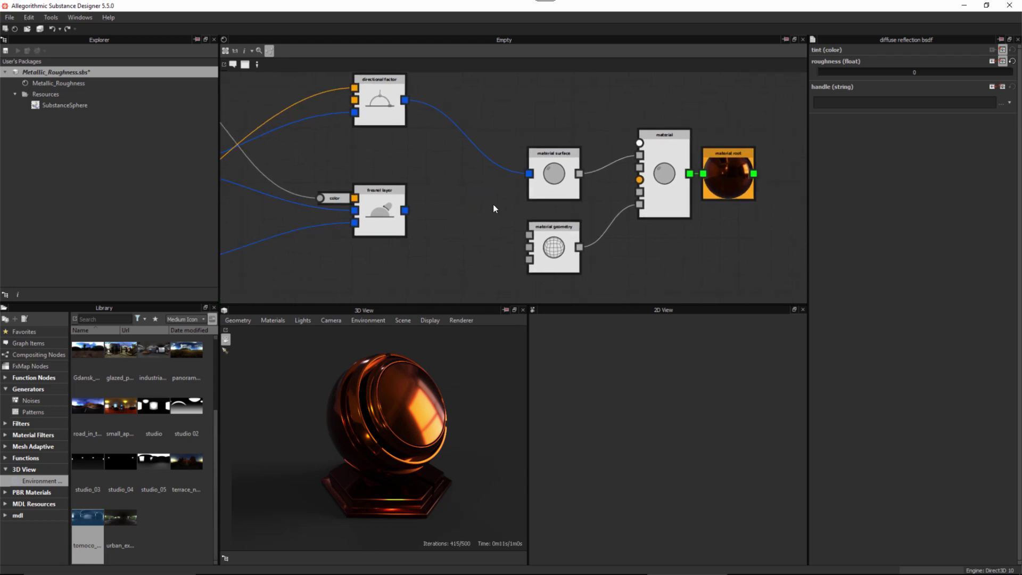
scroll(490, 205, up, 1)
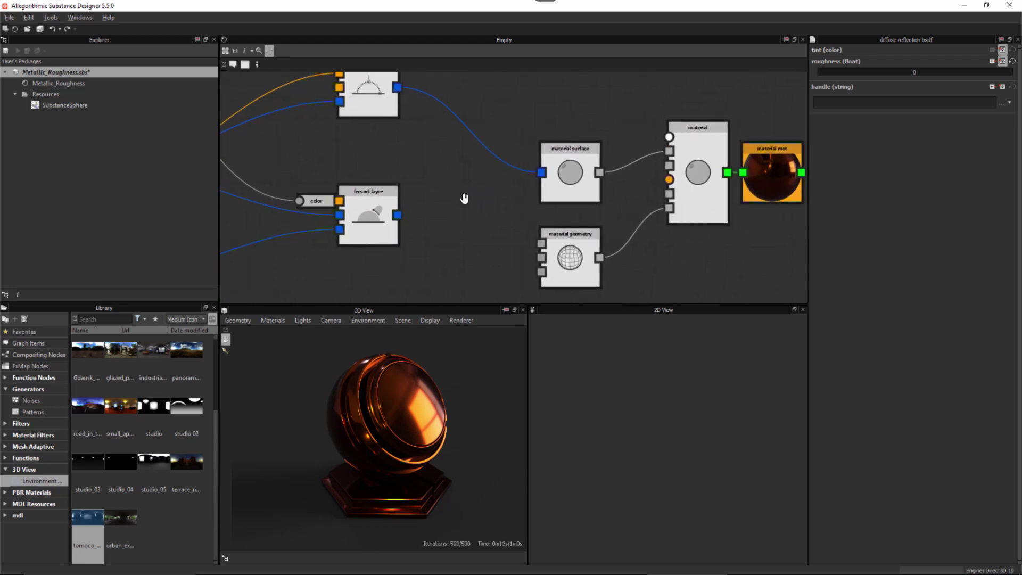
key(space)
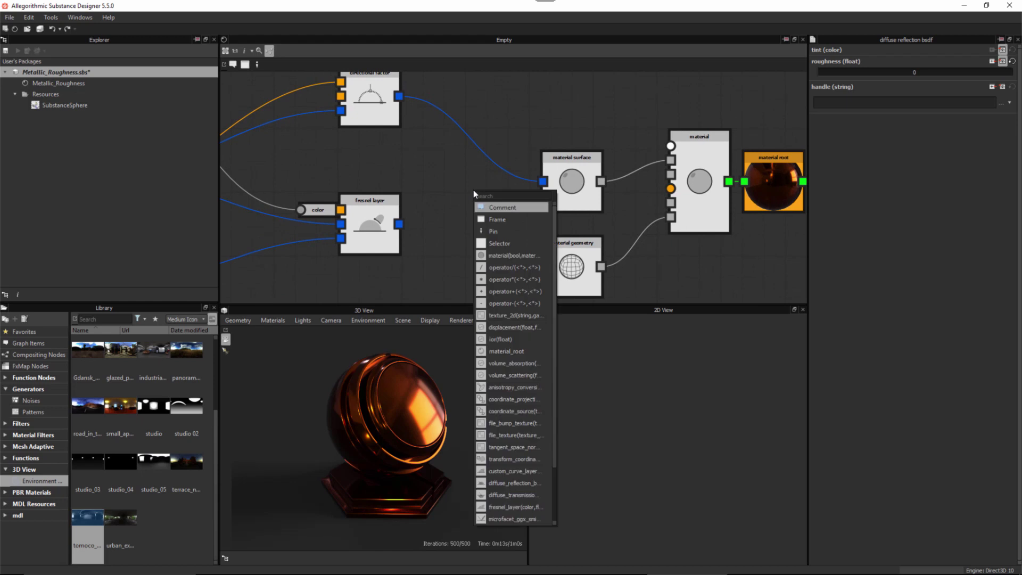
text(wei)
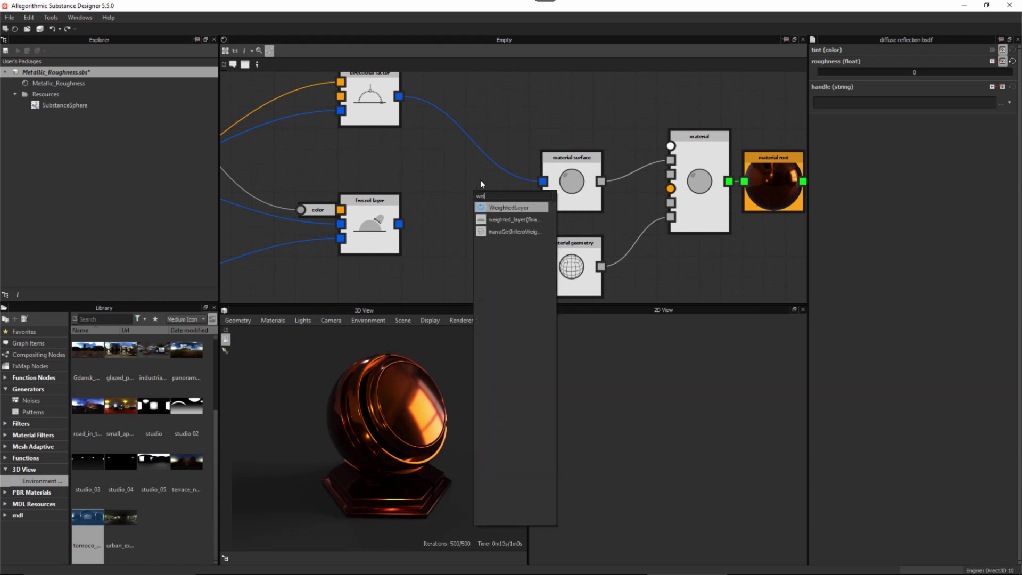
click(506, 222)
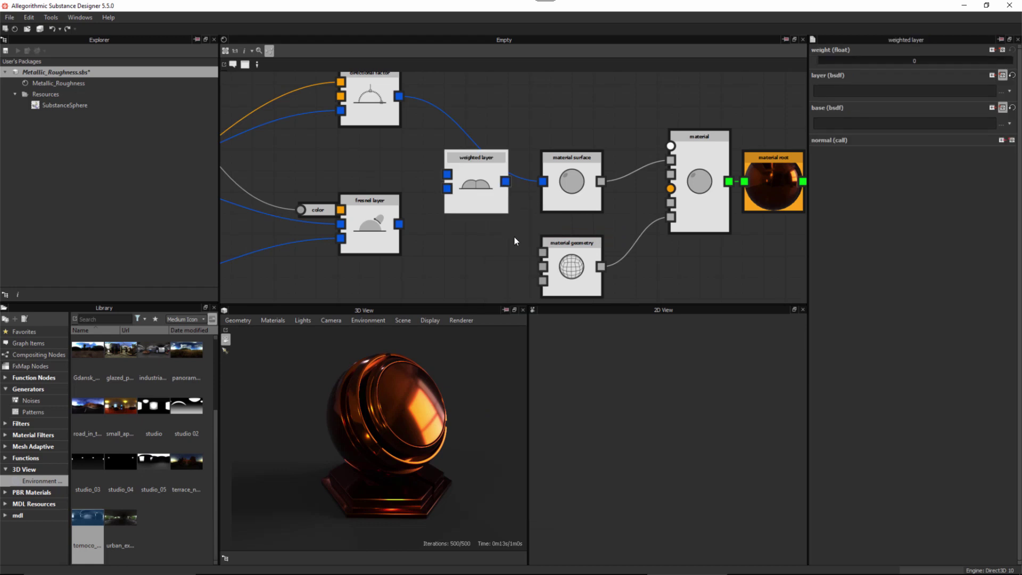
middle_drag(419, 189, 423, 233)
drag(576, 230, 609, 230)
middle_drag(496, 235, 499, 212)
scroll(499, 212, down, 1)
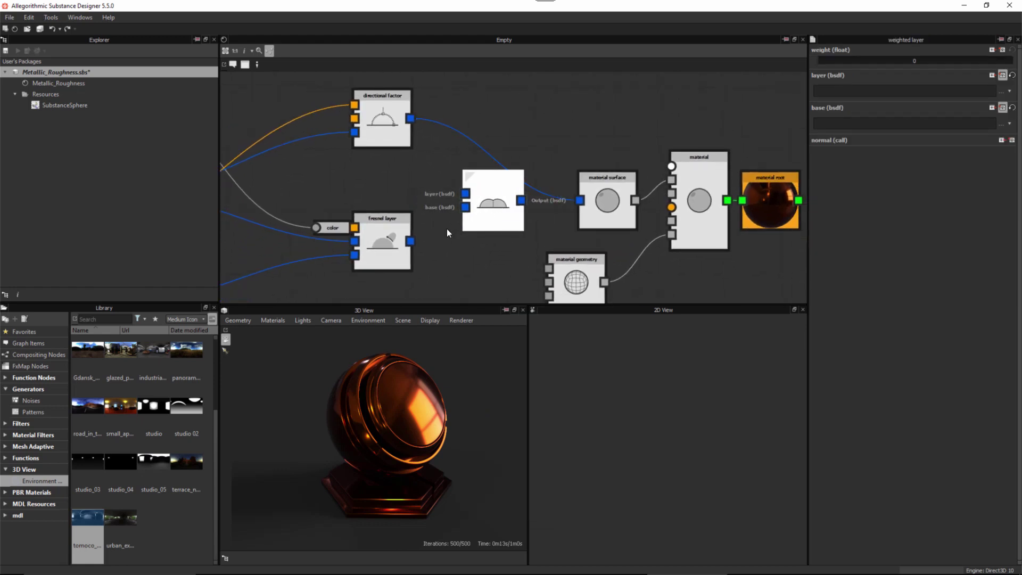
- Wire the directional factor's output into the weighted layer's layer input
scroll(467, 227, up, 1)
alt+right_drag(466, 227, 434, 205)
middle_drag(435, 205, 434, 193)
drag(403, 141, 487, 213)
scroll(421, 148, up, 1)
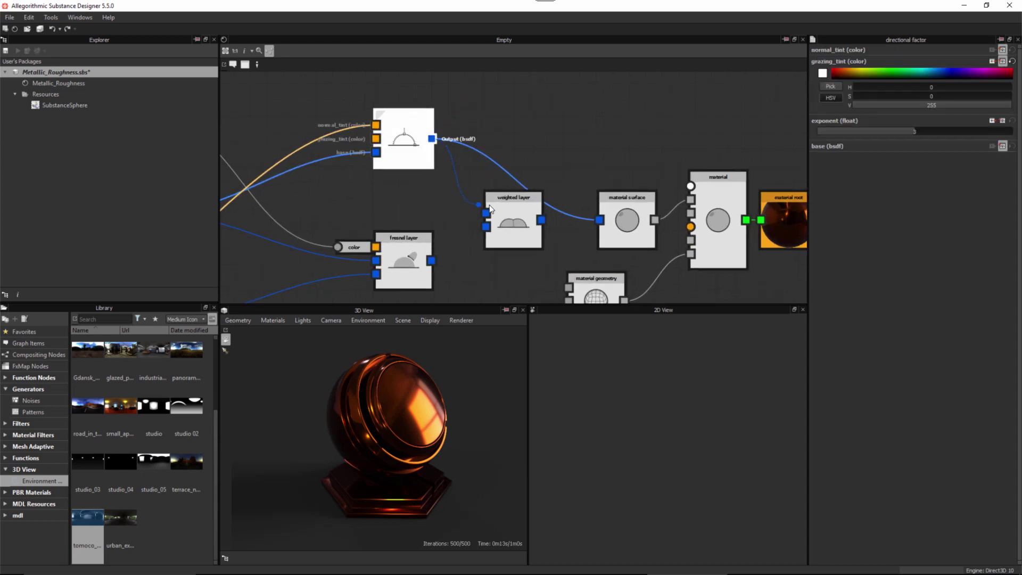
- Wire the fresnel layer's output into the weighted layer's base input
middle_drag(452, 263, 424, 212)
scroll(423, 212, up, 1)
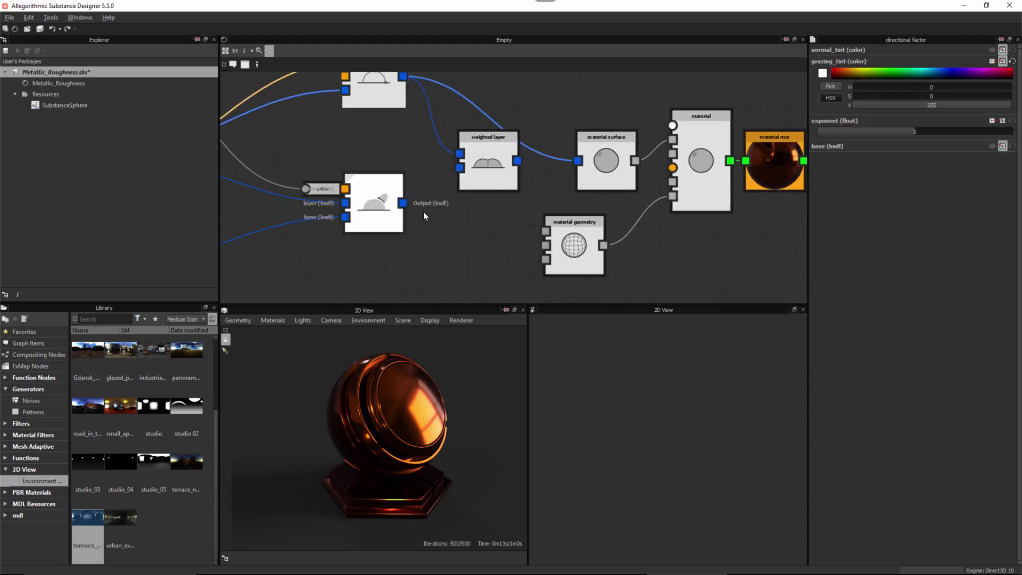
click(378, 198)
drag(404, 204, 602, 157)
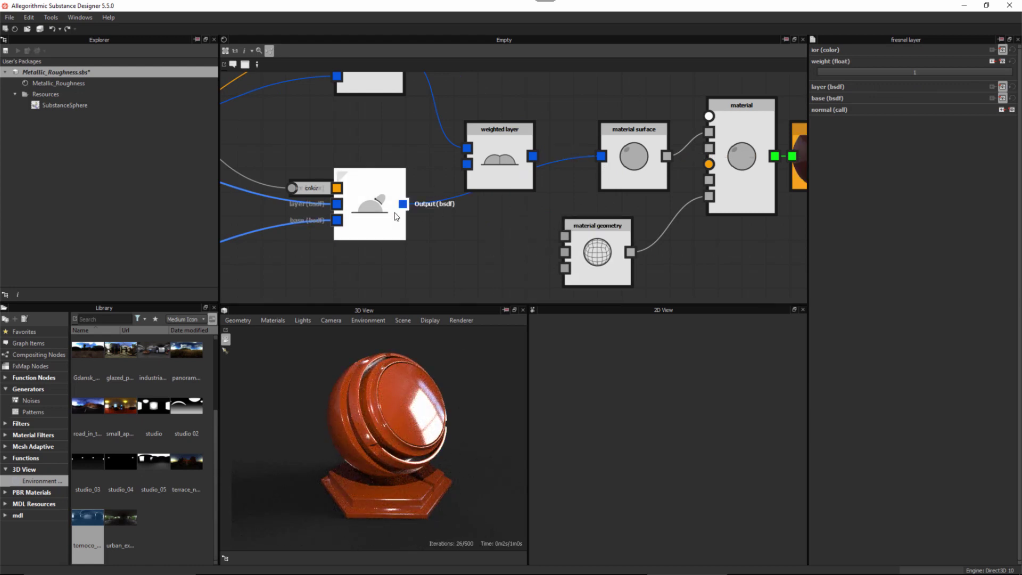
drag(405, 205, 470, 166)
scroll(476, 176, up, 1)
middle_drag(476, 176, 445, 205)
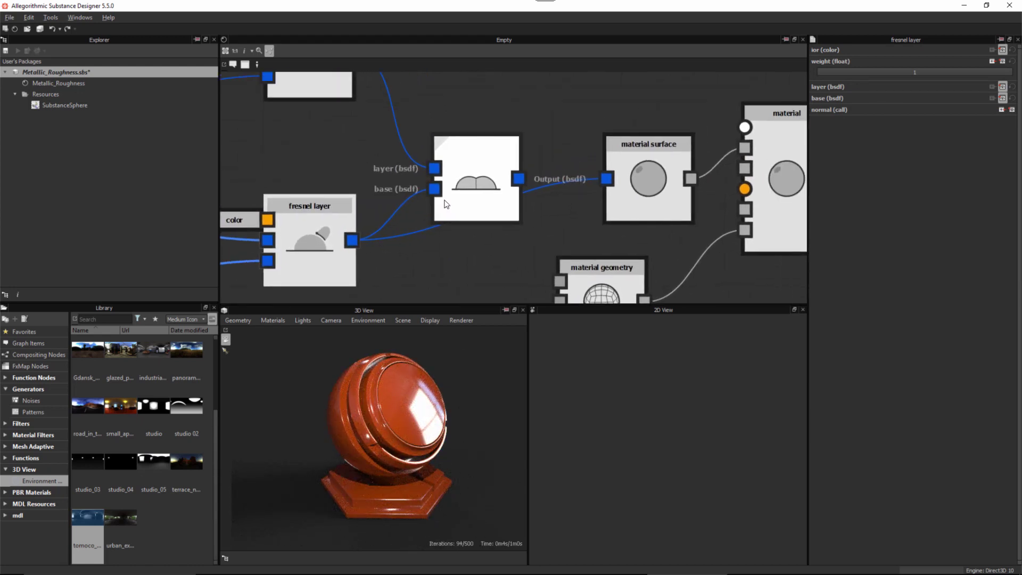
- Wire the weighted layer's output into the material surface in place of the fresnel layer
drag(520, 180, 601, 178)
drag(560, 140, 561, 144)
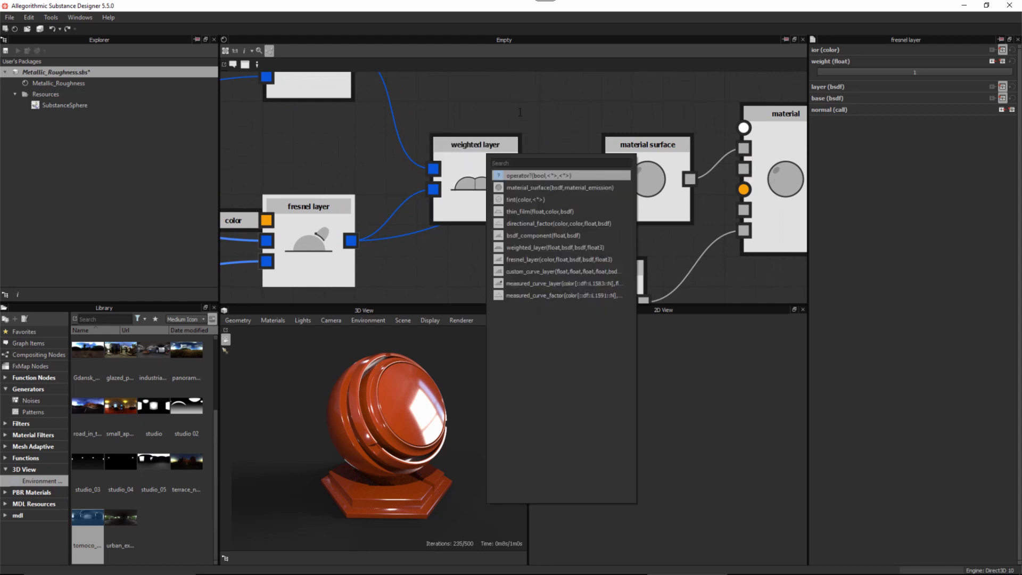
click(520, 112)
drag(519, 179, 604, 180)
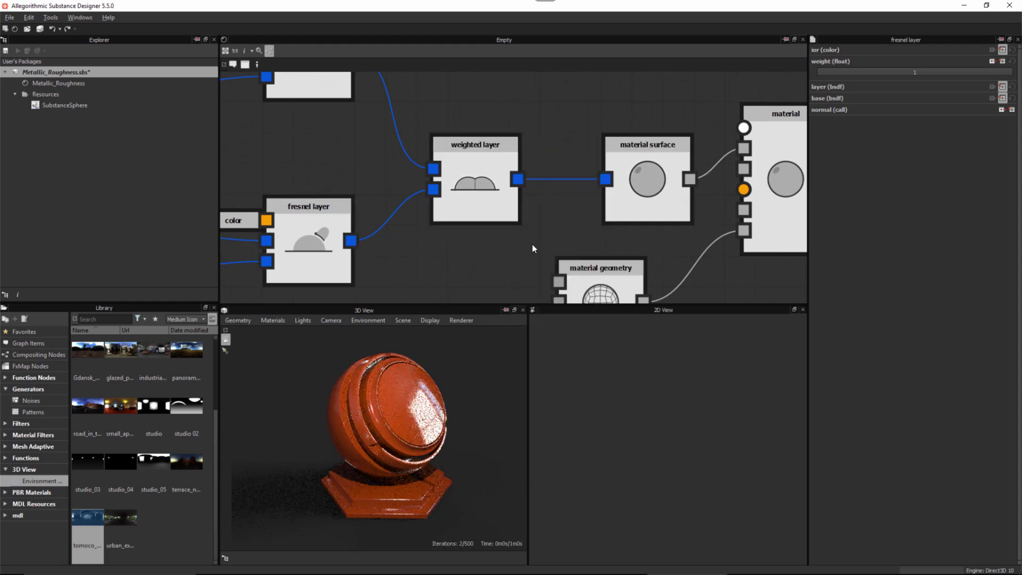
- Move the material surface, material geometry, material and root nodes farther along the graph, and move the weighted layer slightly toward them
scroll(532, 244, down, 5)
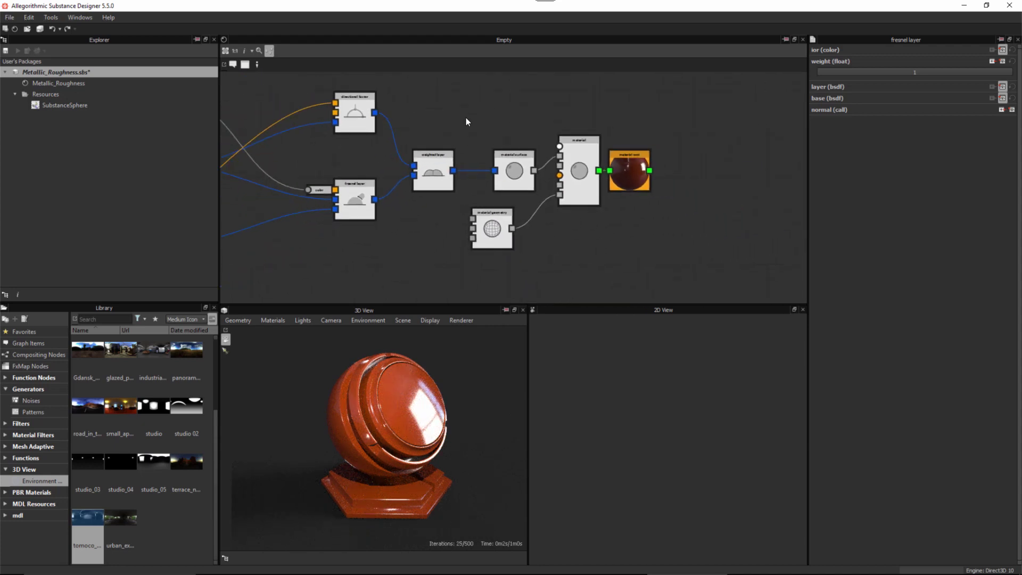
drag(466, 118, 656, 242)
drag(597, 189, 683, 190)
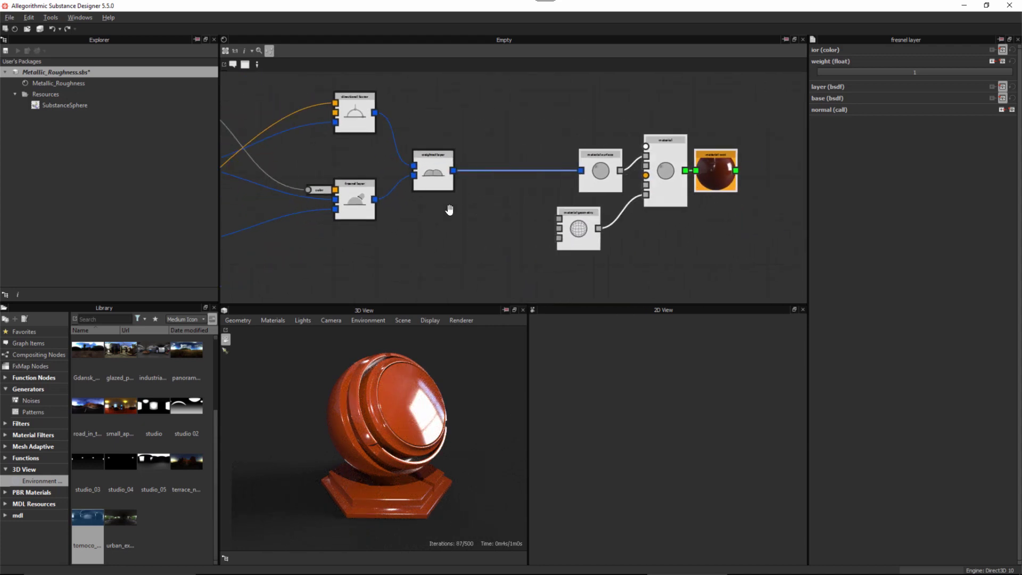
middle_drag(450, 210, 570, 227)
drag(562, 191, 599, 191)
click(556, 226)
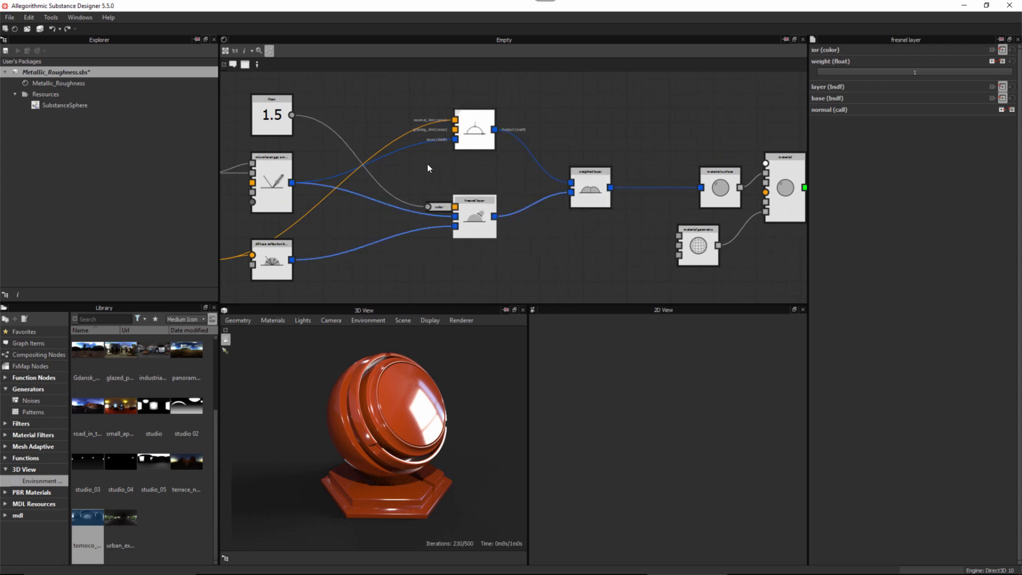
- Lower the Base Color and diffuse reflection nodes, and shift the Float, Roughness, operator and microfacet nodes slightly down
middle_drag(433, 166, 496, 183)
scroll(453, 197, down, 1)
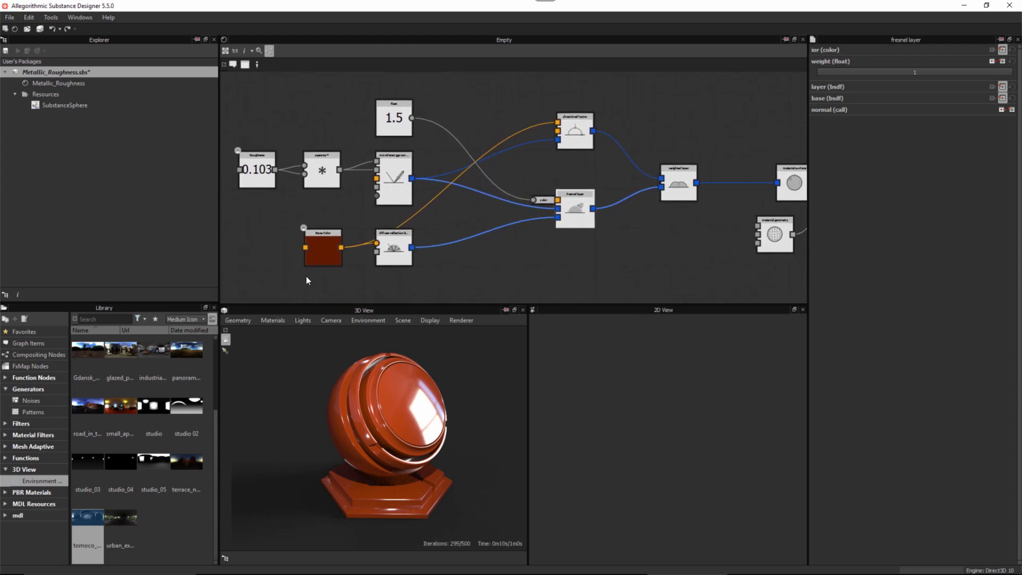
drag(296, 281, 397, 284)
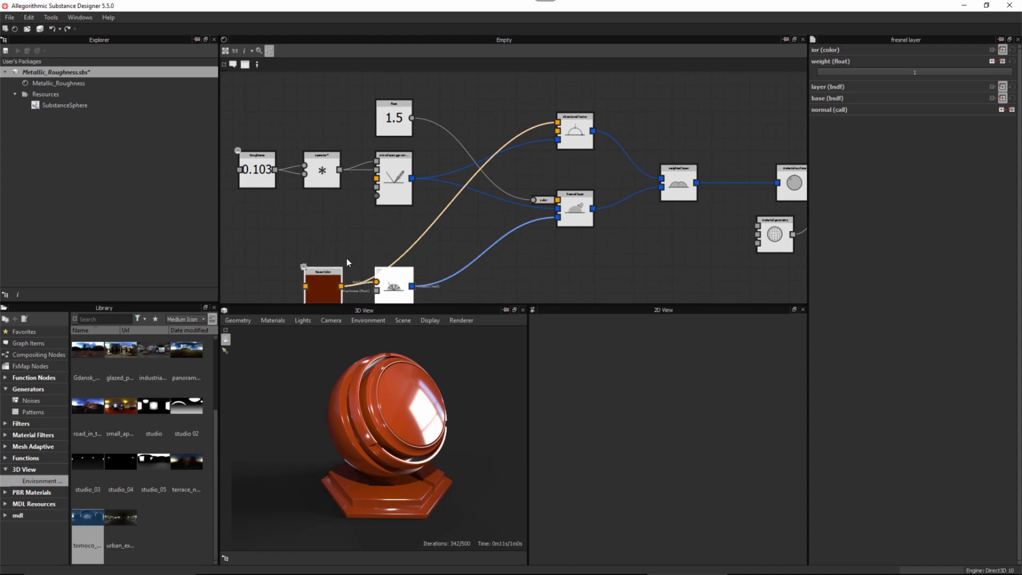
drag(276, 213, 421, 95)
drag(398, 169, 398, 182)
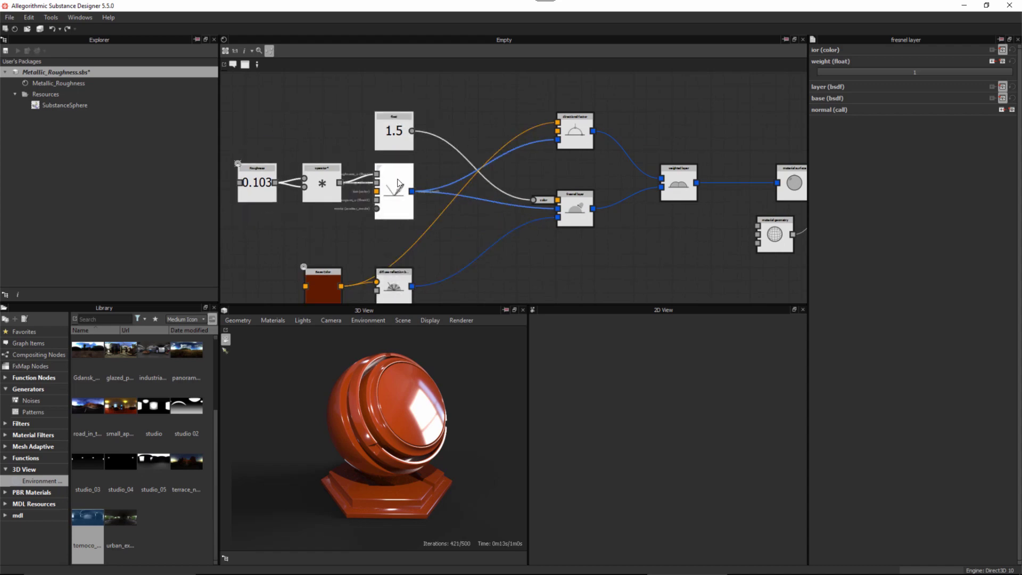
- Review the connections from the Base Color and microfacet nodes through the directional factor and fresnel layer to the weighted layer
middle_drag(557, 229, 434, 222)
scroll(498, 210, up, 3)
click(527, 182)
scroll(526, 231, down, 1)
middle_drag(451, 166, 416, 201)
scroll(462, 155, up, 2)
click(452, 130)
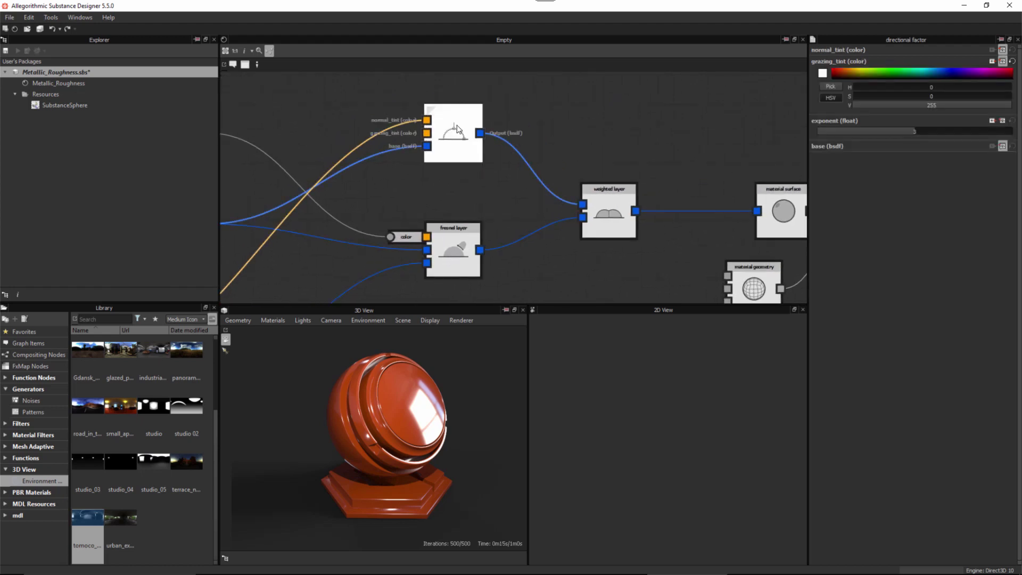
middle_drag(432, 147, 491, 146)
scroll(491, 146, down, 1)
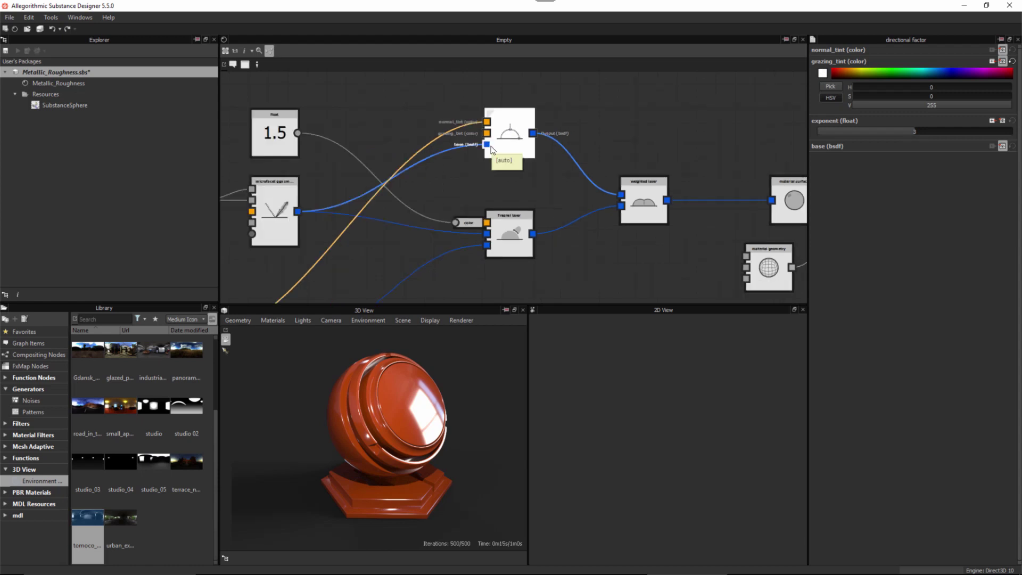
middle_drag(431, 175, 553, 76)
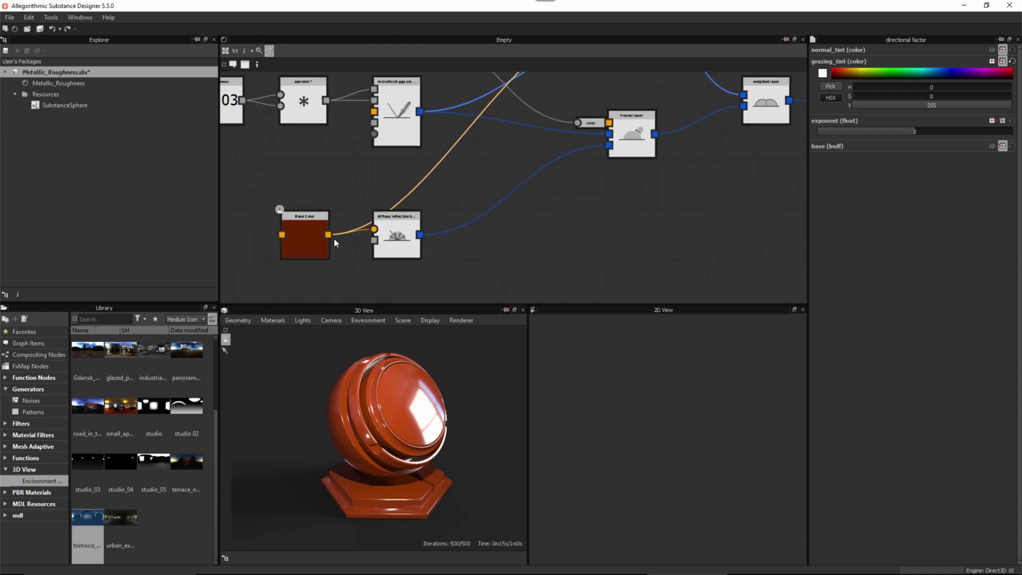
drag(314, 237, 304, 204)
middle_drag(628, 124, 440, 212)
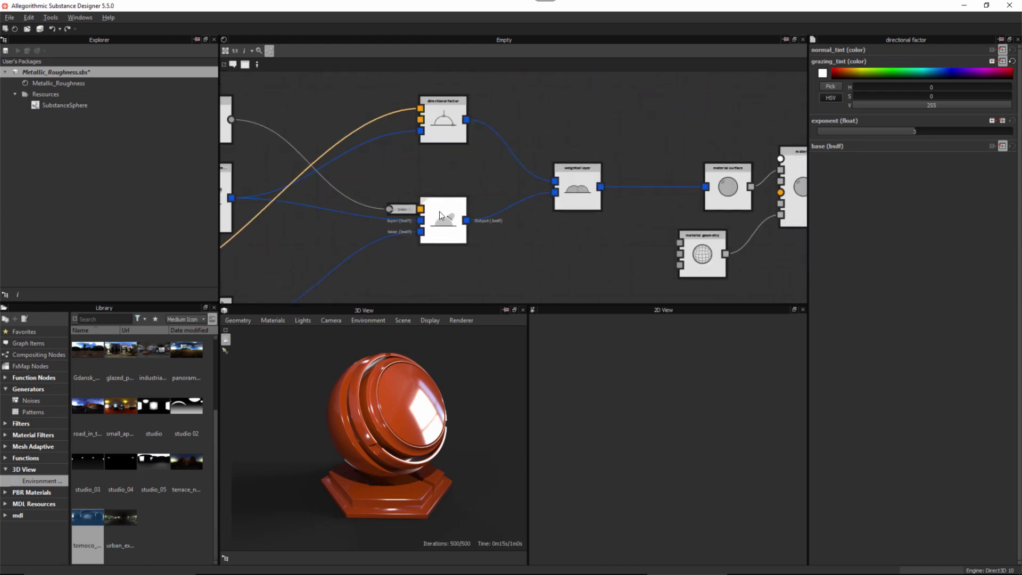
- Expose the weighted layer's weight parameter as a node input
scroll(553, 181, up, 2)
middle_drag(584, 205, 522, 201)
scroll(521, 201, up, 1)
click(551, 213)
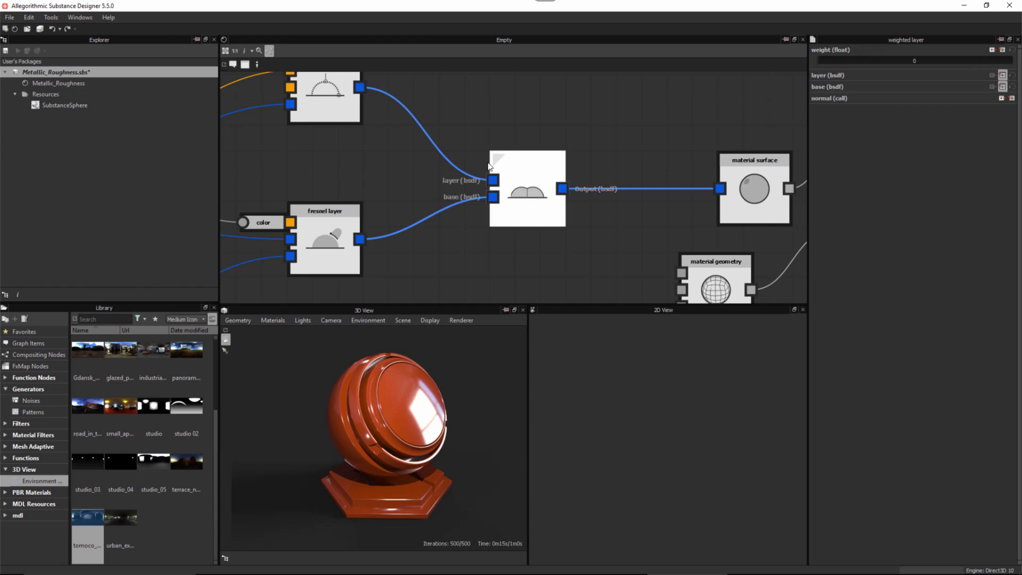
click(1003, 50)
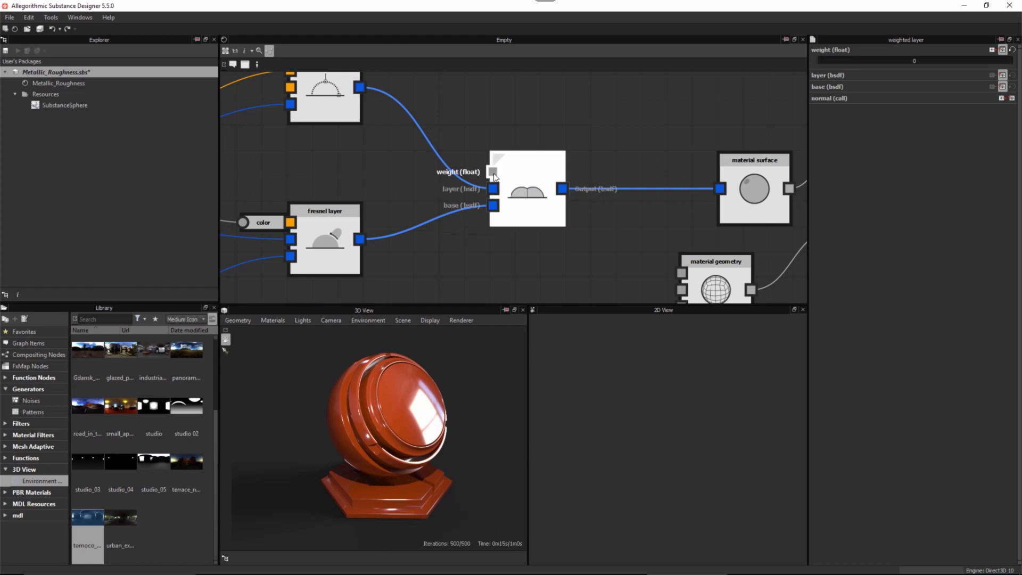
- Move the weighted layer node closer to the material surface, leaving space after the directional factor
scroll(395, 162, down, 5)
middle_drag(368, 152, 426, 202)
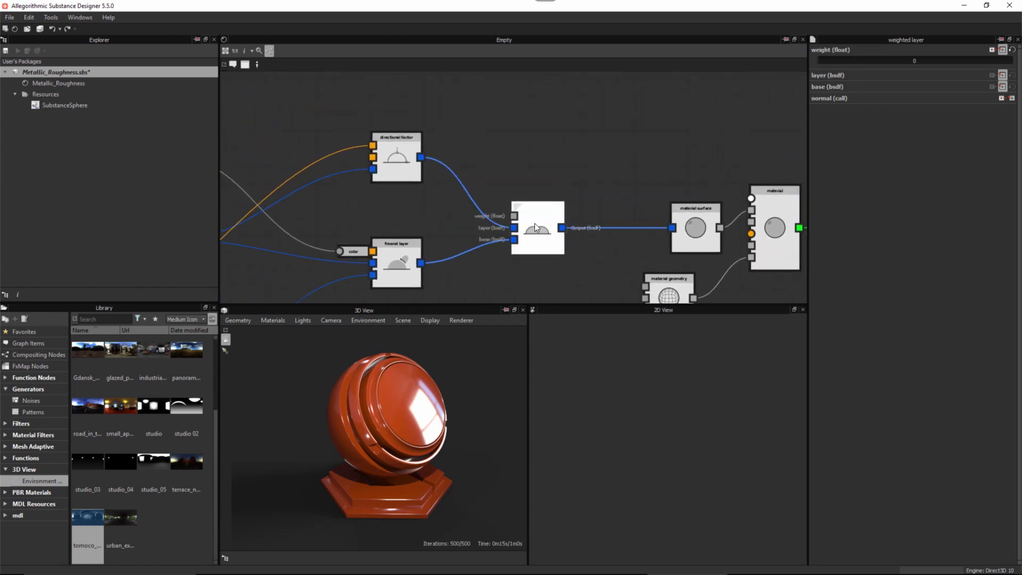
drag(534, 223, 589, 226)
middle_drag(520, 186, 529, 208)
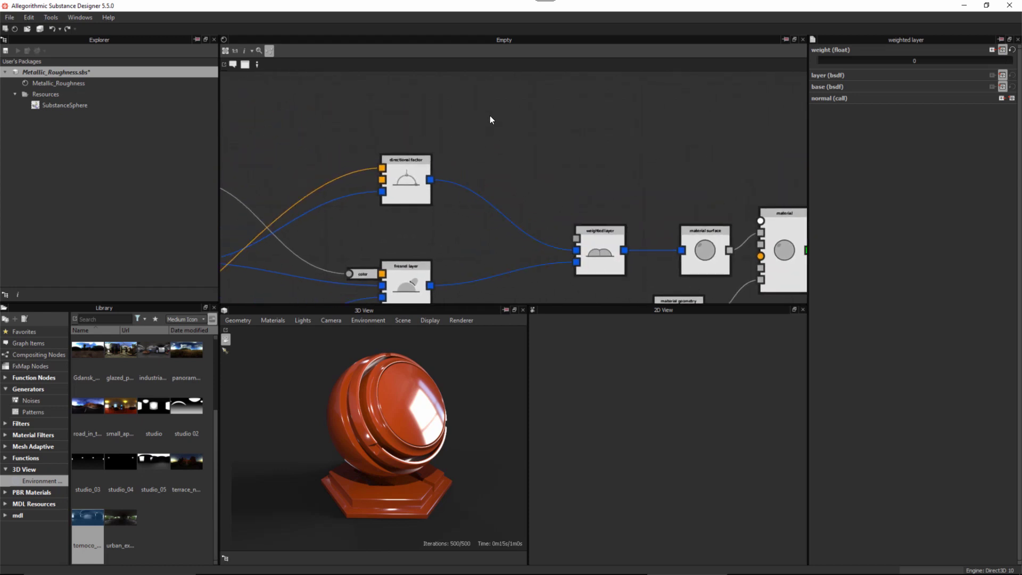
- Add a float constant node above the directional factor and connect its output to the weighted layer's weight input
key(space)
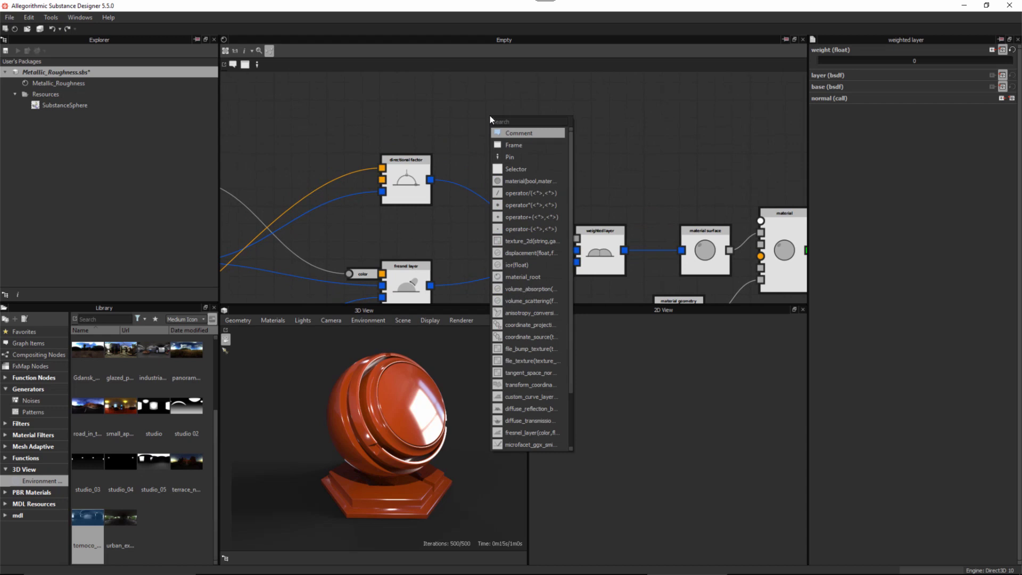
text(flo)
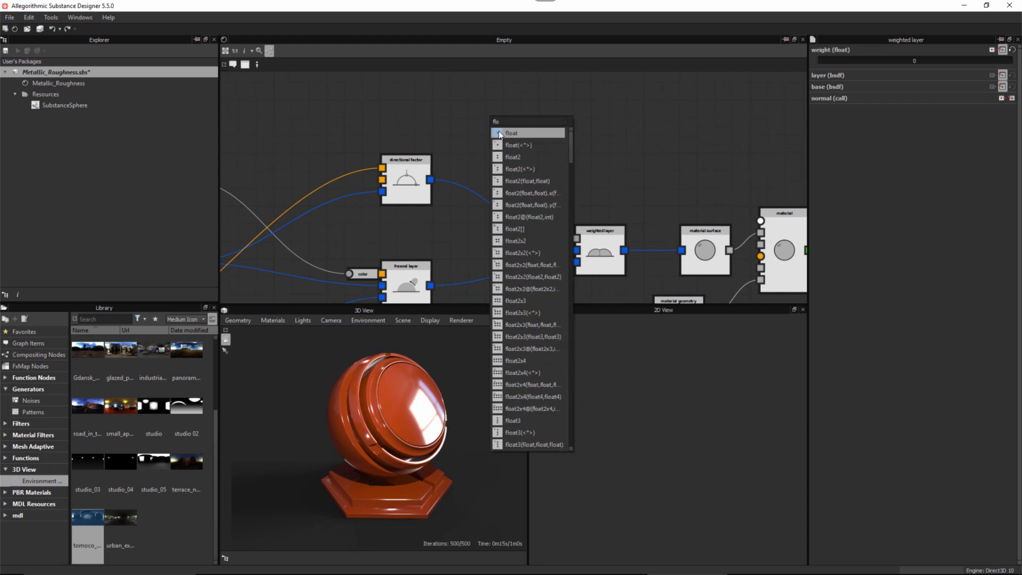
click(510, 133)
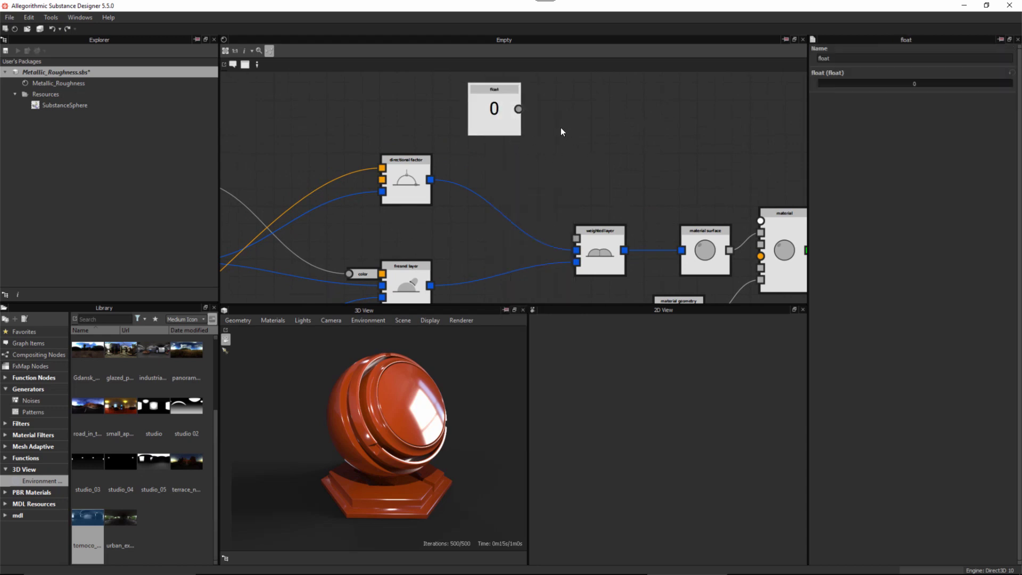
drag(519, 110, 580, 247)
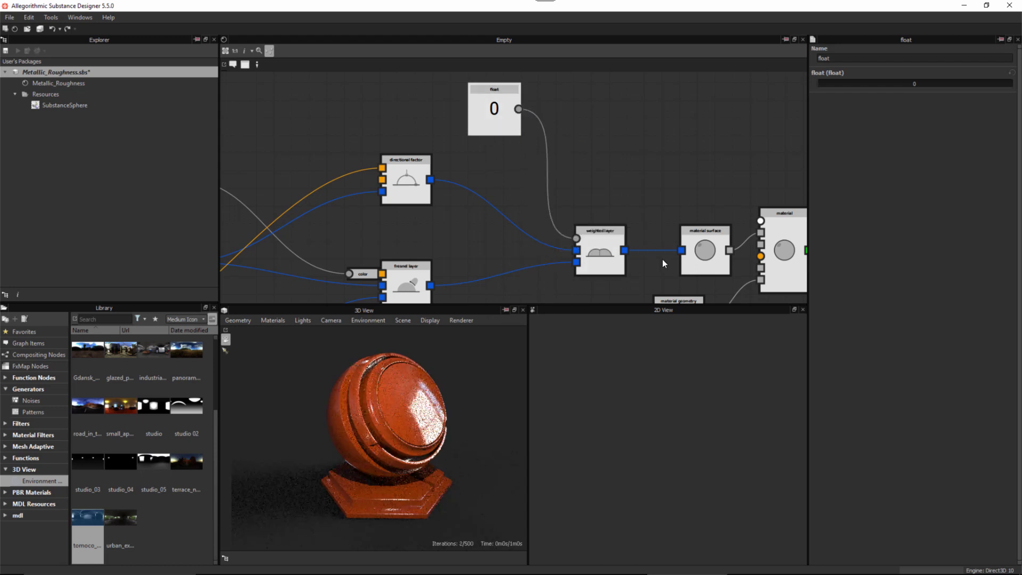
- Set the value of the float node feeding the weighted layer to 1
middle_drag(566, 127, 505, 124)
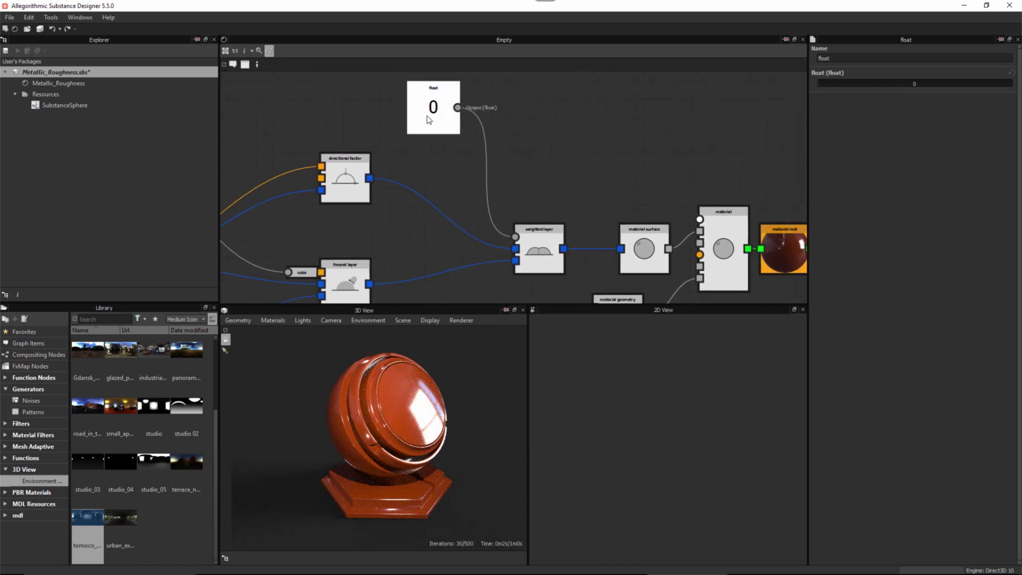
click(1005, 83)
drag(1015, 91, 1015, 92)
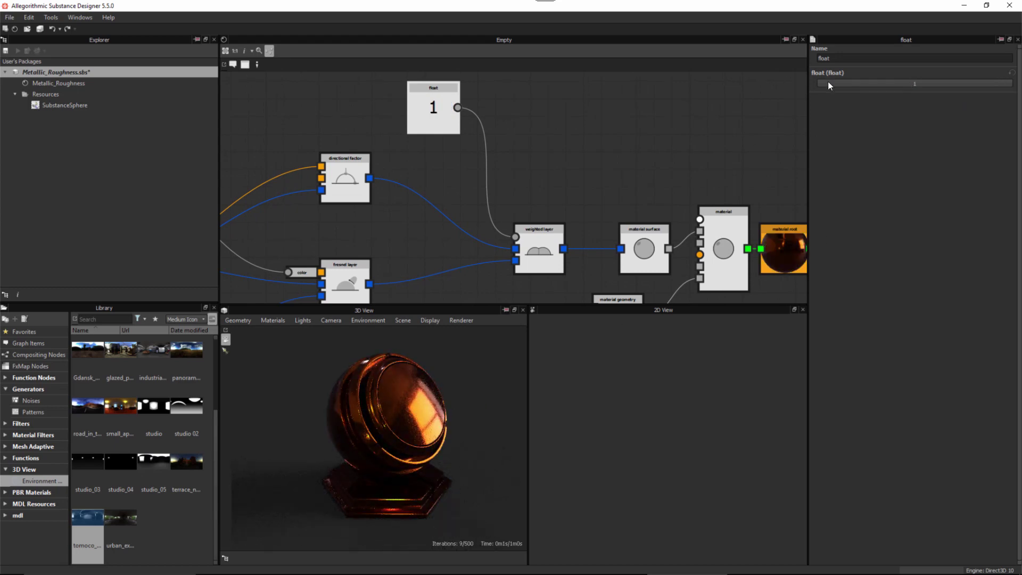
- Set the float constant feeding the weighted layer to 0 and expose it as a graph parameter
drag(828, 82, 778, 82)
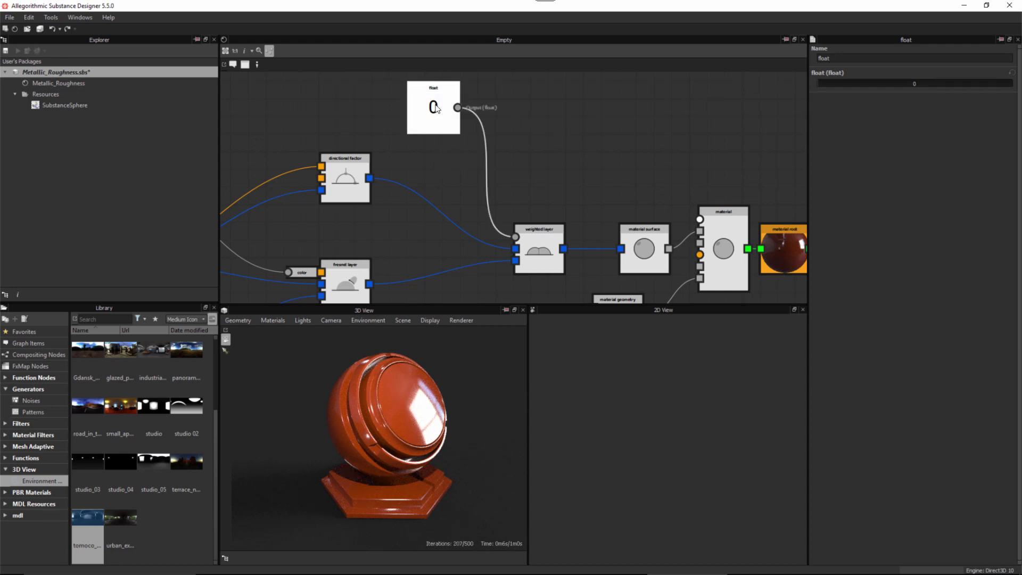
right_click(436, 109)
click(461, 146)
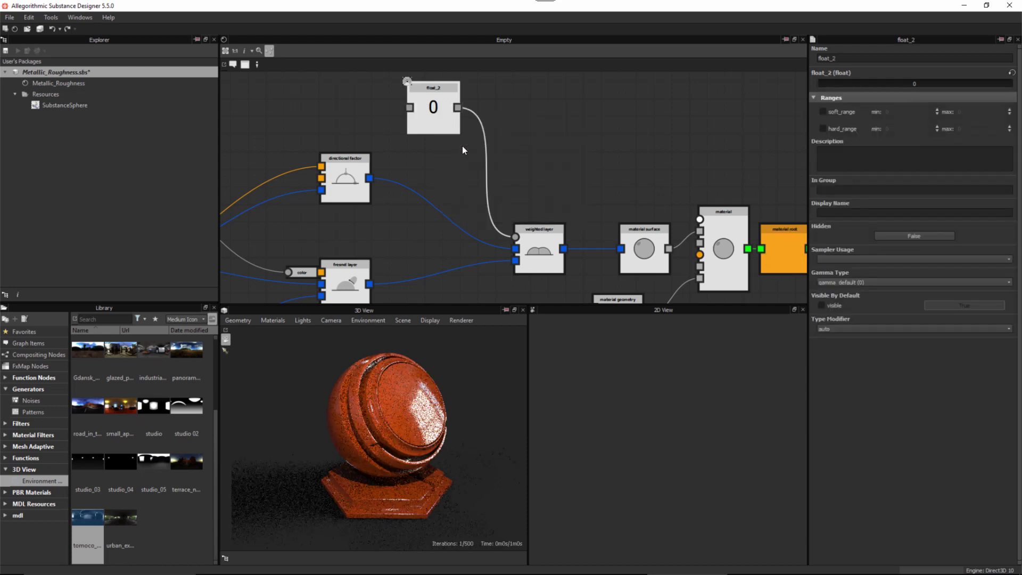
- Set the exposed float's gamma type to gamma_linear (1) and its sampler usage to metallic
click(846, 283)
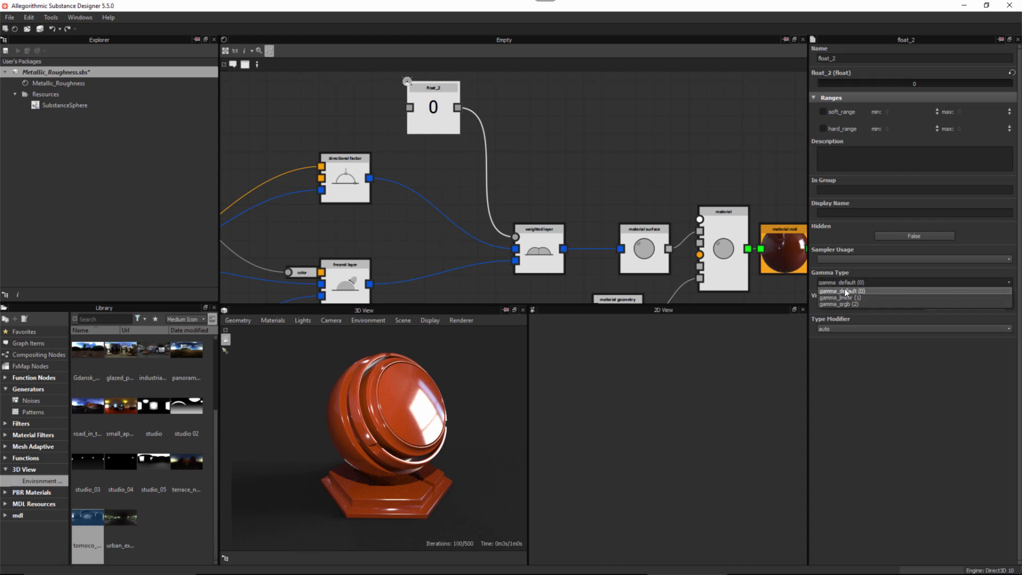
click(846, 298)
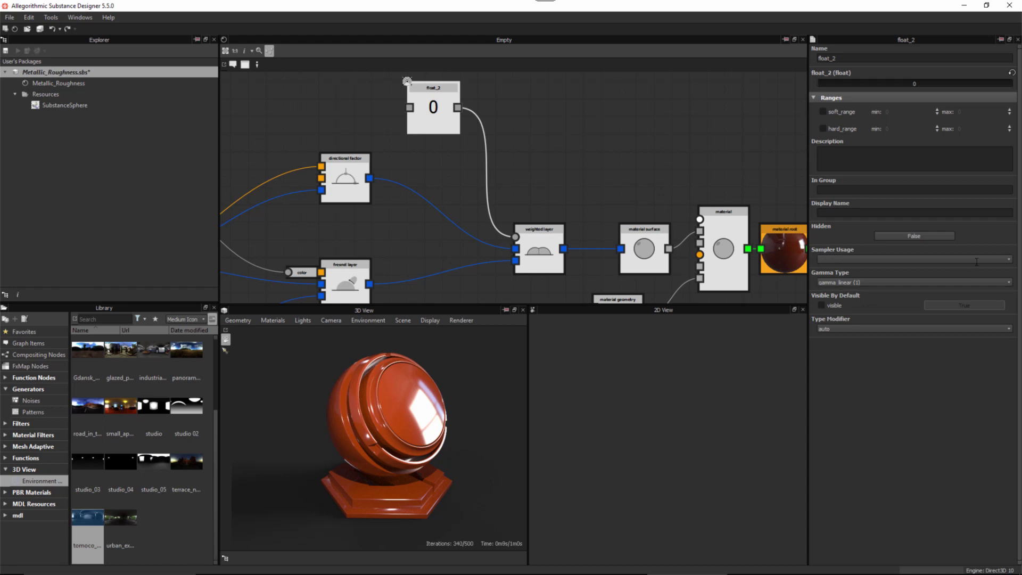
click(1009, 260)
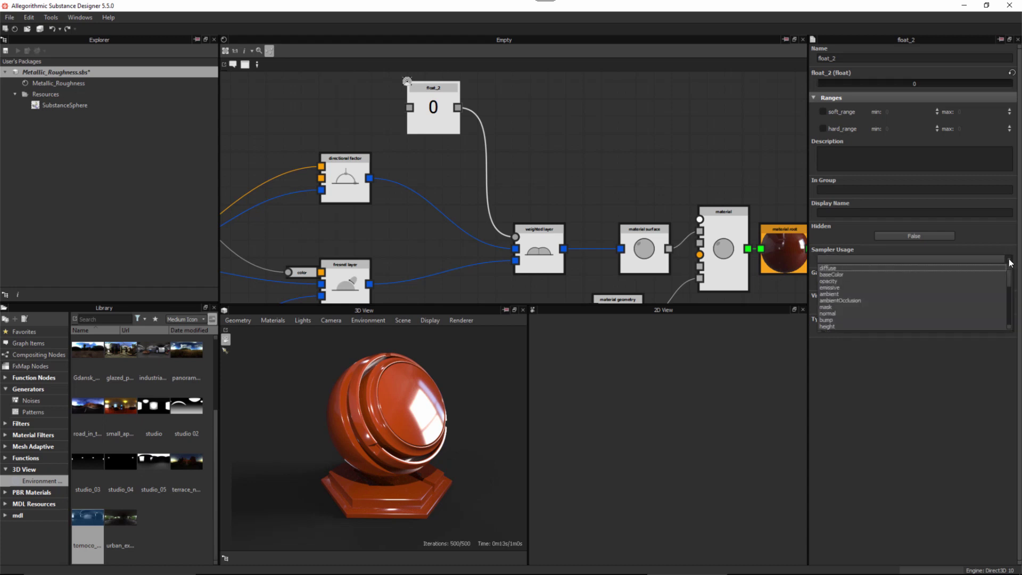
scroll(869, 299, down, 4)
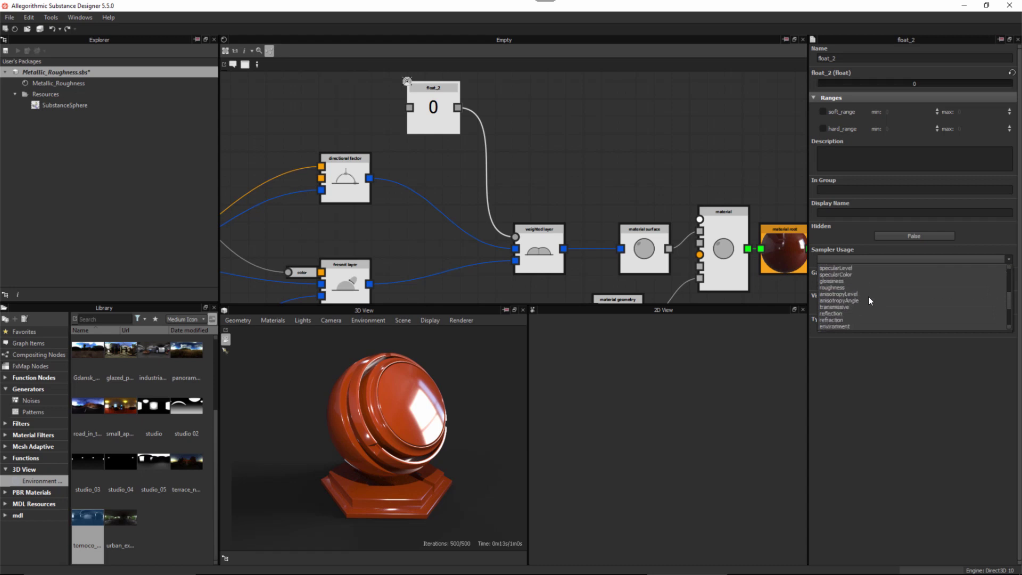
scroll(869, 298, up, 4)
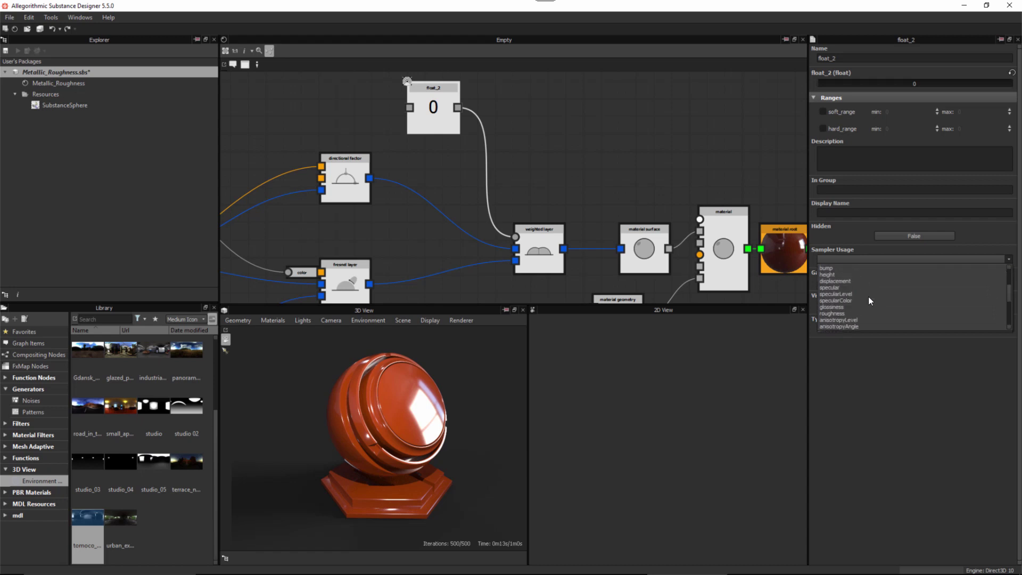
scroll(868, 296, down, 5)
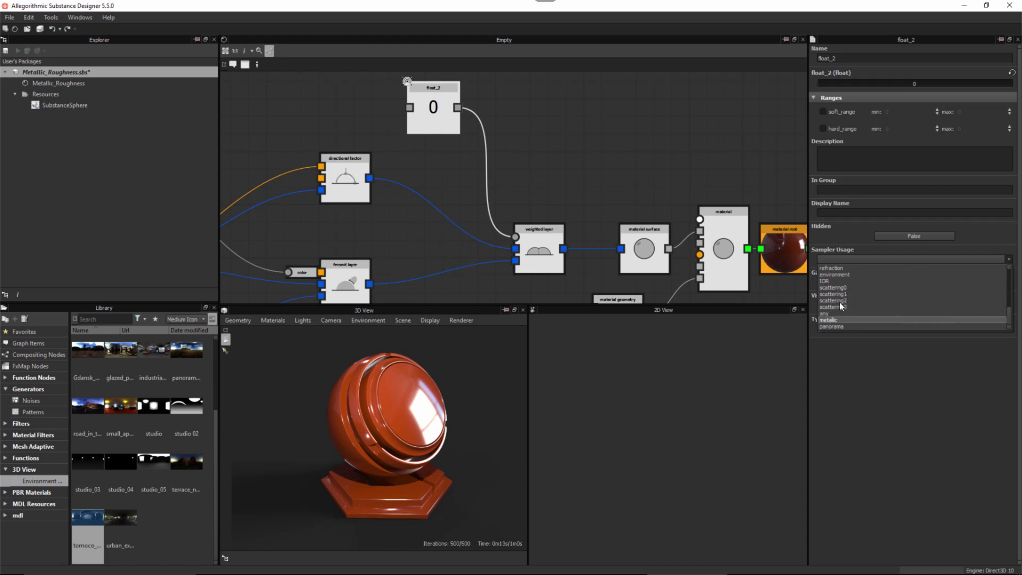
scroll(841, 293, up, 4)
scroll(841, 294, down, 4)
click(844, 337)
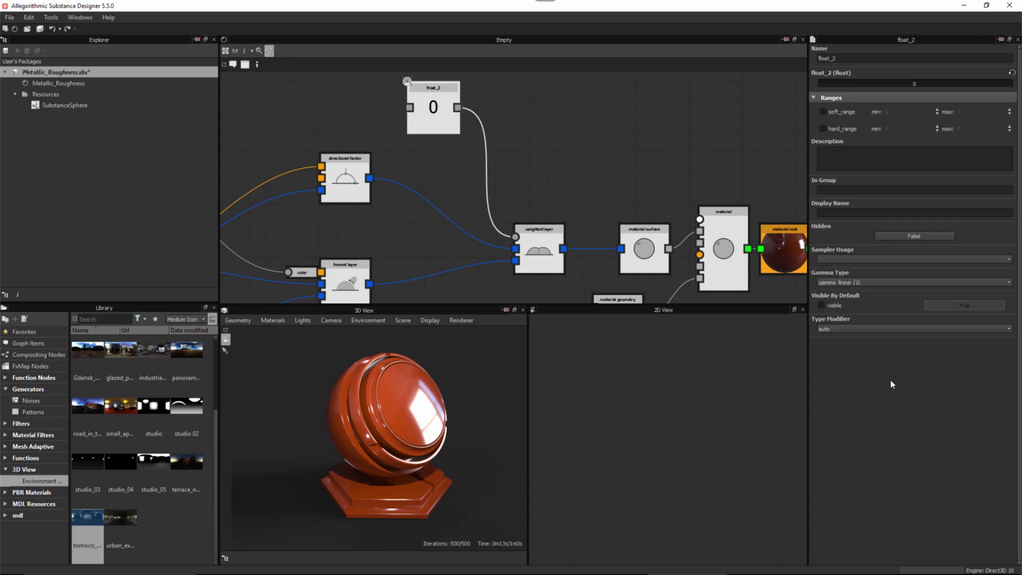
text(metallic)
click(879, 357)
- Give the exposed float parameter the display name "Metallic", reusing the sampler usage text with a capital M
double_click(849, 262)
key(ctrl+c)
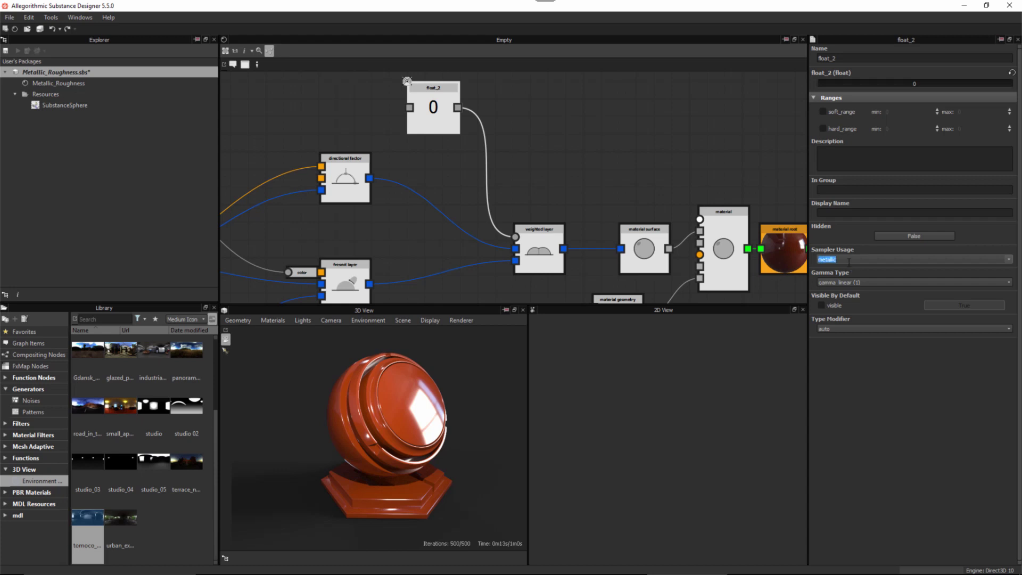
click(844, 212)
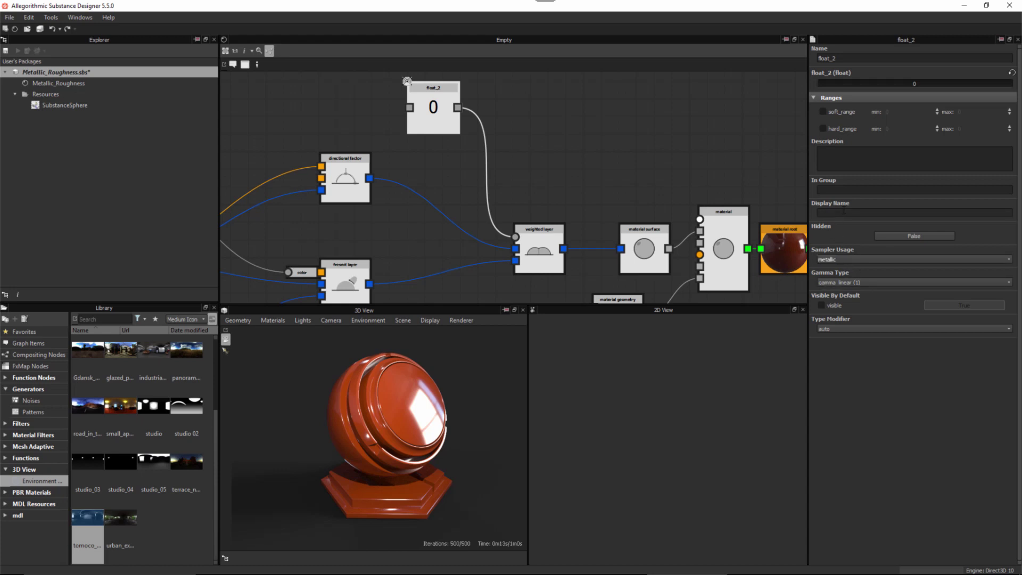
key(ctrl+v)
key(BackSpace)
text(M)
key(Return)
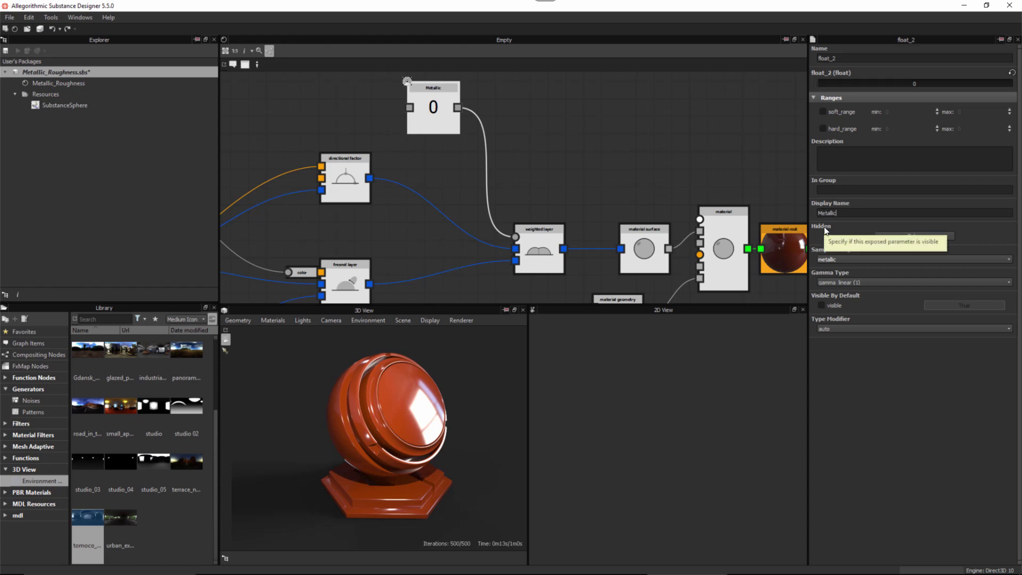
- Frame the whole material graph and review its exposed graph inputs
key(f)
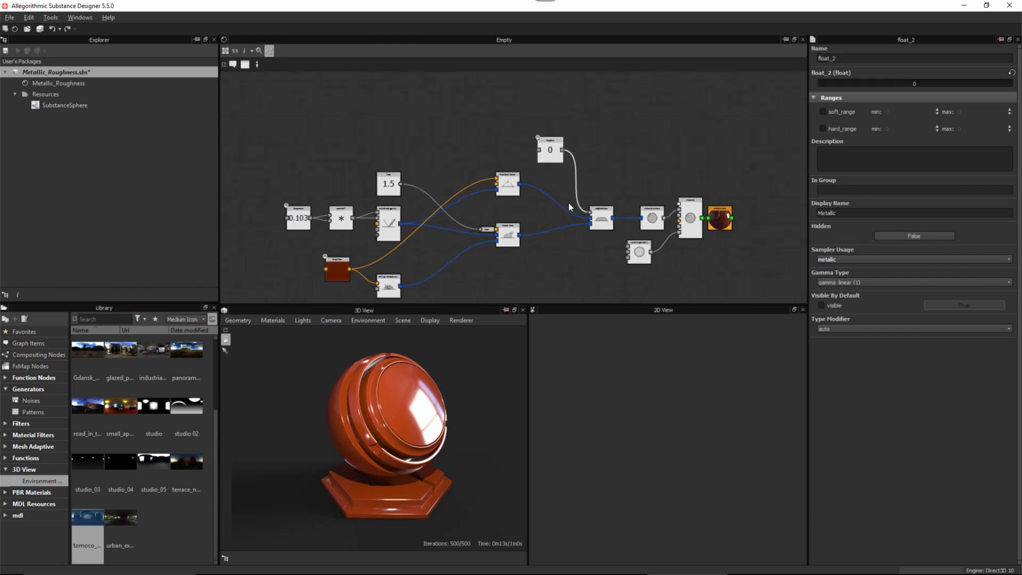
click(543, 243)
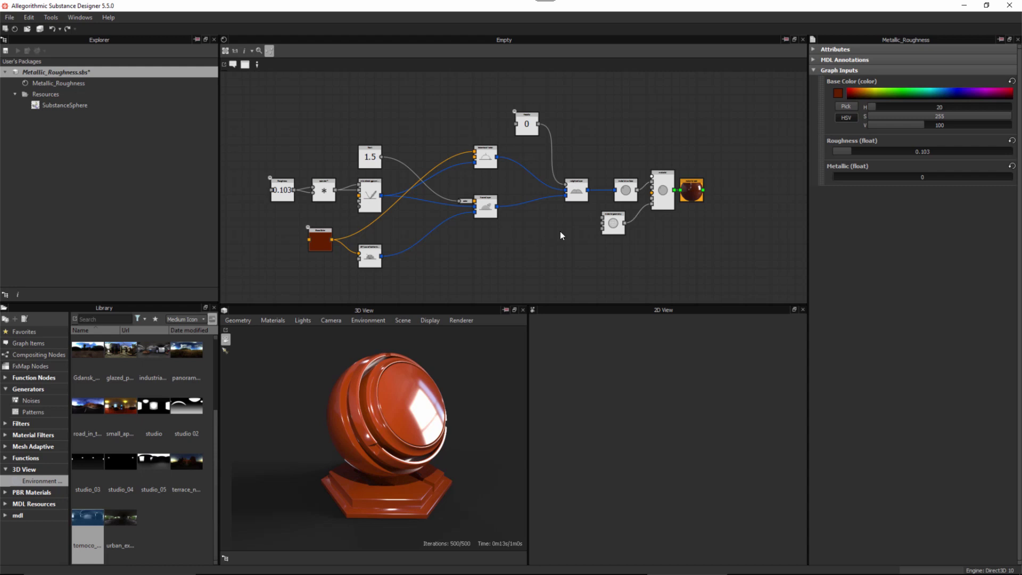
- Move the fresnel layer node slightly down, away from the directional factor node
scroll(503, 244, up, 3)
middle_drag(515, 248, 568, 245)
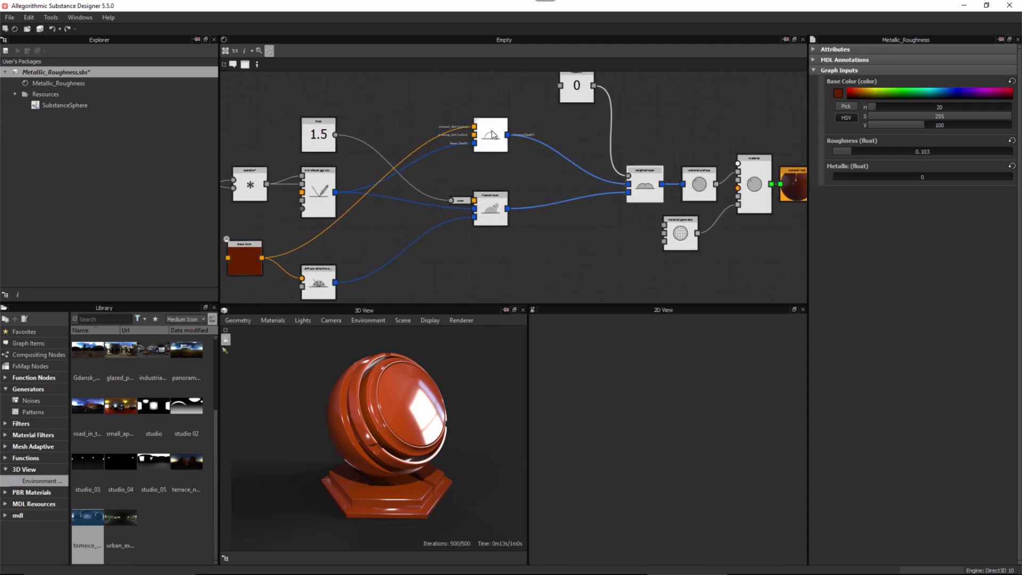
drag(493, 123, 493, 136)
drag(487, 198, 490, 213)
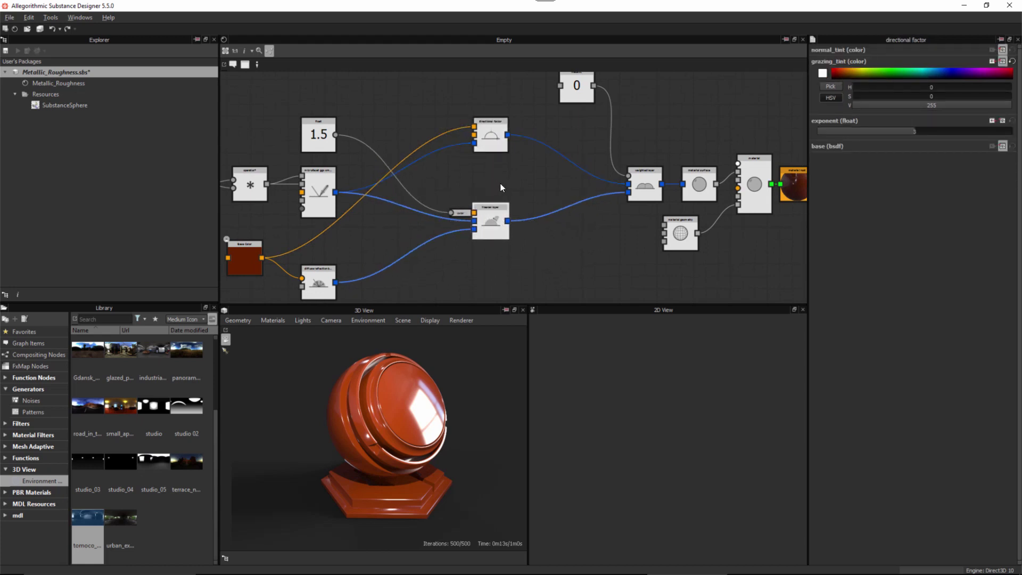
- Add a custom_curve_layer node in the empty graph area below the fresnel layer
middle_drag(490, 198, 512, 169)
scroll(513, 169, up, 1)
middle_drag(505, 254, 501, 245)
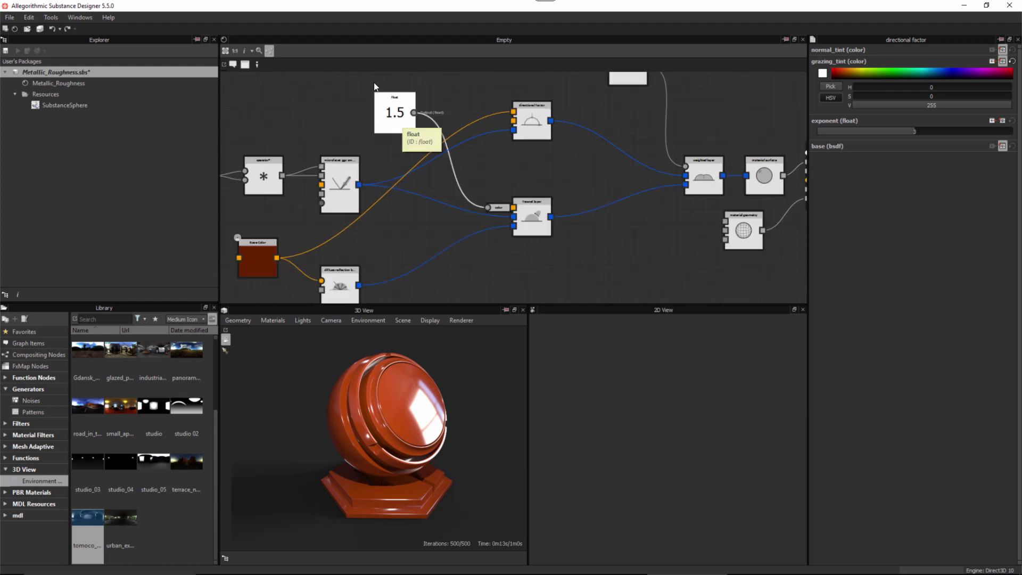
middle_drag(572, 259, 524, 213)
scroll(524, 215, up, 1)
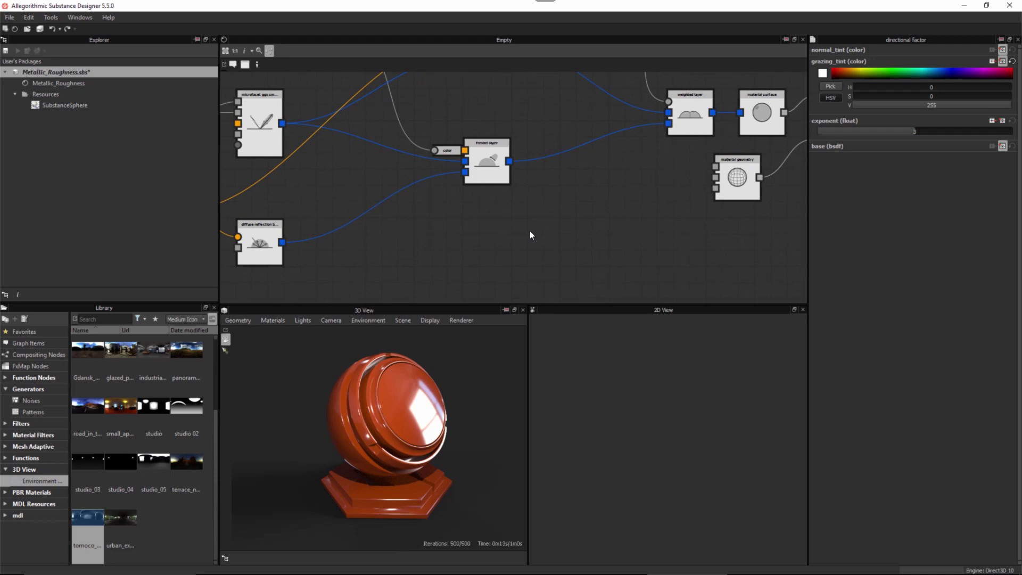
right_click(530, 232)
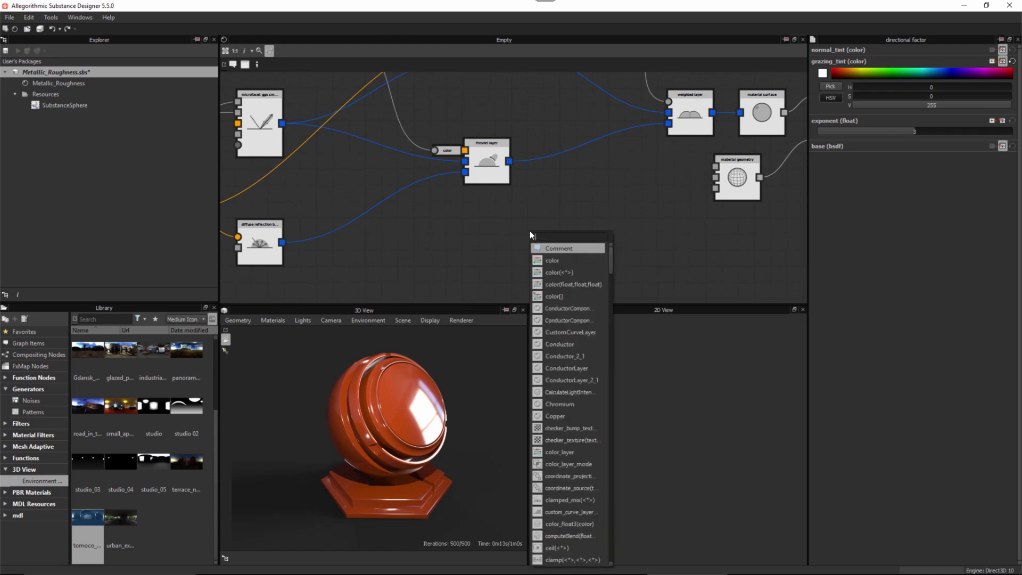
text(cus)
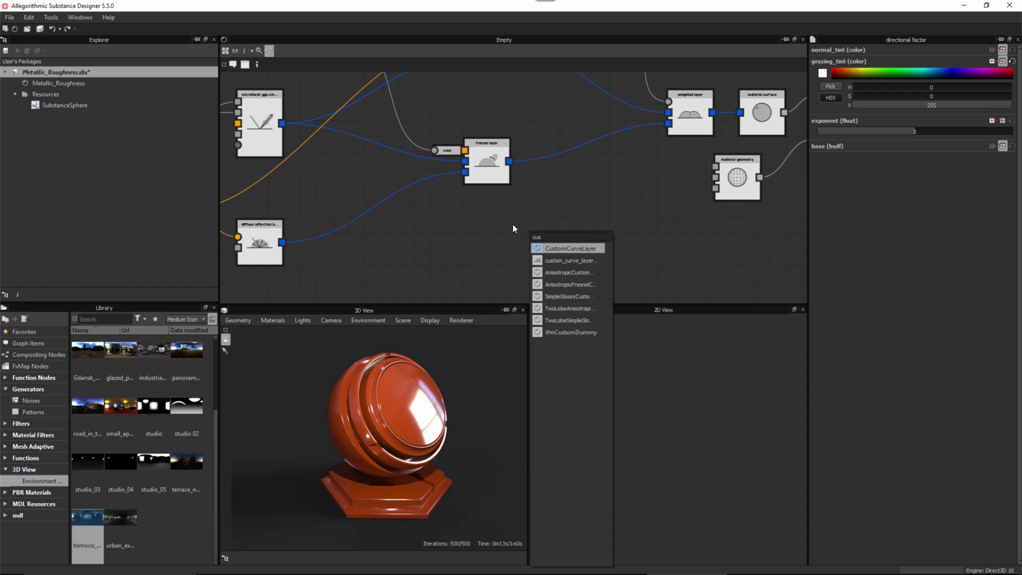
click(577, 261)
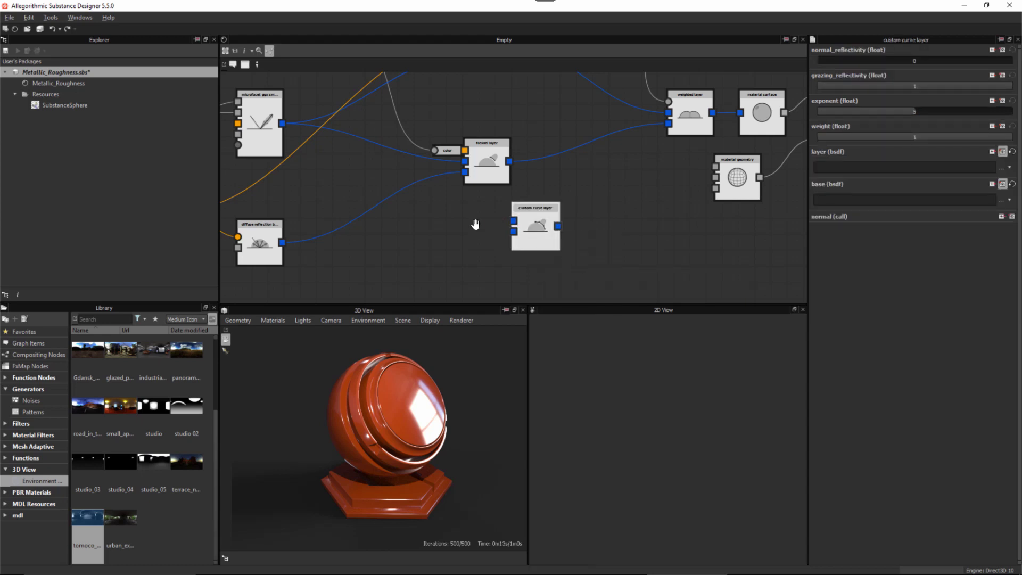
- Expose normal_reflectivity as an input connector on the custom curve layer node
middle_drag(476, 224, 474, 240)
scroll(500, 254, up, 1)
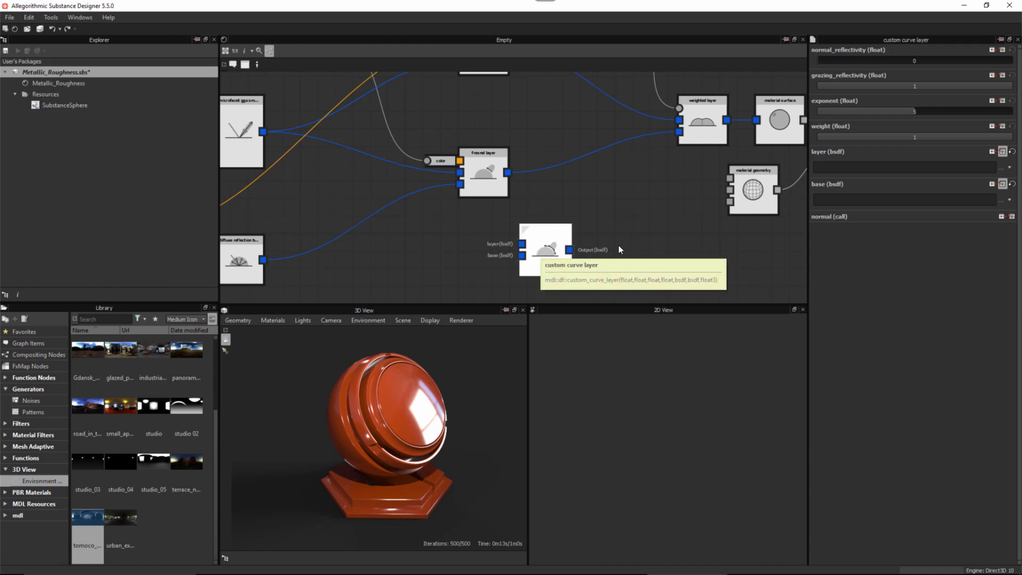
click(1003, 51)
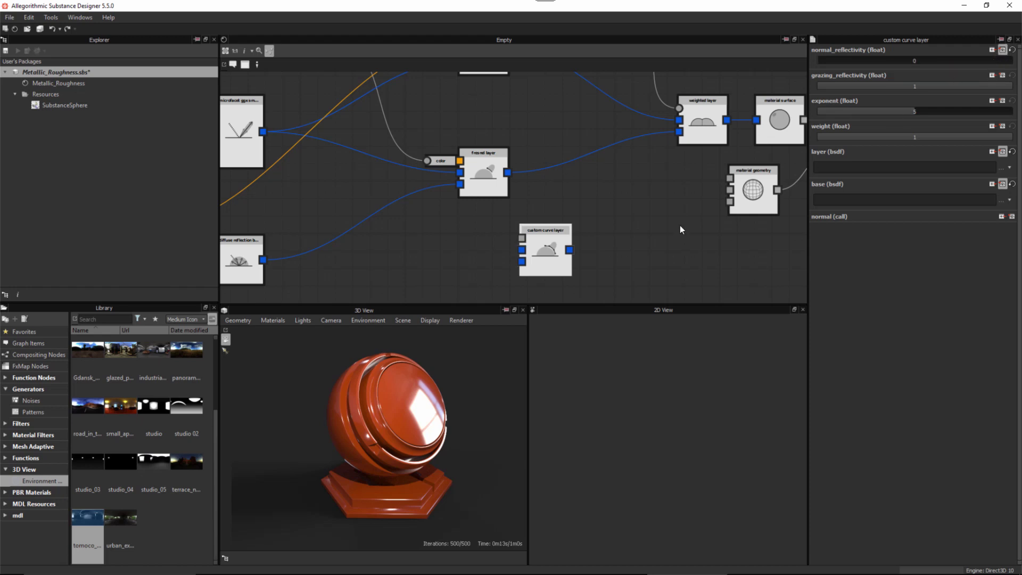
- Line up the custom curve layer beneath the fresnel layer, shifting the fresnel layer and the 1.5 float node to make room
middle_drag(420, 268, 464, 279)
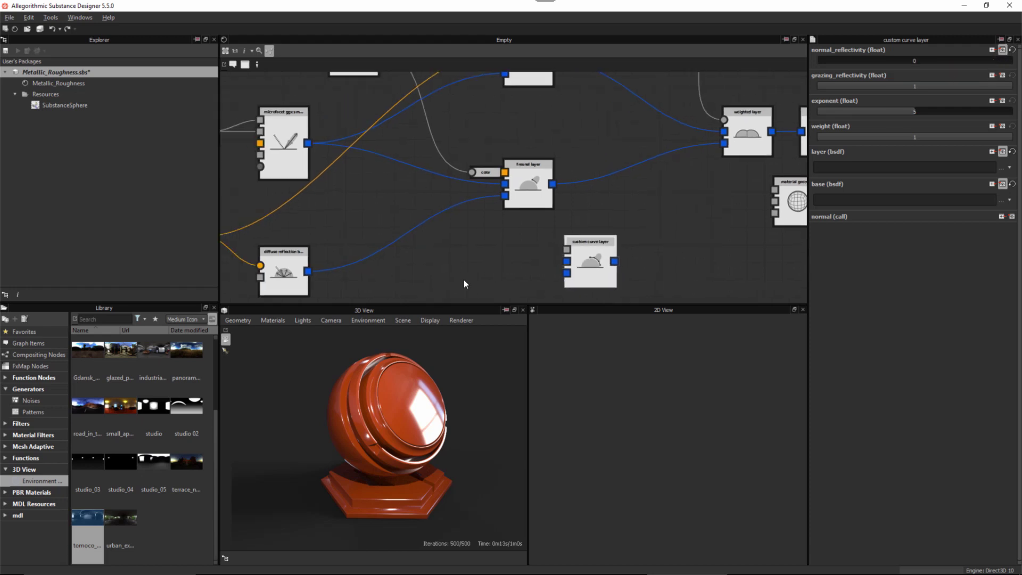
scroll(465, 280, down, 1)
drag(573, 266, 515, 259)
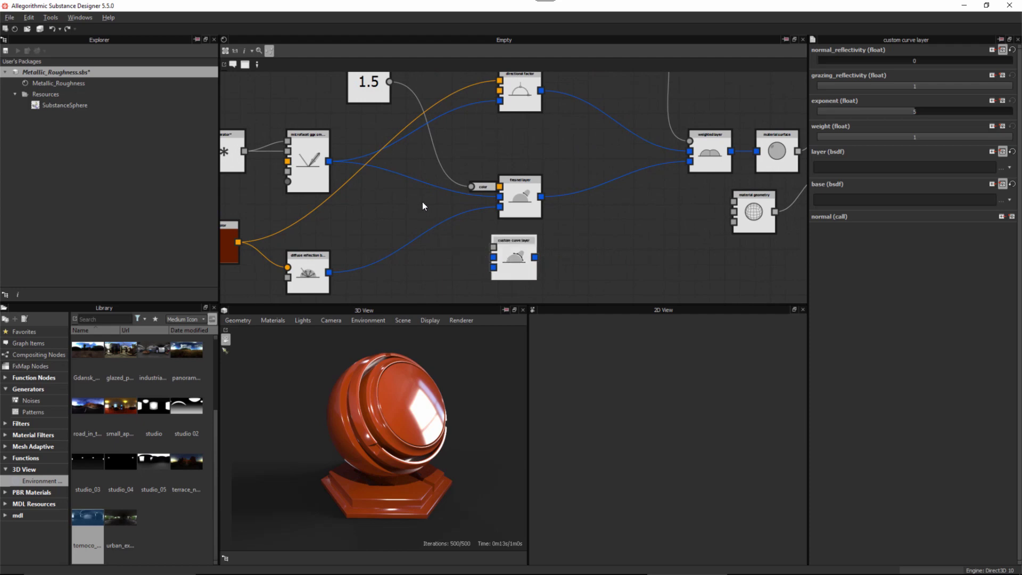
middle_drag(455, 203, 462, 225)
drag(512, 202, 505, 180)
drag(381, 109, 396, 102)
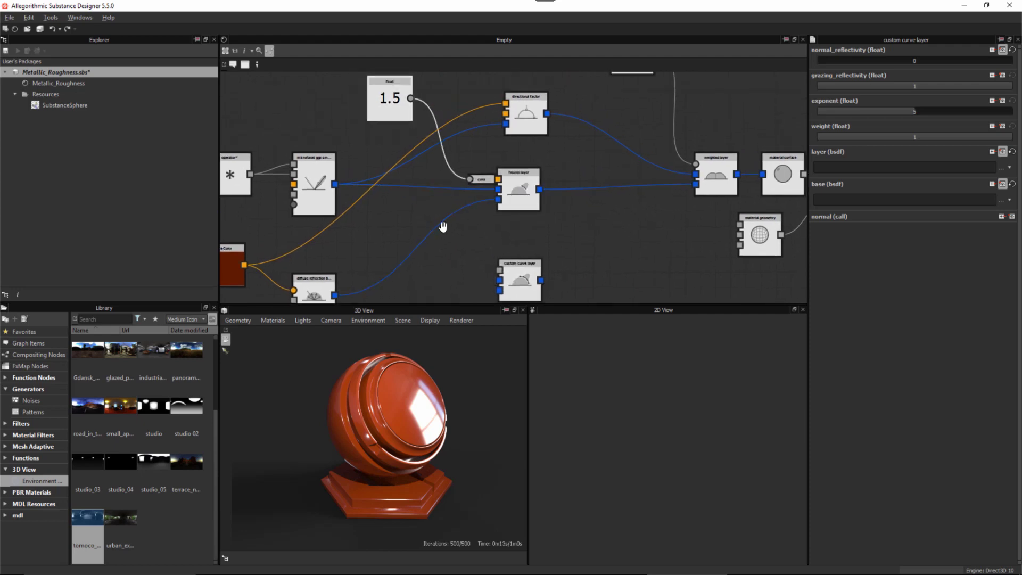
middle_drag(442, 228, 443, 202)
click(528, 161)
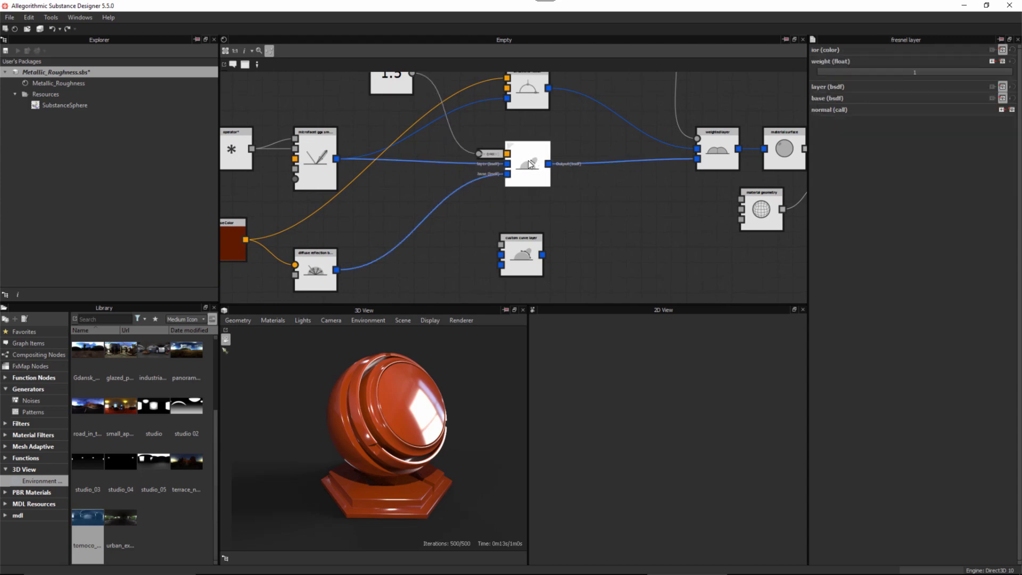
scroll(518, 170, up, 1)
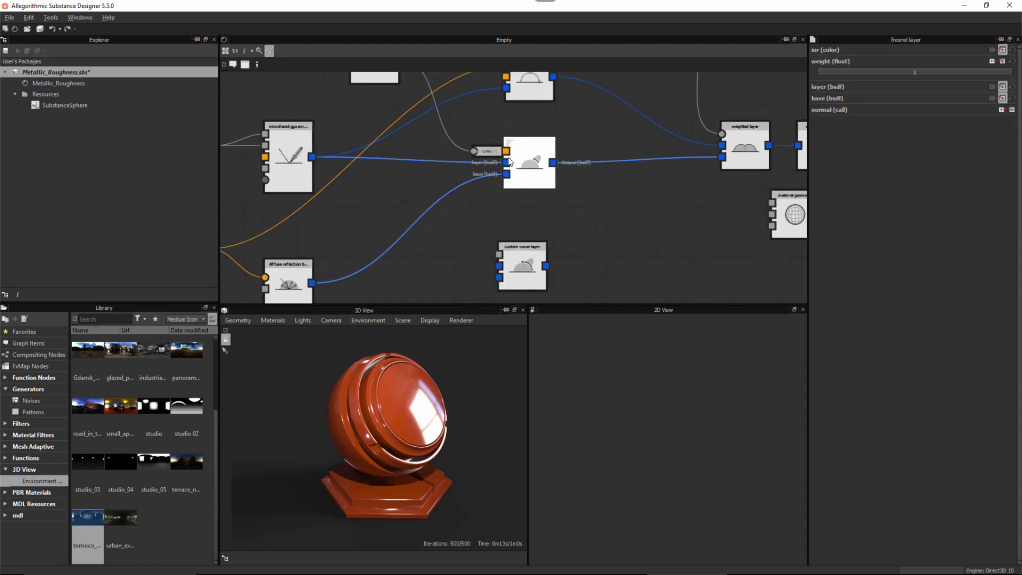
middle_drag(502, 255, 498, 238)
drag(501, 249, 509, 249)
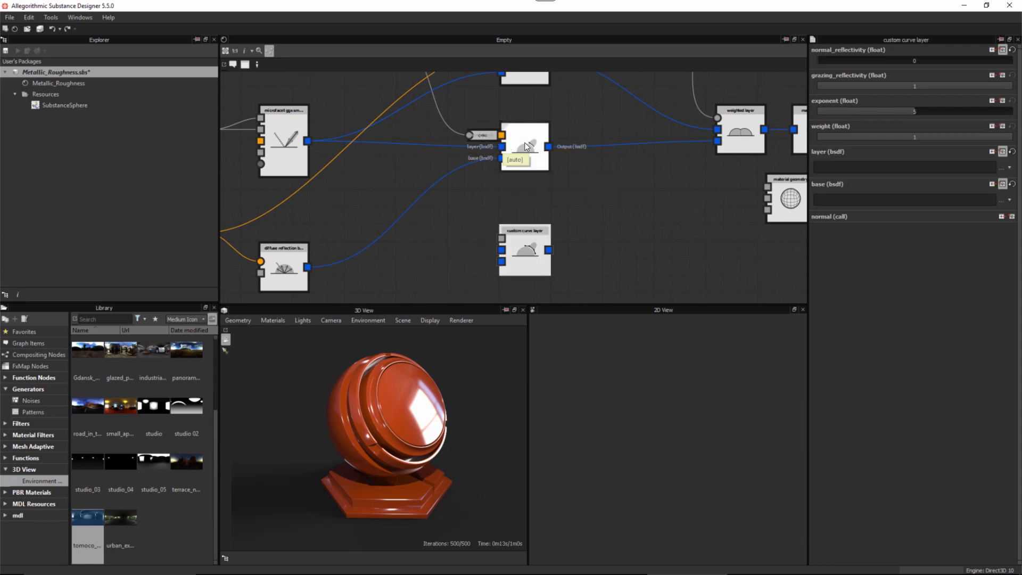
- Compare the fresnel layer's input connectors with those of the custom curve layer
middle_drag(483, 137, 474, 177)
scroll(474, 178, up, 2)
click(524, 196)
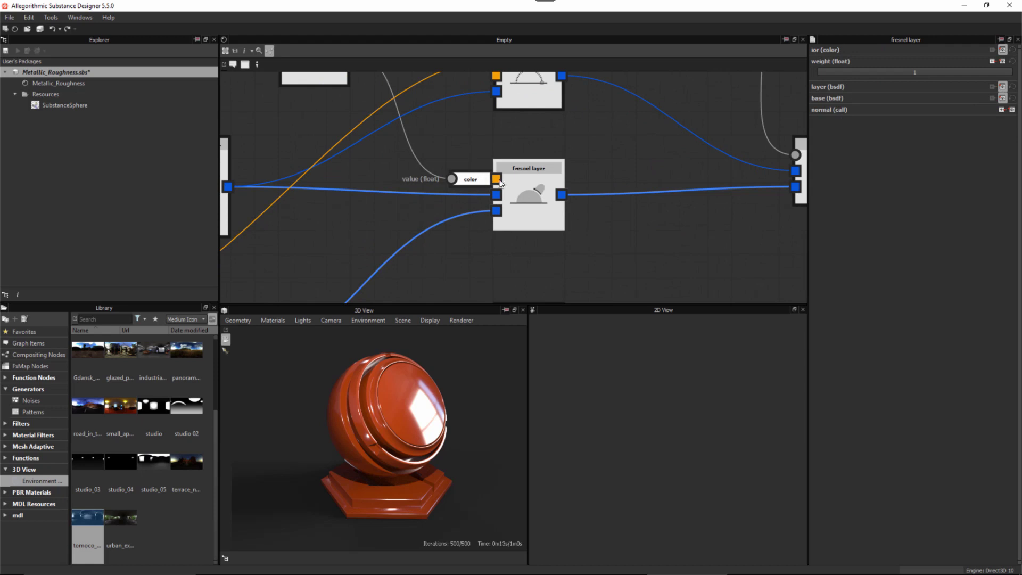
middle_drag(429, 158, 439, 184)
middle_drag(484, 153, 470, 35)
alt+right_drag(503, 217, 507, 220)
middle_drag(481, 226, 563, 189)
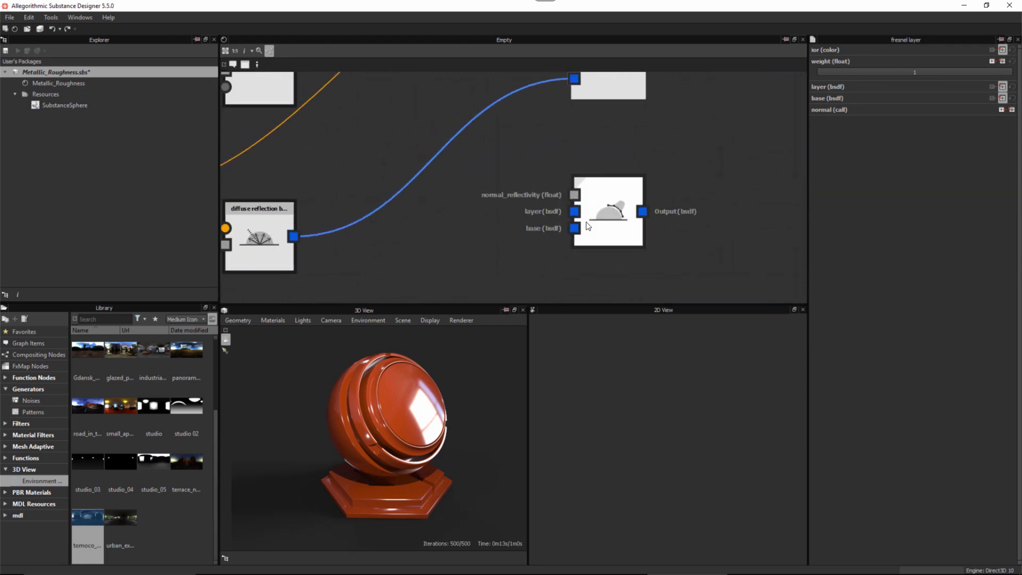
- Reposition the custom curve layer node up and closer to the microfacet and diffuse reflection nodes
drag(610, 224, 582, 229)
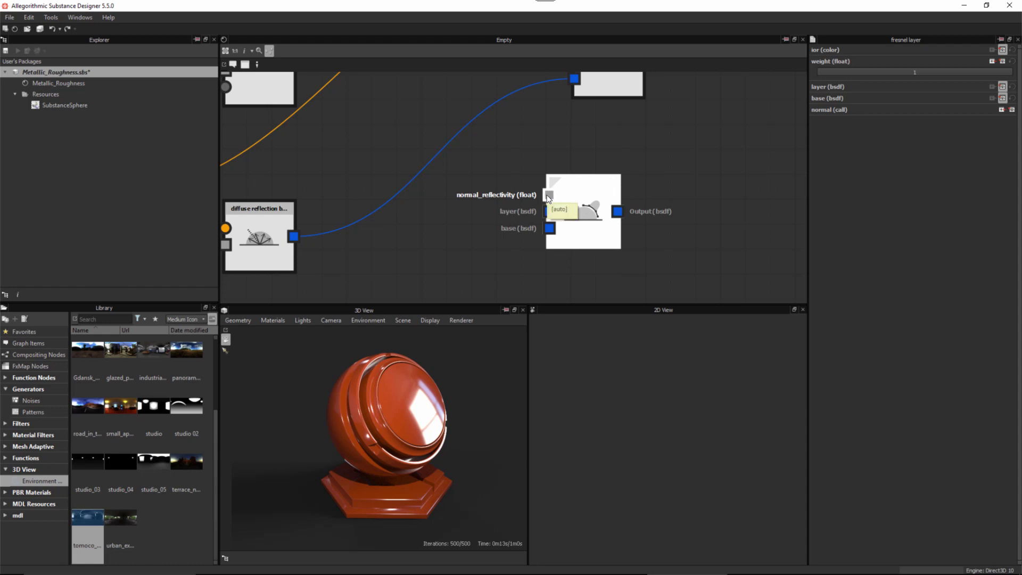
scroll(440, 223, down, 2)
middle_drag(439, 221, 463, 259)
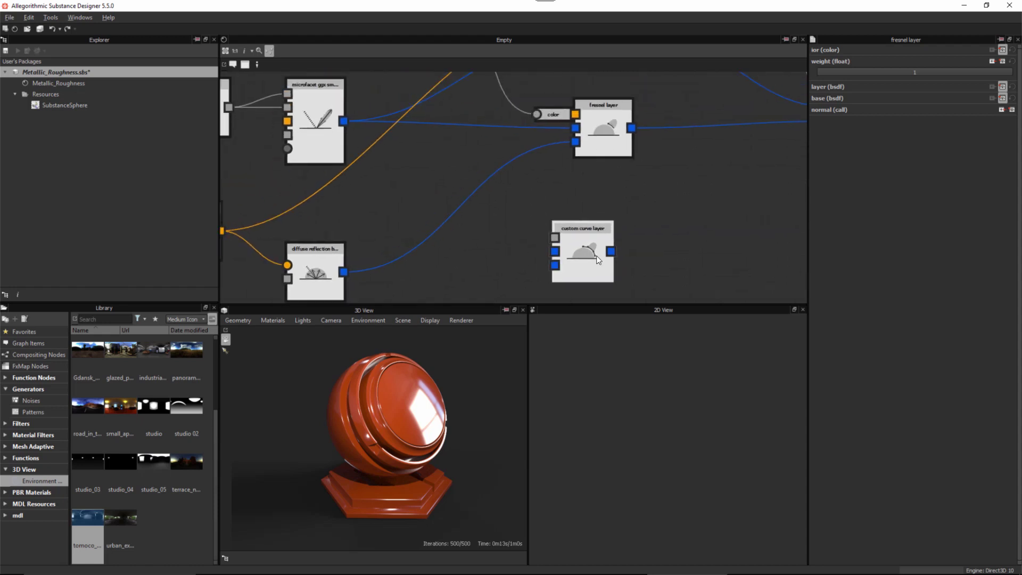
drag(574, 252, 554, 232)
middle_drag(467, 228, 487, 234)
scroll(486, 233, down, 1)
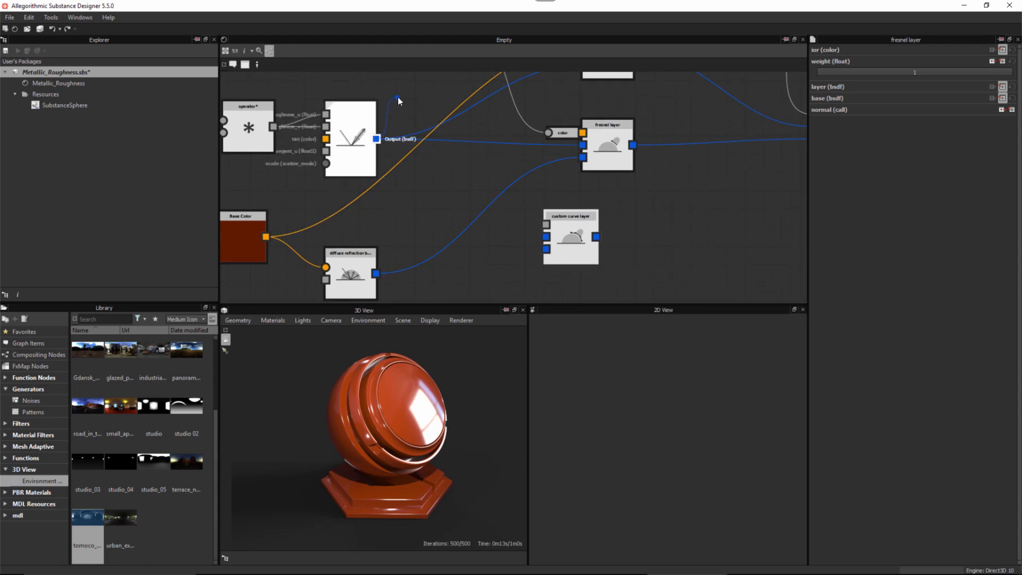
- Connect the microfacet ggx output to the custom curve layer's layer input and the diffuse reflection output to its base input
drag(410, 185, 545, 236)
drag(378, 274, 582, 224)
scroll(542, 211, down, 2)
middle_drag(602, 168, 553, 209)
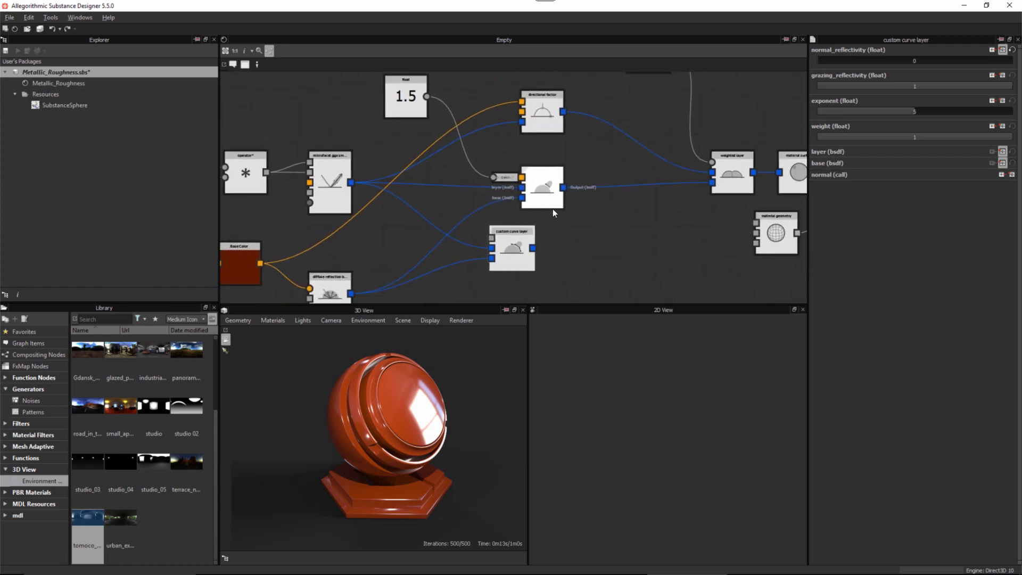
- Align the custom curve layer directly beneath the fresnel layer and move the 1.5 float node farther from the layer nodes
drag(505, 249, 532, 254)
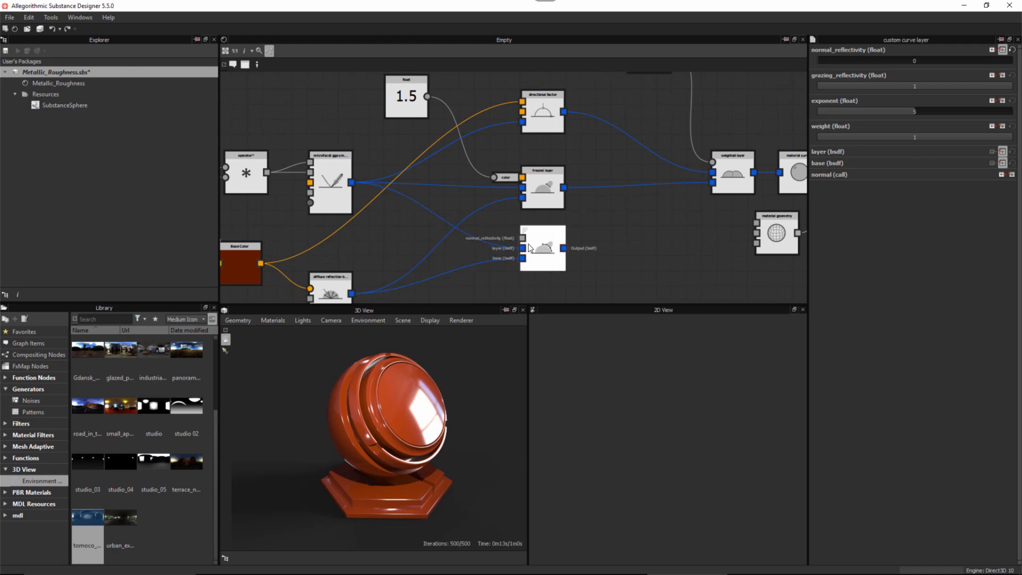
middle_drag(475, 238, 497, 209)
click(421, 98)
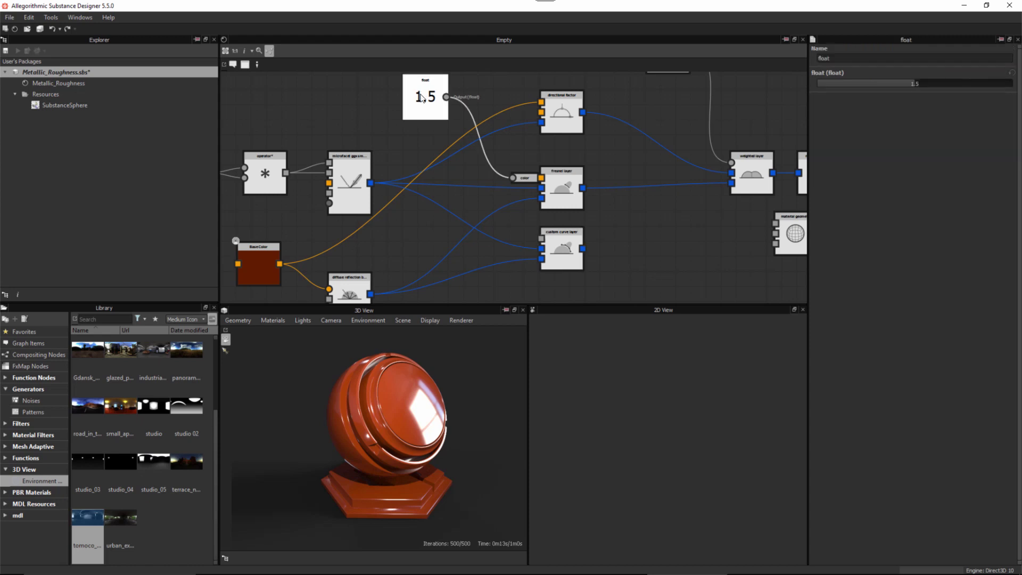
drag(422, 95, 376, 97)
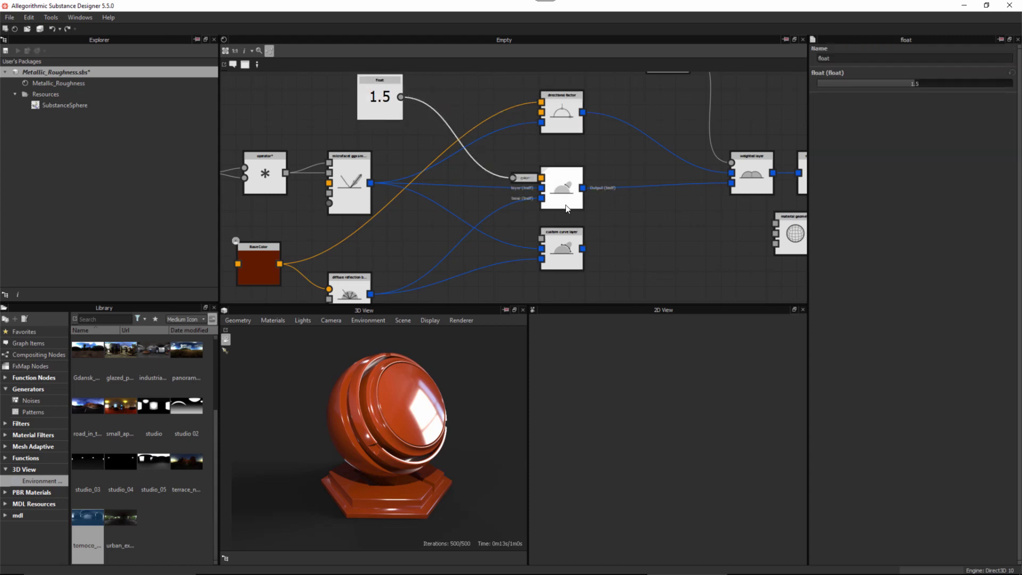
- Connect the custom curve layer's output to the weighted layer's lowest input in place of the fresnel layer
middle_drag(603, 244, 519, 227)
scroll(501, 224, up, 1)
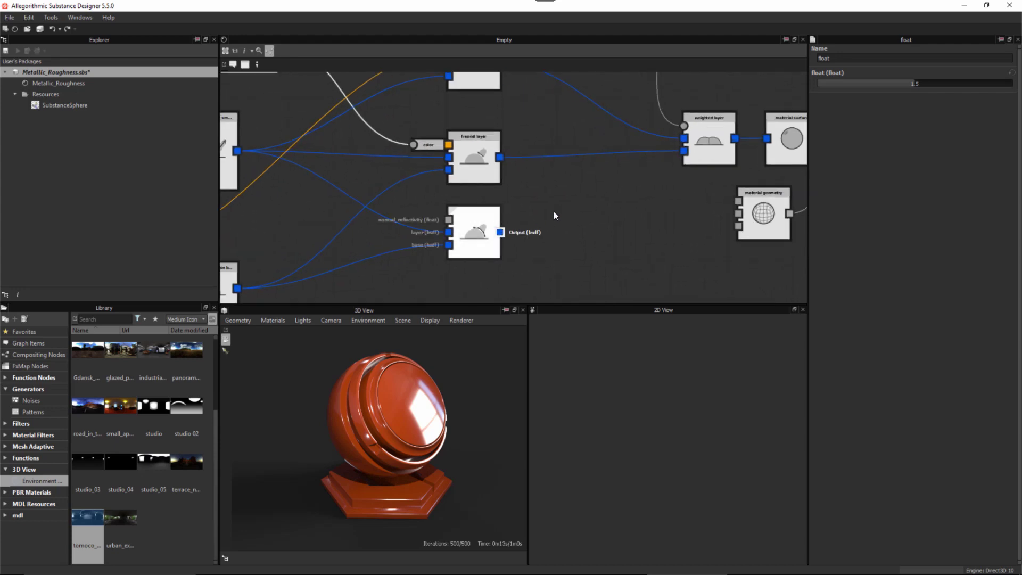
drag(629, 168, 685, 152)
- Delete the disconnected fresnel layer and the color conversion node that fed it
middle_drag(513, 212, 532, 231)
scroll(532, 229, down, 1)
drag(553, 151, 492, 189)
drag(566, 150, 483, 203)
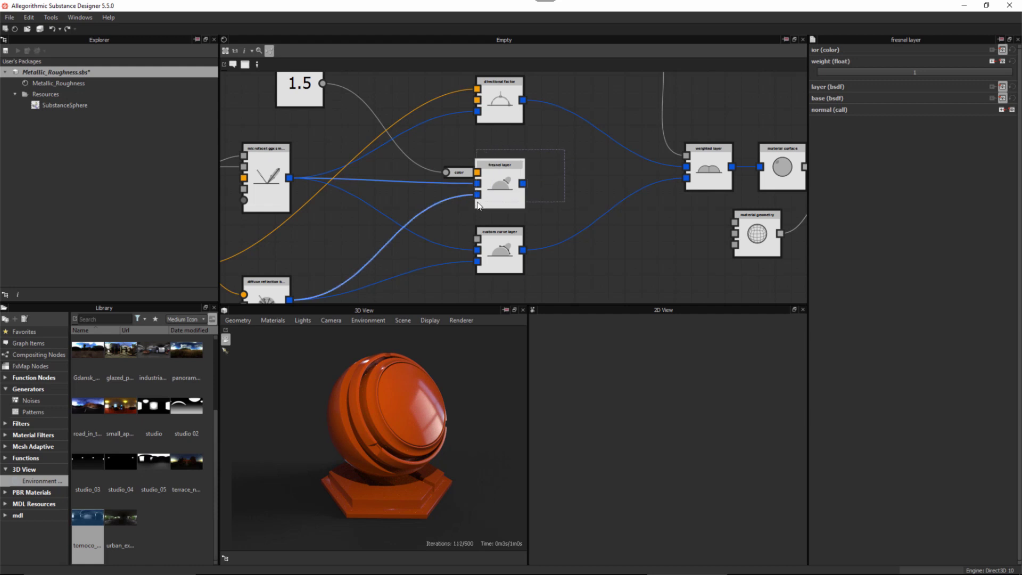
key(Delete)
mouse_move(477, 219)
alt+middle_down()
mouse_move(481, 270)
mouse_move(476, 222)
mouse_move(481, 233)
alt+middle_up()
scroll(462, 219, down, 1)
click(465, 93)
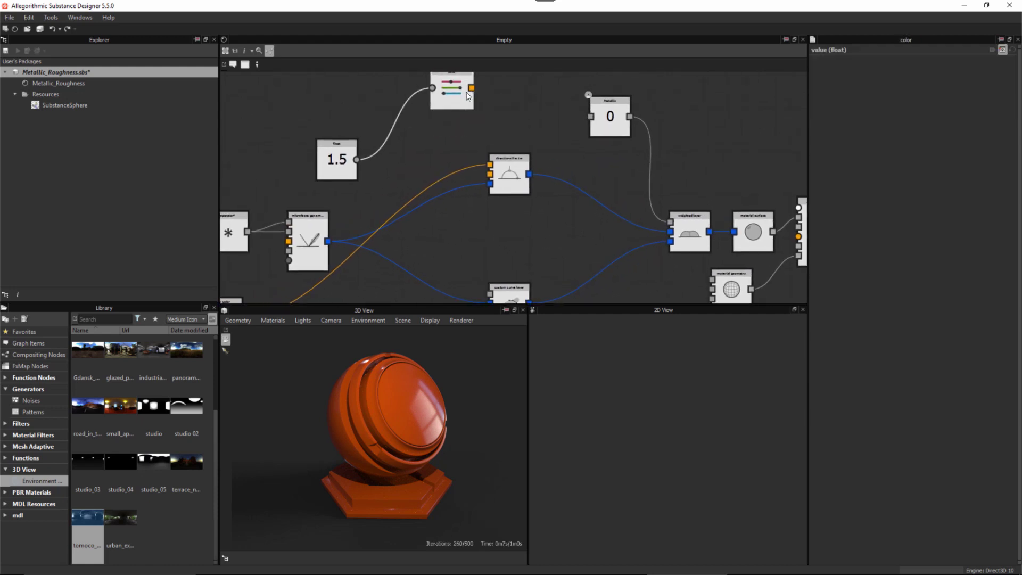
key(Delete)
- Move the 1.5 float node down beside the custom curve layer and lower the custom curve layer to make room
middle_drag(470, 186, 476, 150)
drag(355, 121, 377, 129)
middle_drag(505, 234, 503, 207)
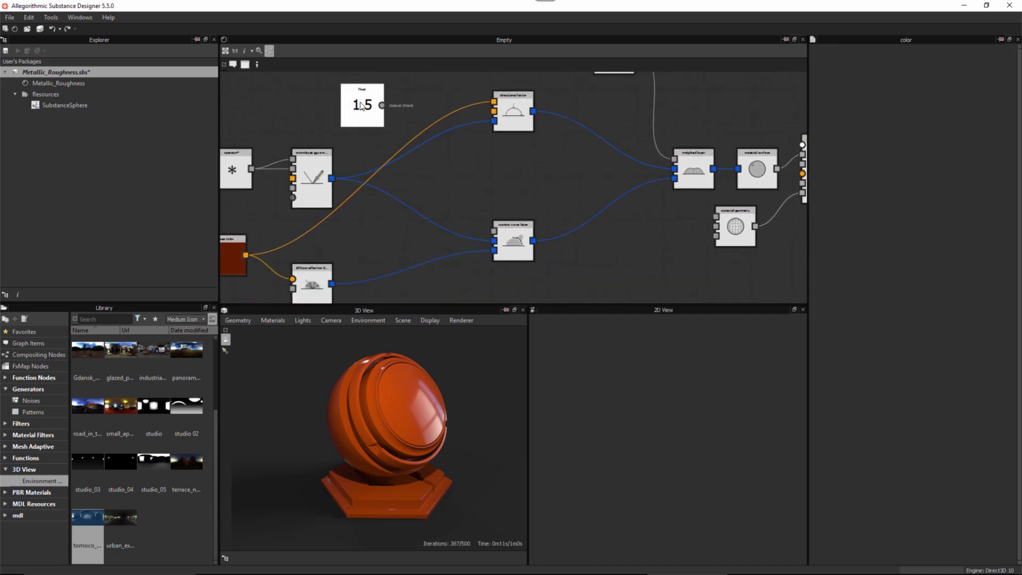
drag(366, 104, 475, 183)
middle_drag(533, 199, 536, 143)
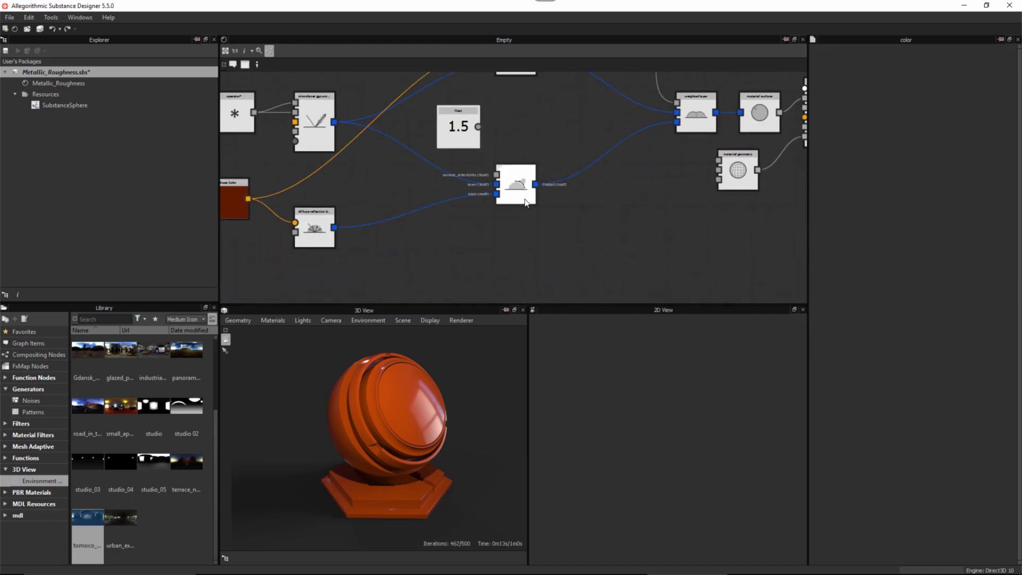
drag(529, 199, 531, 229)
- Raise the directional factor node slightly and fine-tune the placement of the custom curve layer and the 1.5 float node
middle_drag(645, 199, 571, 244)
scroll(570, 245, down, 1)
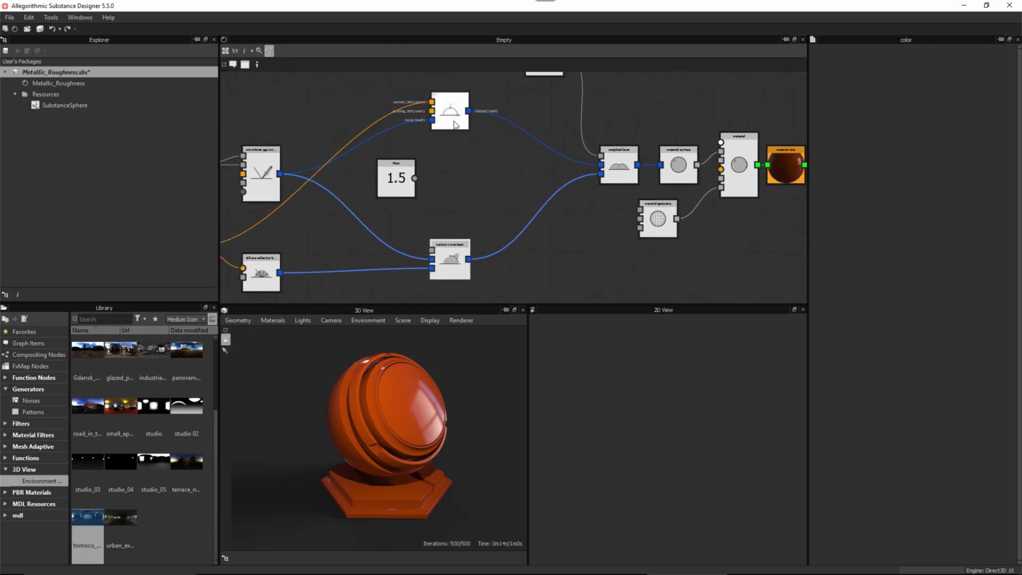
drag(452, 124, 451, 110)
middle_drag(447, 220, 561, 195)
drag(568, 237, 574, 243)
scroll(526, 184, up, 2)
middle_drag(527, 185, 519, 182)
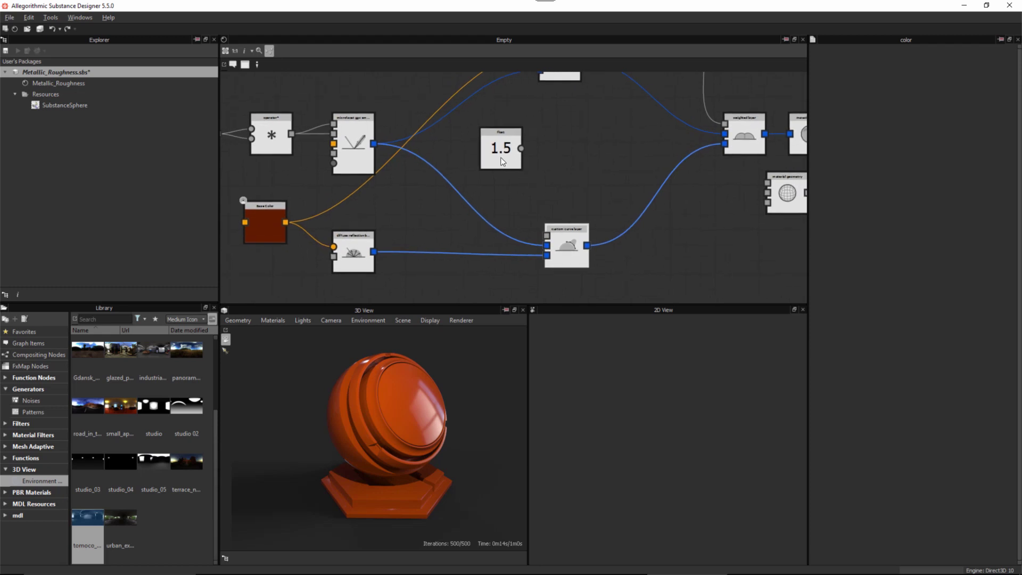
drag(496, 160, 484, 165)
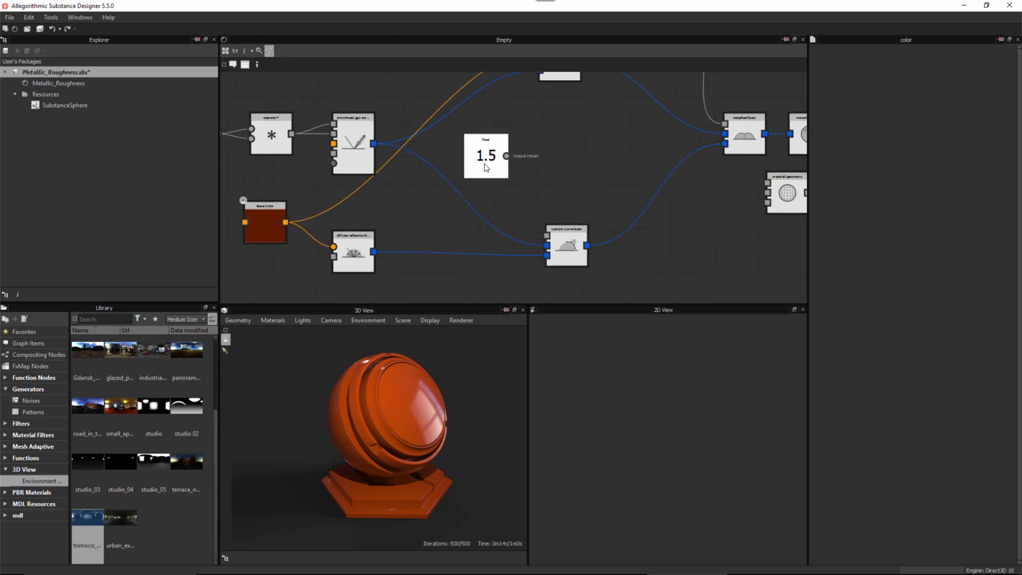
- Check the custom curve layer's normal_reflectivity input and set the nearby float node's value to 0.04
alt+right_drag(538, 184, 546, 210)
click(572, 259)
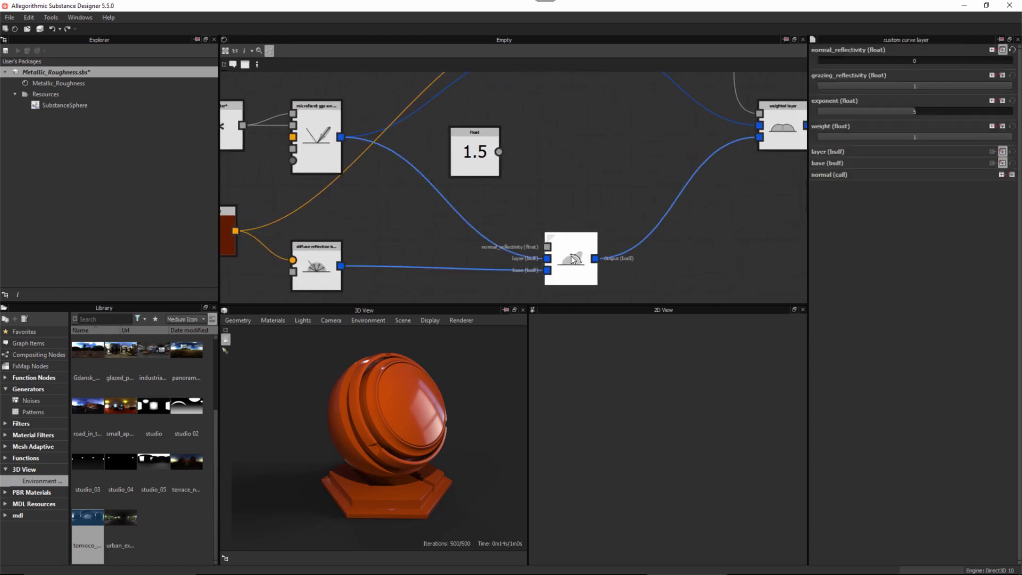
middle_drag(540, 190, 541, 182)
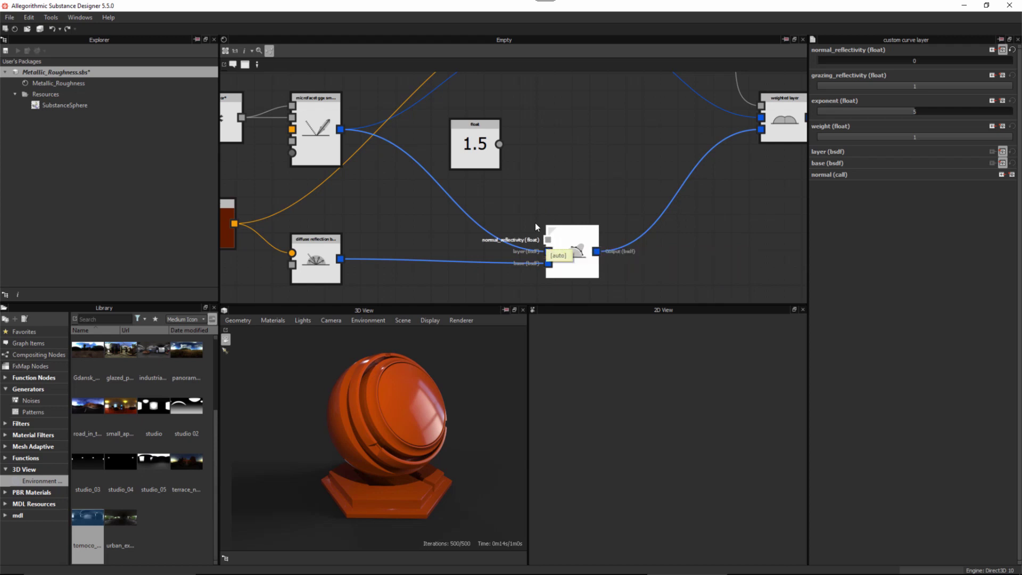
scroll(546, 243, up, 2)
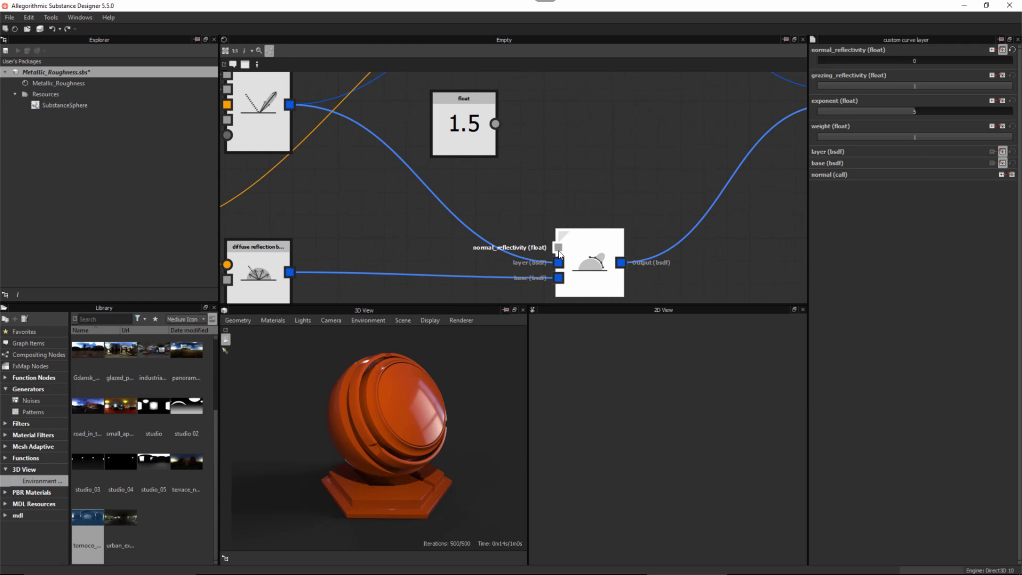
click(457, 132)
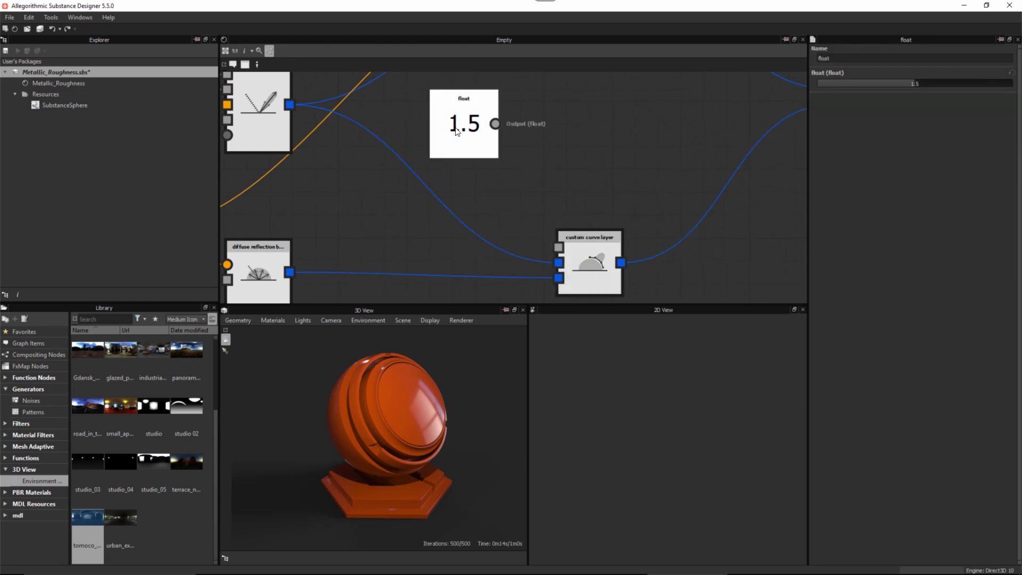
drag(457, 132, 461, 144)
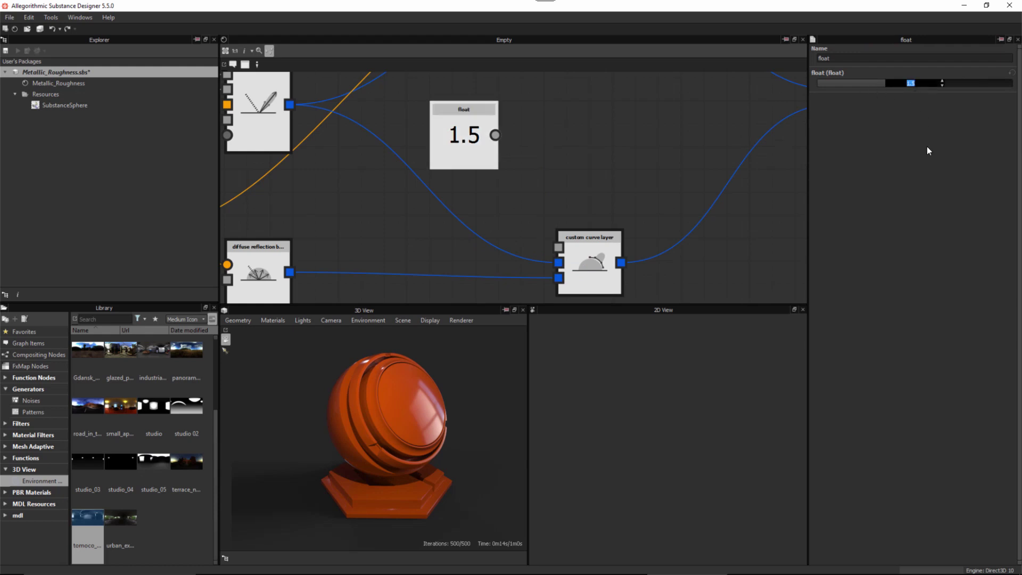
text(.04)
key(Return)
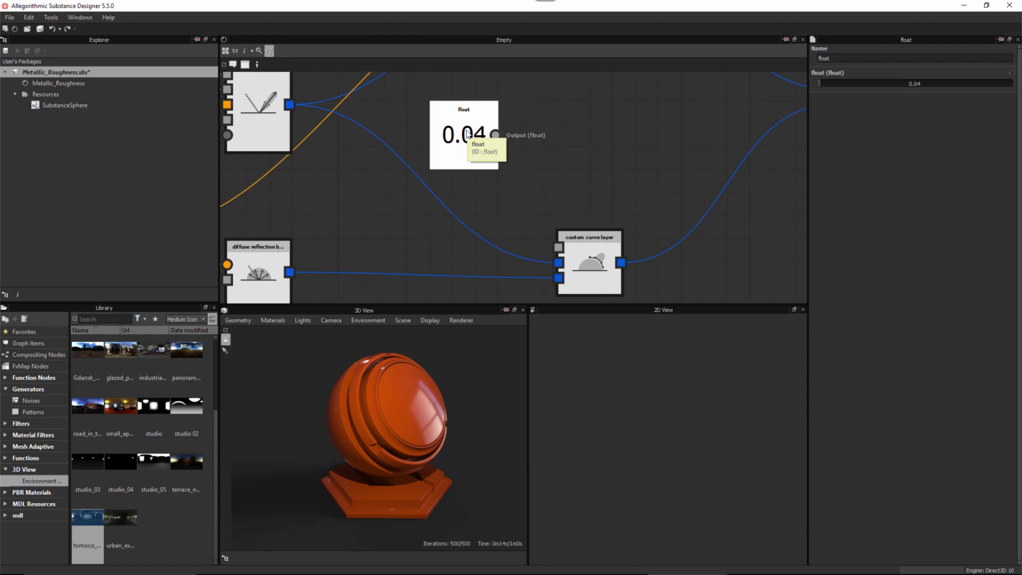
- Shift the custom curve layer away from the 0.04 float node and connect the float to its normal_reflectivity input
drag(585, 275, 619, 272)
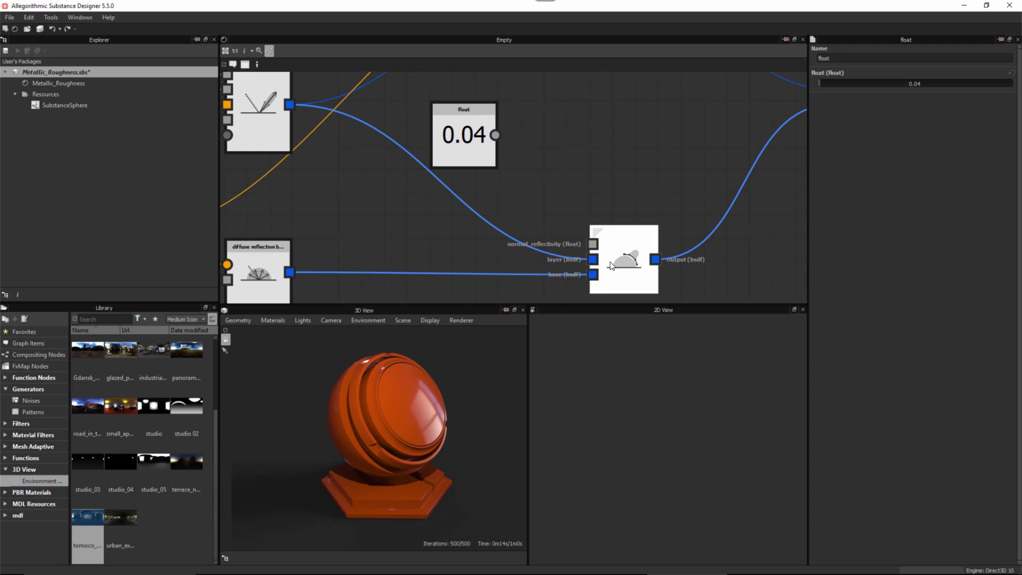
drag(496, 134, 596, 234)
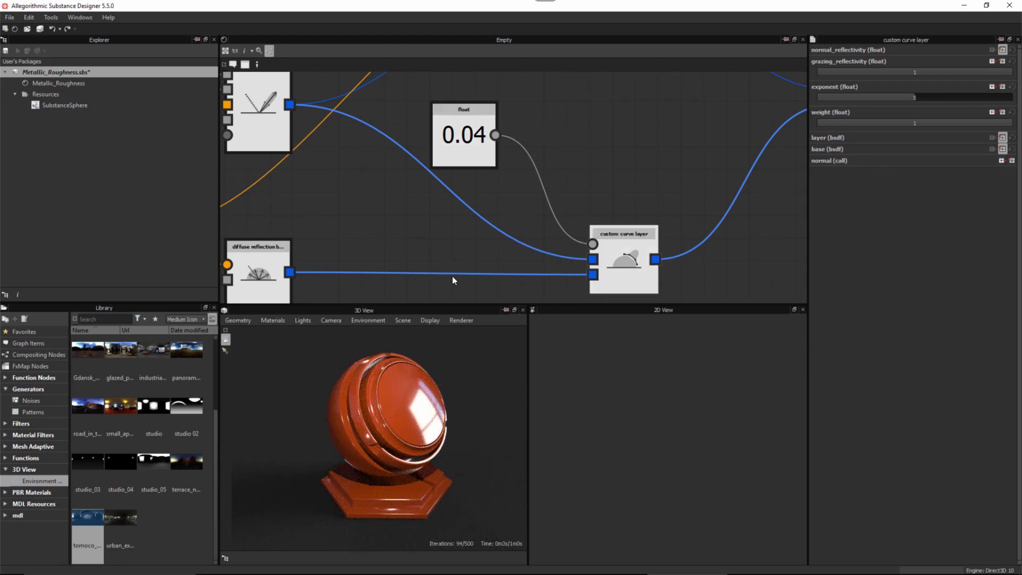
scroll(585, 194, down, 2)
middle_drag(523, 185, 465, 210)
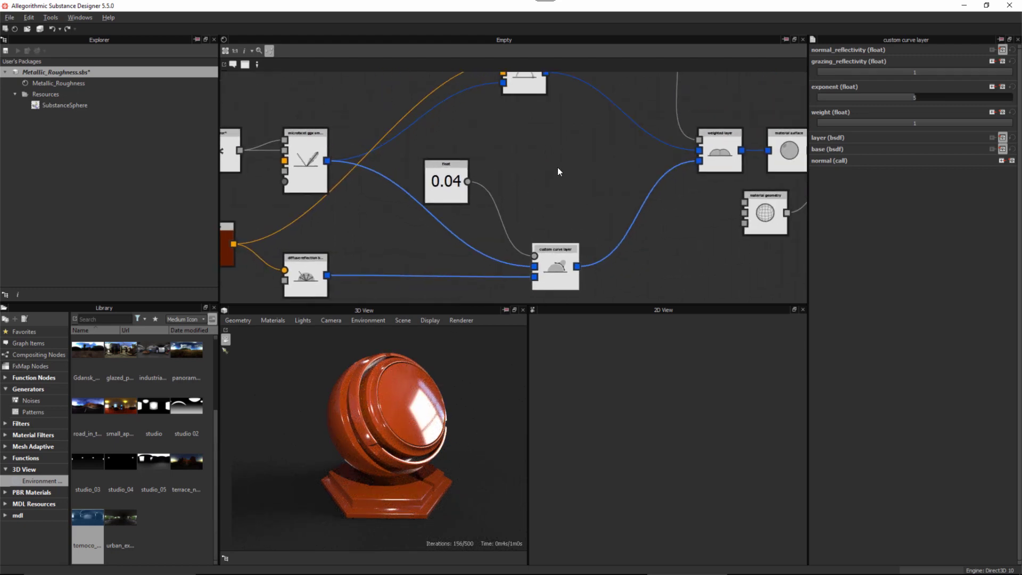
- Nudge the custom curve layer and the 0.04 float node to leave space for more nodes around their link
middle_drag(539, 138, 538, 165)
scroll(538, 165, down, 1)
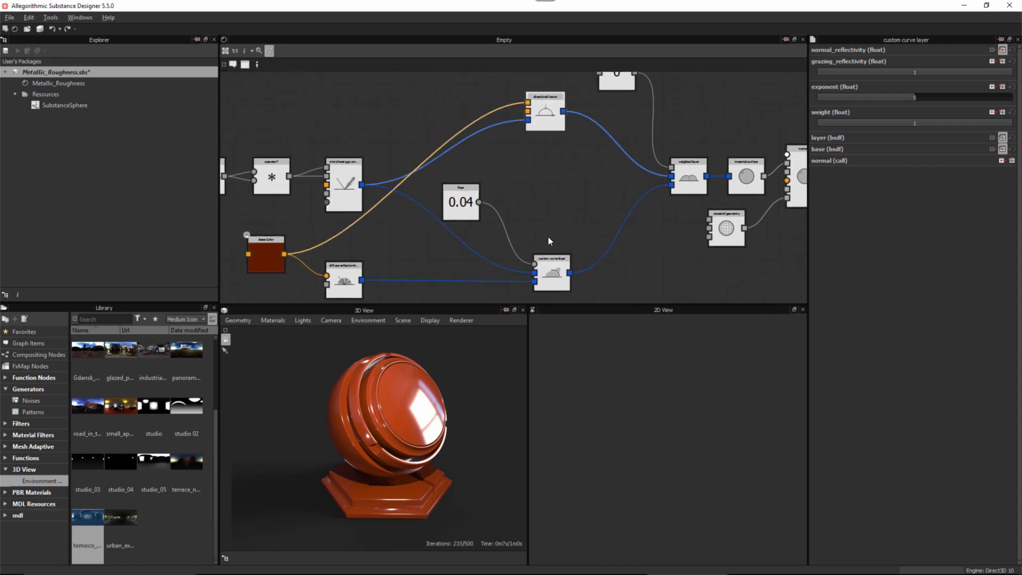
middle_drag(547, 236, 516, 190)
drag(543, 238, 529, 239)
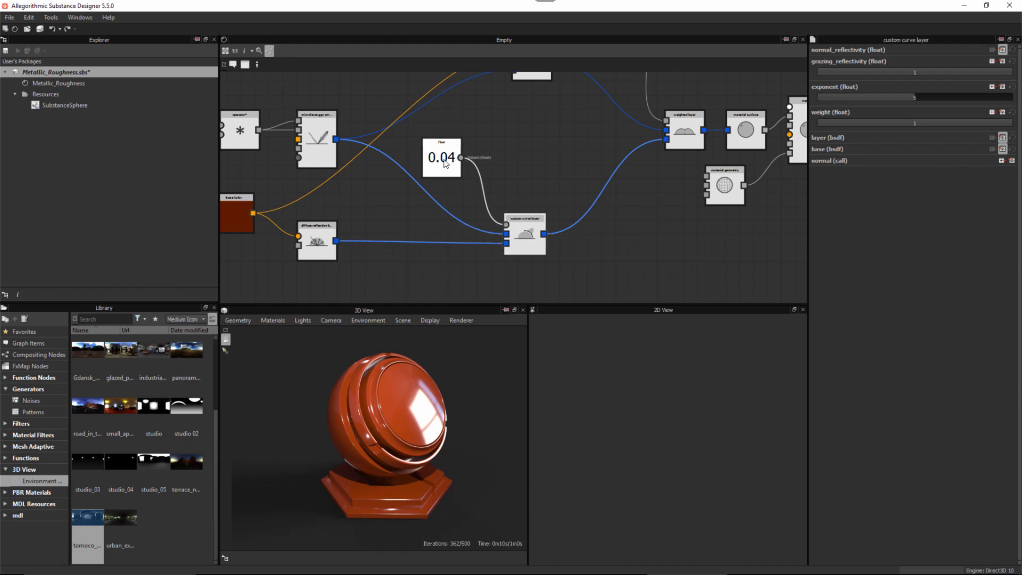
mouse_move(567, 186)
alt+middle_down()
mouse_move(595, 209)
mouse_move(558, 189)
alt+middle_up()
scroll(560, 186, down, 2)
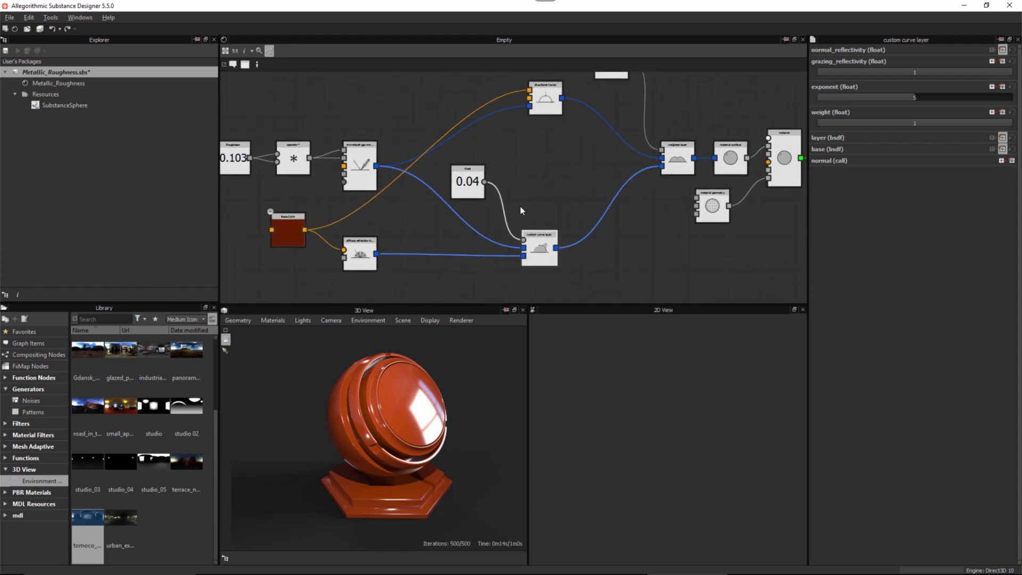
scroll(517, 202, up, 2)
click(453, 185)
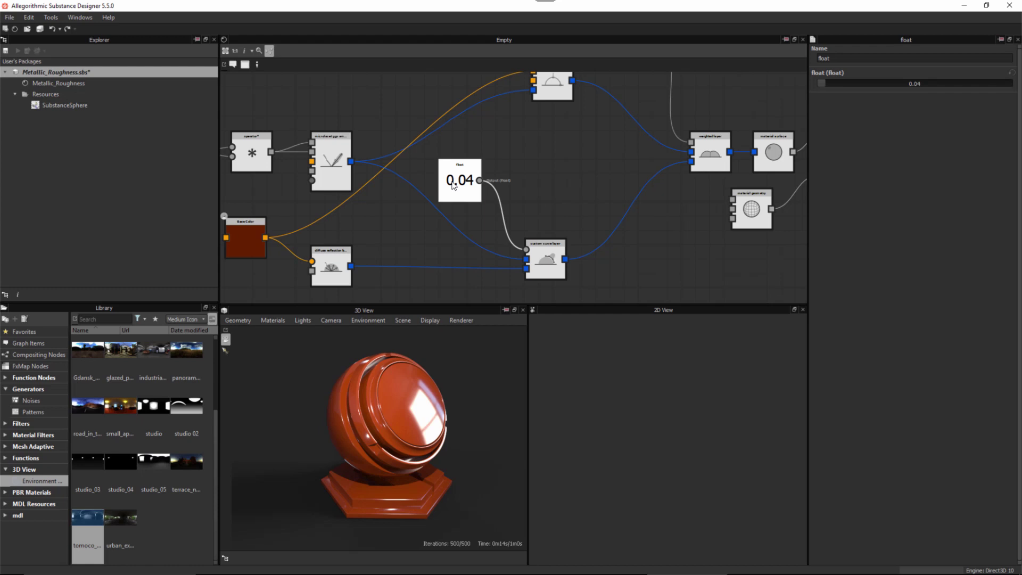
scroll(506, 186, up, 1)
middle_drag(480, 188, 490, 189)
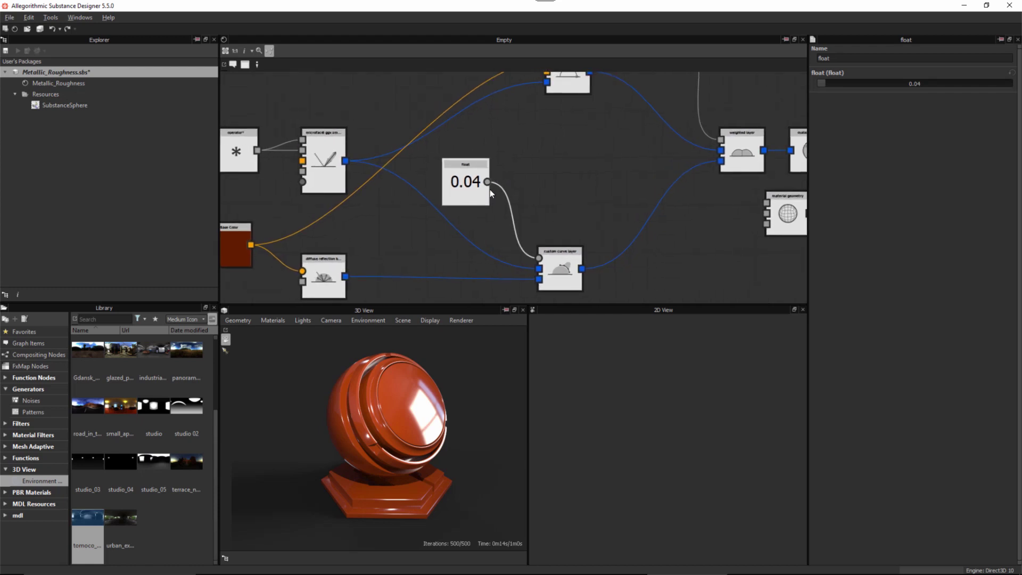
drag(465, 183, 459, 175)
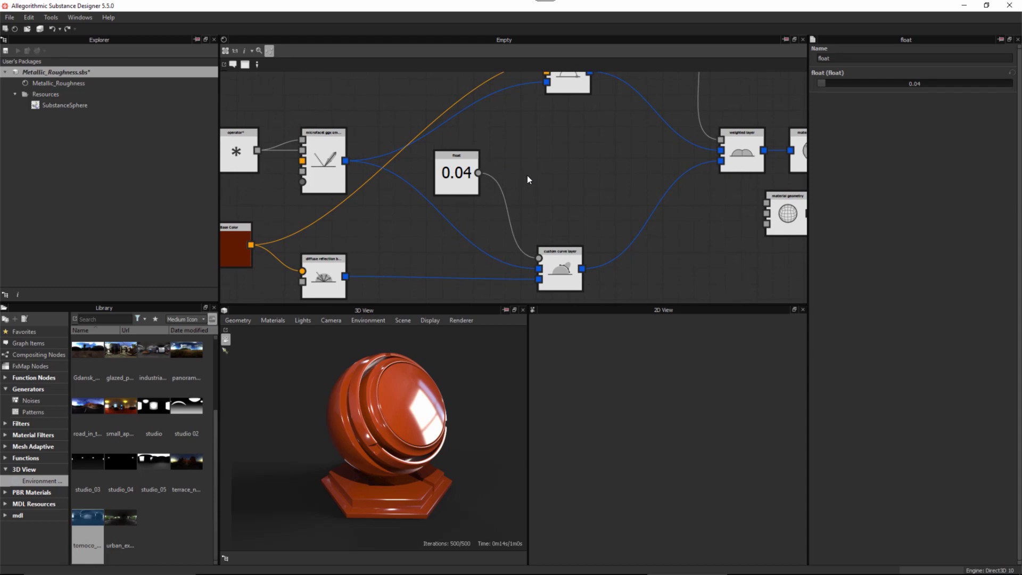
- Add a multiply operator node (operator*) and place it beside the 0.04 float node, above the custom curve layer
key(space)
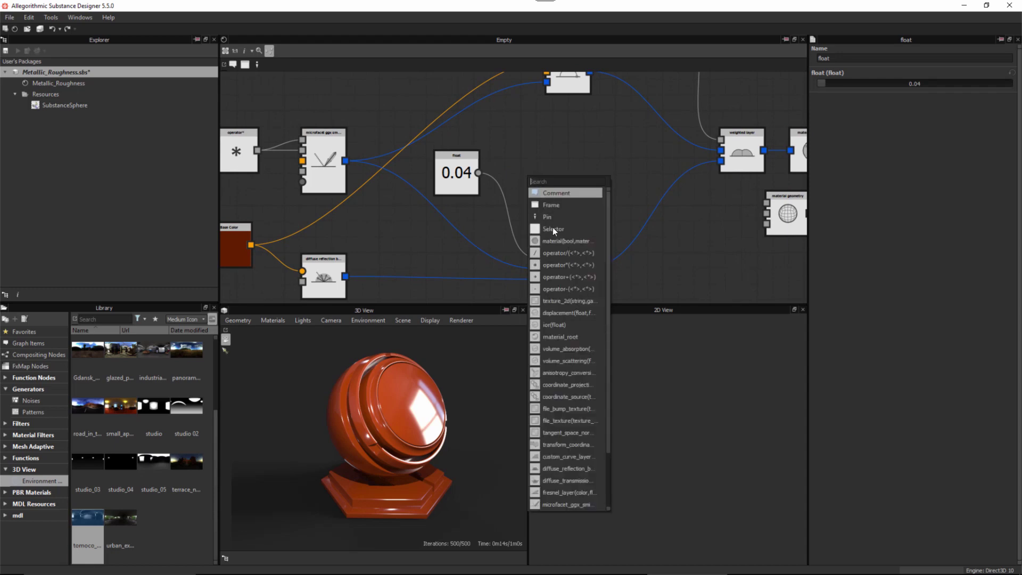
click(565, 269)
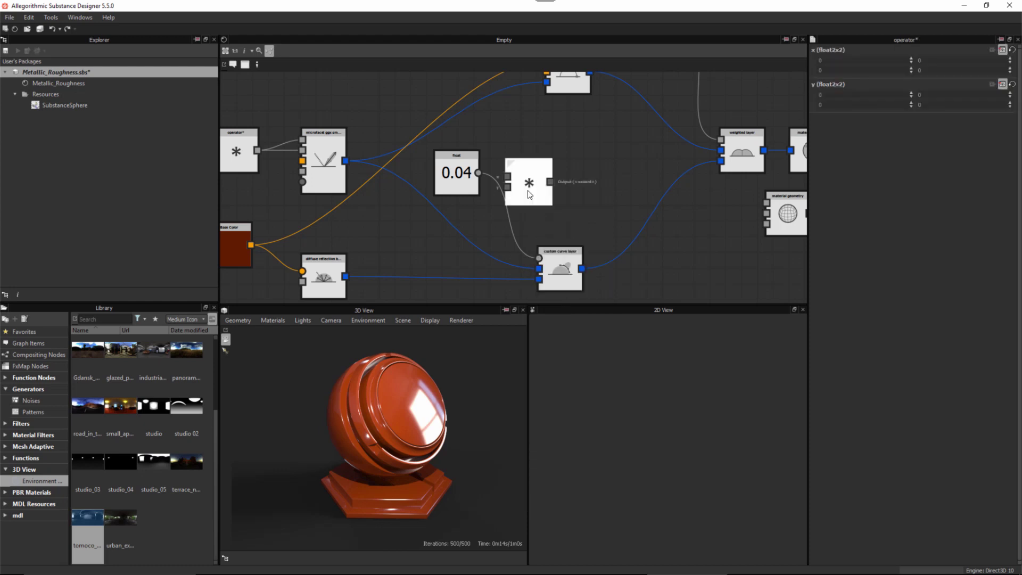
drag(527, 188, 541, 186)
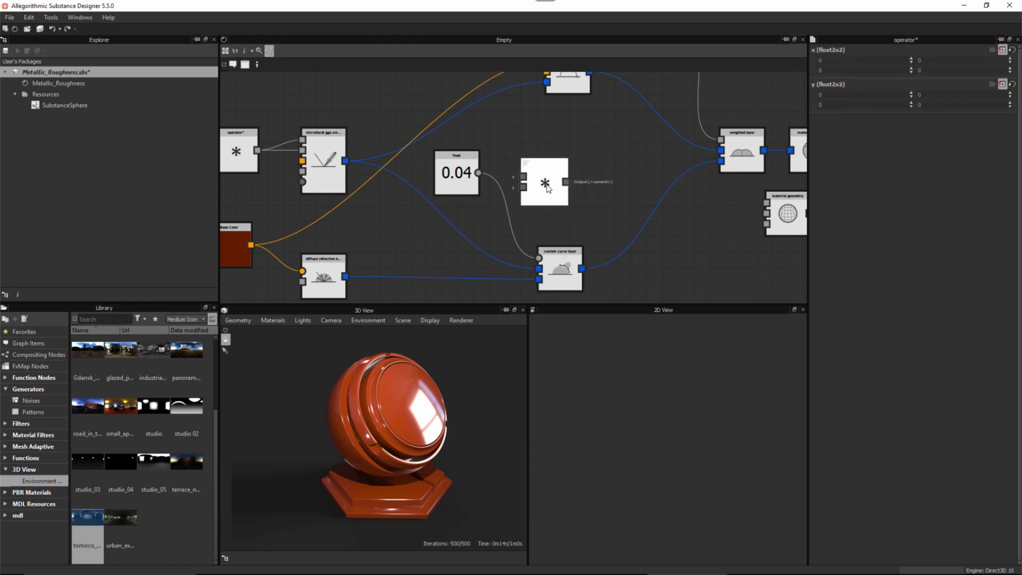
middle_drag(552, 207, 537, 188)
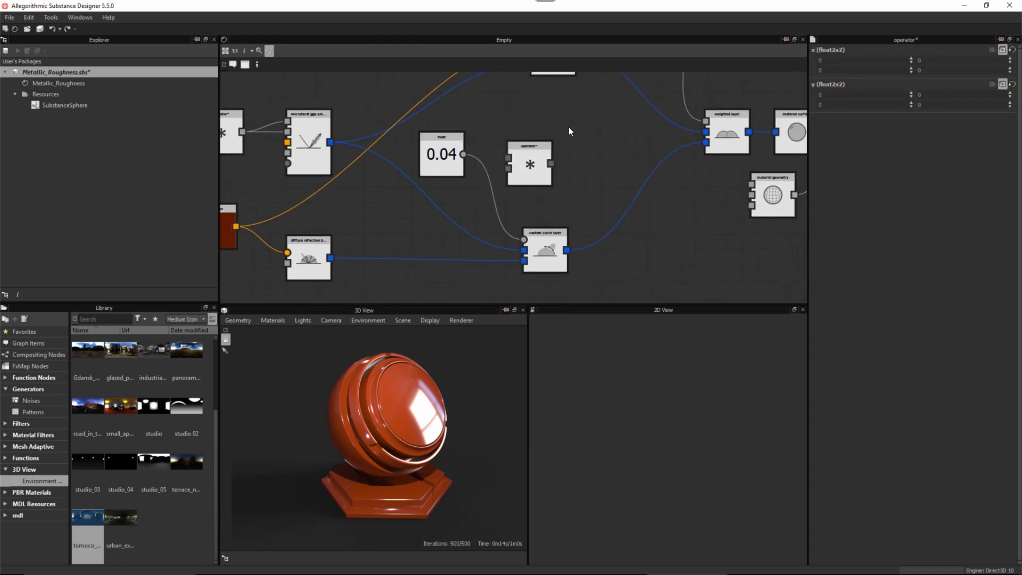
- Add a second float node and stack it above the 0.04 float node, with both placed ahead of the multiply operator
key(space)
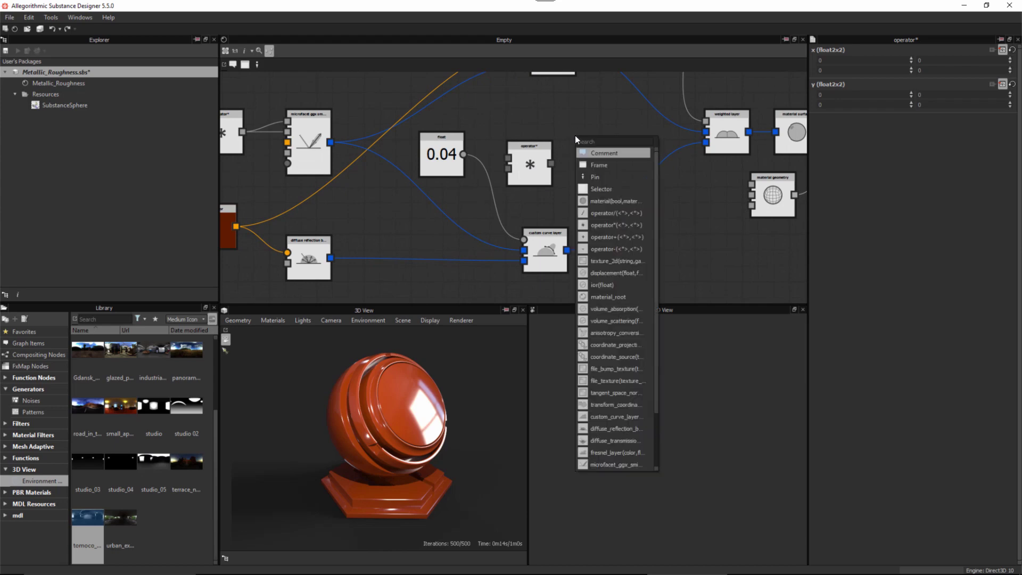
text(flo)
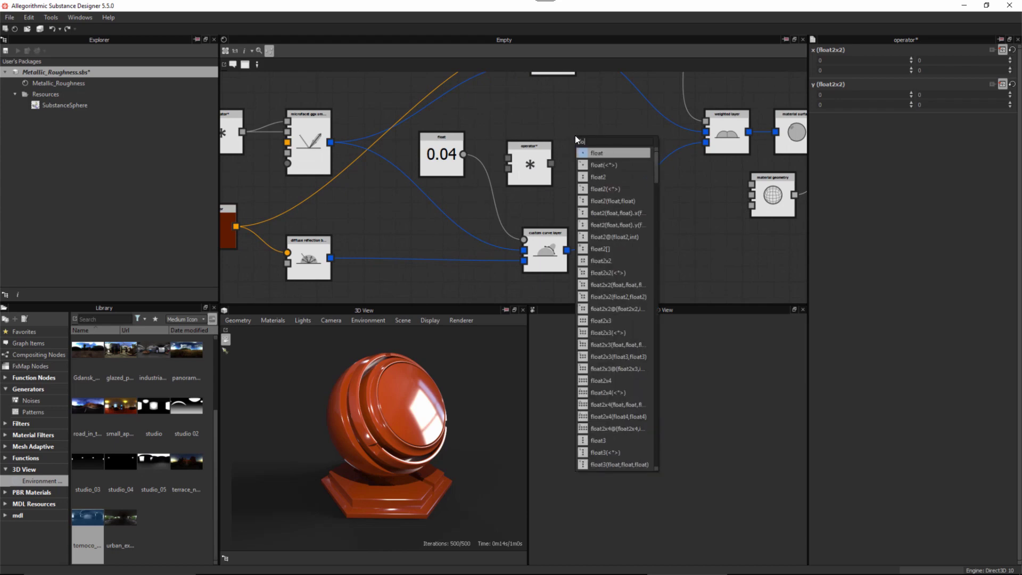
click(580, 153)
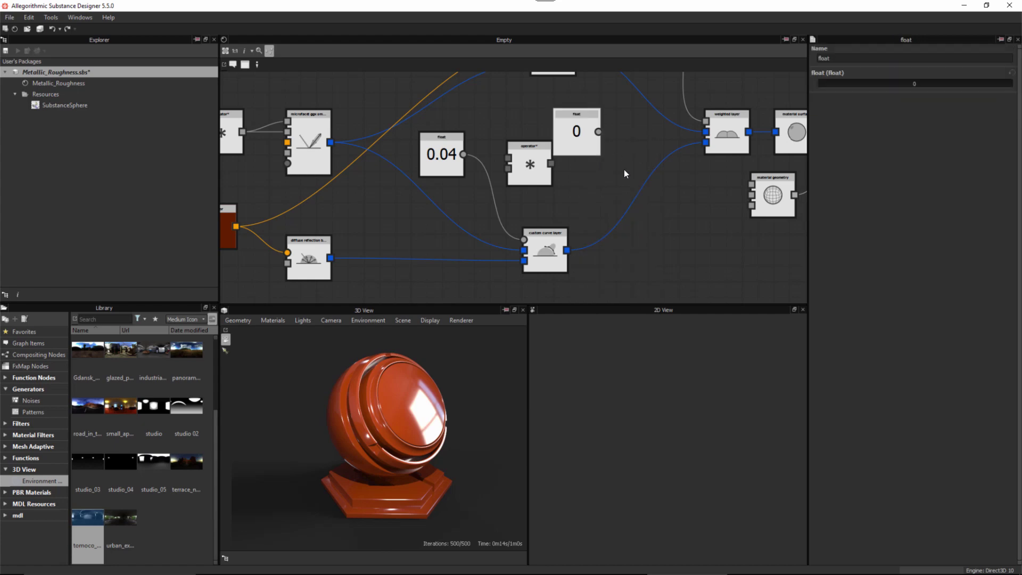
drag(589, 135, 479, 195)
drag(443, 197, 413, 228)
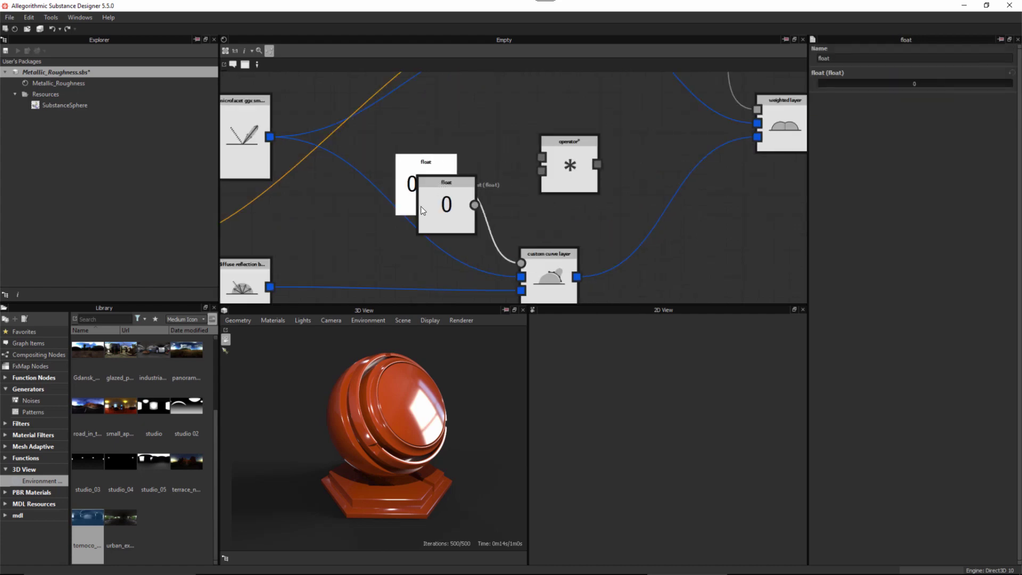
drag(432, 184, 407, 188)
click(407, 137)
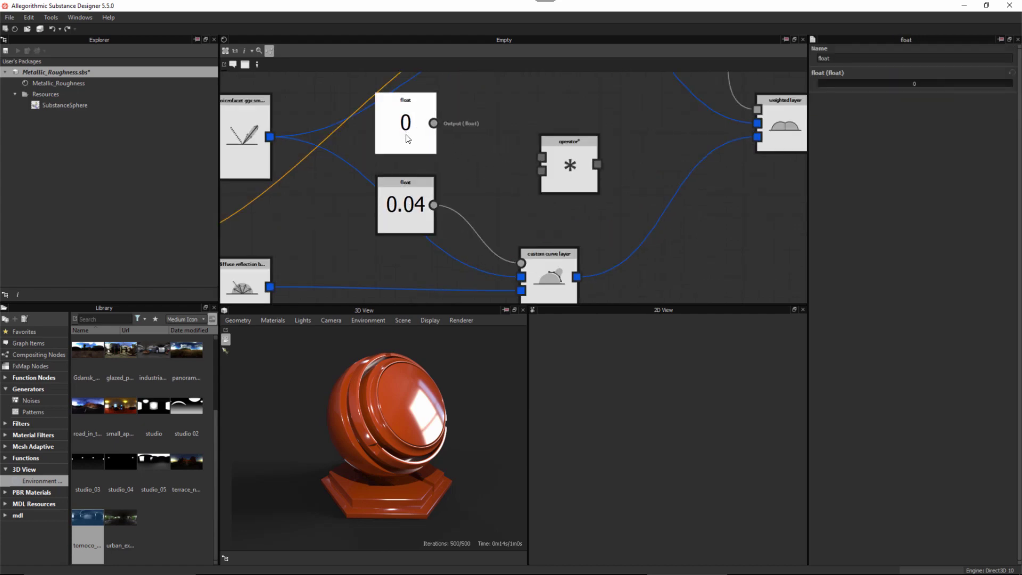
- Set the 0.04 float's value to 0.08 and connect its output to the multiply operator's y input
alt+middle_drag(469, 182, 457, 197)
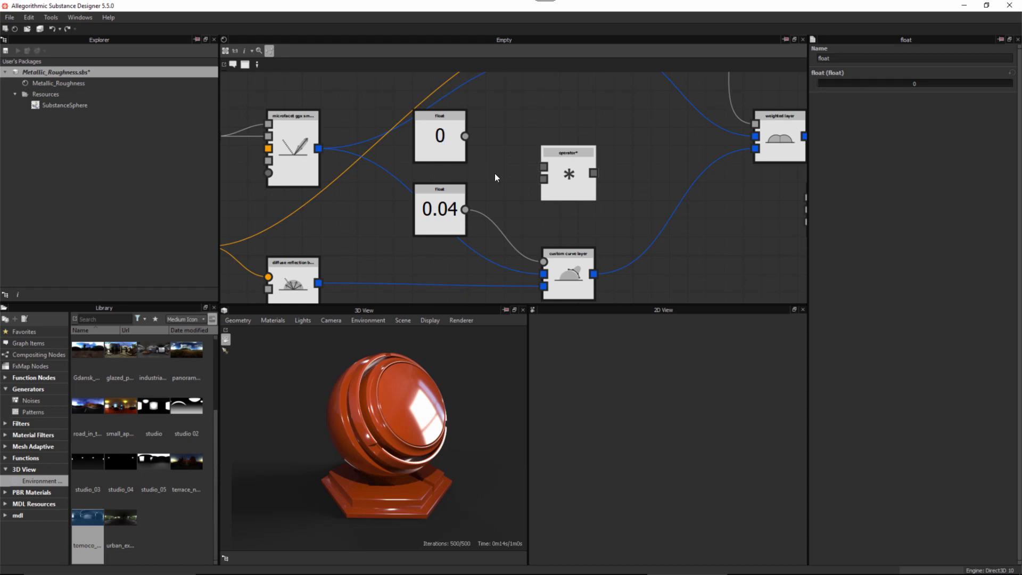
click(442, 217)
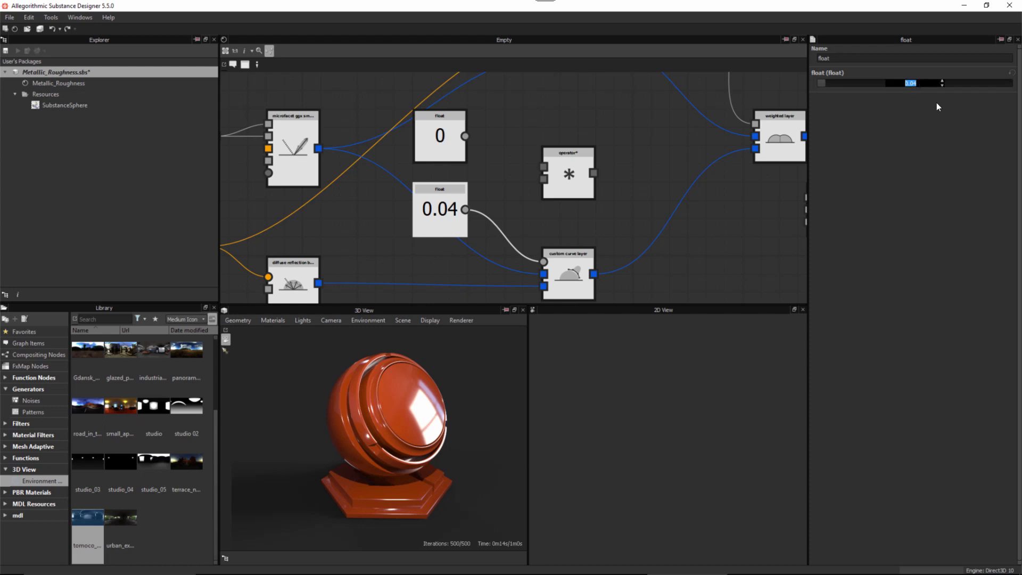
text(8)
key(Return)
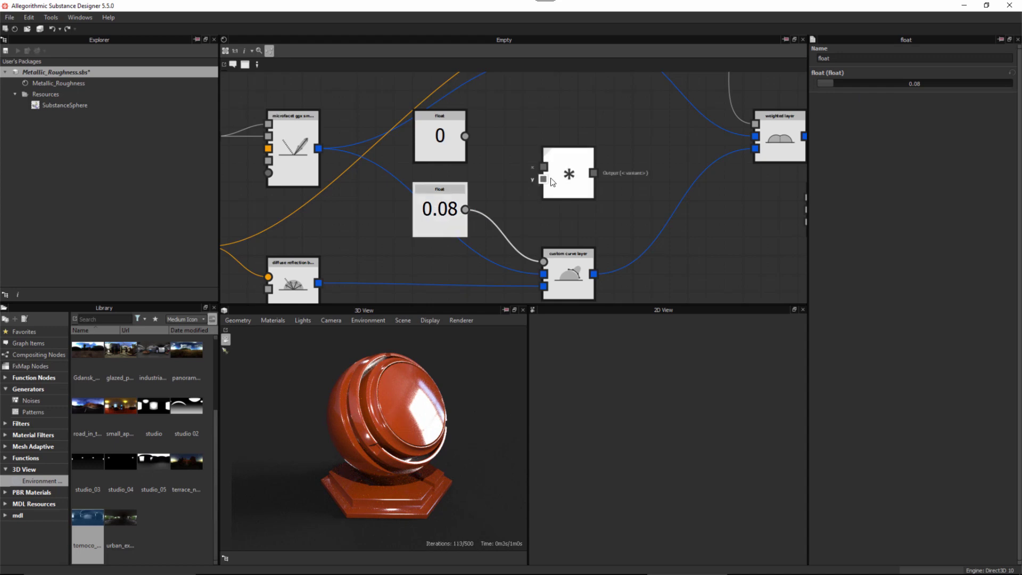
drag(466, 209, 544, 179)
scroll(553, 207, up, 3)
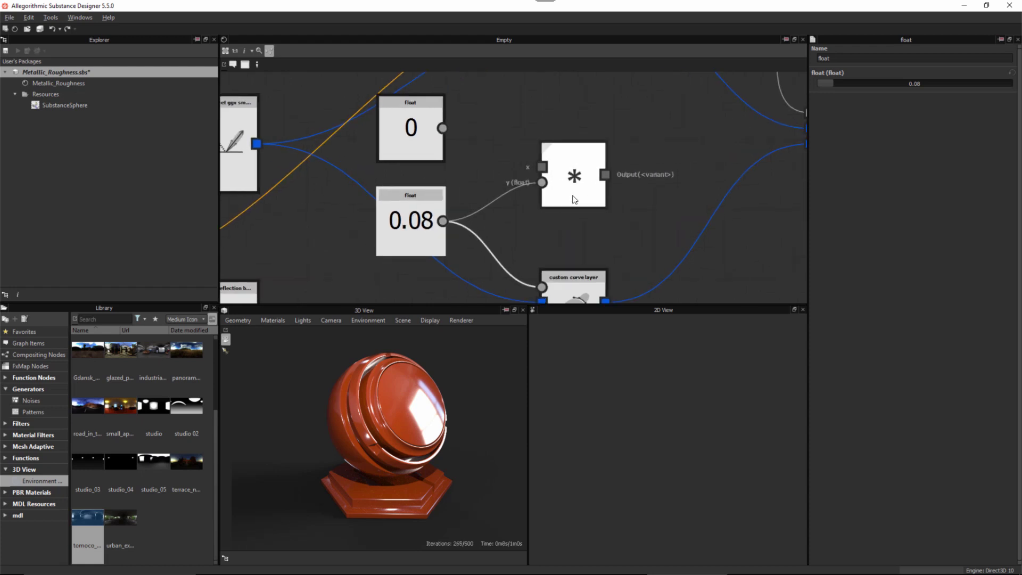
- Set the upper float's value to 1 and connect its output to the multiply operator's x input
drag(441, 142, 488, 158)
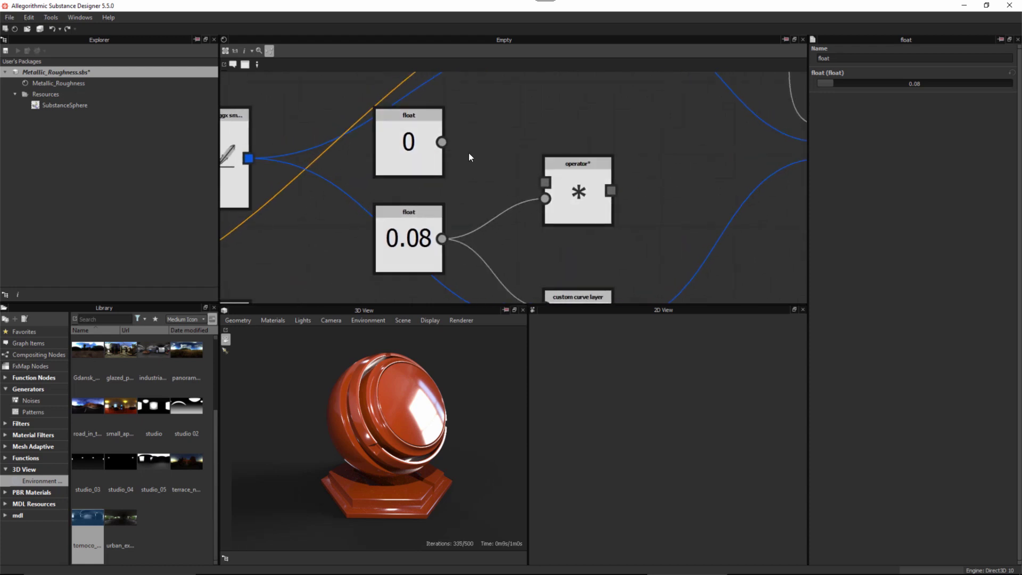
click(400, 141)
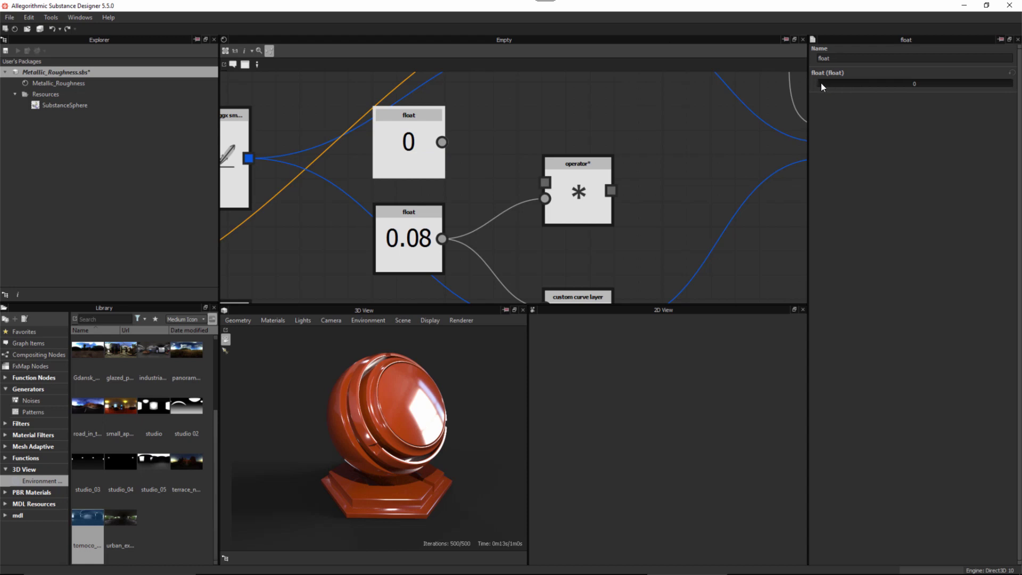
drag(821, 83, 781, 93)
drag(835, 83, 1012, 84)
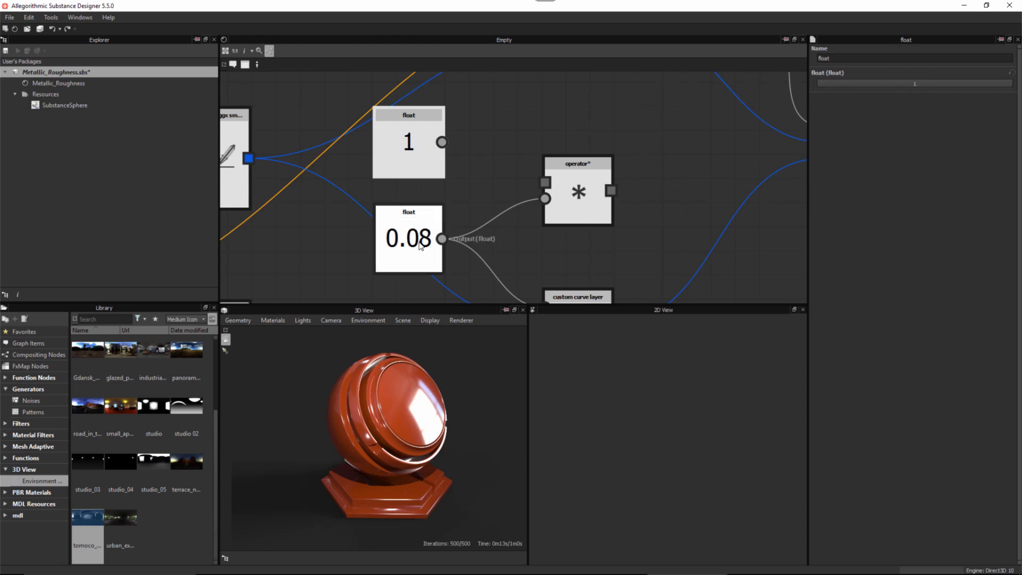
drag(444, 141, 468, 121)
click(468, 111)
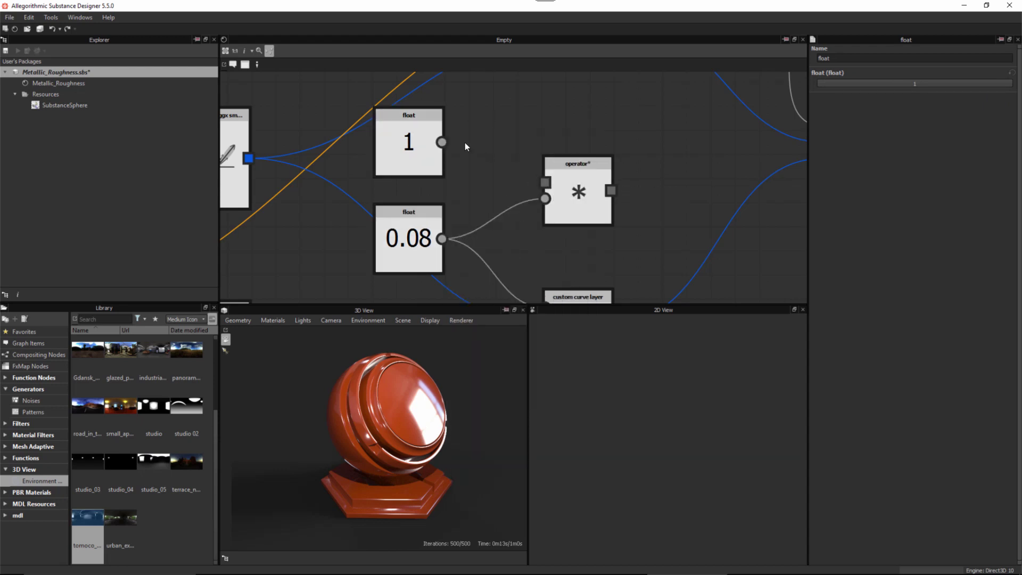
drag(490, 111, 545, 182)
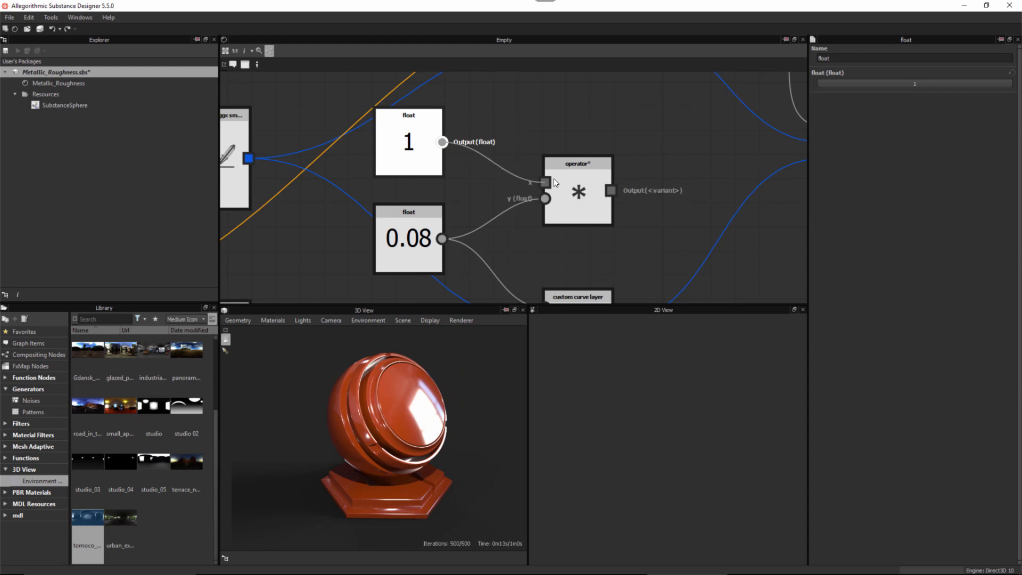
- Space the custom curve layer and multiply operator apart and connect the operator's output to the layer's normal_reflectivity input
middle_drag(531, 207, 498, 125)
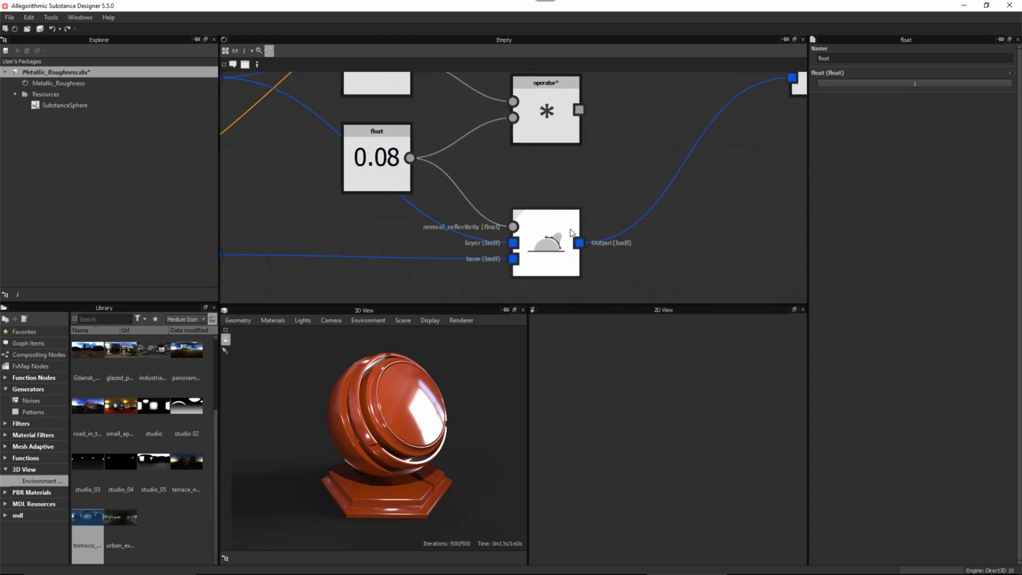
drag(543, 226, 616, 215)
drag(547, 128, 497, 128)
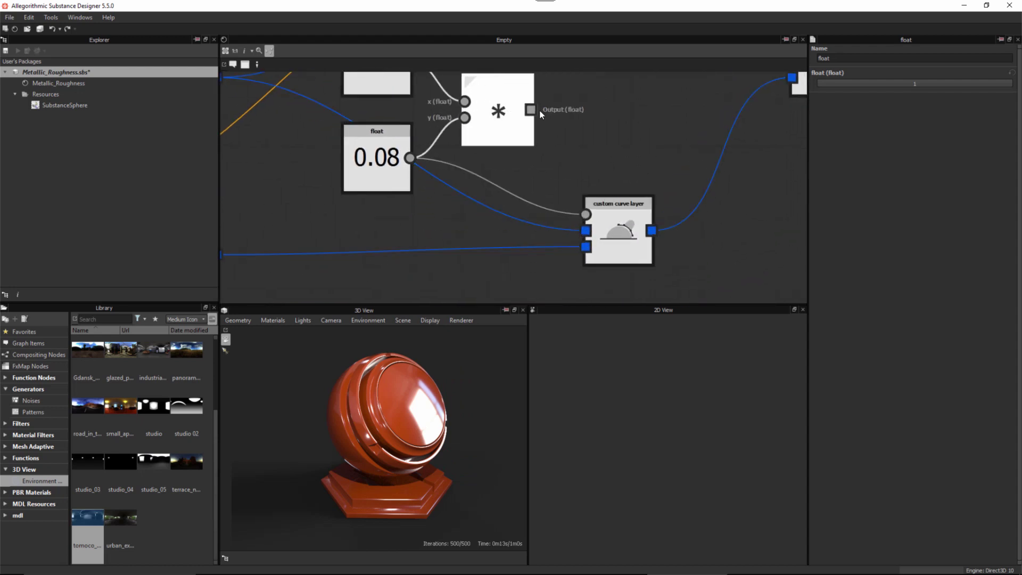
drag(534, 174, 589, 217)
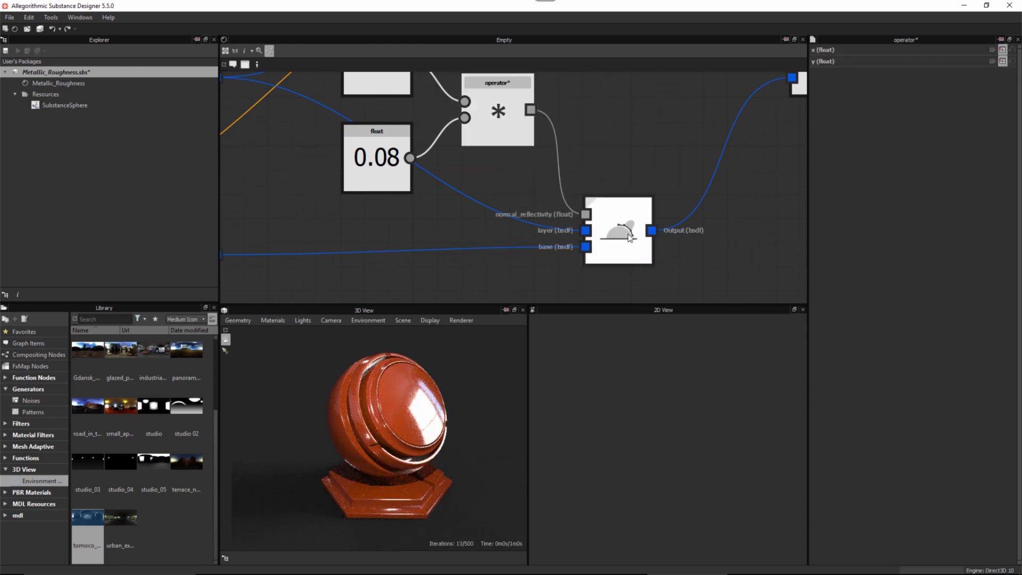
- Set the value of the upper float feeding the multiply operator to 0.5
scroll(488, 173, down, 2)
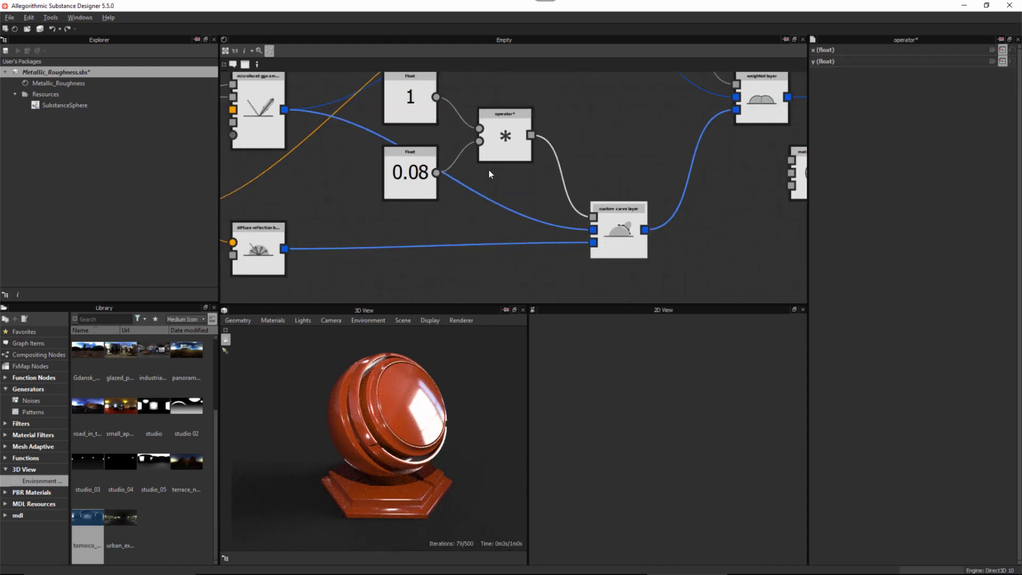
scroll(489, 174, down, 1)
middle_drag(471, 164, 450, 197)
scroll(479, 184, up, 1)
click(390, 144)
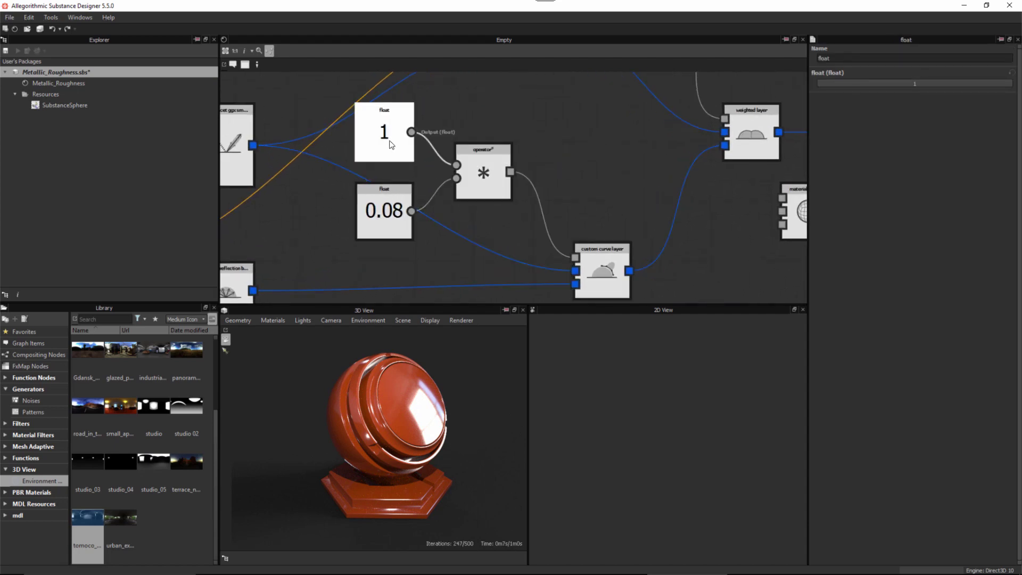
double_click(914, 84)
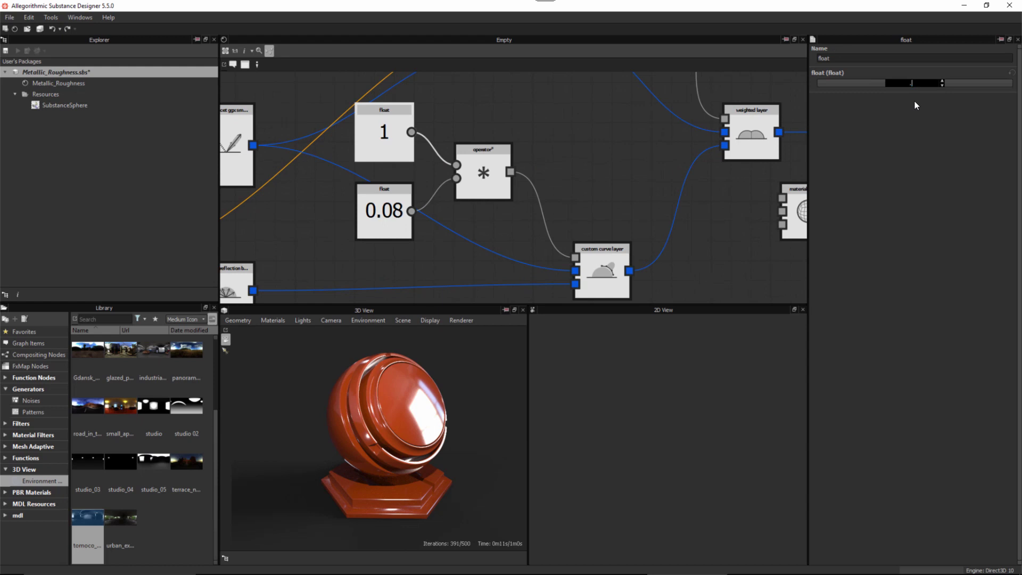
key(Return)
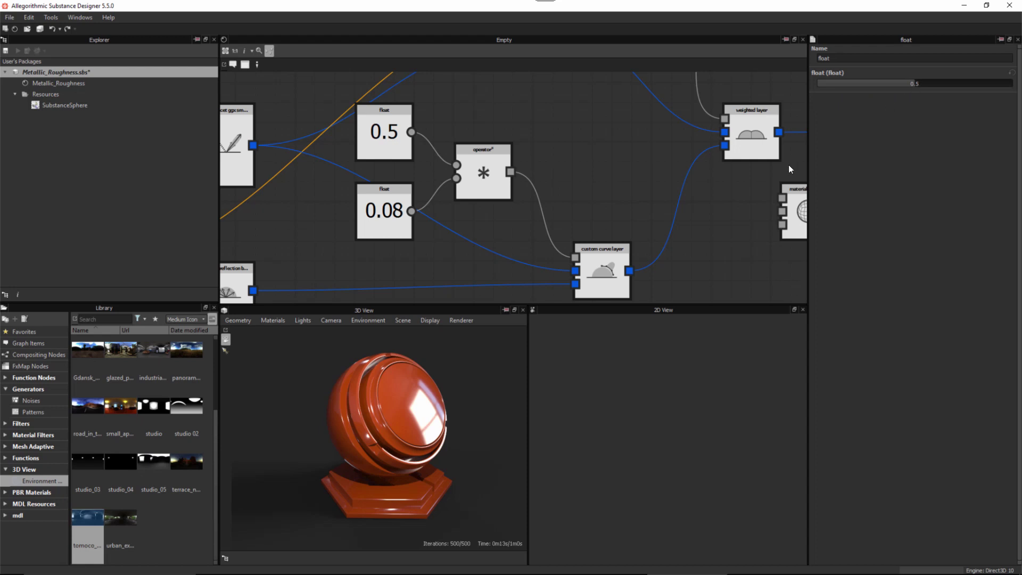
- Try the upper float at its maximum of 1 and restore its value to 0.5
drag(919, 85, 1019, 83)
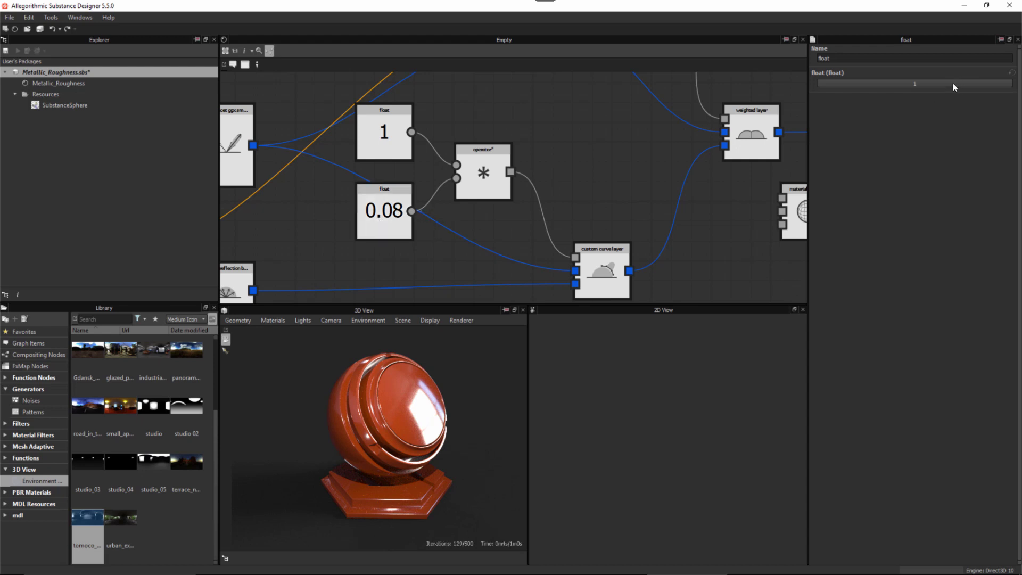
drag(953, 84, 1014, 84)
text(.5)
- Set the custom curve layer's exponent to 3 and deselect the node
click(598, 270)
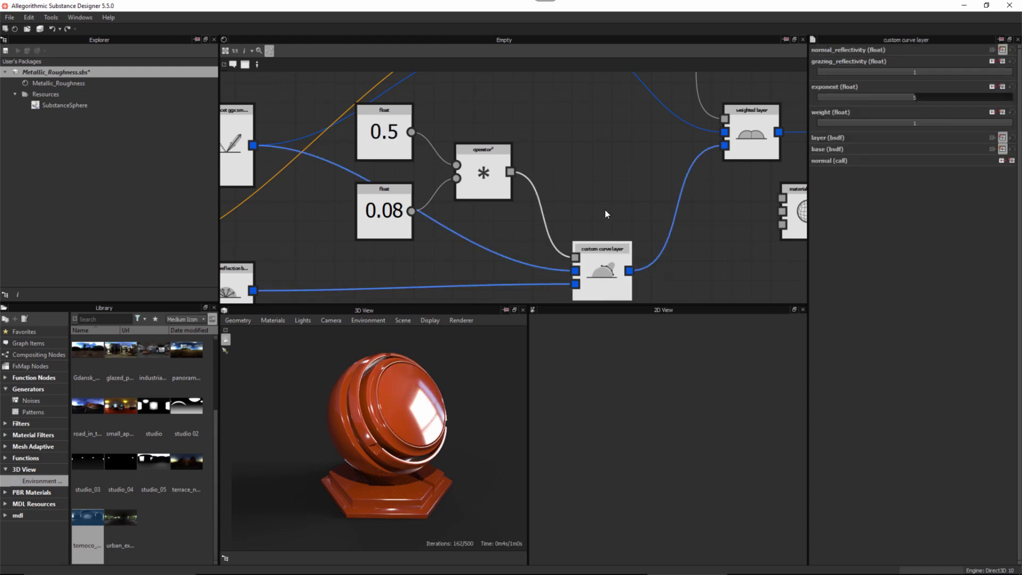
middle_drag(606, 198, 600, 168)
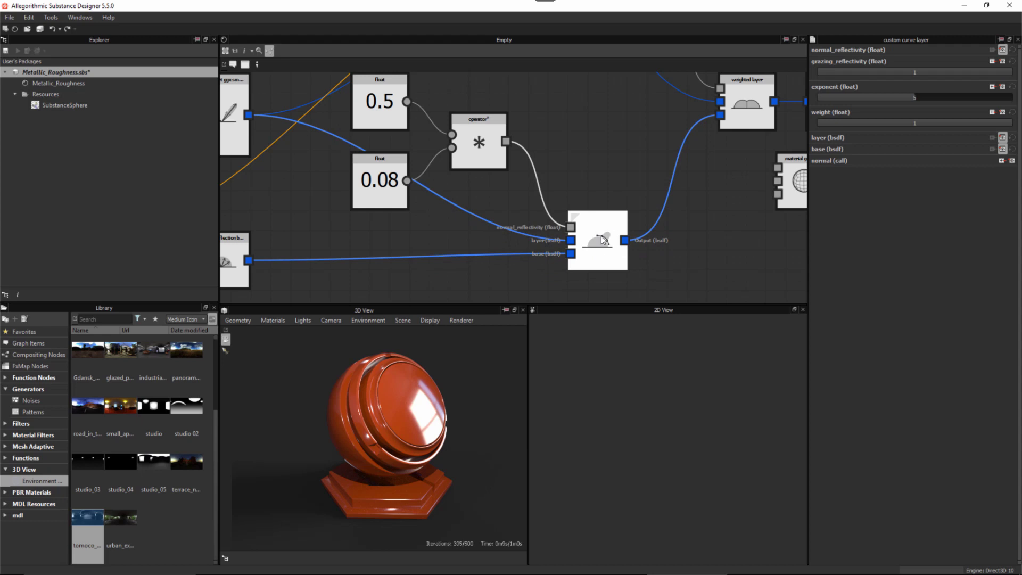
double_click(915, 98)
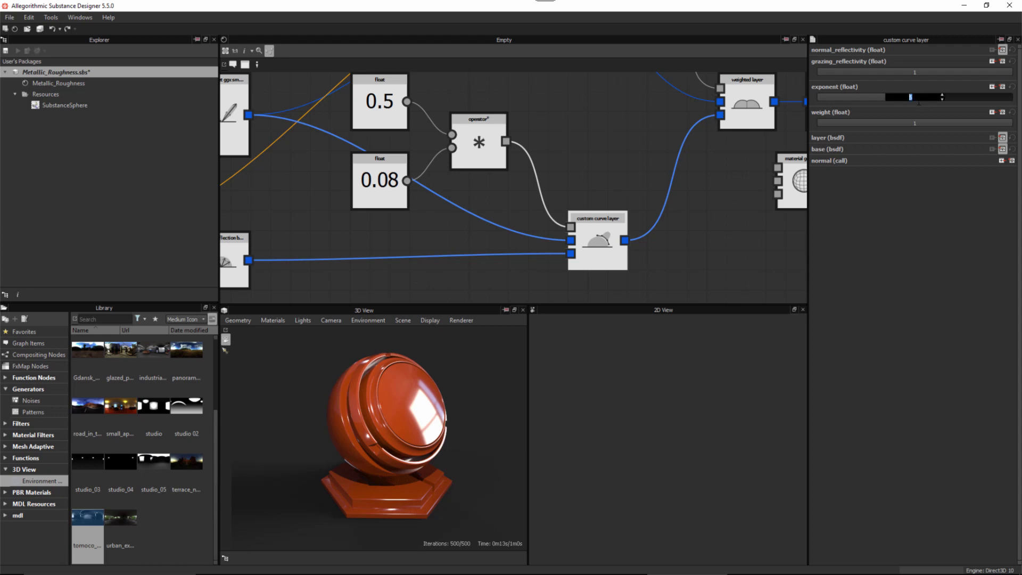
text(3)
key(Return)
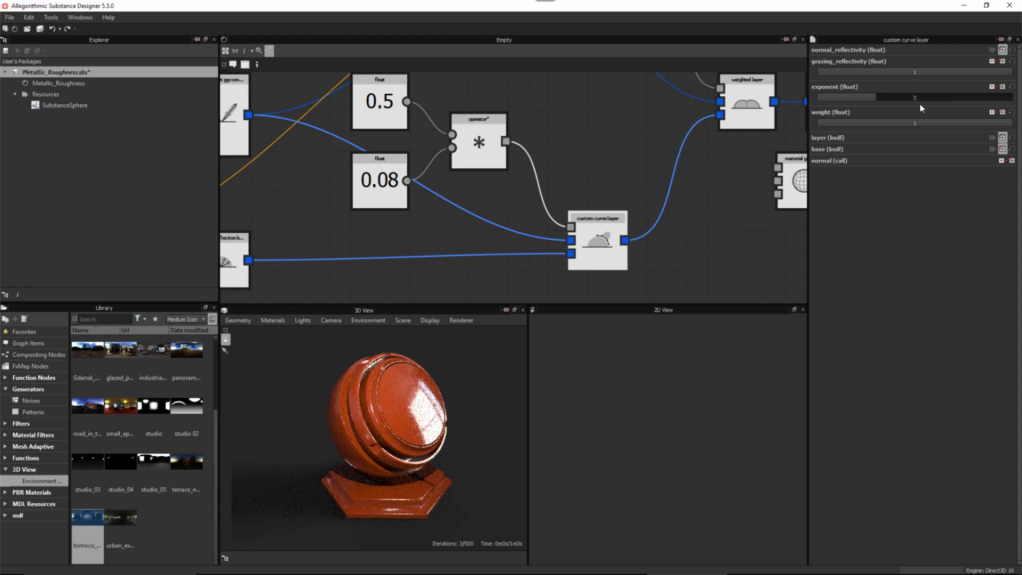
click(638, 253)
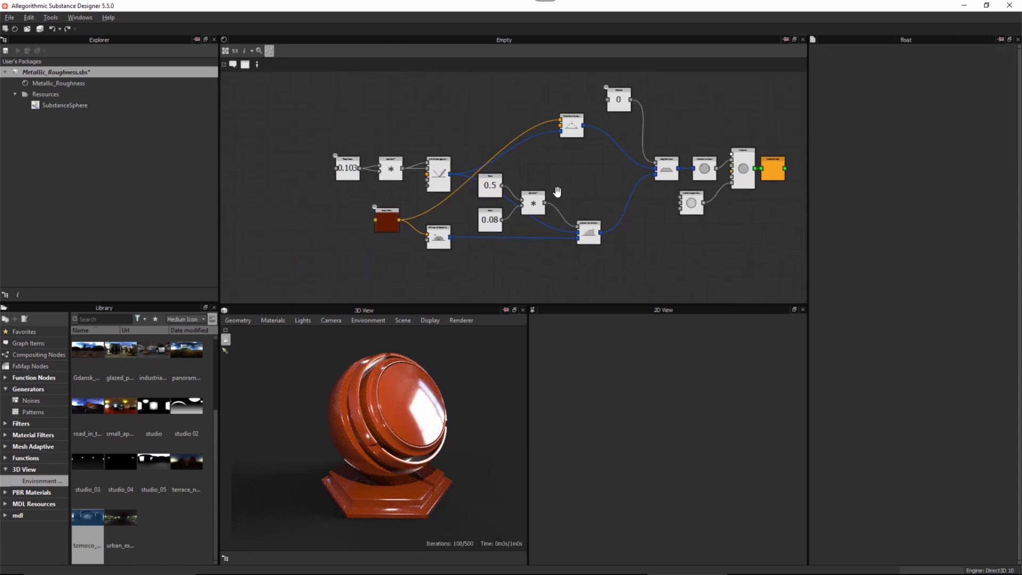
- Expose the 0.5 float node as an input parameter of the material graph
middle_drag(557, 192, 545, 192)
scroll(574, 176, up, 2)
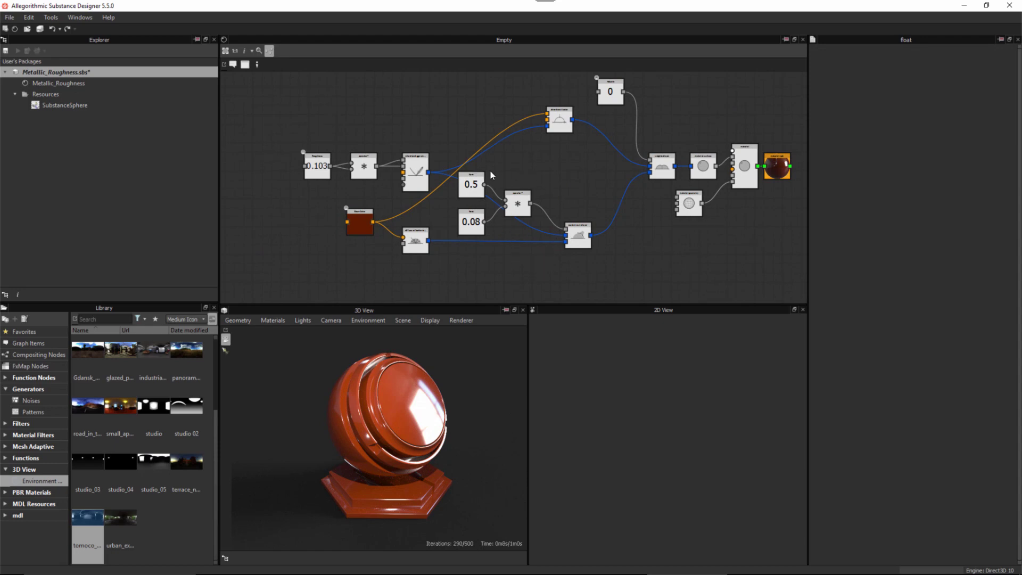
alt+right_drag(490, 171, 521, 249)
middle_drag(512, 179, 505, 158)
alt+right_drag(506, 158, 509, 170)
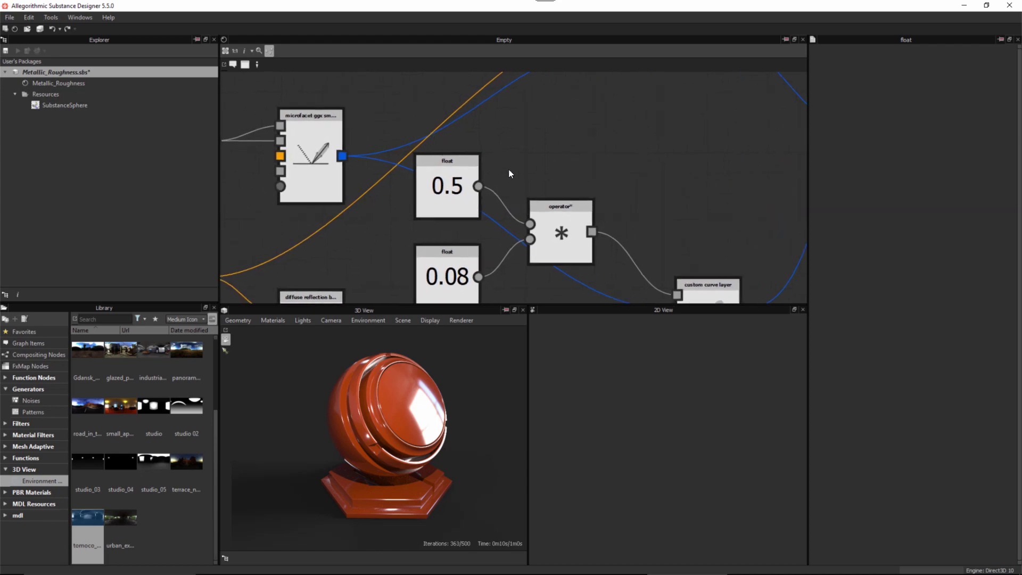
click(448, 182)
right_click(452, 166)
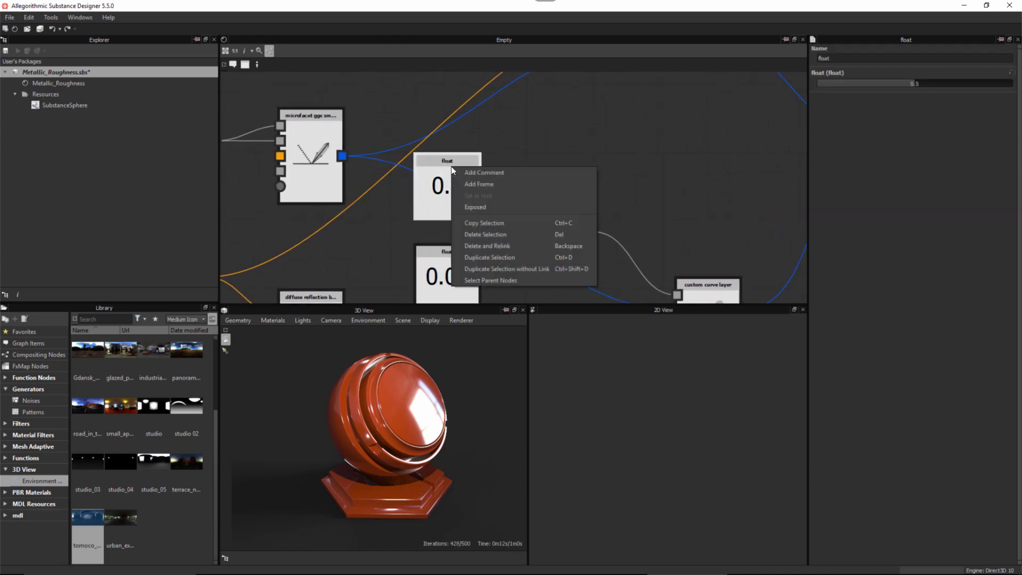
click(479, 207)
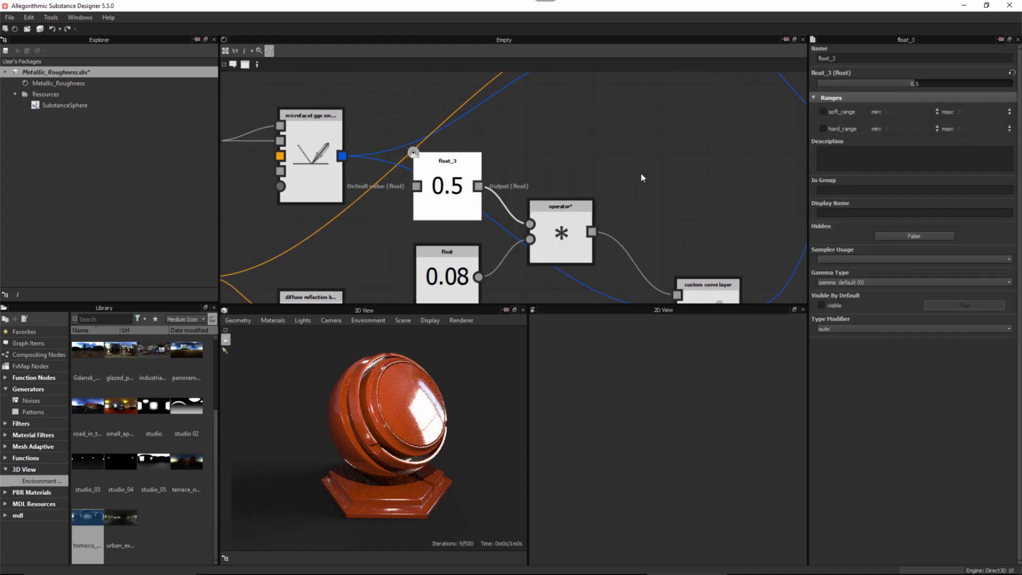
- Set the exposed float's gamma type to linear and its sampler usage to specularLevel
click(990, 281)
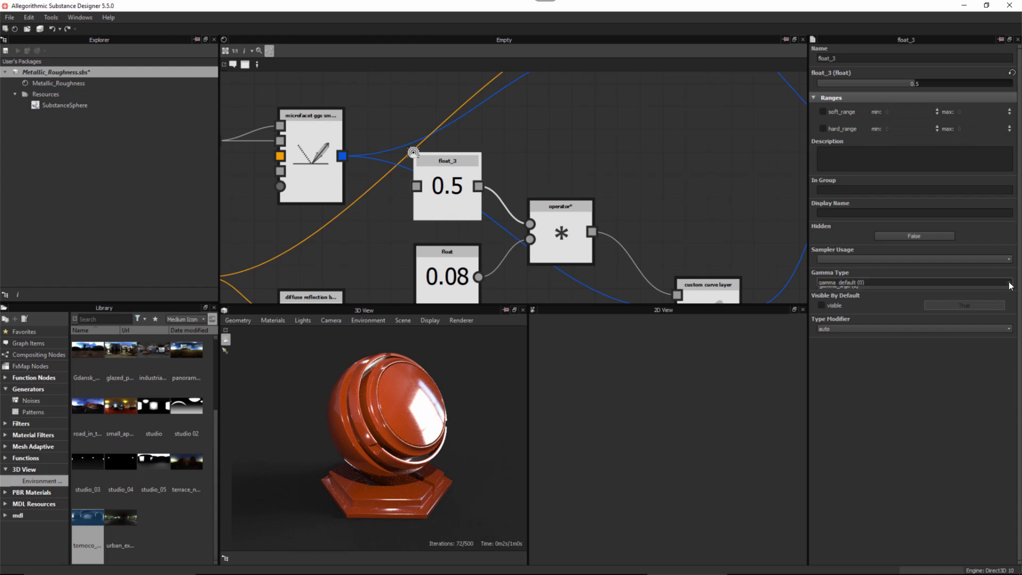
click(848, 299)
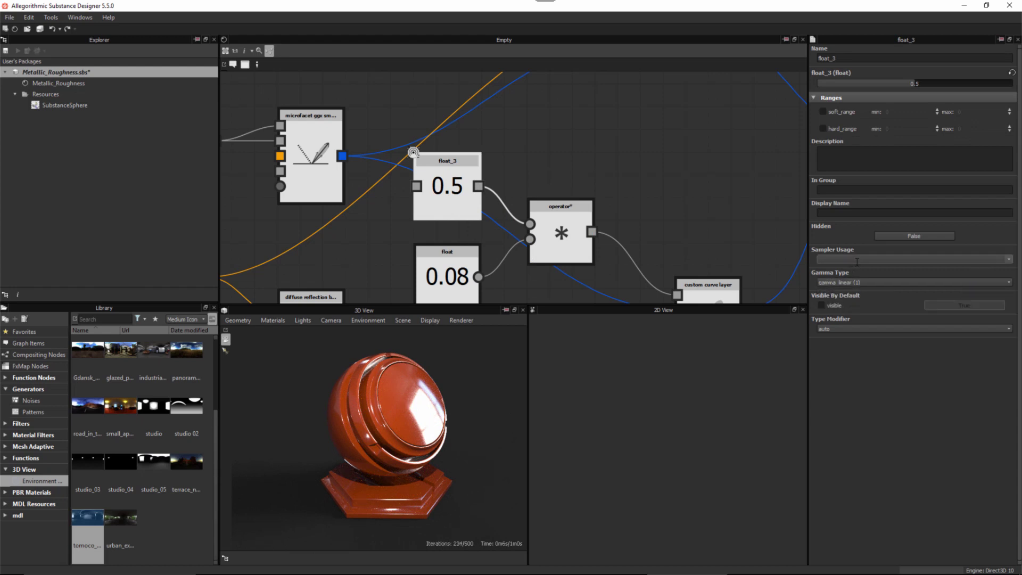
text(specular)
click(1009, 259)
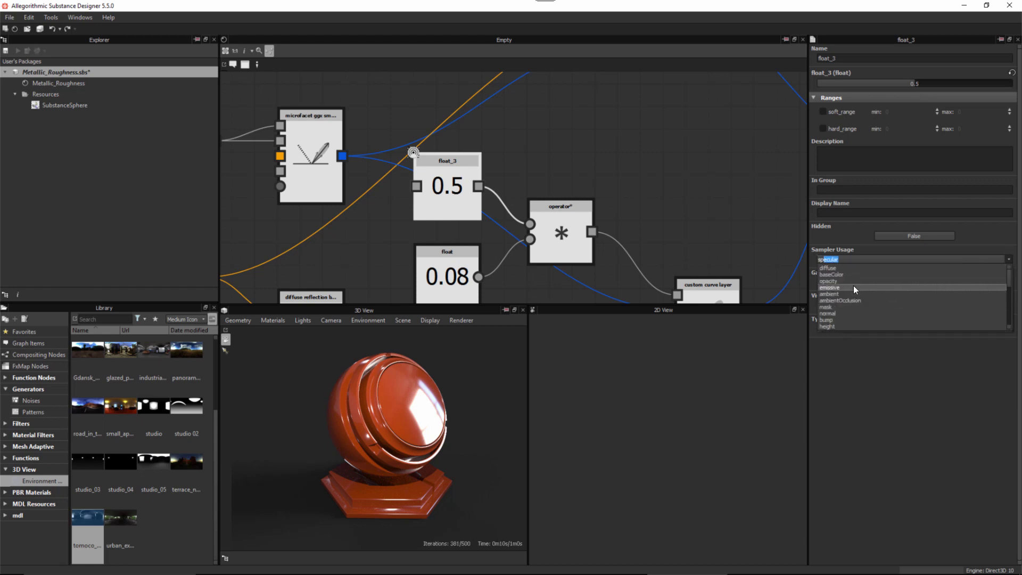
scroll(854, 287, down, 2)
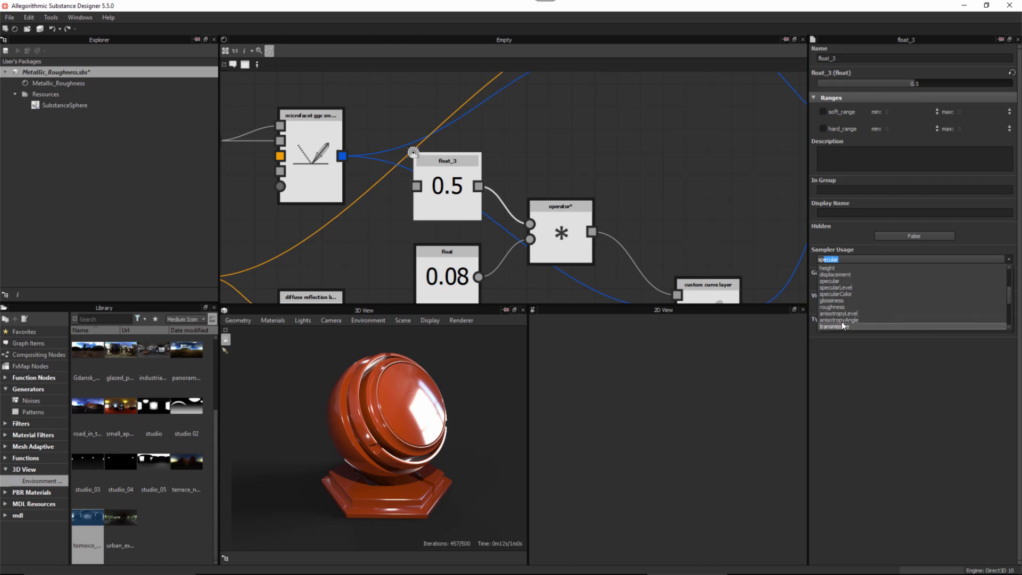
click(846, 288)
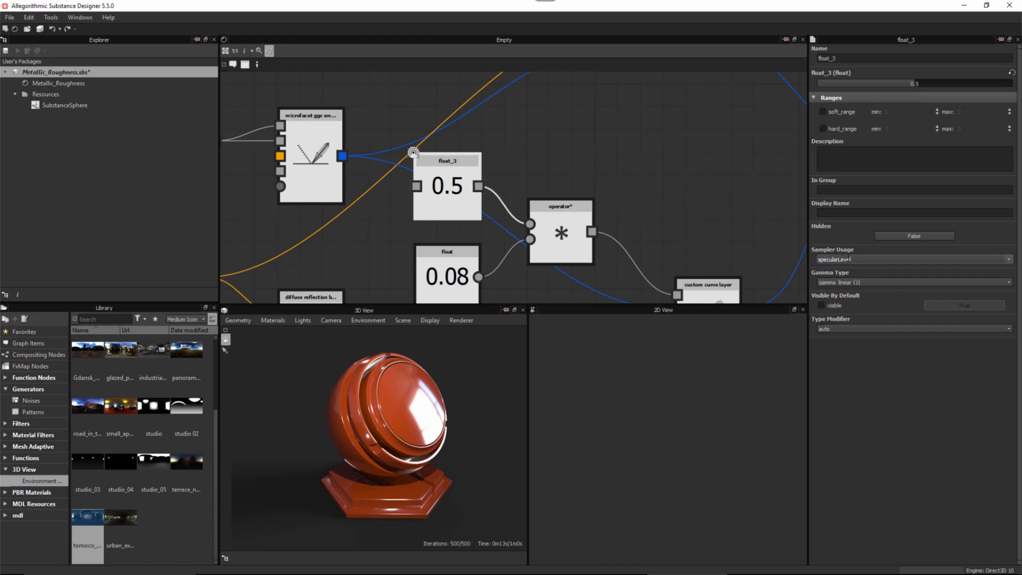
- Copy the sampler usage name into the exposed float's display name and make it read SpecularLevel
drag(874, 260, 779, 256)
key(ctrl+c)
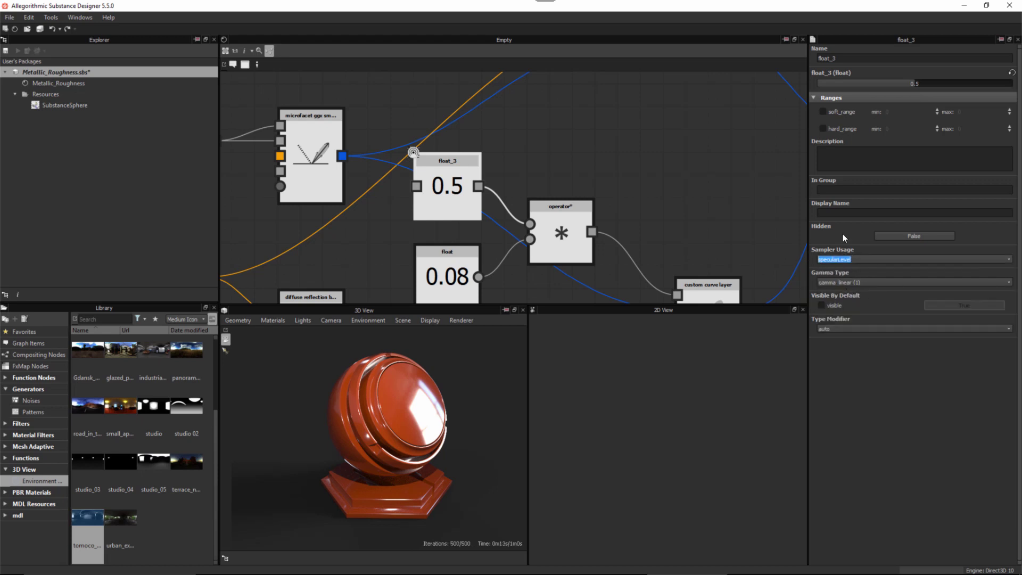
click(837, 212)
key(ctrl+v)
click(776, 217)
- Show the Metallic_Roughness graph's exposed inputs and review the complete node network
alt+right_drag(612, 153, 595, 148)
alt+middle_drag(595, 149, 586, 146)
double_click(632, 139)
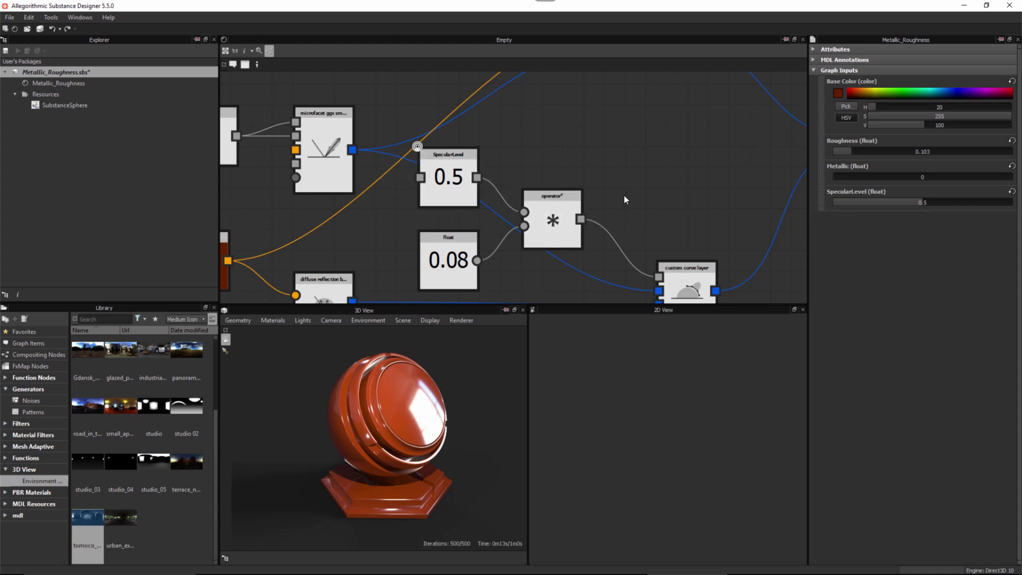
scroll(579, 183, down, 8)
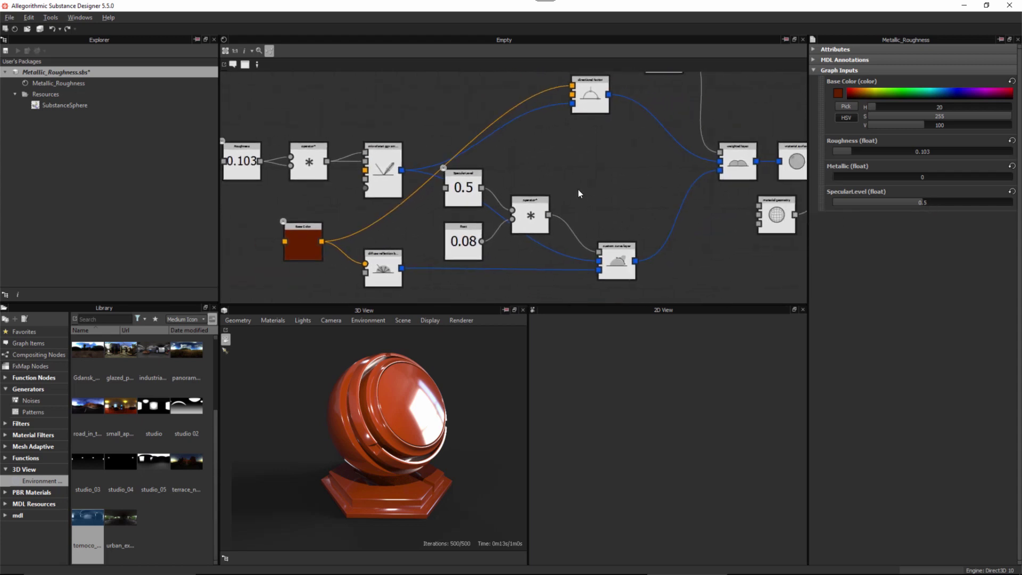
middle_drag(582, 199, 548, 188)
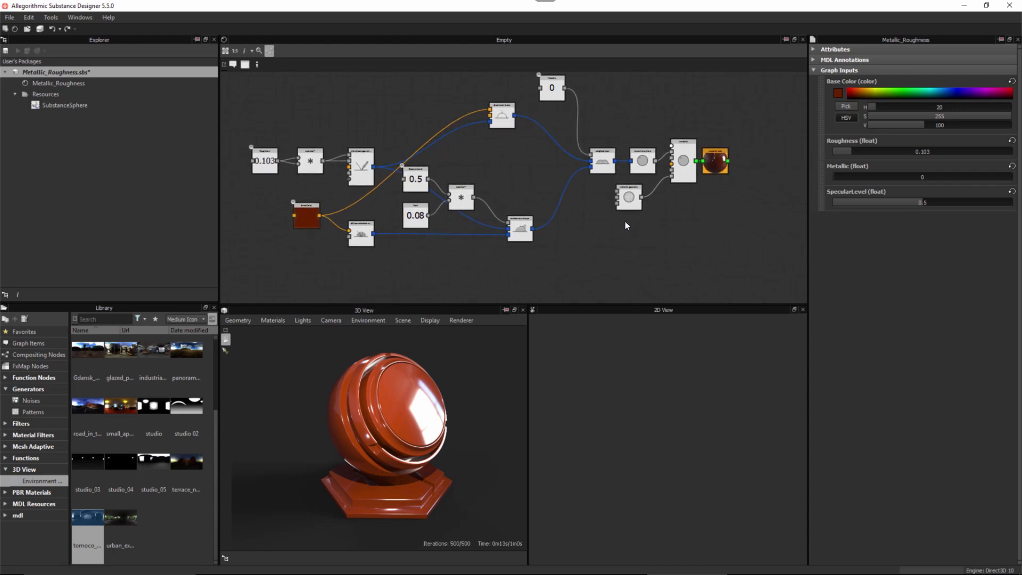
- Add a float3 constant node feeding the normal input of the material geometry node, and place it beside that node
middle_drag(632, 222, 586, 204)
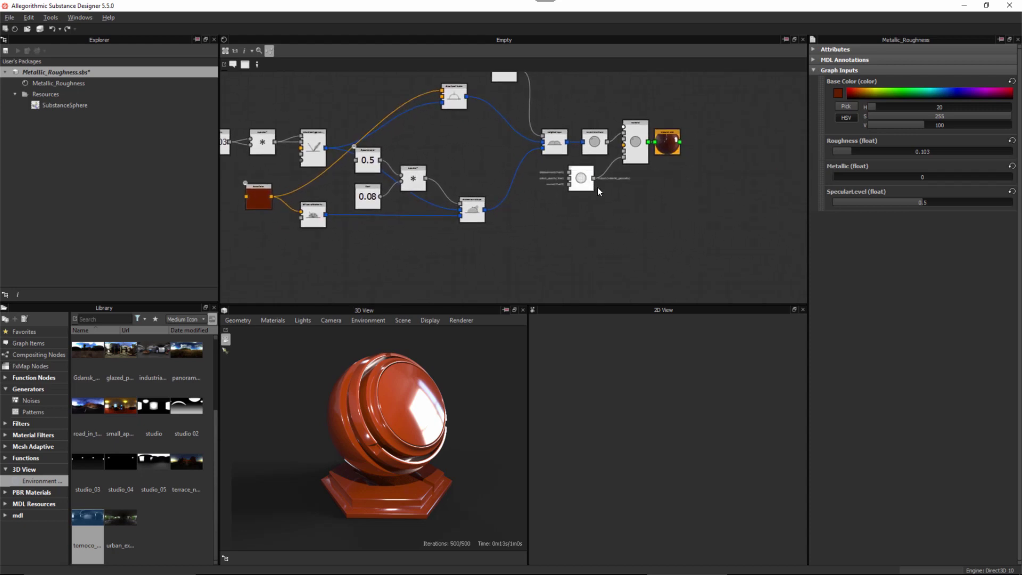
scroll(597, 185, up, 1)
scroll(610, 207, up, 6)
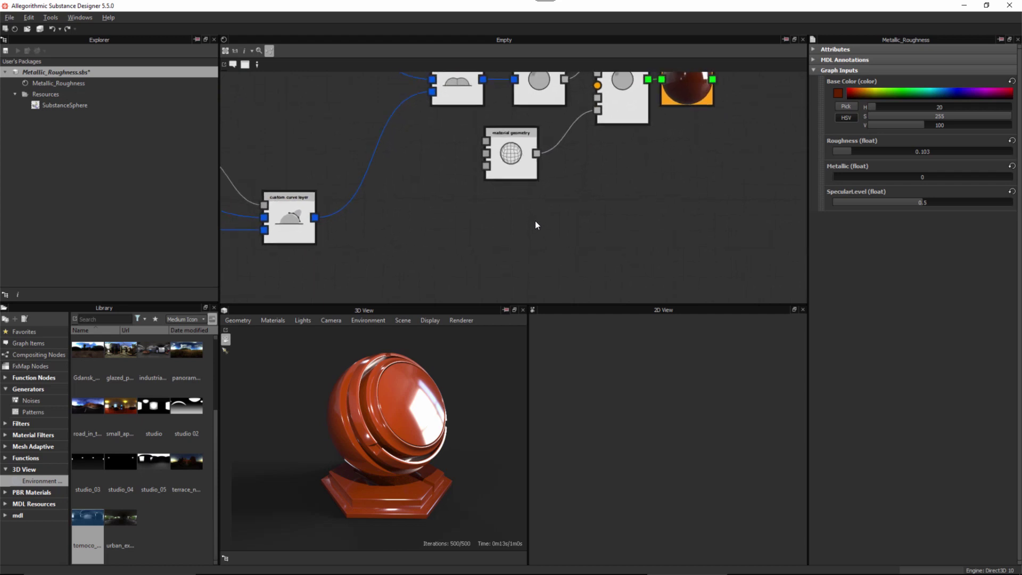
drag(519, 158, 564, 184)
scroll(527, 171, up, 3)
middle_drag(566, 228, 674, 236)
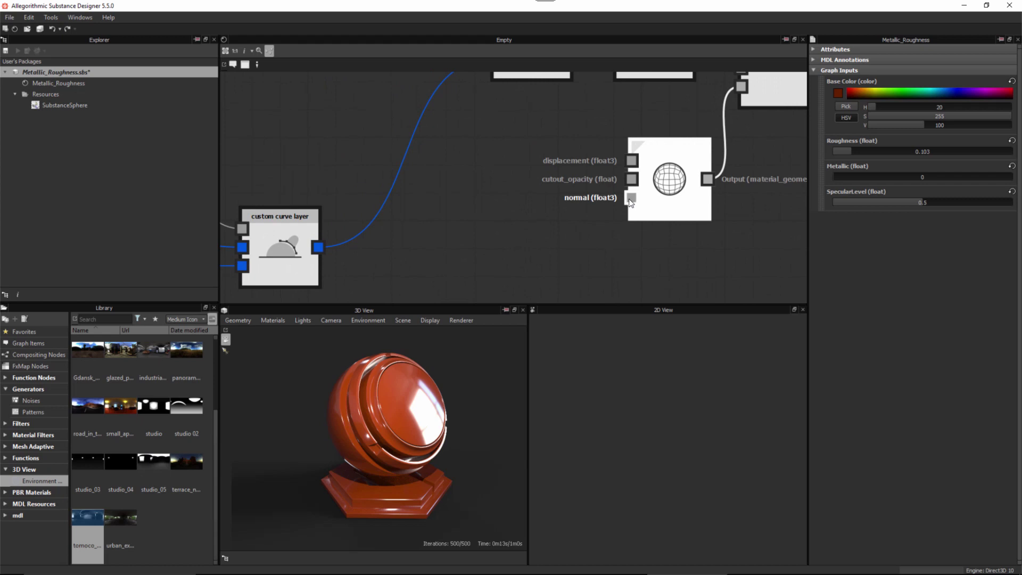
drag(631, 199, 519, 182)
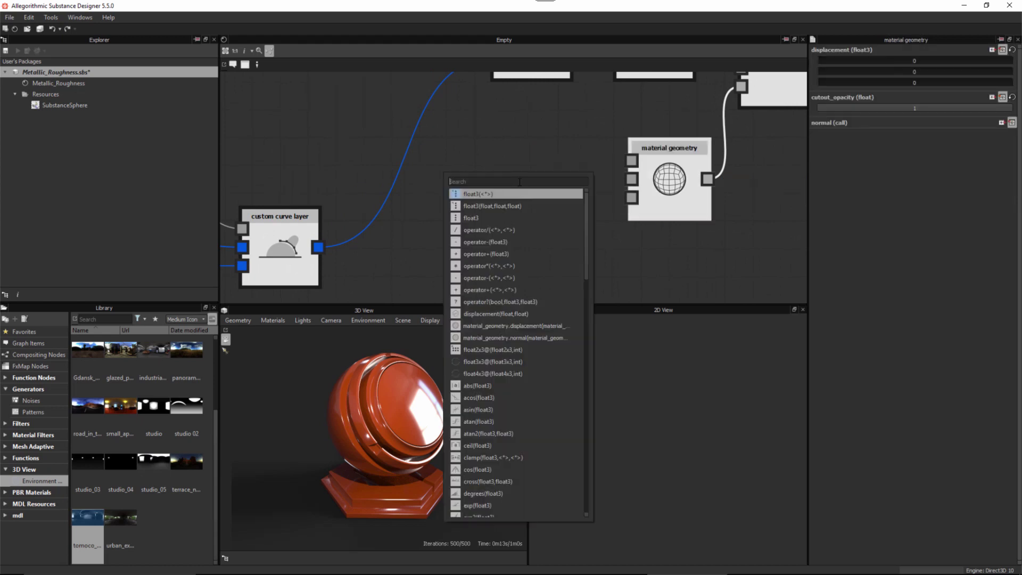
click(478, 217)
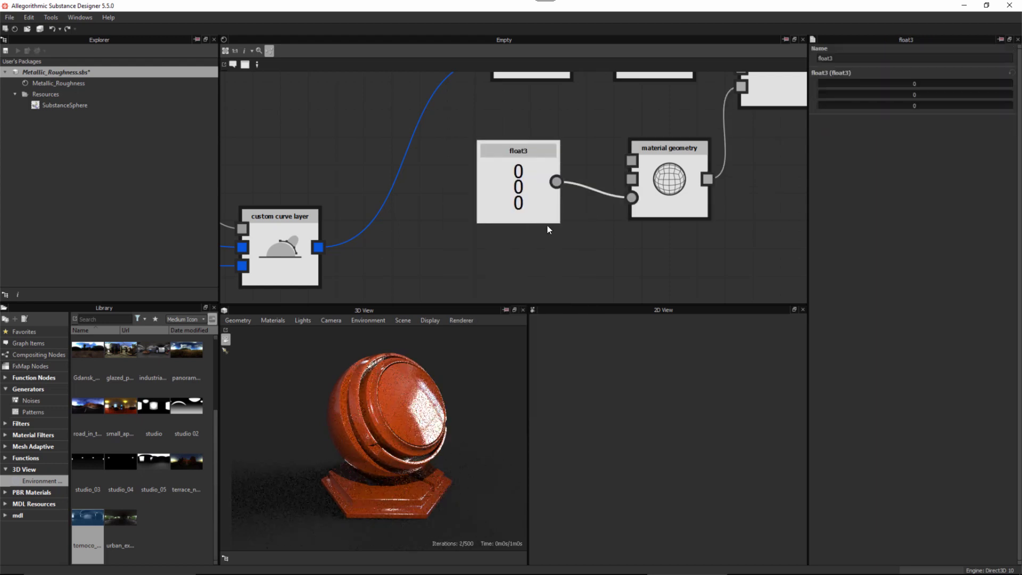
drag(525, 200, 546, 214)
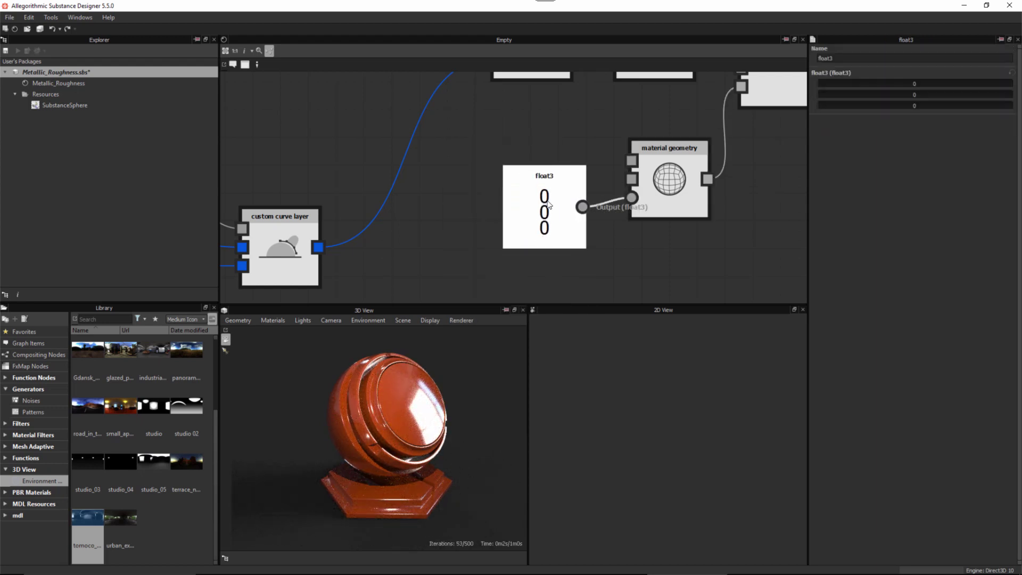
- Expose the float3 node as an input parameter of the material graph
alt+right_drag(548, 205, 554, 213)
middle_drag(572, 217, 591, 212)
alt+right_drag(591, 213, 552, 192)
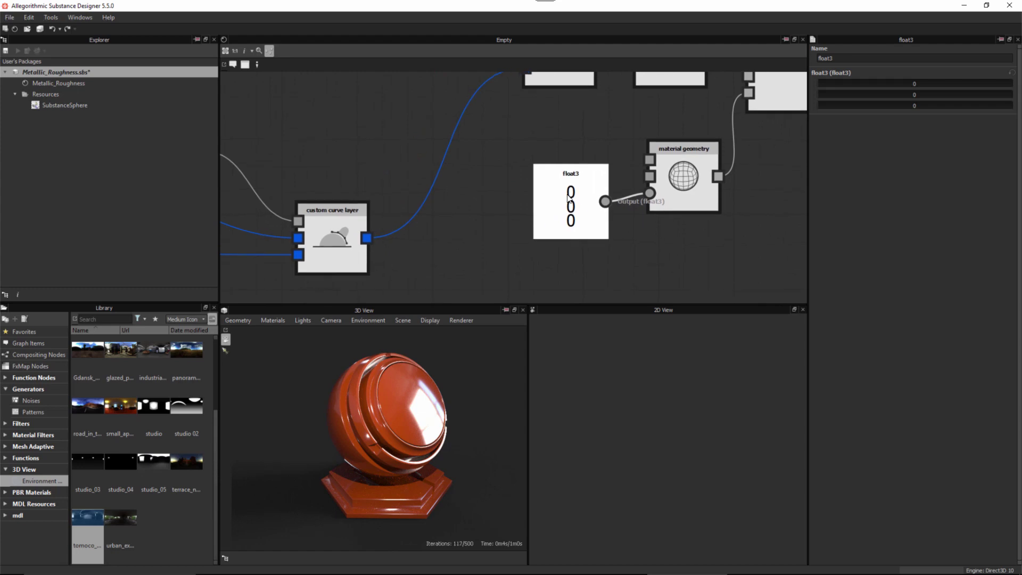
right_click(562, 183)
click(597, 221)
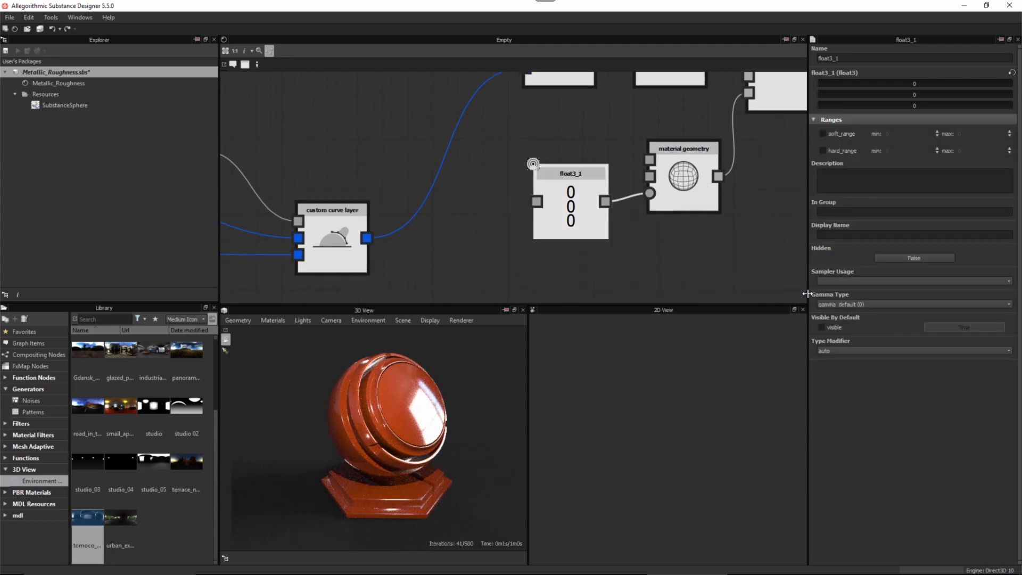
- Set the exposed float3's gamma type to linear and its sampler usage to normal
click(834, 304)
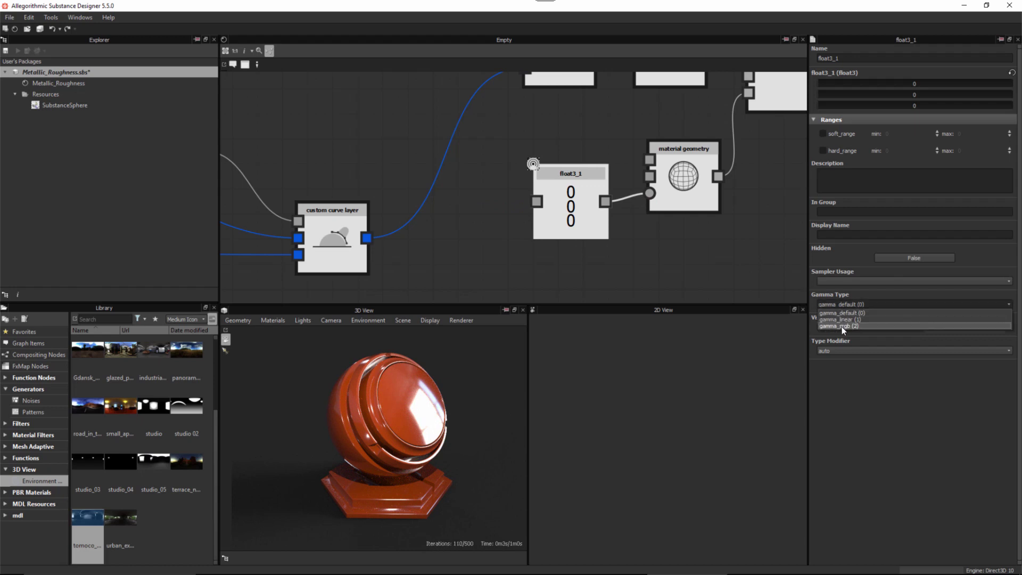
click(844, 322)
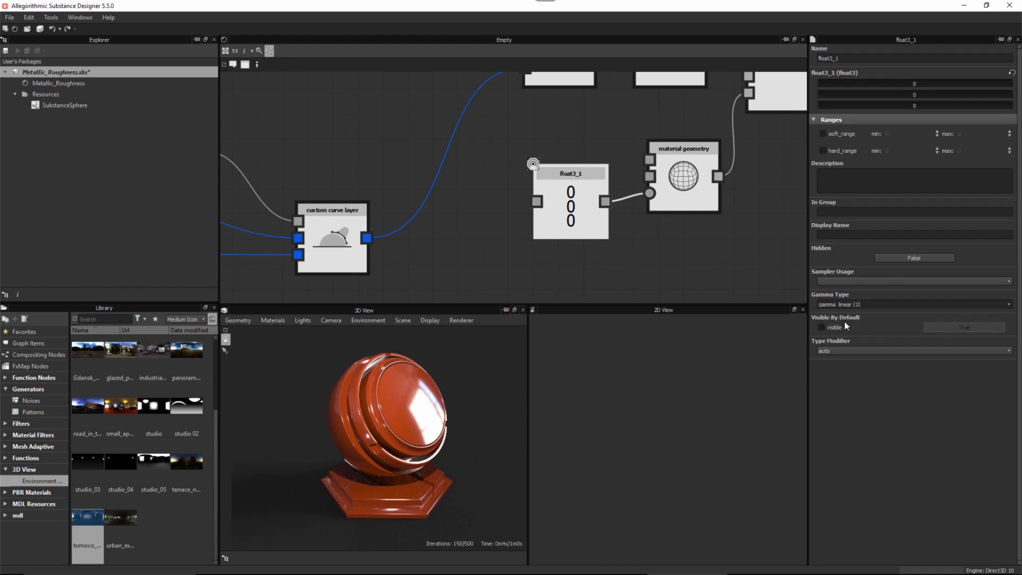
click(1010, 281)
scroll(847, 307, down, 2)
scroll(847, 308, up, 2)
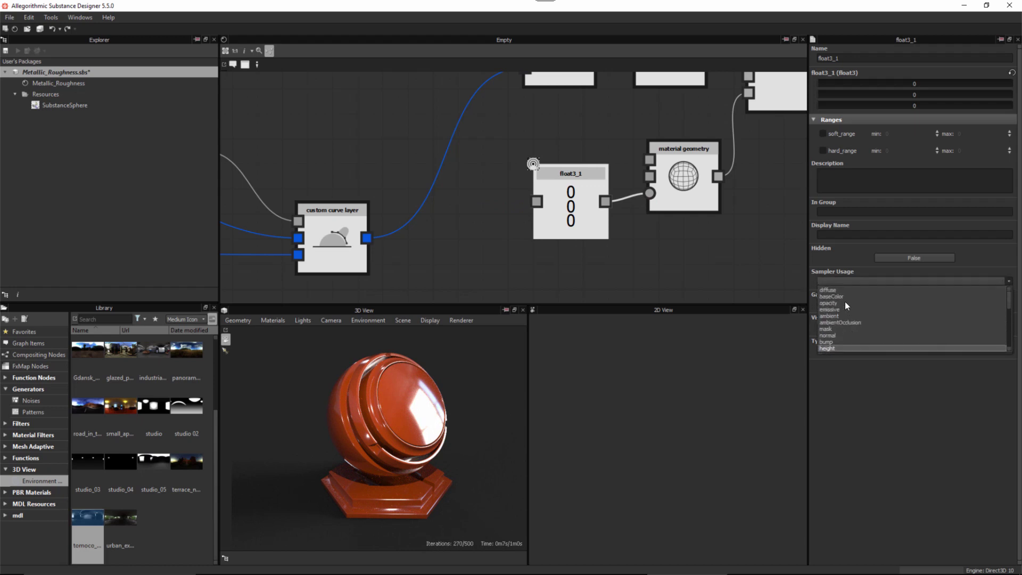
click(844, 280)
text(normal)
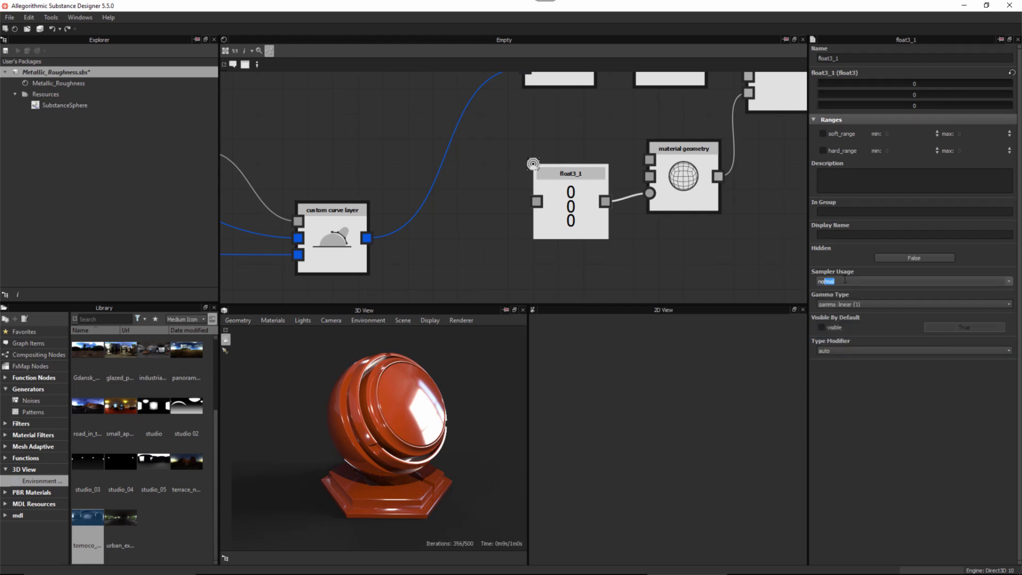
key(Return)
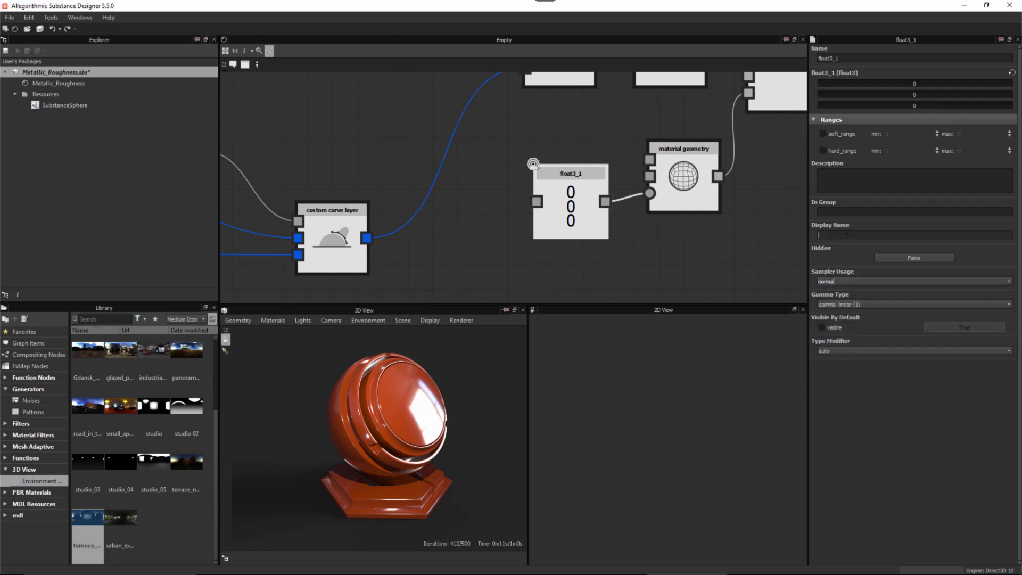
- Give the exposed float3 the display name Normal
click(847, 237)
text(Normal)
key(Return)
click(694, 238)
- Space out the material, material root and material geometry nodes, and reposition the Normal node beside the material geometry node
scroll(682, 242, down, 3)
middle_drag(702, 237, 650, 239)
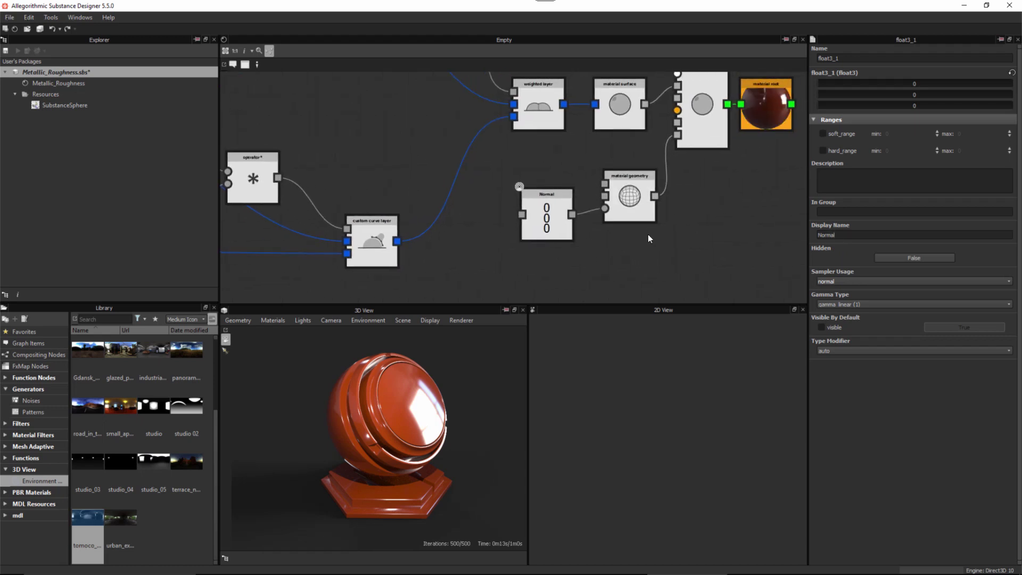
scroll(745, 192, up, 1)
middle_drag(681, 204, 641, 218)
scroll(676, 202, down, 3)
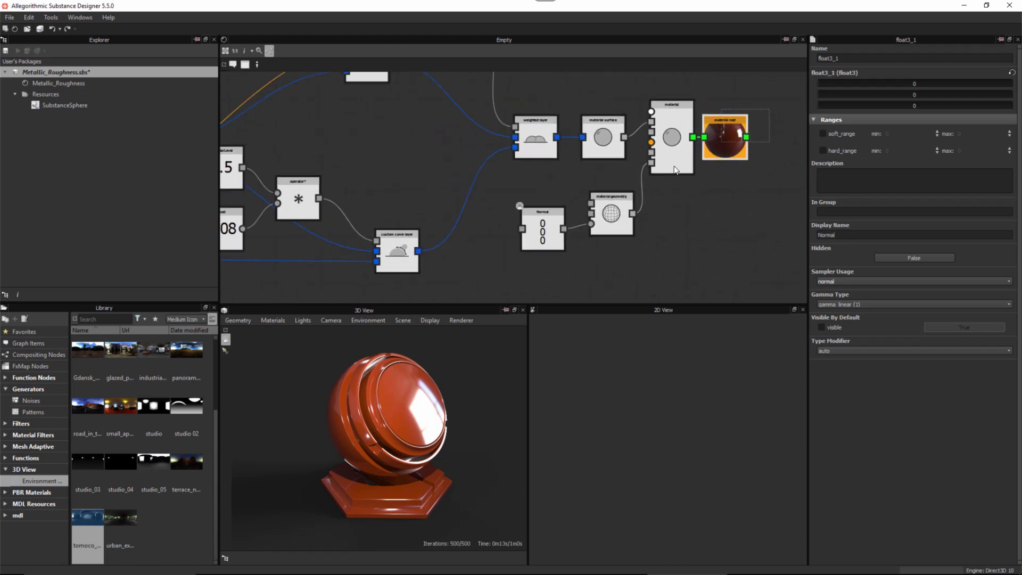
drag(687, 161, 733, 161)
drag(610, 218, 649, 218)
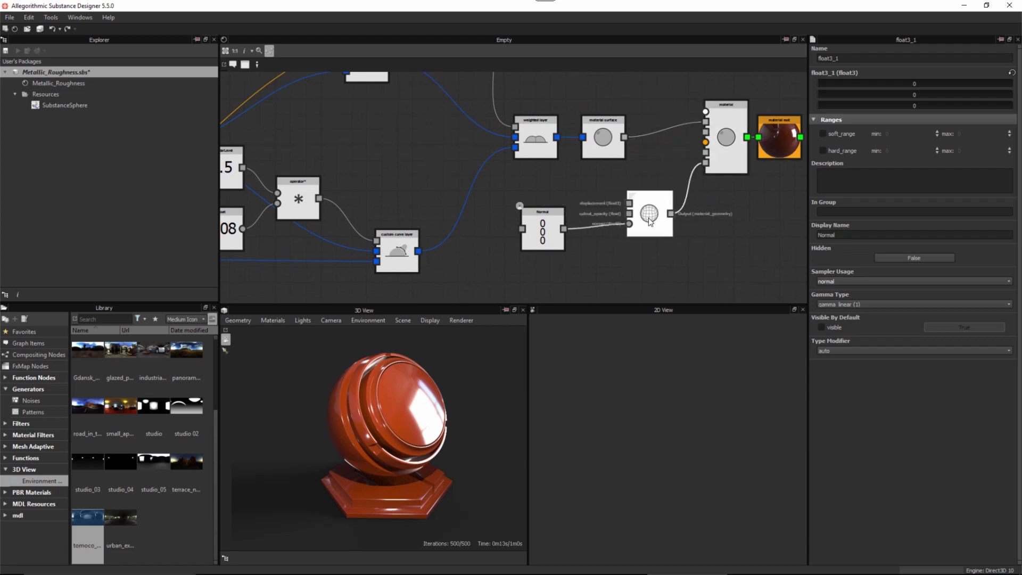
drag(551, 233, 597, 225)
scroll(618, 247, up, 1)
middle_drag(618, 247, 584, 198)
scroll(570, 193, up, 2)
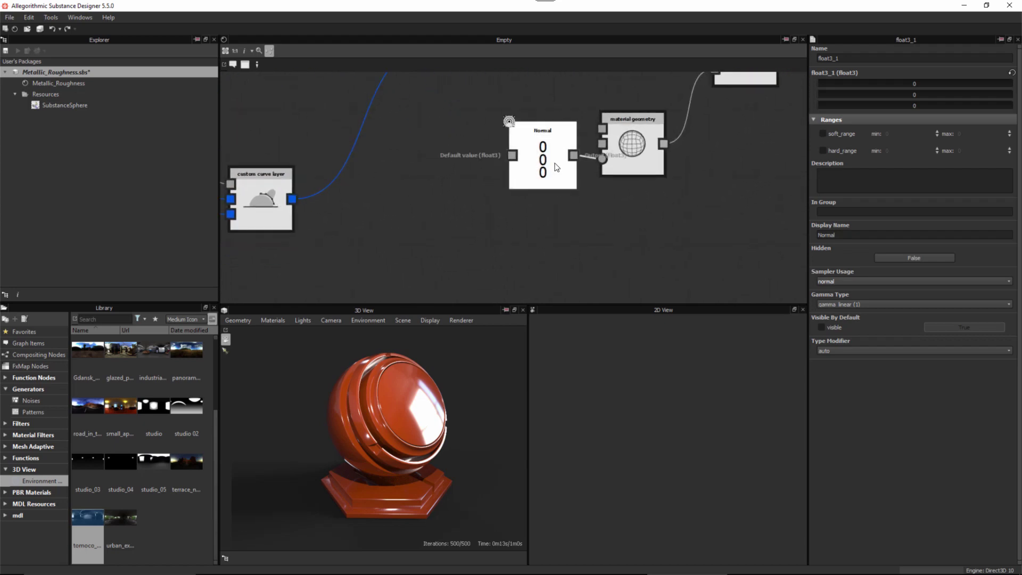
drag(555, 164, 555, 153)
- Add a normal() state node feeding the default value of the exposed Normal input
scroll(573, 170, up, 1)
middle_drag(575, 181, 644, 215)
scroll(615, 209, up, 1)
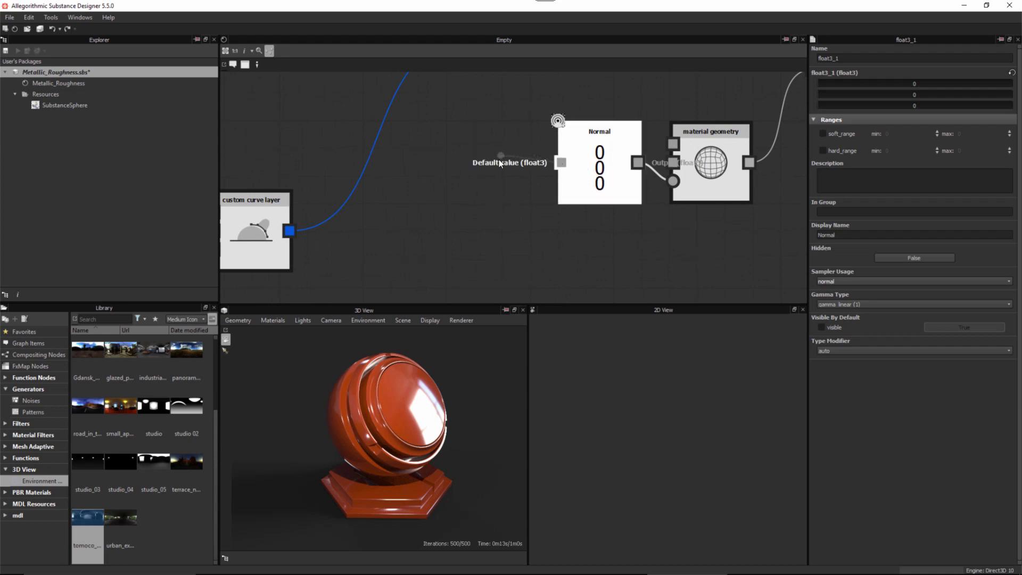
drag(489, 144, 490, 145)
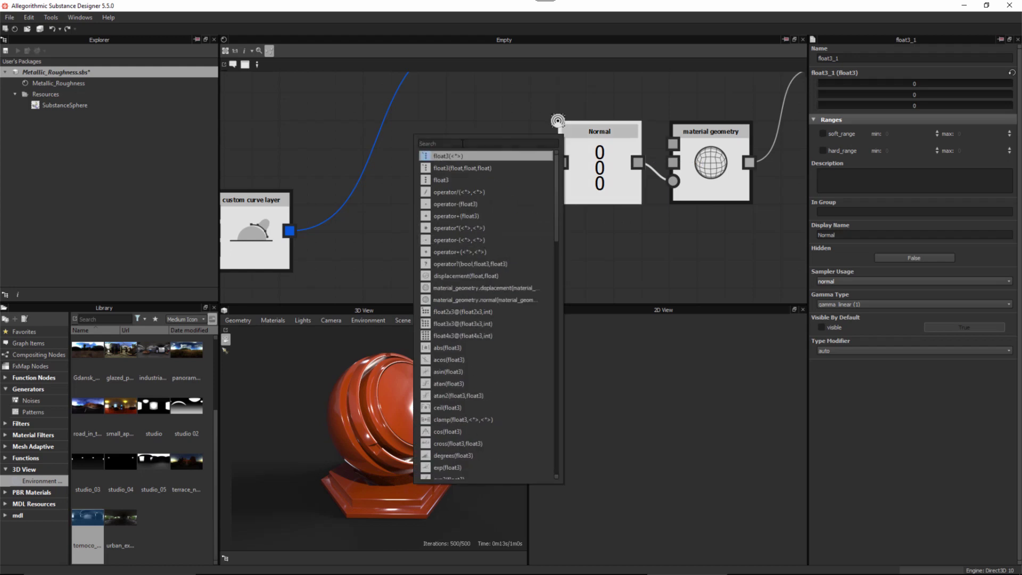
text(nor)
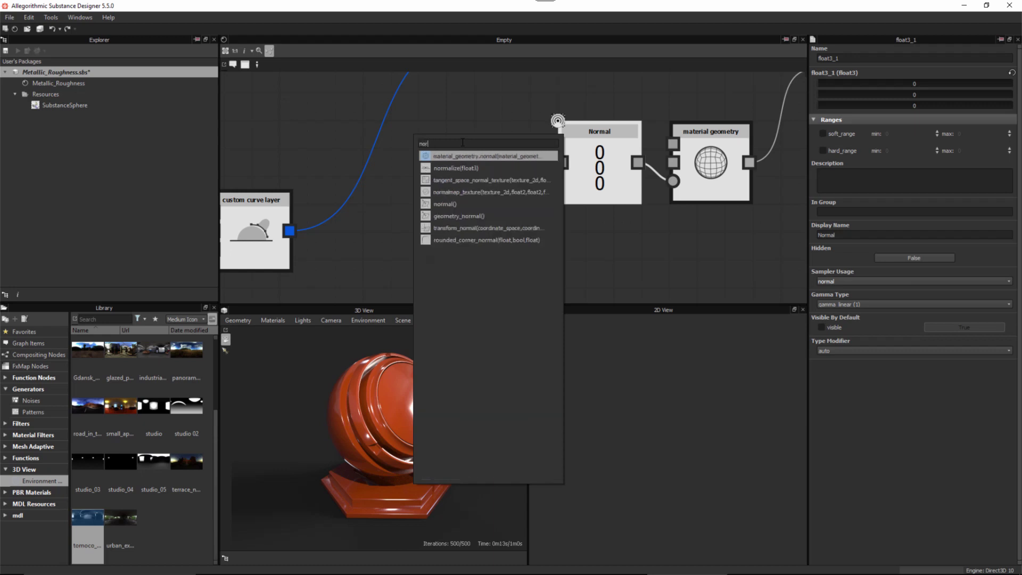
click(456, 205)
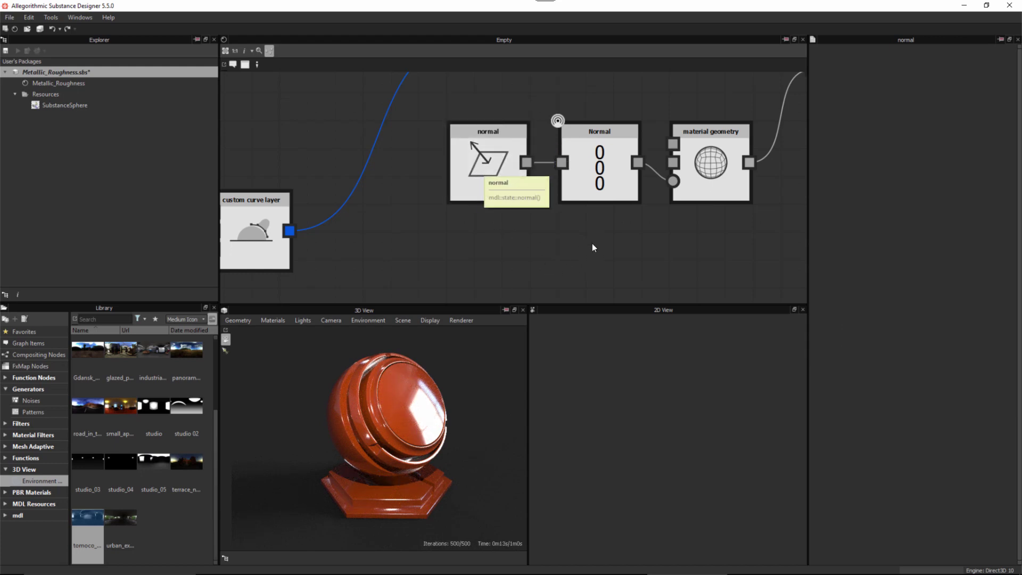
- Compare the properties of the exposed Normal input and the normal state node, and show the graph's exposed inputs
click(594, 133)
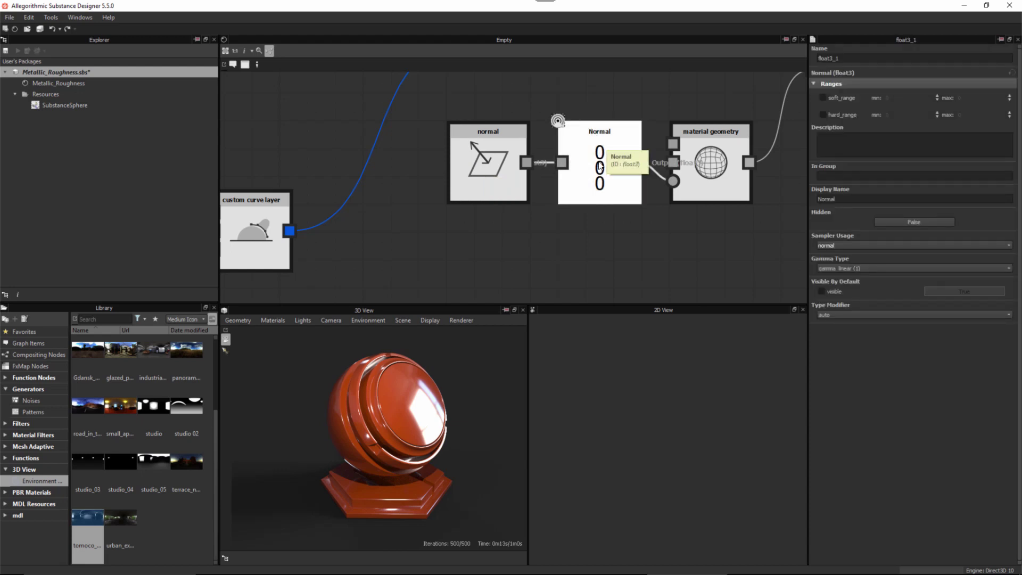
click(482, 130)
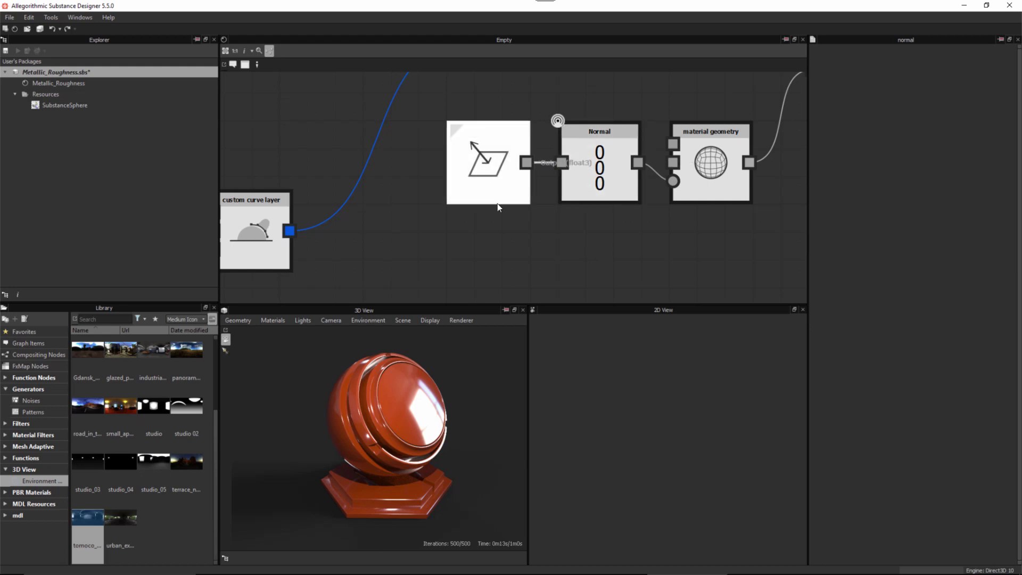
click(608, 135)
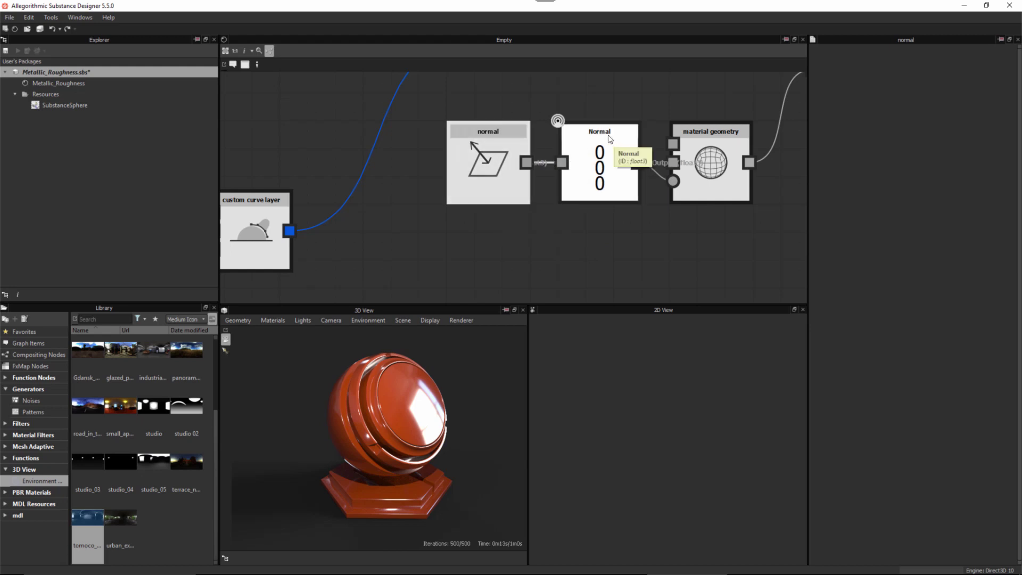
click(606, 255)
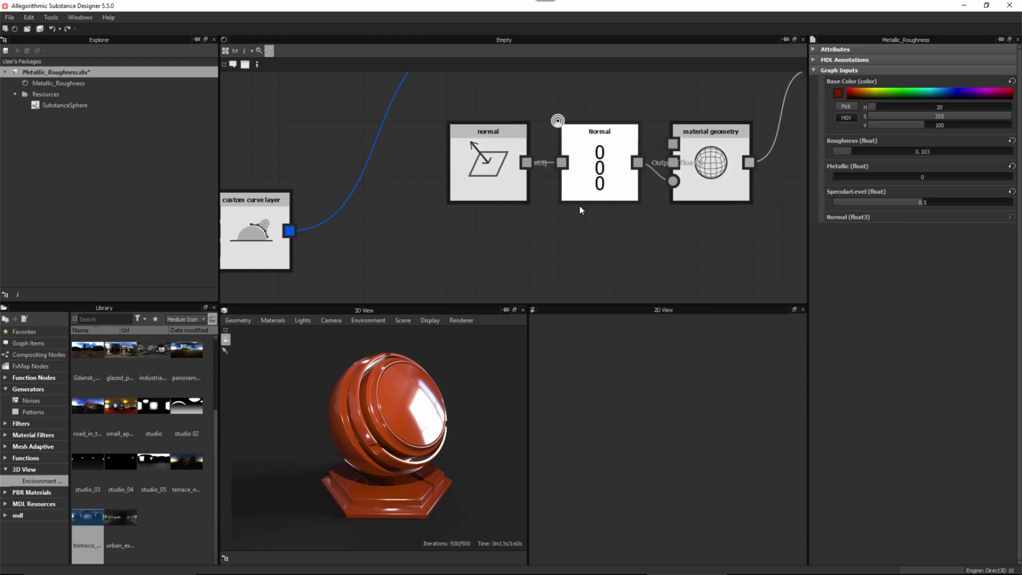
- Reposition the upper layer node fed by Base Color so it sits nearer the weighted layer's other inputs
alt+right_drag(538, 225, 413, 155)
alt+middle_drag(498, 182, 563, 174)
alt+right_drag(476, 196, 479, 199)
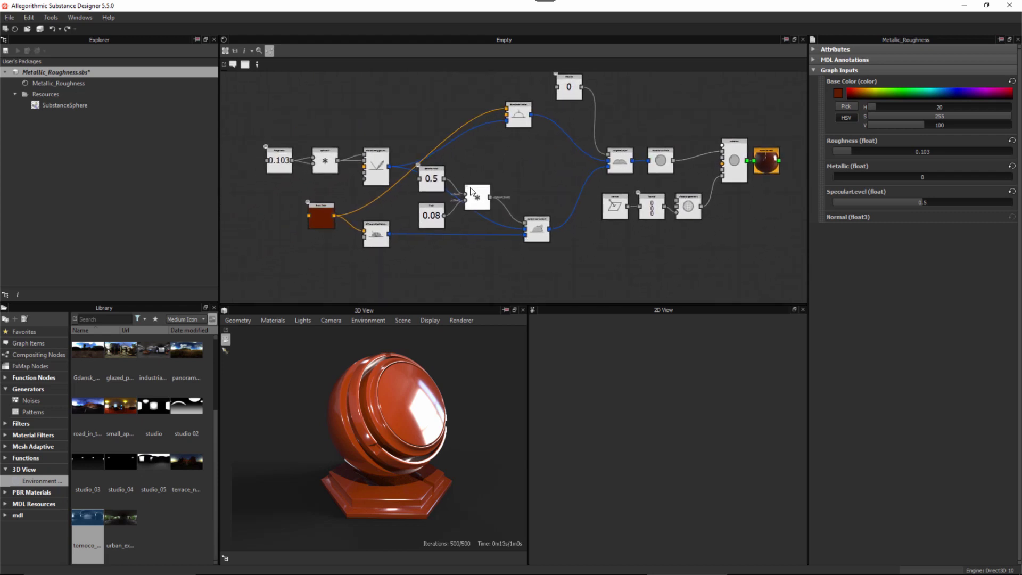
alt+middle_drag(534, 148, 523, 175)
drag(510, 150, 528, 159)
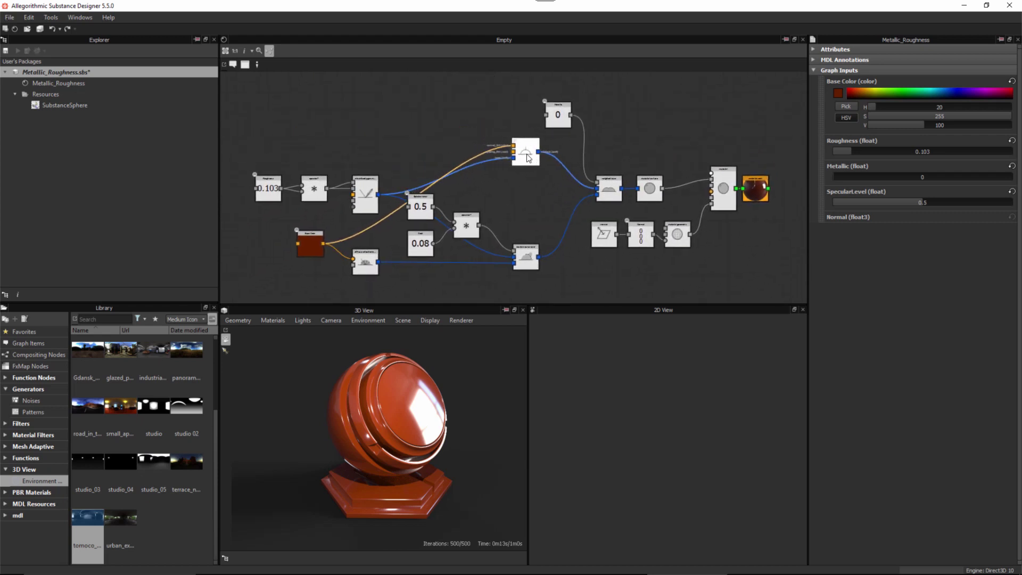
- Move the Roughness, multiply and glossy bsdf nodes, plus the Base Color and diffuse reflection nodes, farther from the SpecularLevel branch
alt+right_drag(307, 198, 346, 201)
alt+middle_drag(354, 201, 367, 178)
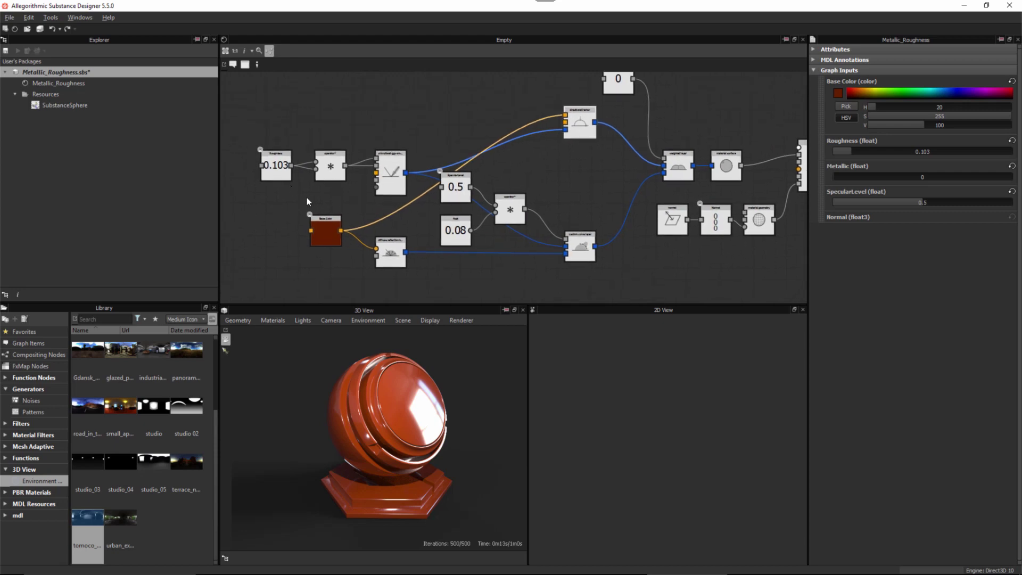
alt+right_drag(305, 195, 322, 203)
drag(243, 125, 374, 173)
alt+right_drag(514, 219, 521, 209)
alt+middle_drag(522, 209, 535, 149)
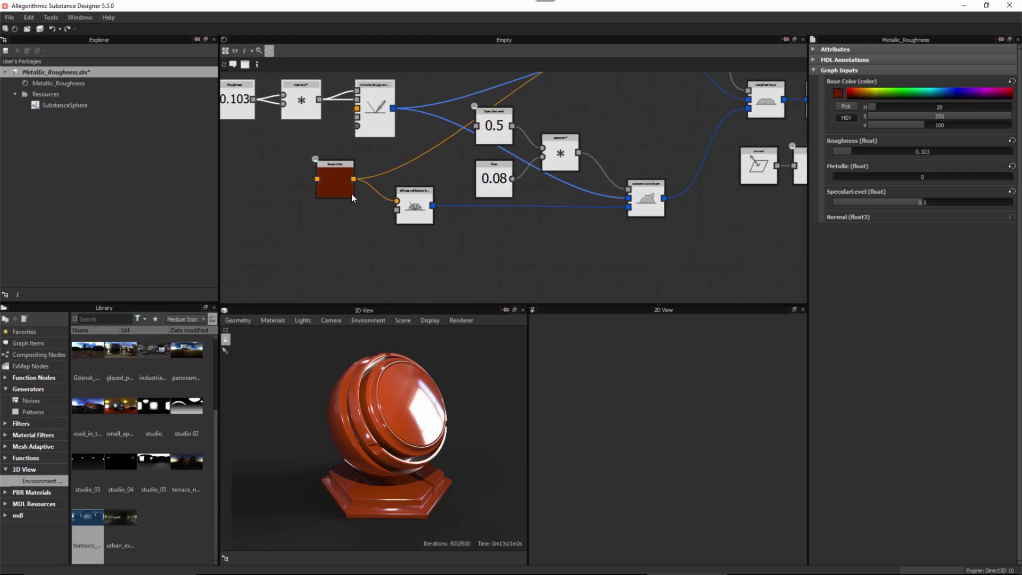
drag(332, 184, 265, 184)
drag(415, 209, 374, 209)
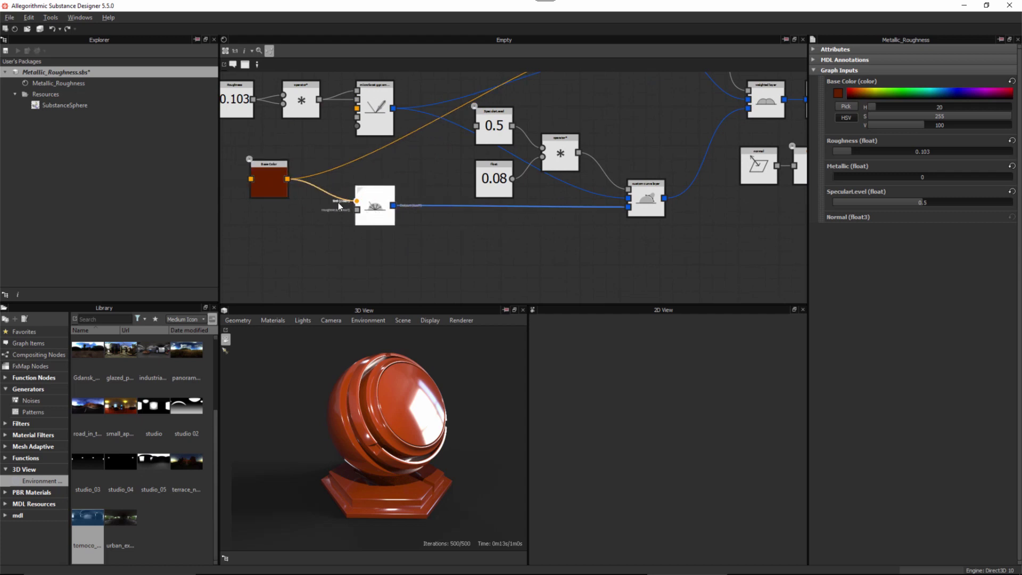
- Add a frame around the diffuse reflection bsdf node
alt+right_drag(370, 214, 379, 223)
alt+middle_drag(379, 222, 450, 234)
drag(373, 278, 503, 198)
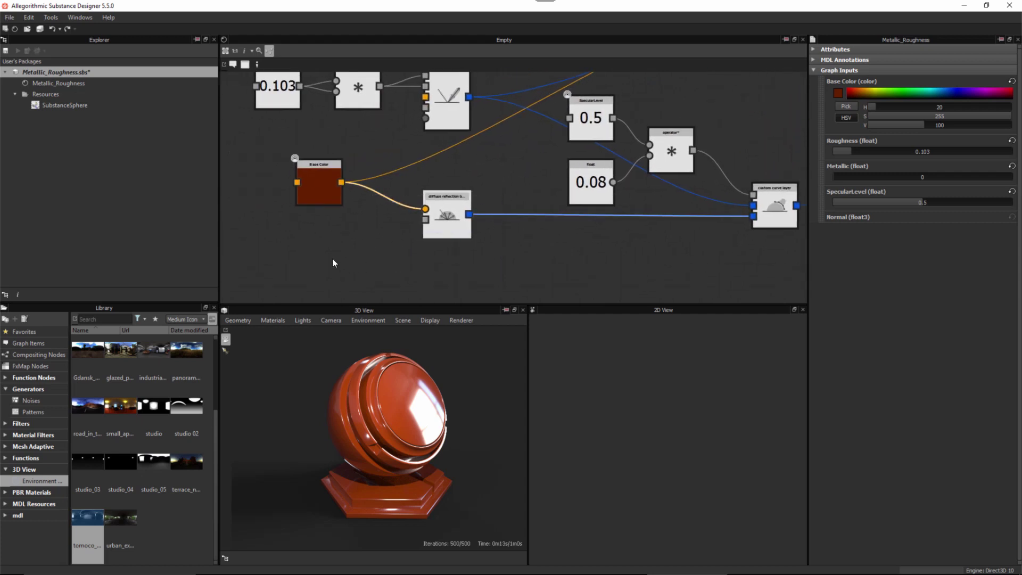
drag(380, 278, 469, 219)
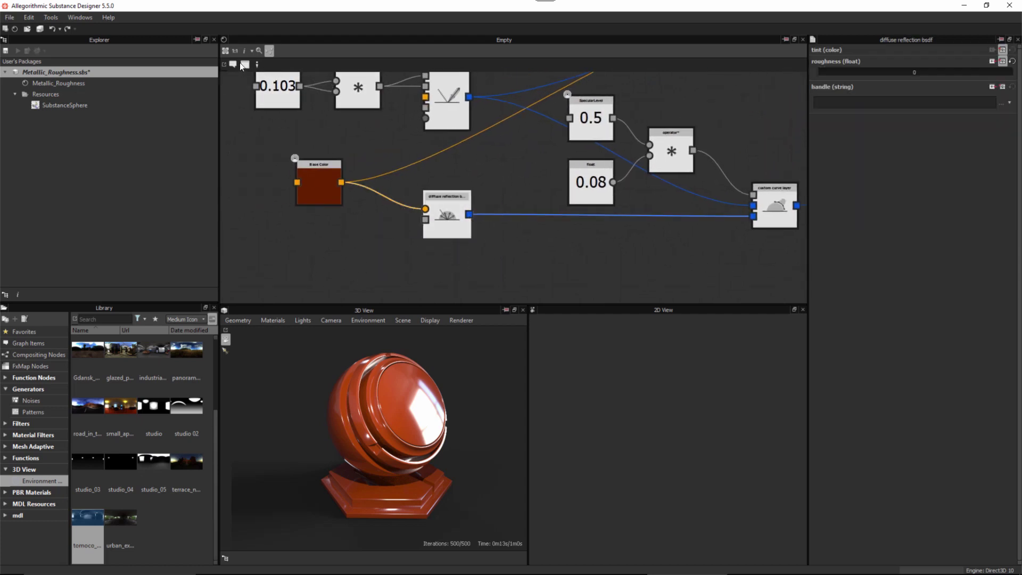
click(348, 234)
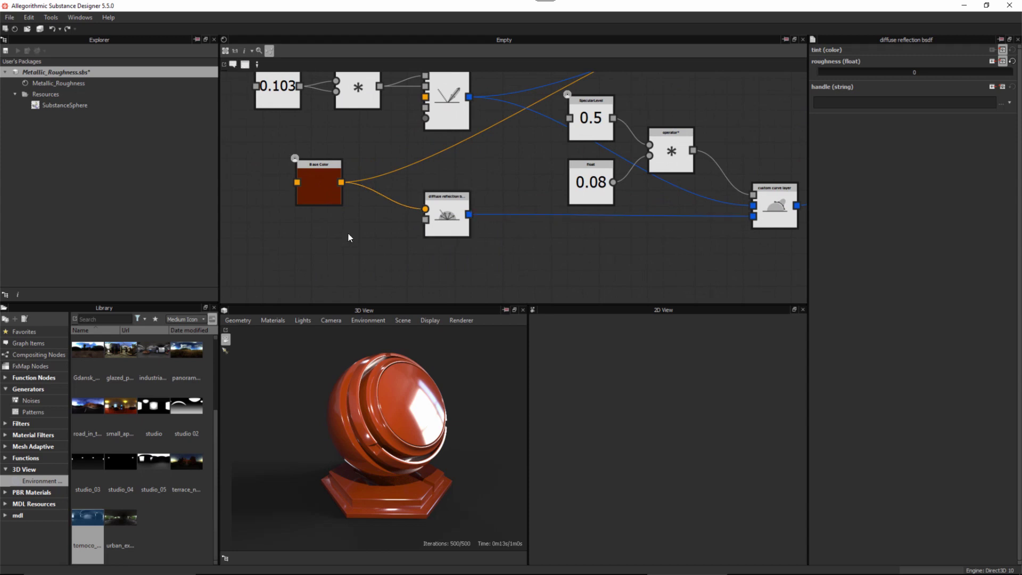
click(449, 205)
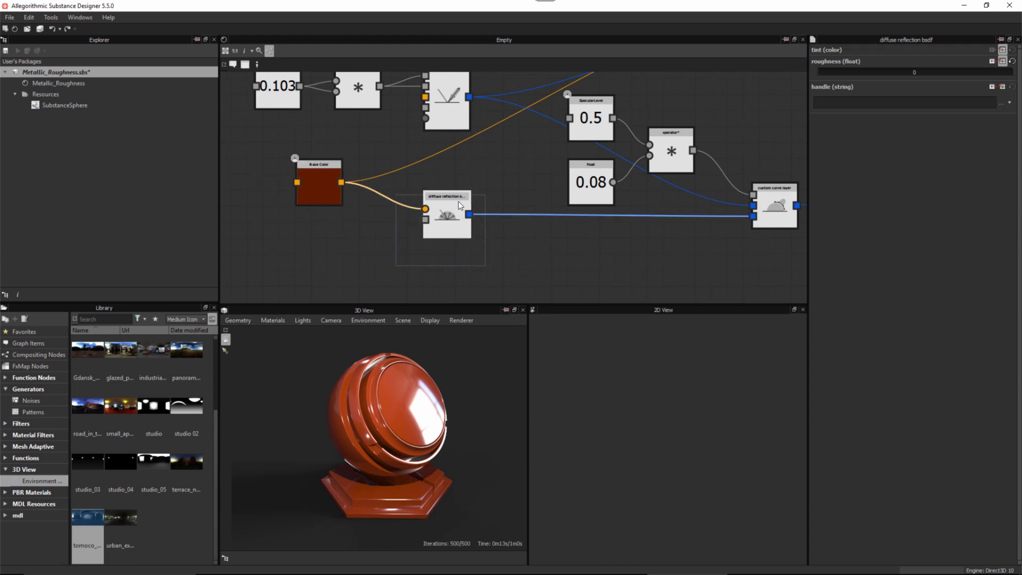
click(245, 65)
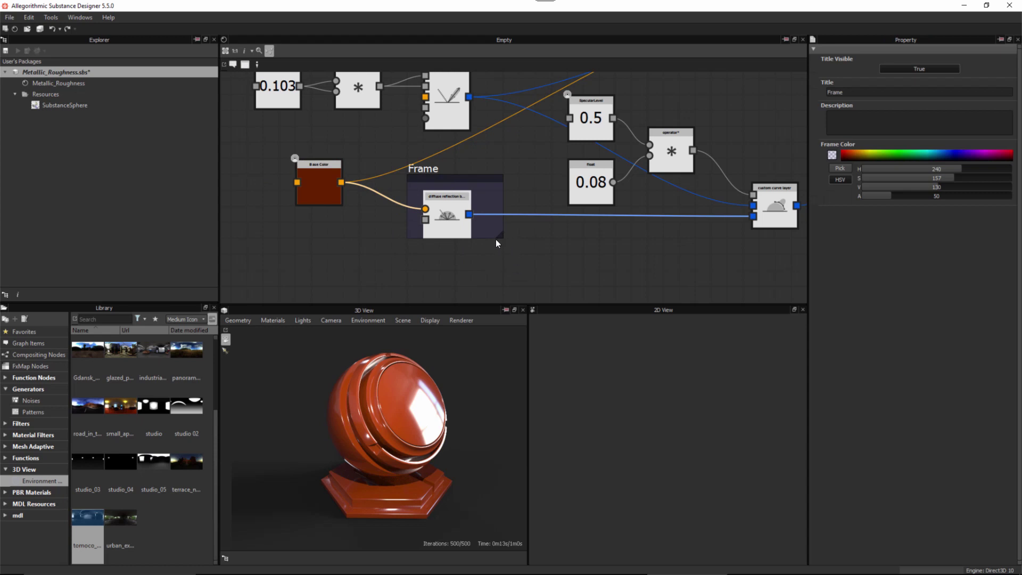
- Enlarge the frame around the diffuse reflection bsdf node and title it Diff Reflect
drag(502, 240, 535, 287)
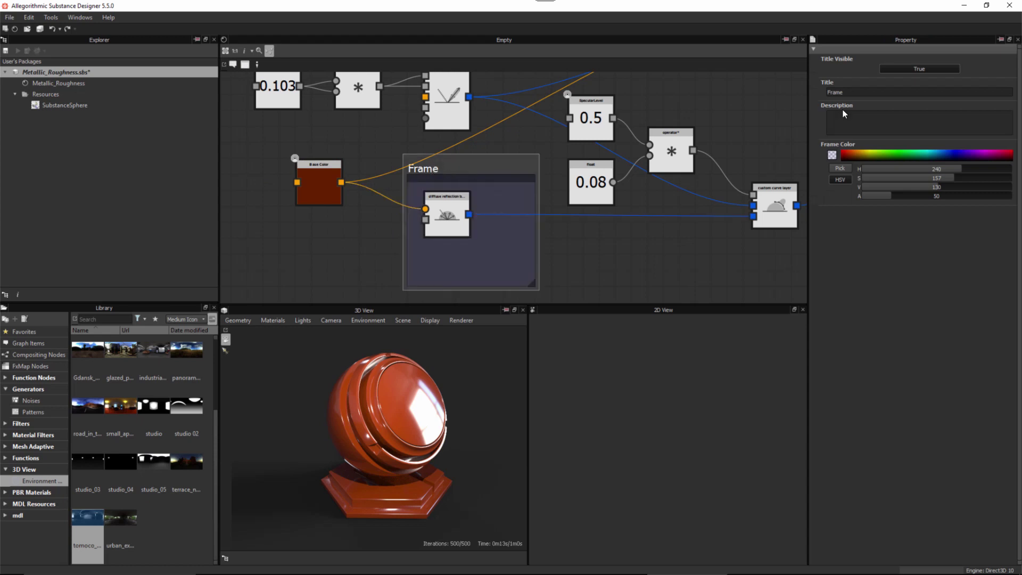
double_click(848, 93)
text(Diff Reflect)
key(Return)
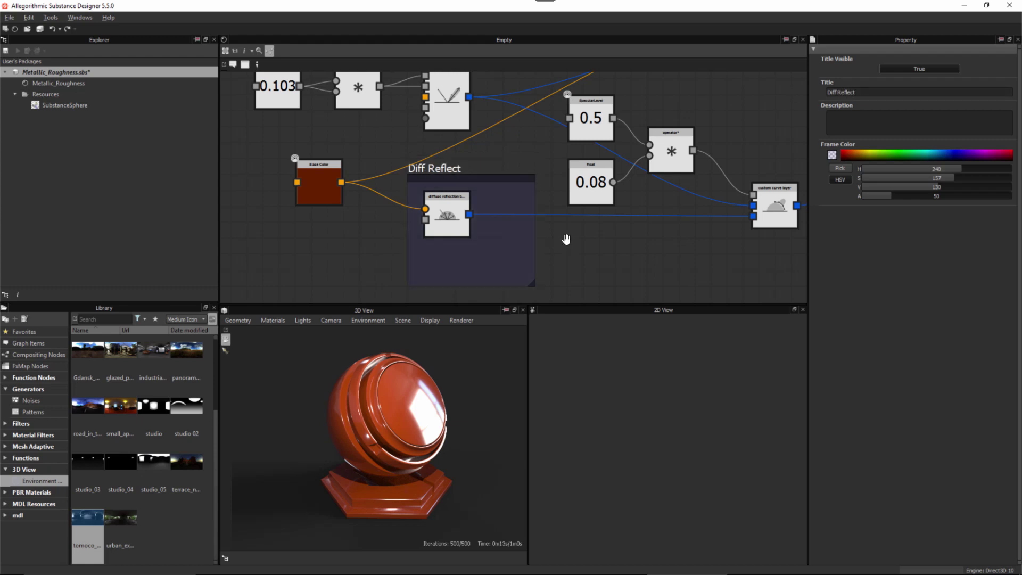
- Move the Roughness and multiply nodes farther from the microfacet ggx smith bsdf node to leave room for a frame
scroll(515, 232, down, 3)
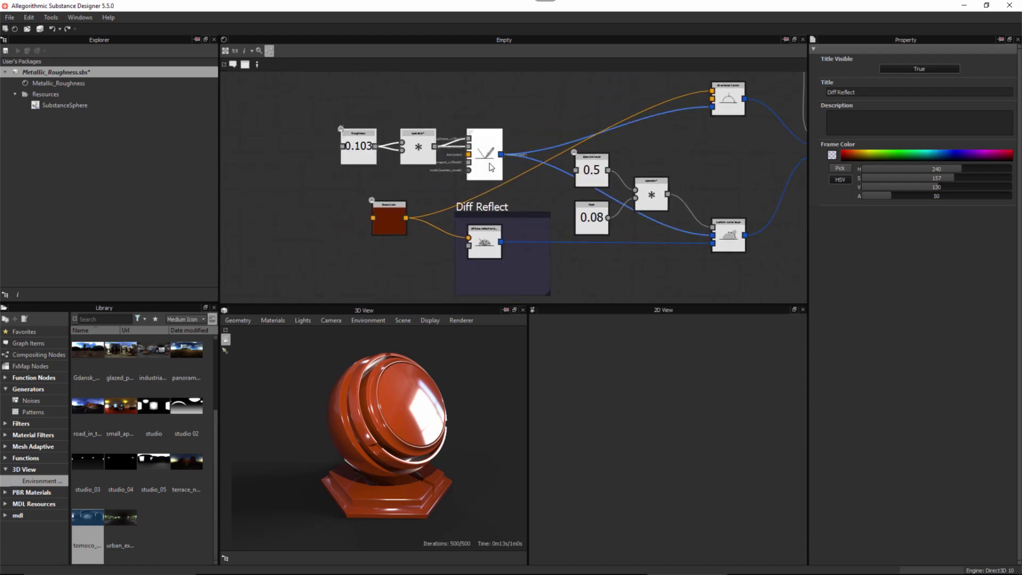
scroll(453, 173, up, 3)
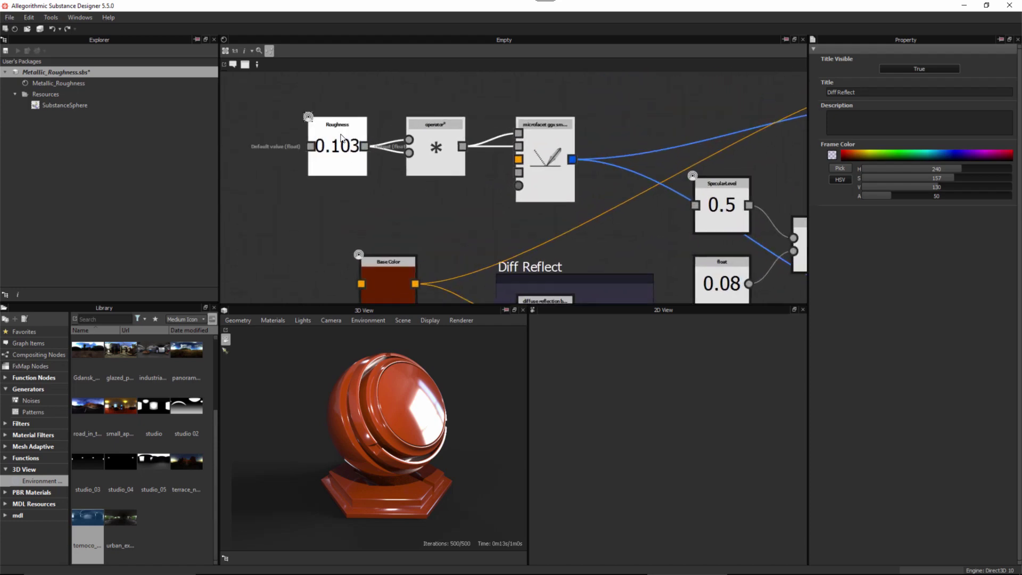
drag(252, 106, 447, 164)
drag(439, 156, 352, 149)
click(414, 171)
- Add a roomy frame around the microfacet ggx smith bsdf node and title it Spec Reflect
click(554, 155)
scroll(555, 155, down, 4)
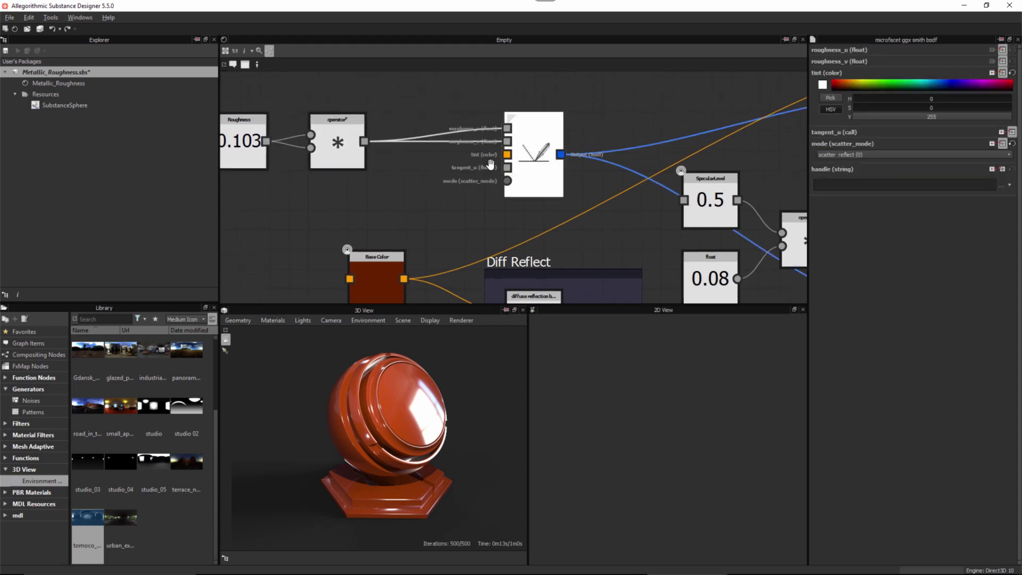
scroll(471, 139, up, 3)
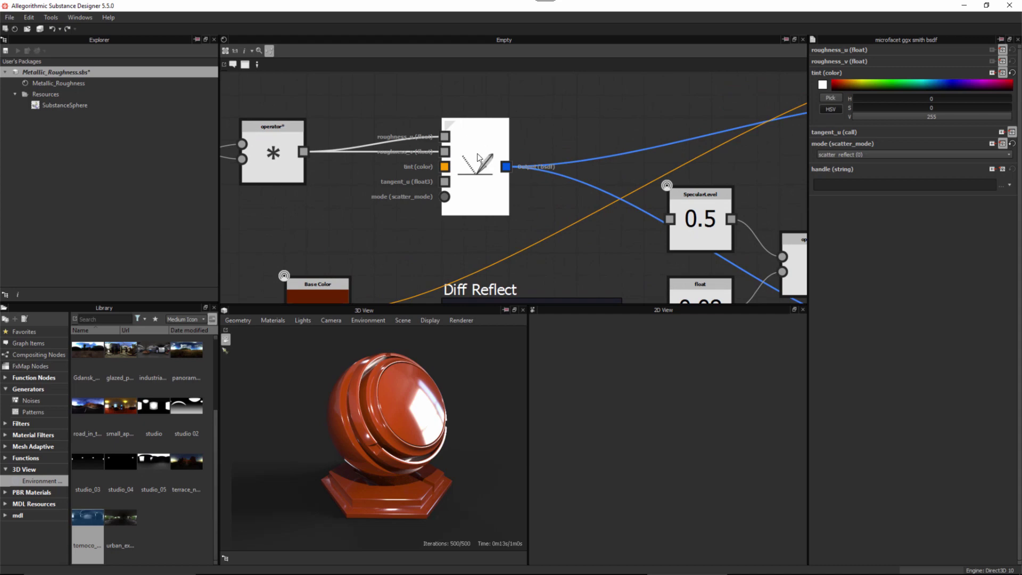
scroll(479, 159, down, 2)
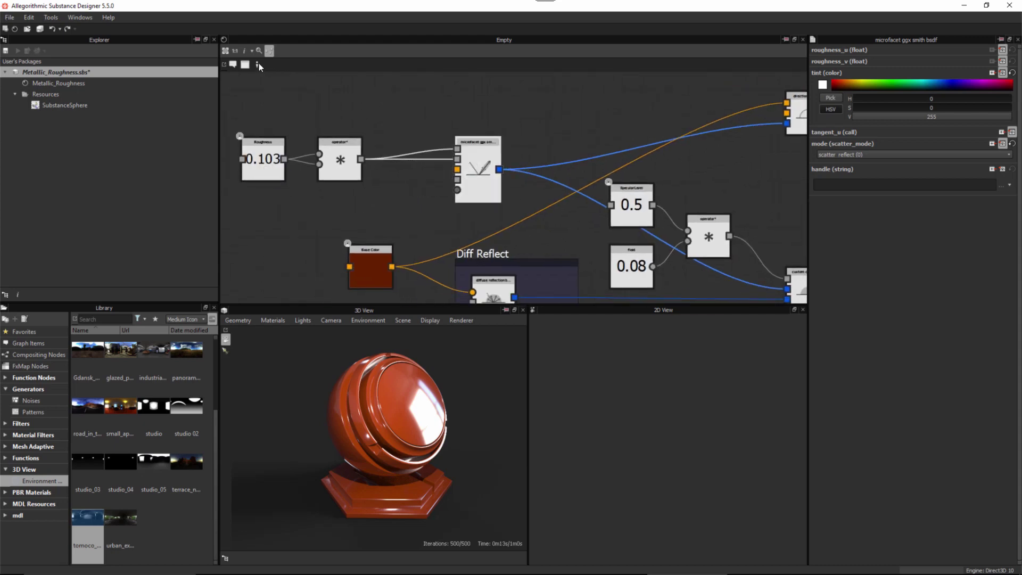
click(244, 64)
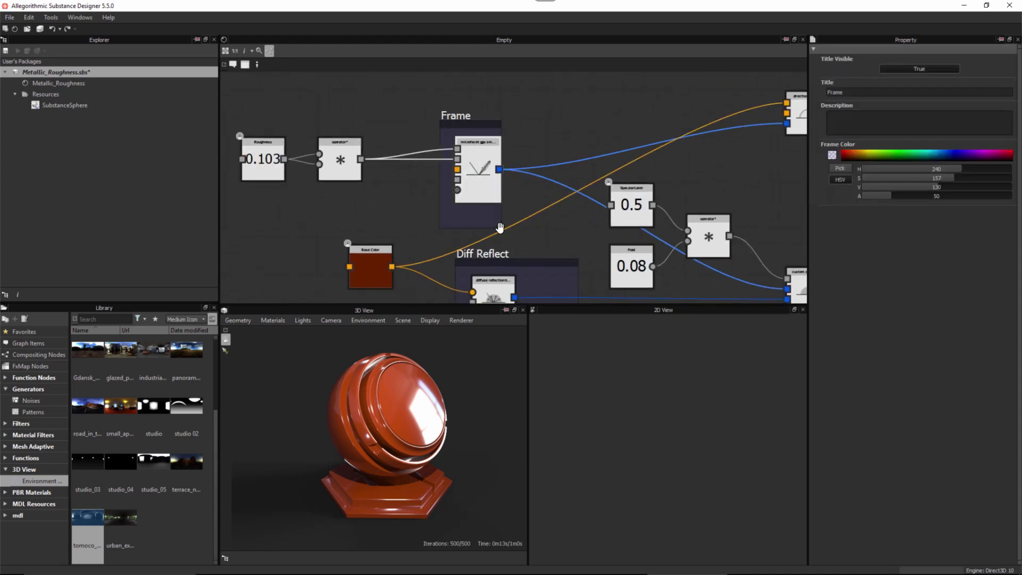
drag(500, 227, 582, 243)
click(458, 123)
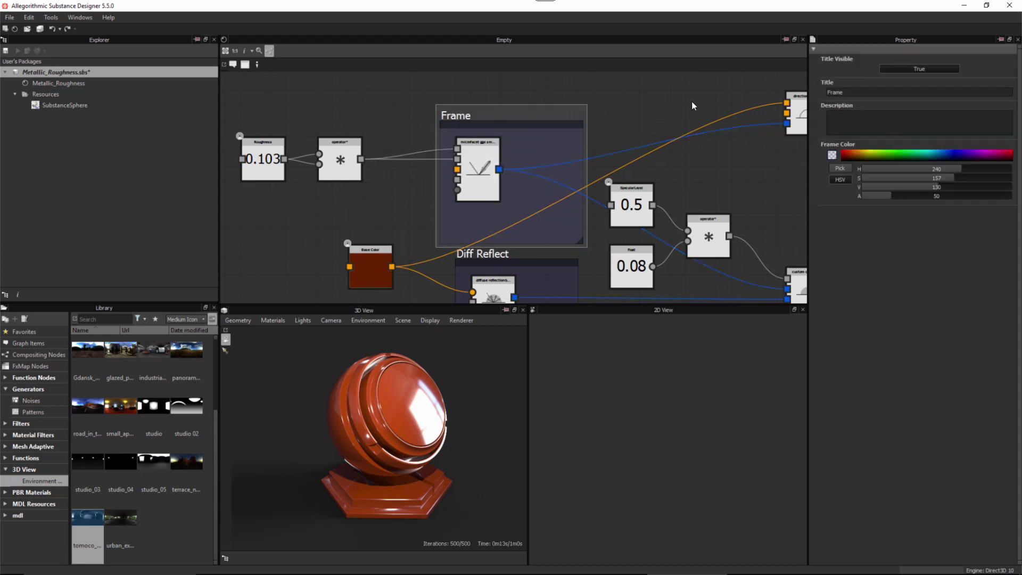
double_click(852, 93)
text(Spec Reflect)
key(Return)
- Add a frame around the custom curve layer node and enlarge it below and beside the node
middle_drag(578, 204, 532, 163)
scroll(557, 185, down, 1)
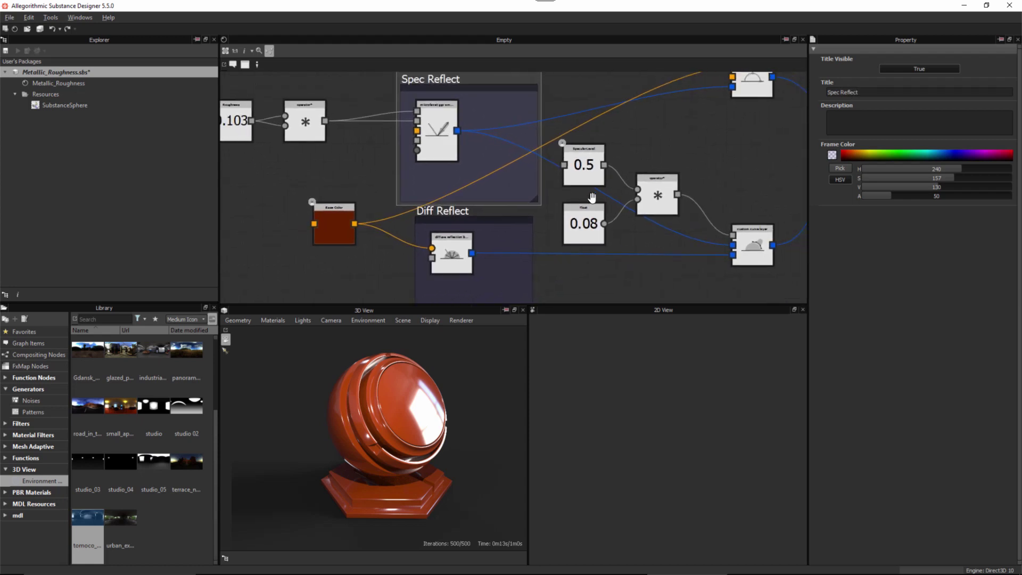
middle_drag(594, 199, 506, 177)
scroll(589, 272, down, 2)
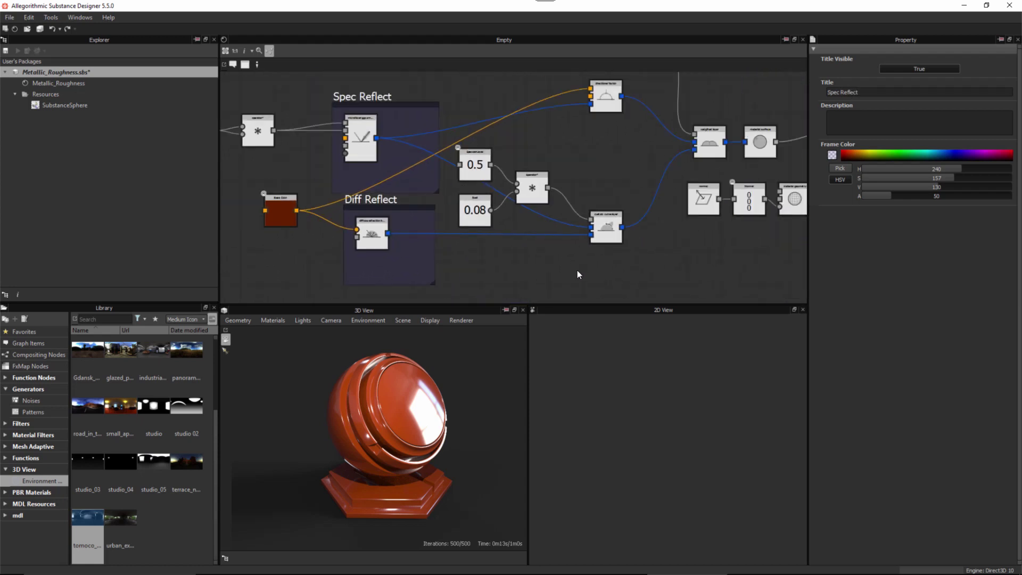
middle_drag(589, 249, 522, 225)
scroll(554, 250, up, 2)
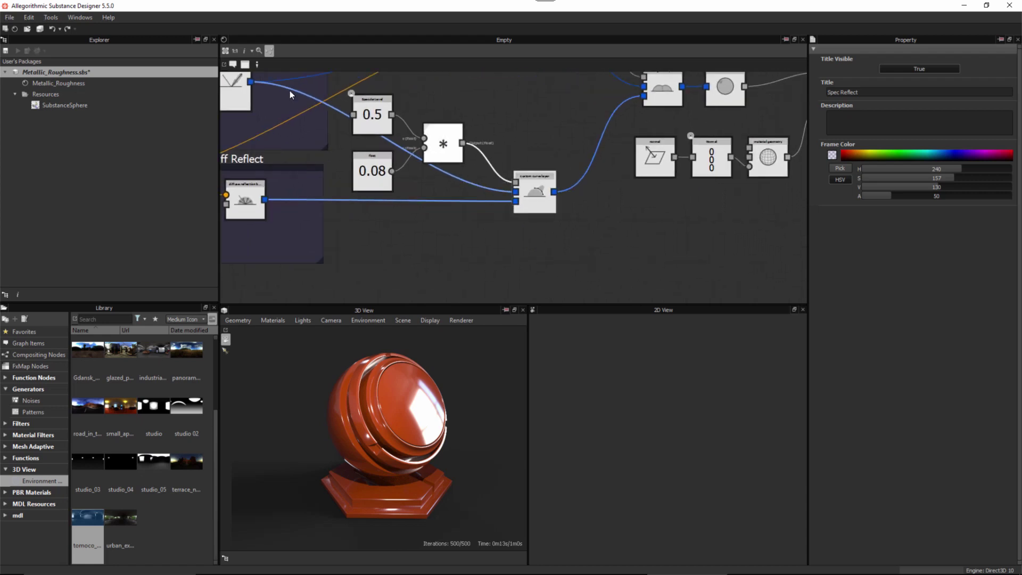
click(245, 64)
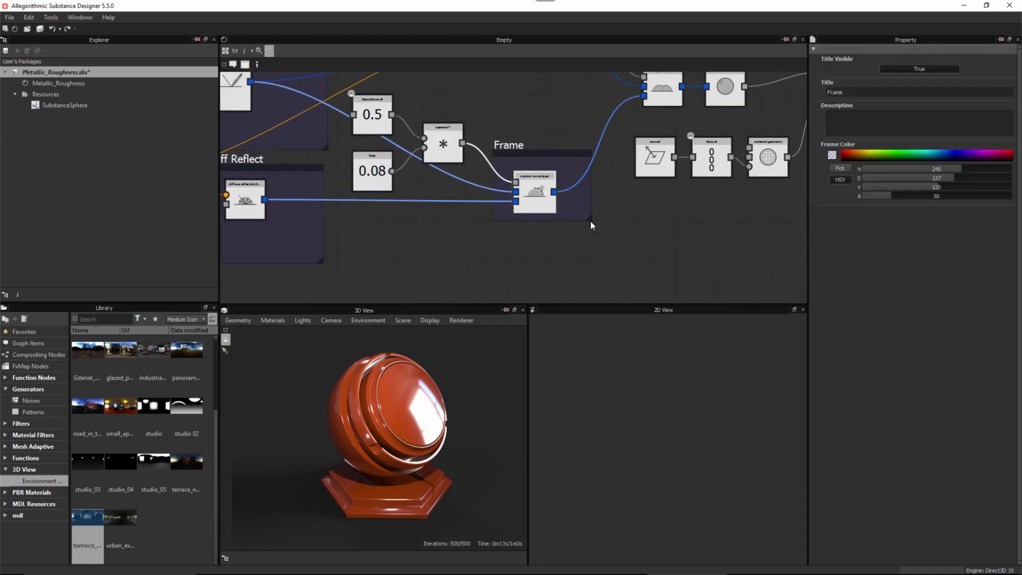
drag(594, 230, 614, 268)
- Title the custom curve layer's frame Dielectric and nudge the node slightly inward within it
click(515, 145)
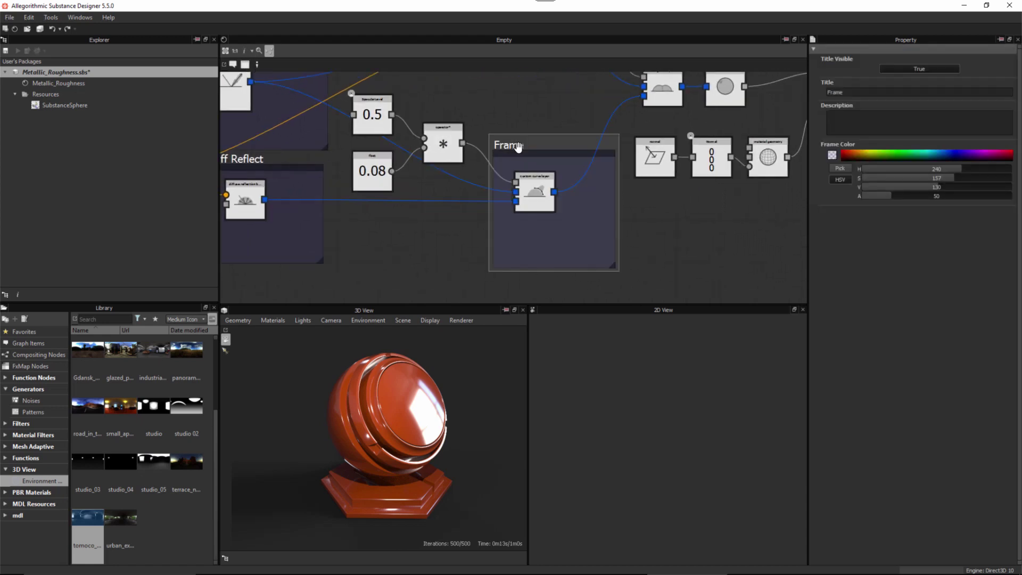
double_click(842, 92)
text(Dielectric)
key(Return)
alt+middle_drag(534, 169, 567, 198)
drag(560, 211, 567, 212)
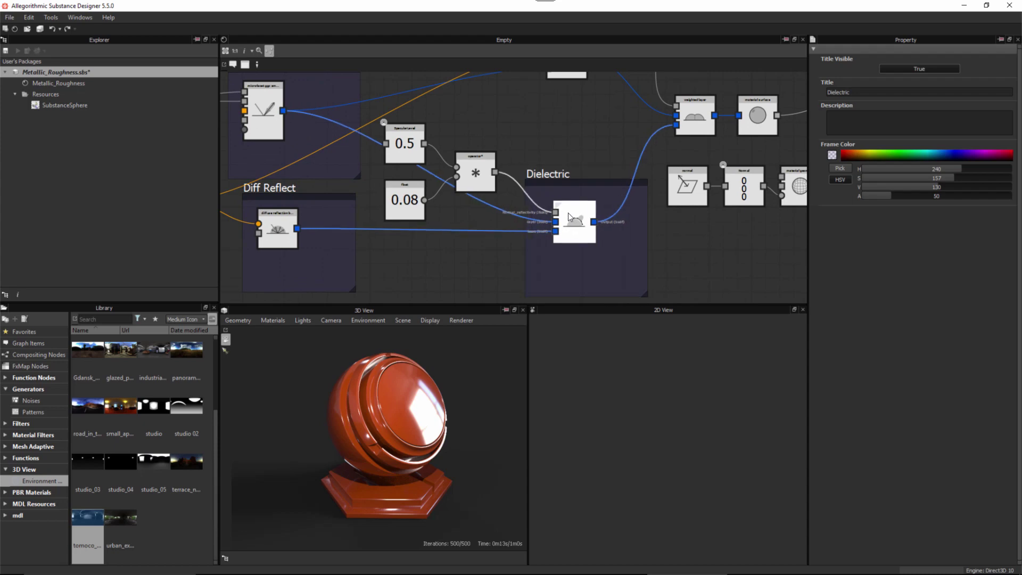
- Reposition the directional factor node slightly and add an enlarged frame around it
middle_drag(543, 164, 539, 216)
scroll(548, 218, down, 1)
click(562, 136)
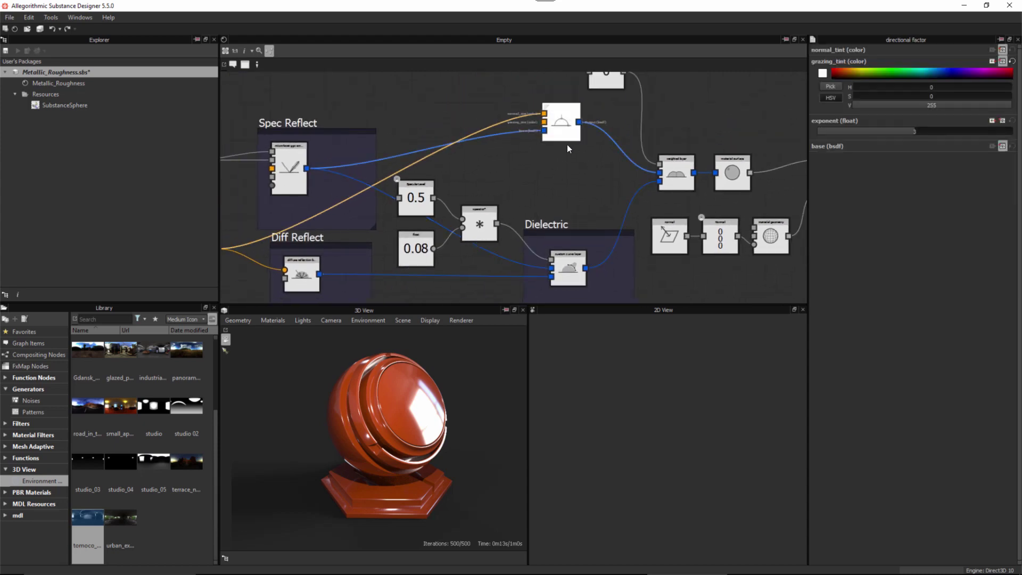
scroll(554, 142, up, 4)
middle_drag(553, 142, 557, 163)
drag(575, 124, 566, 144)
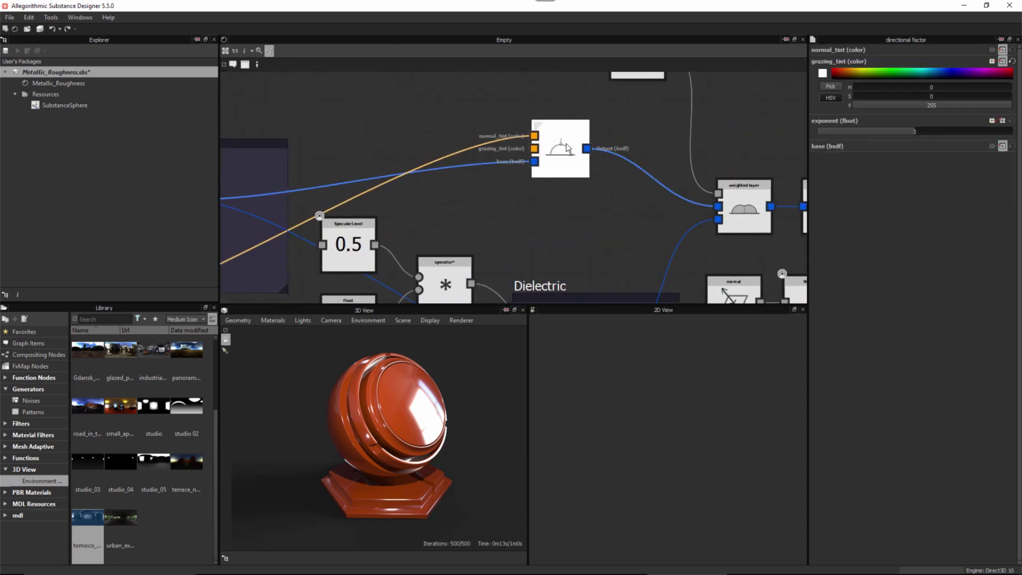
click(245, 65)
drag(587, 213, 632, 220)
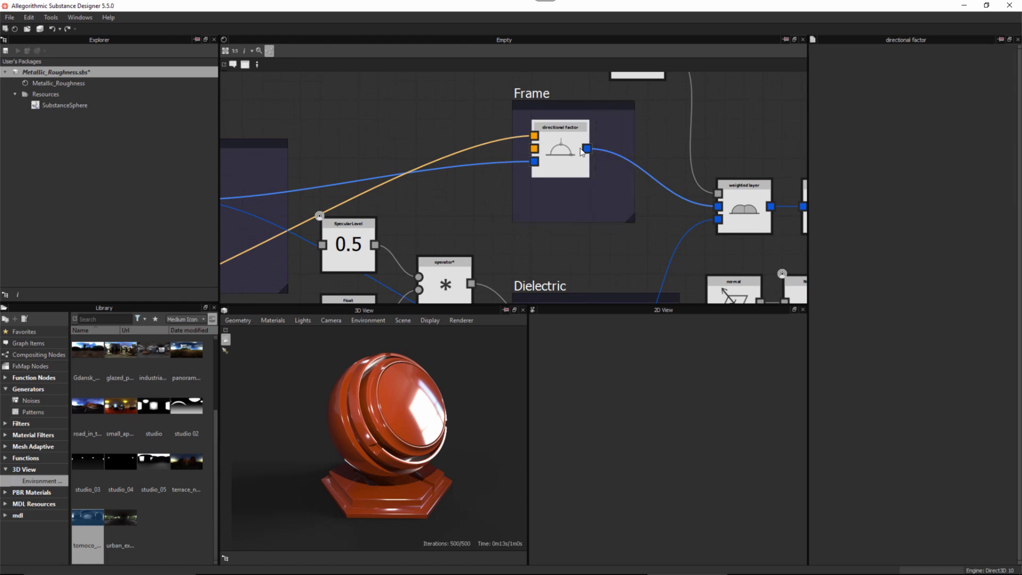
- Title the frame around the directional factor node Metal
click(538, 100)
double_click(851, 90)
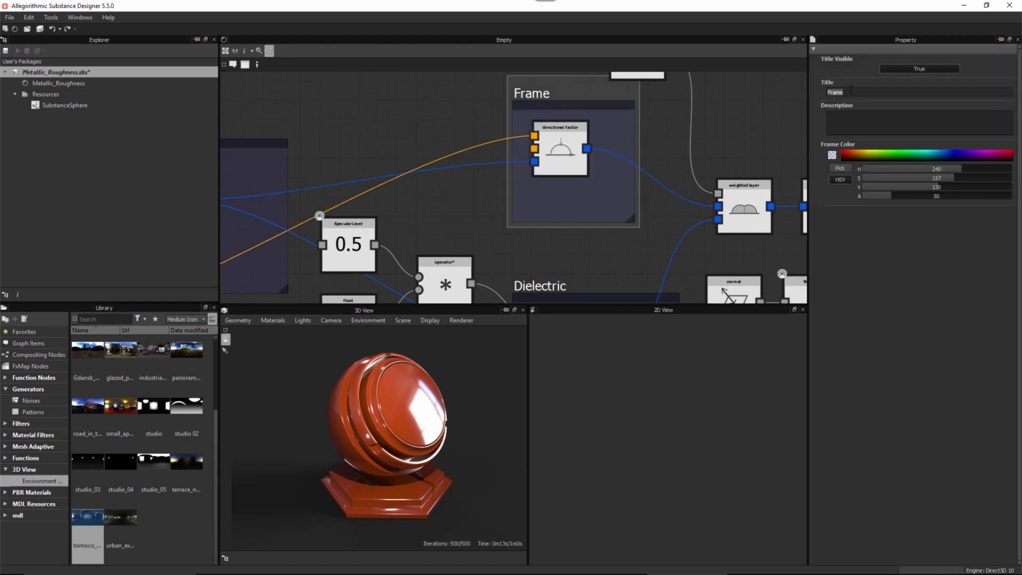
text(Metal)
key(Return)
- Move the Metallic float node clear of the Metal frame
middle_drag(692, 241, 510, 222)
scroll(516, 219, down, 2)
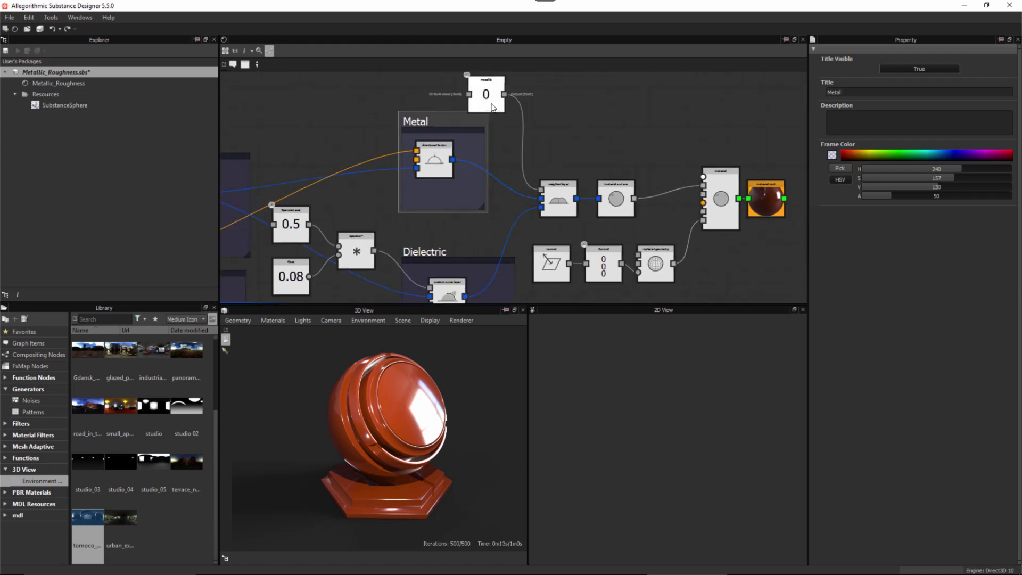
drag(498, 101, 532, 102)
scroll(607, 158, down, 2)
middle_drag(586, 155, 571, 142)
- Move the weighted layer, material output and normal nodes away from the frames, and lower the normal branch below the surface nodes
drag(554, 135, 742, 261)
drag(649, 245, 710, 246)
click(673, 268)
middle_drag(651, 248, 606, 214)
drag(534, 242, 648, 205)
drag(648, 205, 643, 239)
- Add an enlarged frame around the normal, Normal input and material geometry nodes, and title it Normal
drag(532, 209, 668, 275)
click(244, 65)
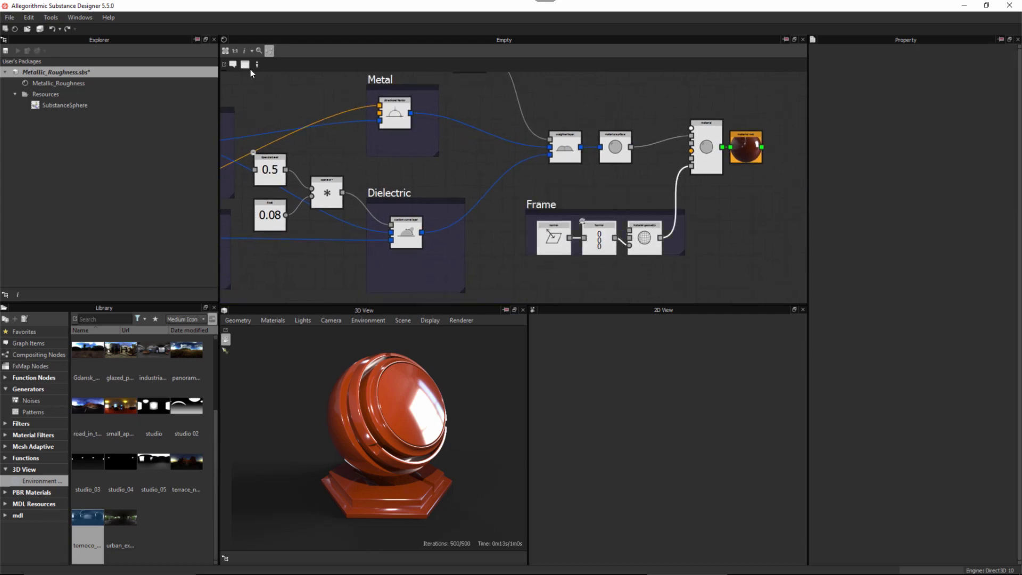
drag(681, 255, 701, 284)
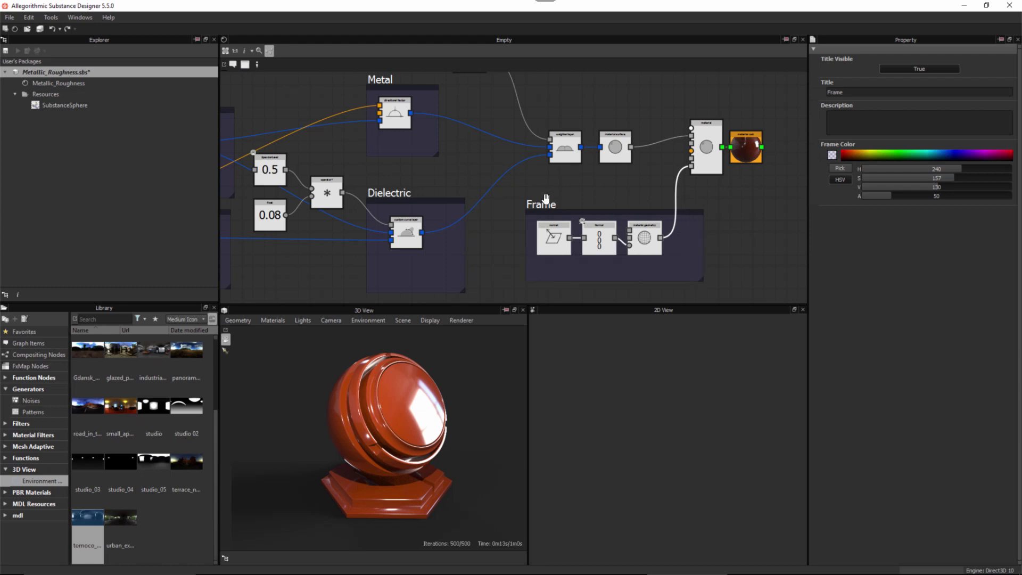
double_click(840, 93)
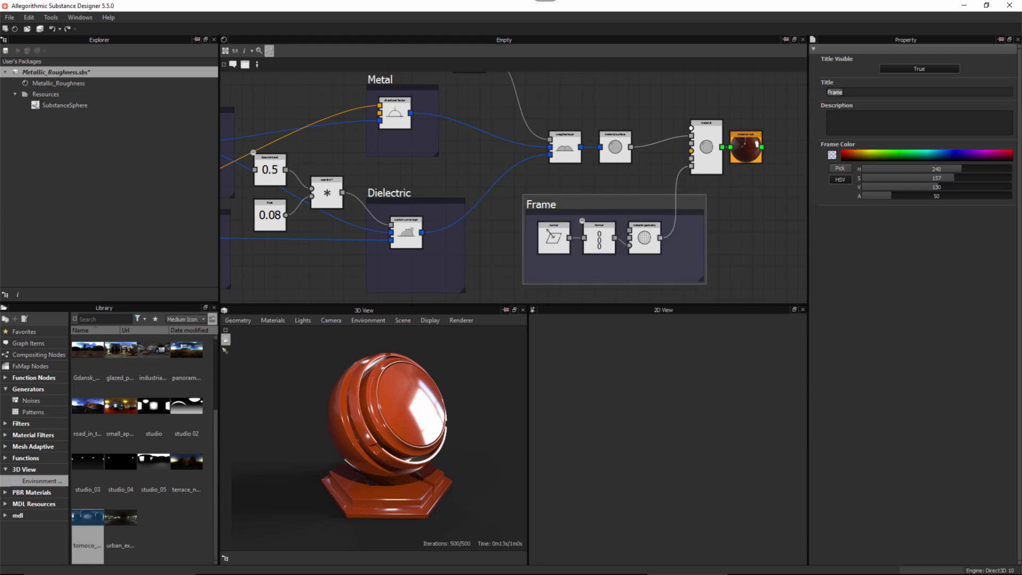
text(Normal)
- Add a frame around the SpecularLevel, 0.08 float and multiply nodes, and colour it red with hue 0, saturation 255 and value 255
alt+middle_drag(503, 192, 570, 167)
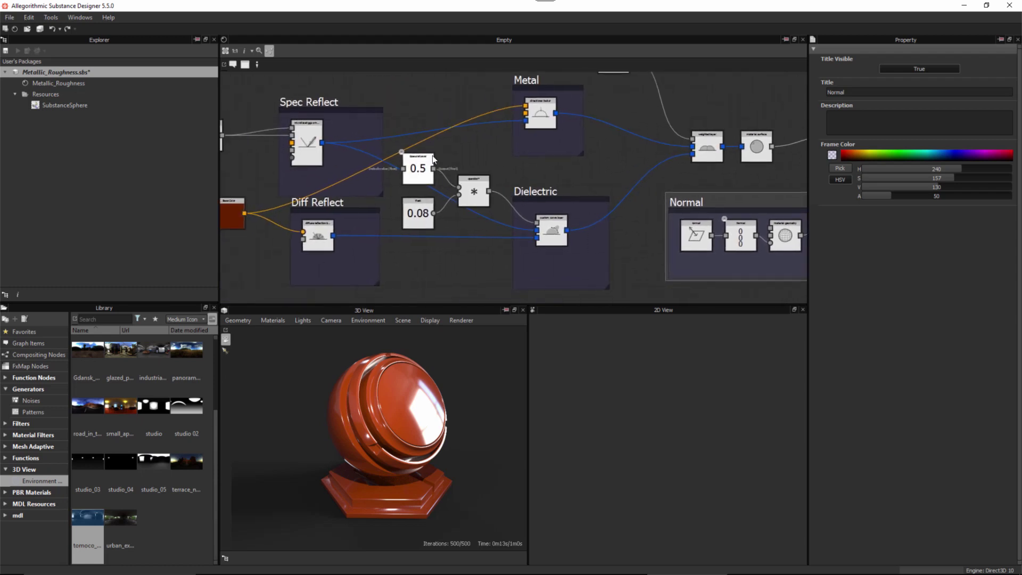
drag(480, 148, 428, 216)
middle_drag(467, 221, 487, 250)
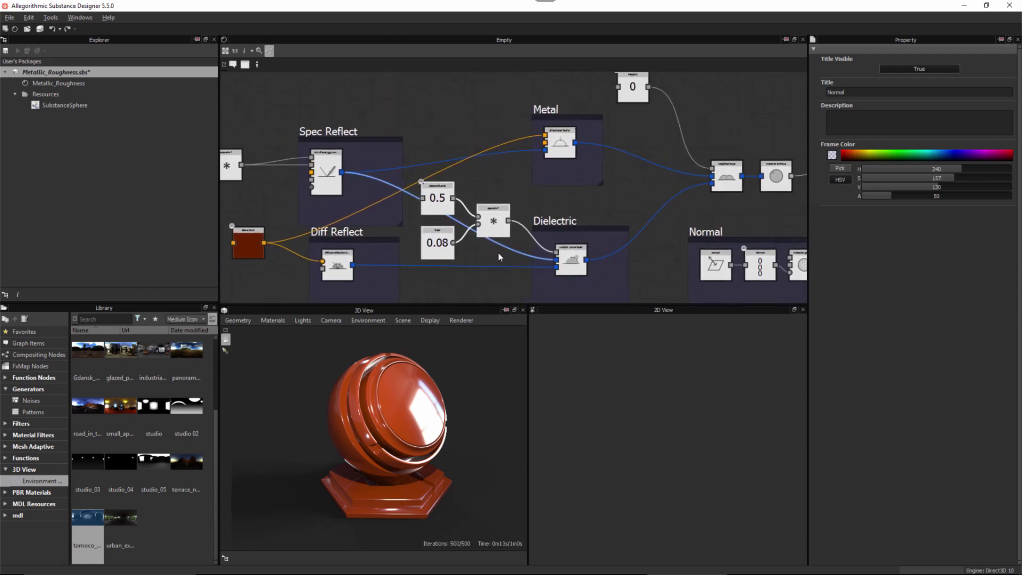
click(243, 65)
drag(518, 278, 525, 278)
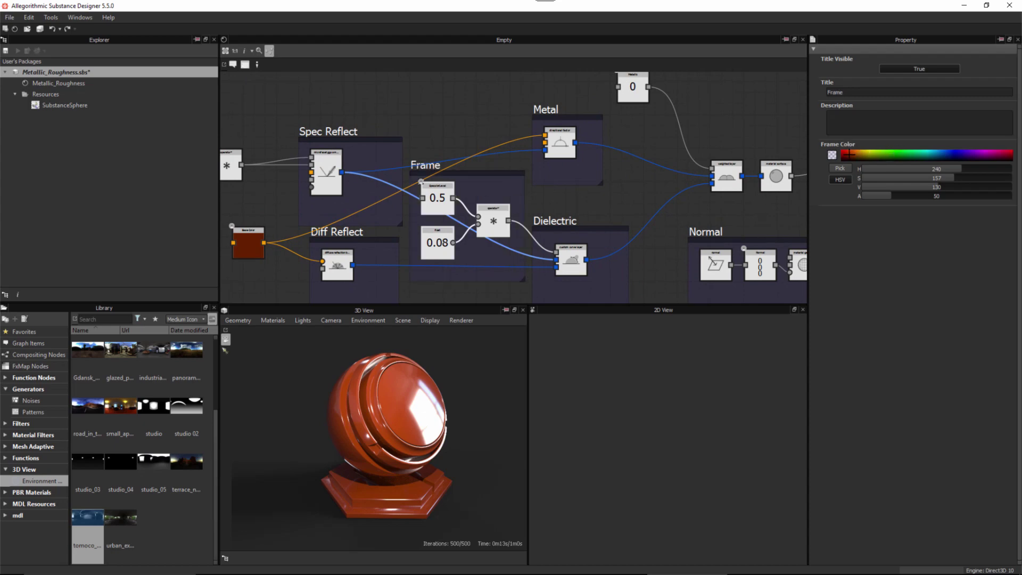
drag(846, 151, 836, 144)
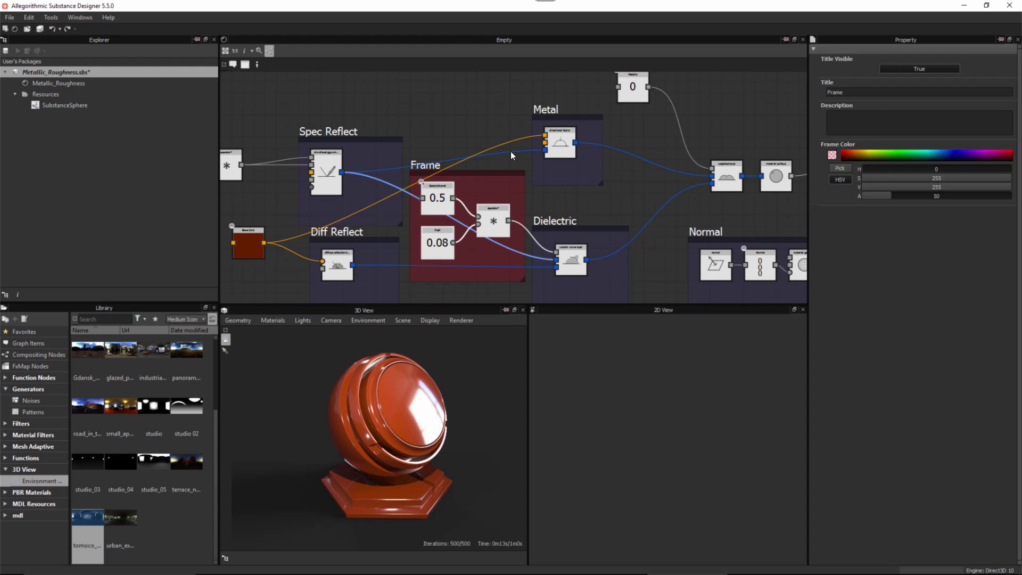
- Title the red frame around the SpecularLevel branch SpecLevel
click(426, 162)
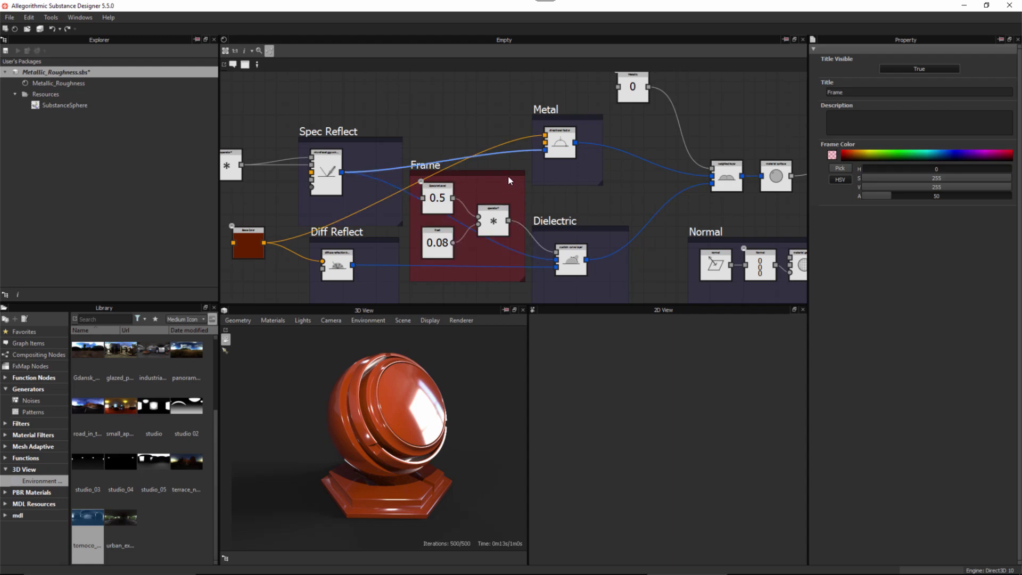
click(522, 171)
double_click(835, 92)
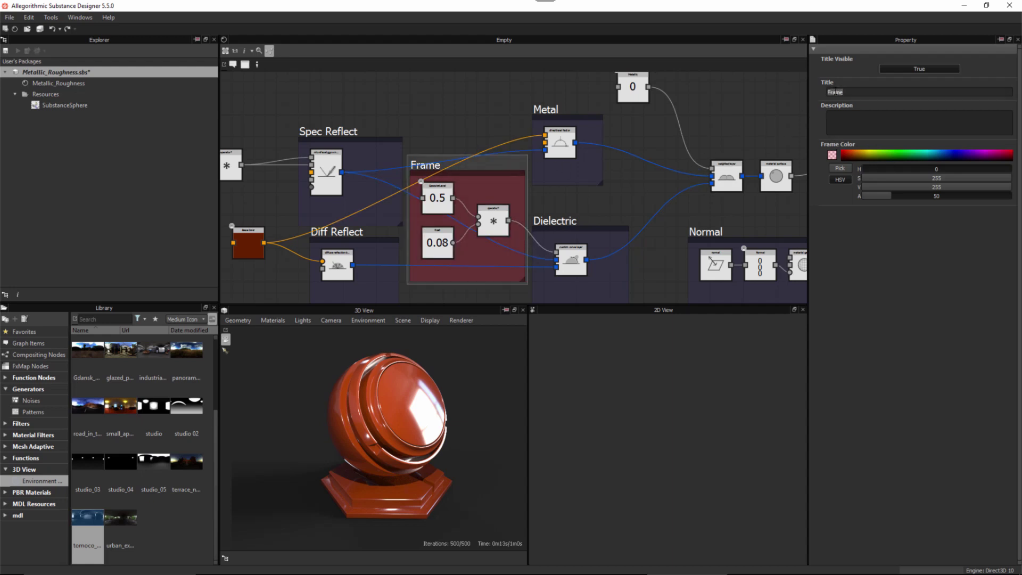
text(SpecLevel)
key(Return)
- Frame the Roughness node together with its multiply node, and colour the frame red with hue 0, saturation 255 and value 255
middle_drag(494, 192, 605, 181)
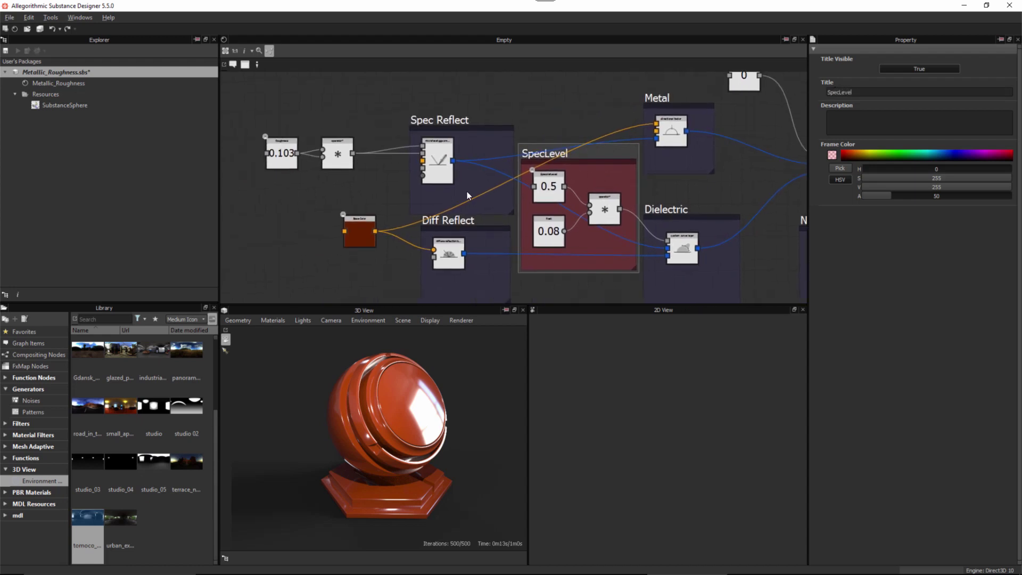
click(336, 162)
drag(339, 161, 391, 187)
click(245, 63)
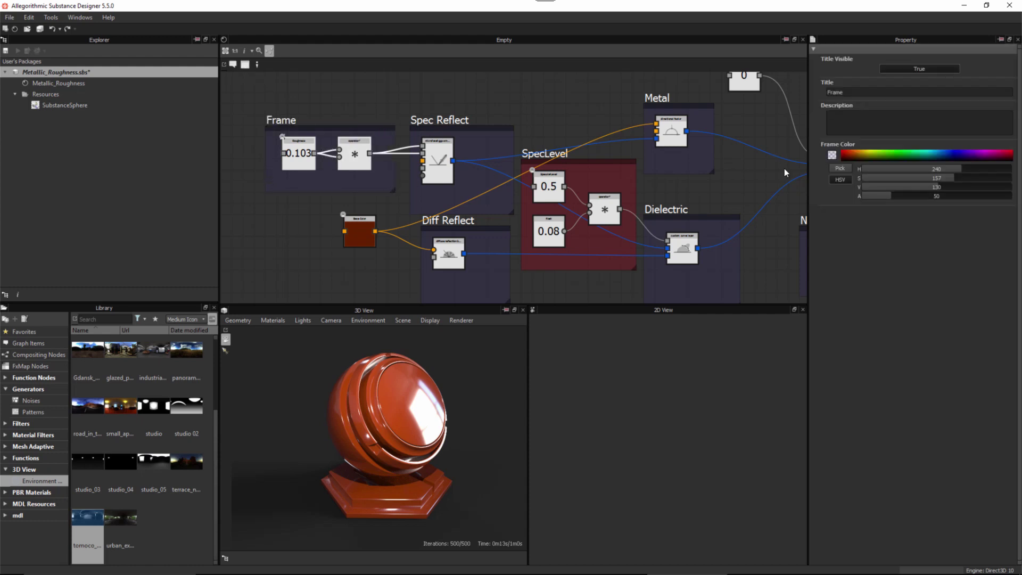
drag(848, 155, 838, 147)
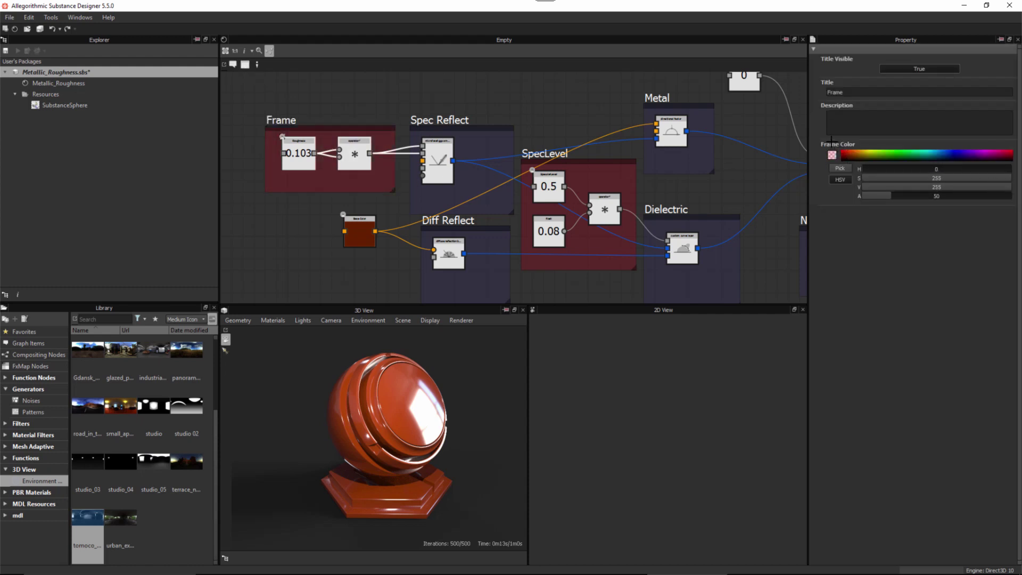
- Title the red frame around the Roughness and multiply nodes Roughness
click(295, 122)
double_click(850, 92)
text(Roughness)
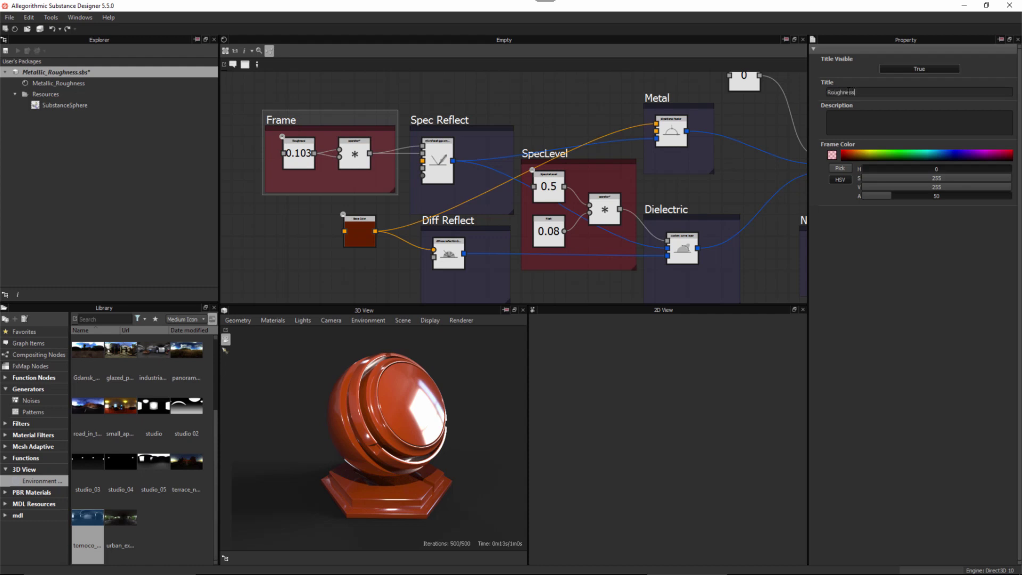
key(Return)
- Add a frame around the Metallic float node
alt+middle_drag(569, 192, 521, 196)
alt+right_drag(520, 196, 580, 190)
alt+middle_drag(579, 190, 499, 188)
scroll(585, 126, up, 1)
middle_drag(569, 160, 555, 197)
click(567, 140)
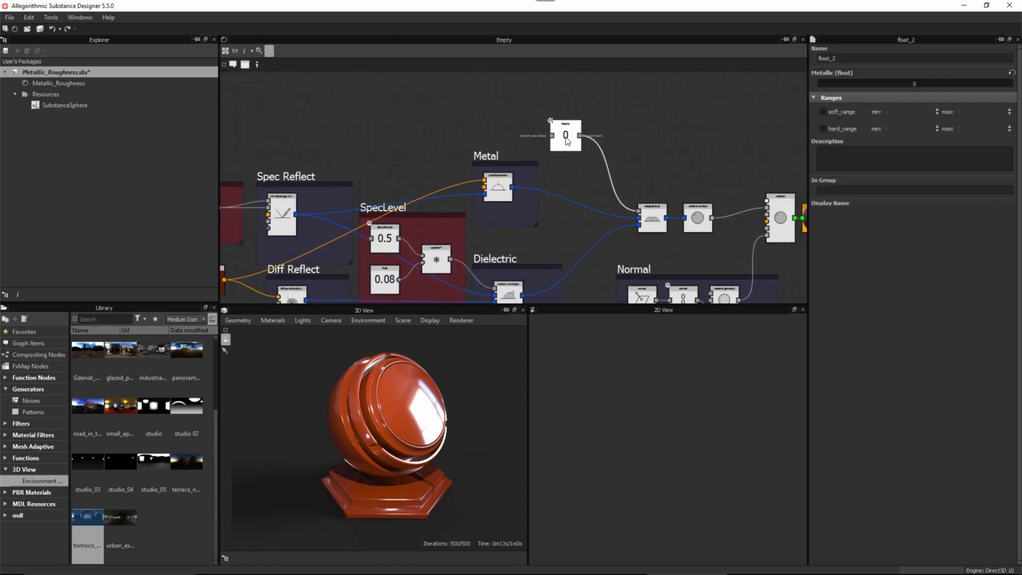
click(245, 64)
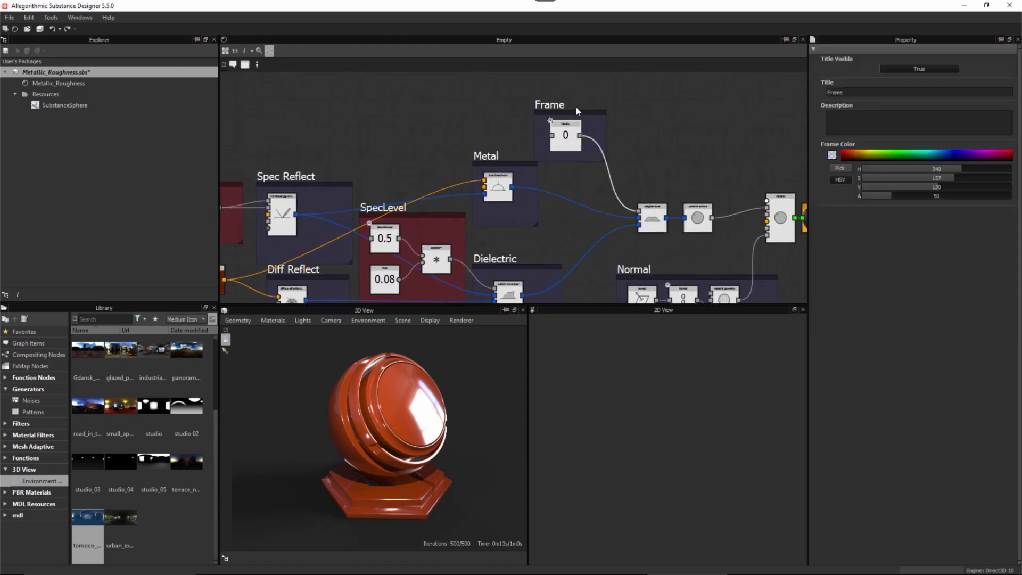
- Colour the frame around the Metallic node red with hue 0, saturation 255 and value 255, and title it Metallic
drag(571, 109, 568, 98)
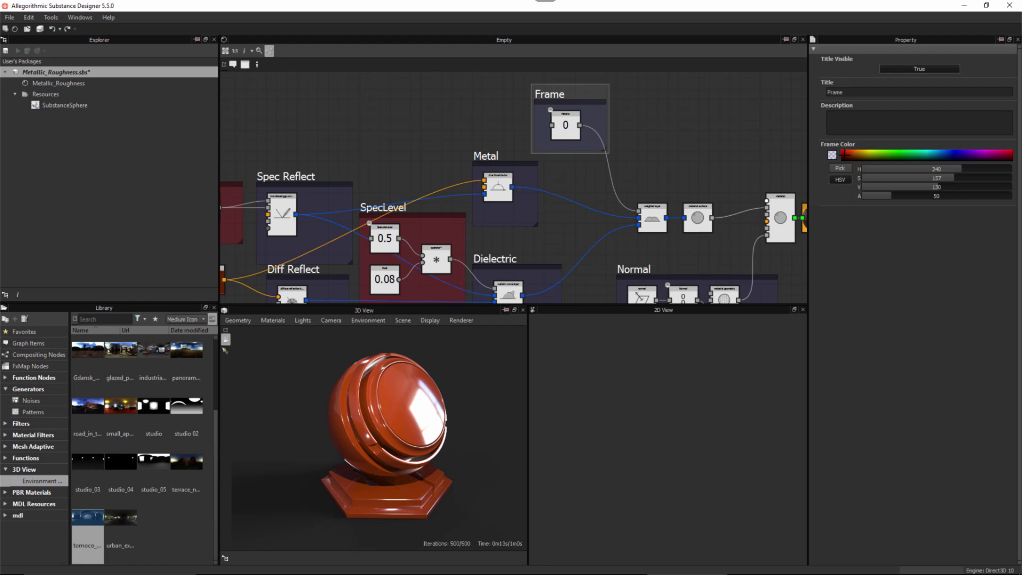
drag(845, 154, 816, 136)
double_click(845, 93)
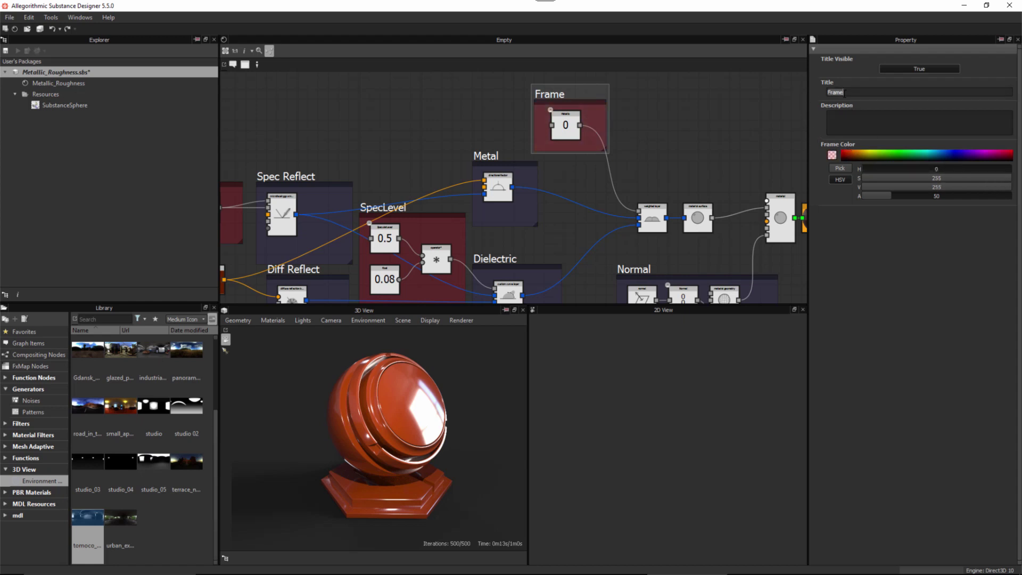
text(Metallic)
click(686, 162)
middle_drag(685, 162, 674, 151)
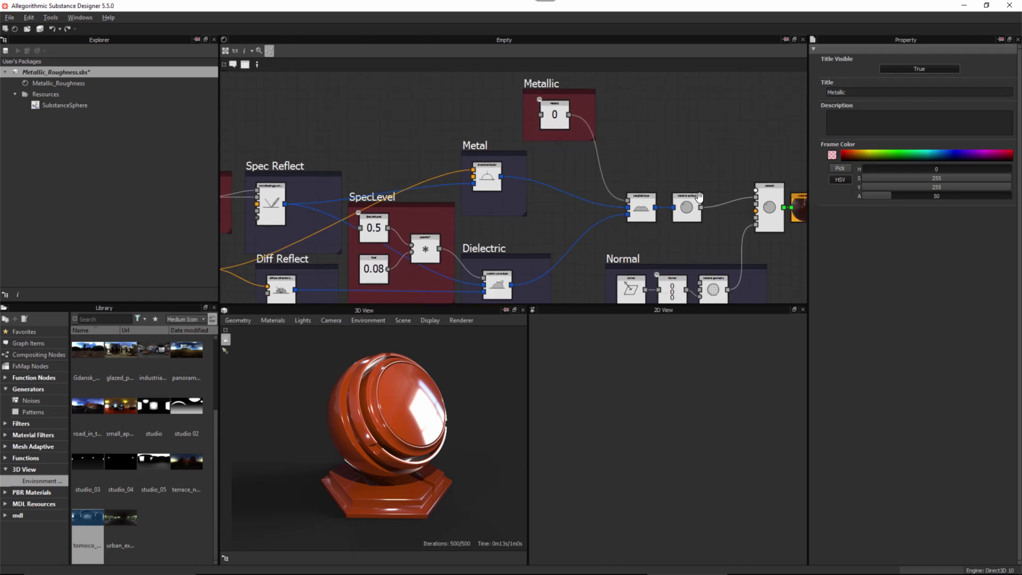
- Enlarge the graph view by narrowing the Explorer and Library area and reducing the height of the 3D and 2D views
scroll(621, 176, down, 2)
middle_drag(590, 170, 573, 168)
scroll(579, 175, up, 2)
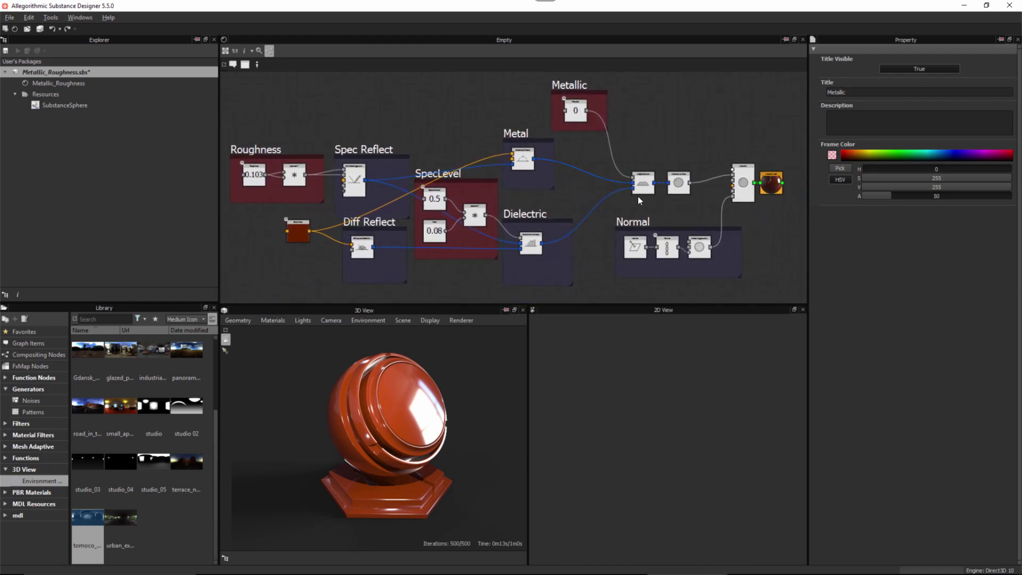
drag(216, 202, 115, 201)
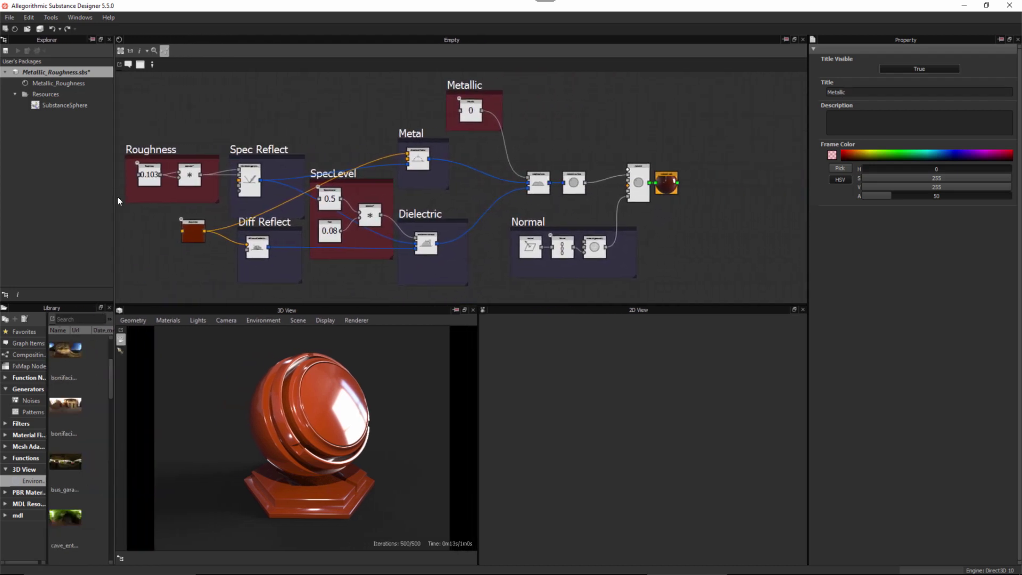
drag(592, 341, 591, 356)
middle_drag(498, 231, 577, 259)
scroll(551, 266, up, 2)
scroll(551, 277, up, 2)
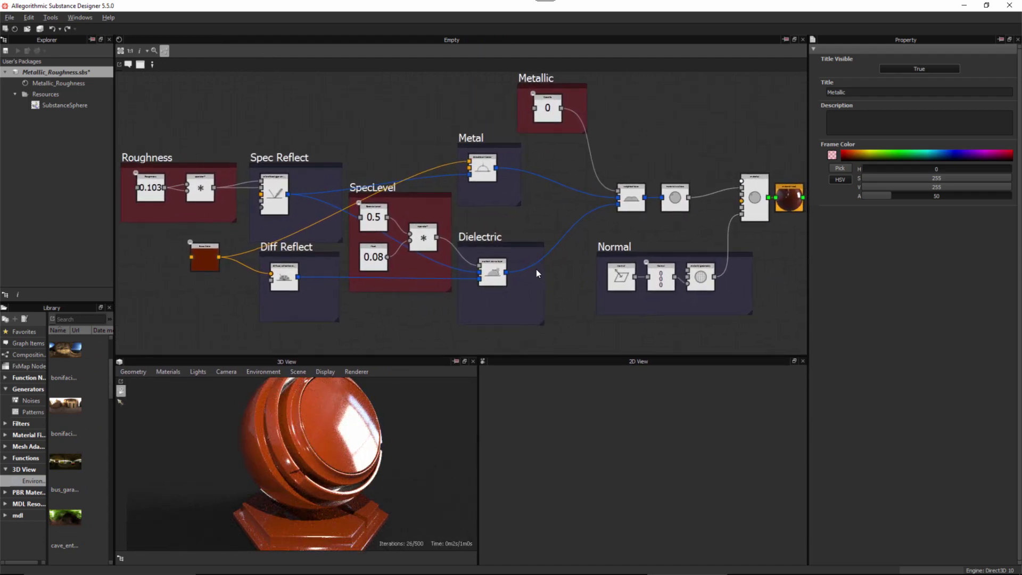
- Add a frame around the base colour node, enlarge it slightly and shift it down
scroll(536, 270, down, 1)
drag(175, 237, 259, 286)
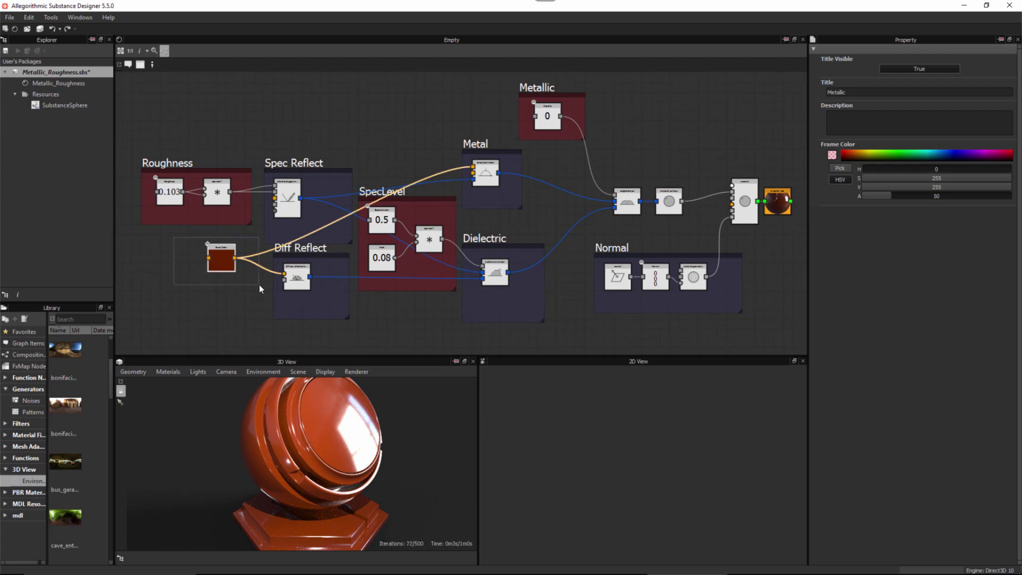
click(140, 66)
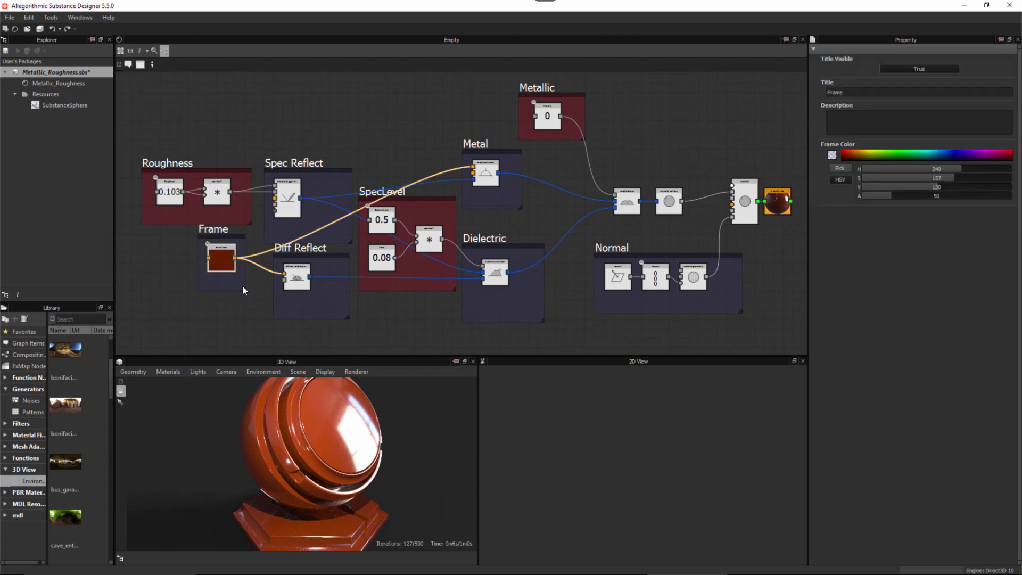
drag(251, 293, 253, 293)
drag(237, 236, 238, 245)
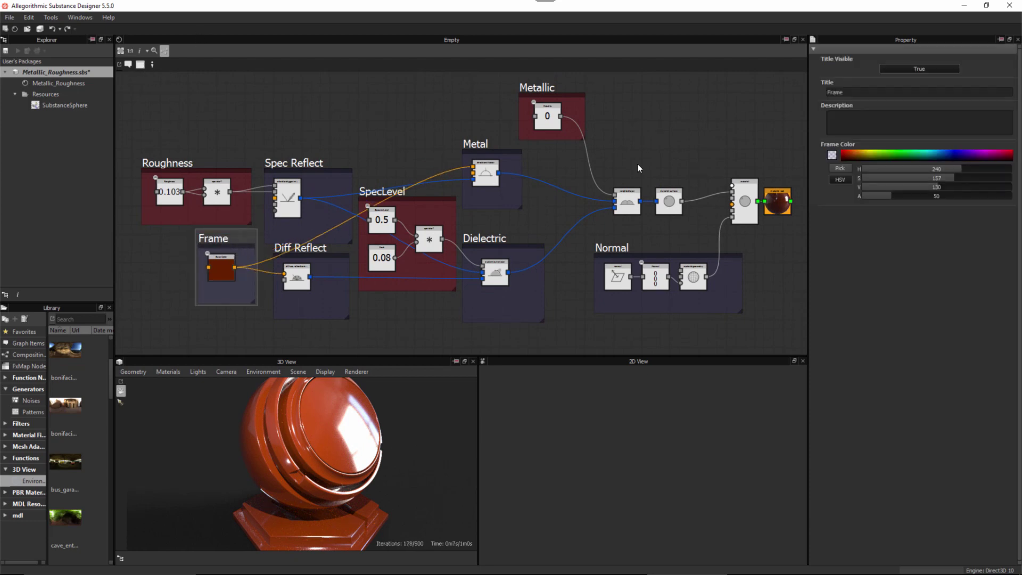
- Colour the base colour node's frame red with hue 0, saturation 255 and value 255, and title it Base Color
click(845, 154)
double_click(845, 91)
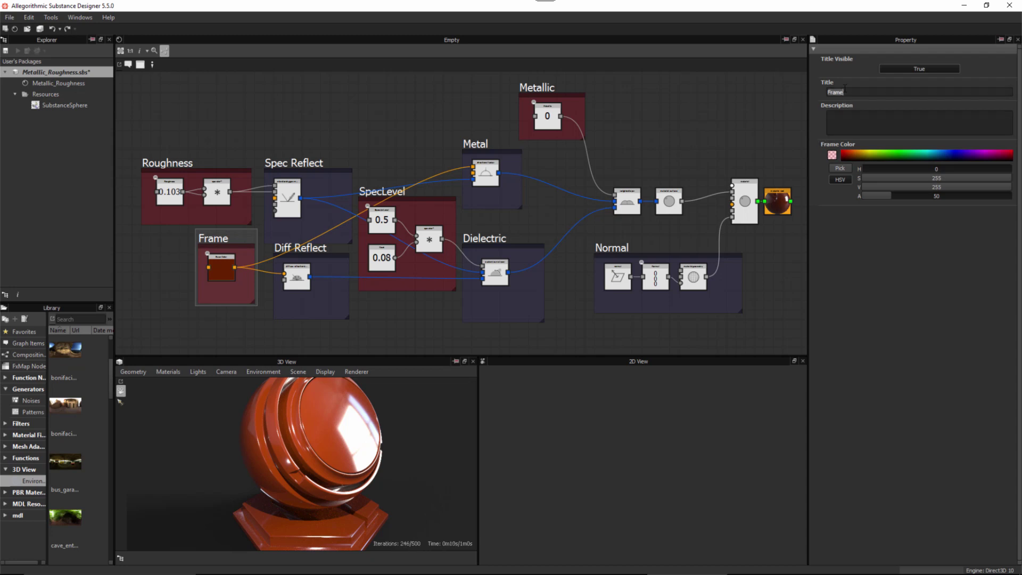
text(Base Color)
key(Return)
- Move the Diff Reflect frame with its node slightly down, farther from the Spec Reflect frame
alt+right_drag(503, 265, 520, 240)
click(521, 241)
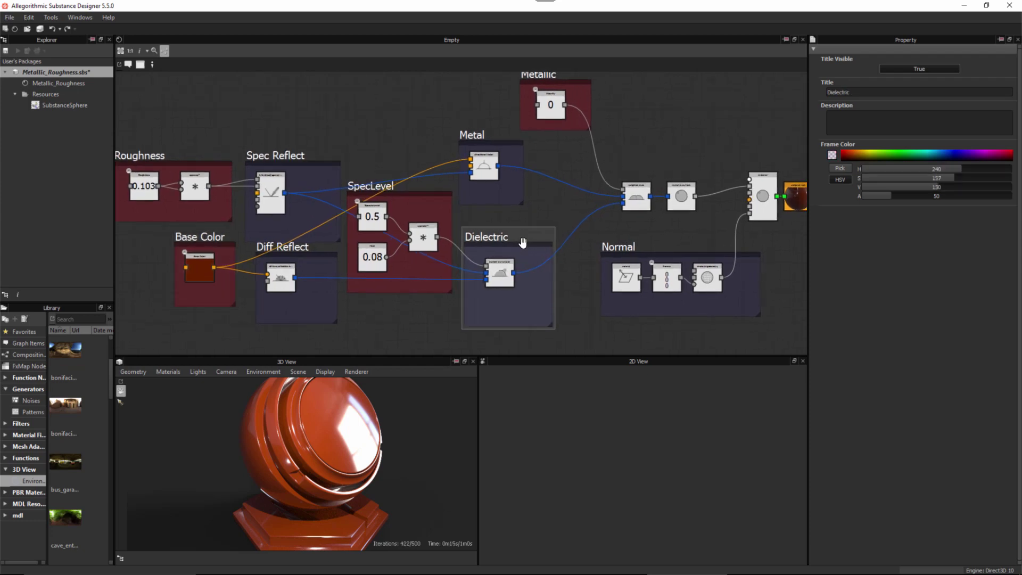
middle_drag(455, 192, 483, 195)
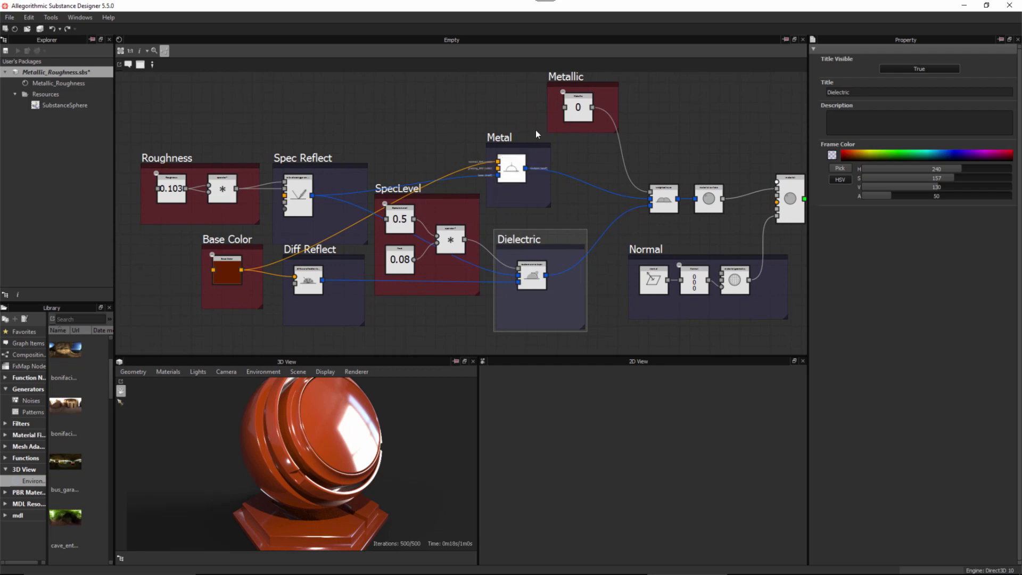
middle_drag(634, 261, 615, 254)
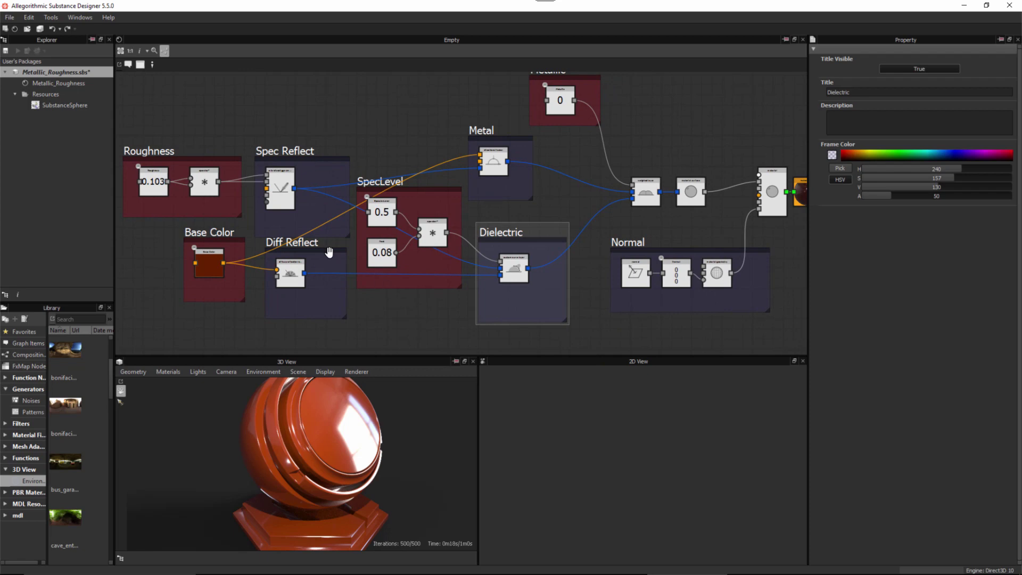
drag(330, 254, 331, 263)
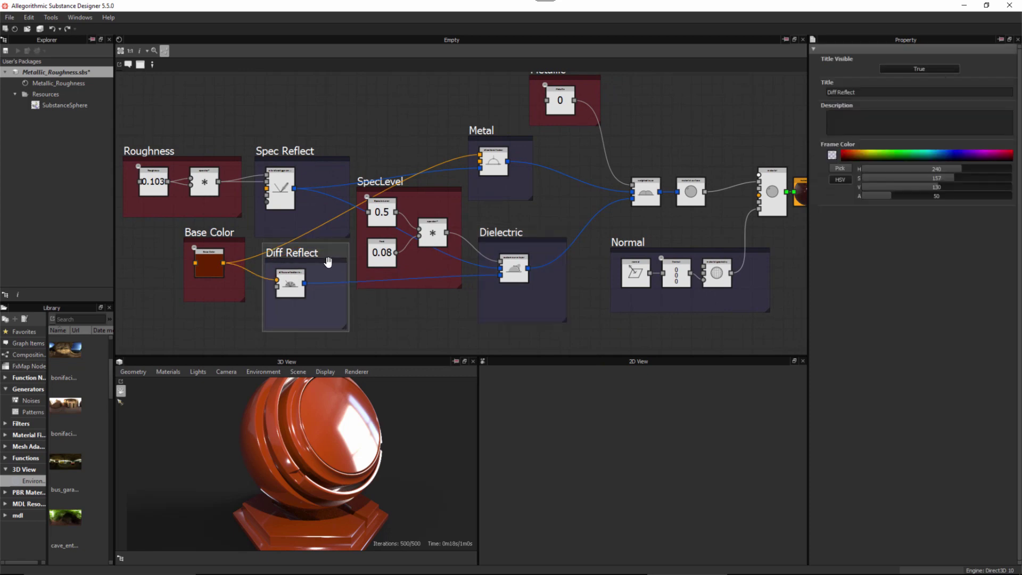
- Examine the Spec Reflect, Dielectric and Metal frames and the connections into their nodes
click(326, 165)
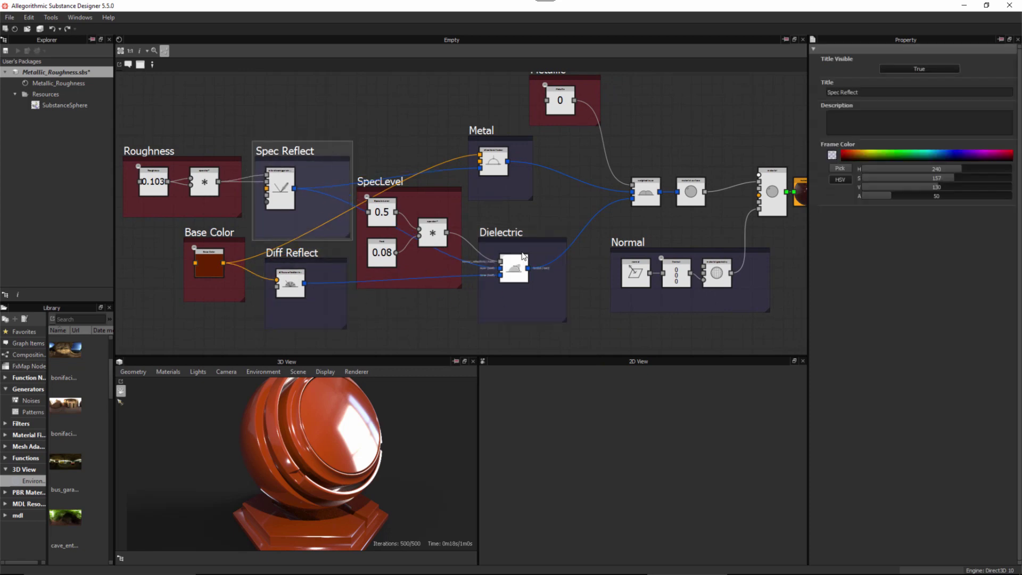
drag(531, 239, 534, 237)
alt+right_drag(506, 256, 618, 347)
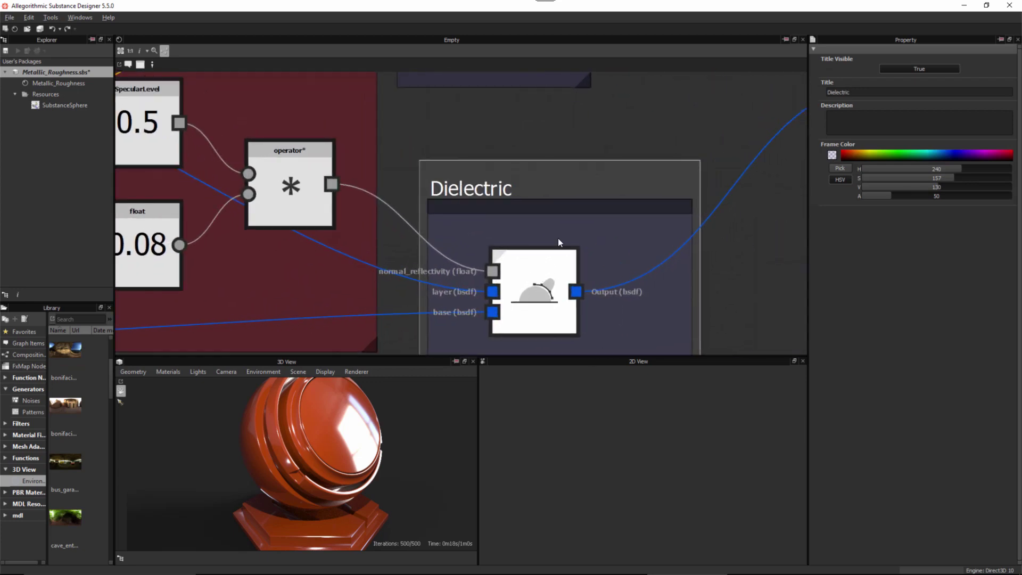
scroll(559, 237, down, 3)
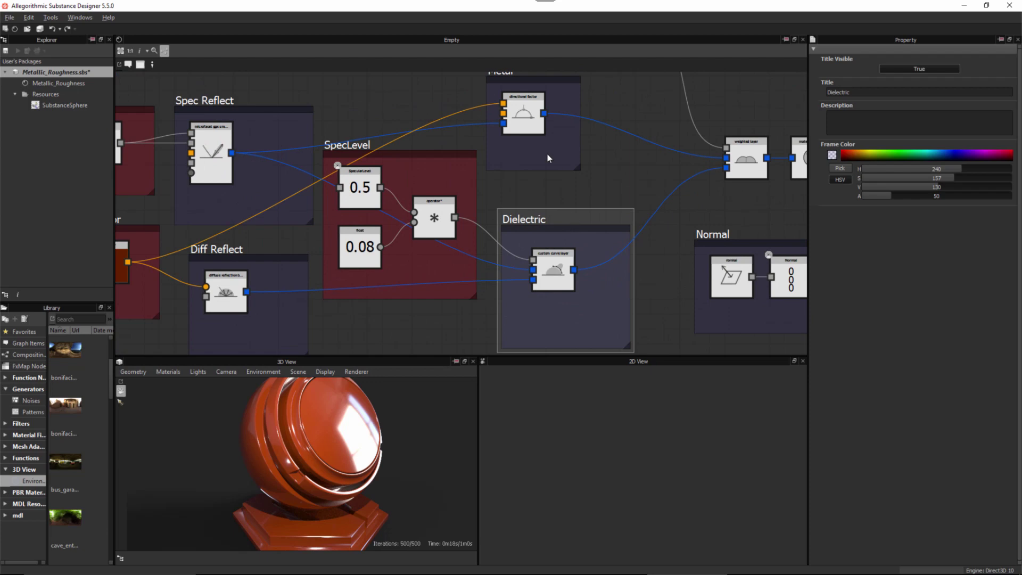
middle_drag(547, 152, 547, 191)
click(550, 117)
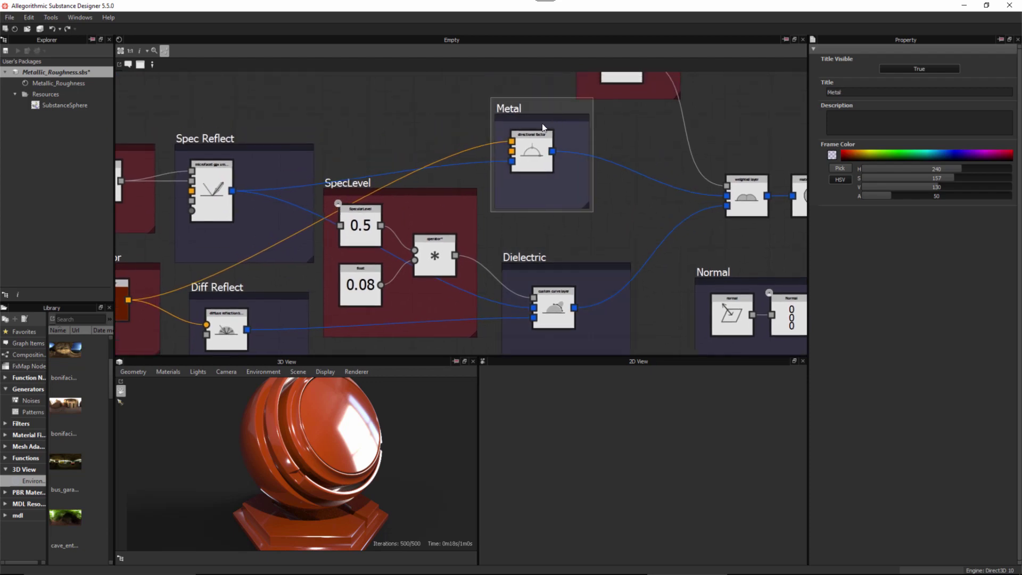
scroll(517, 127, up, 2)
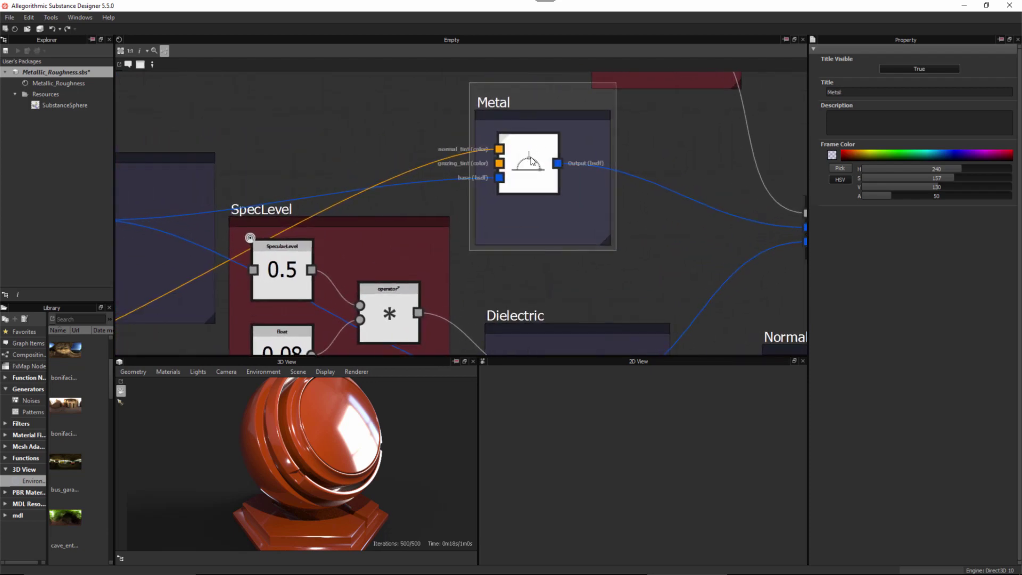
scroll(550, 233, down, 1)
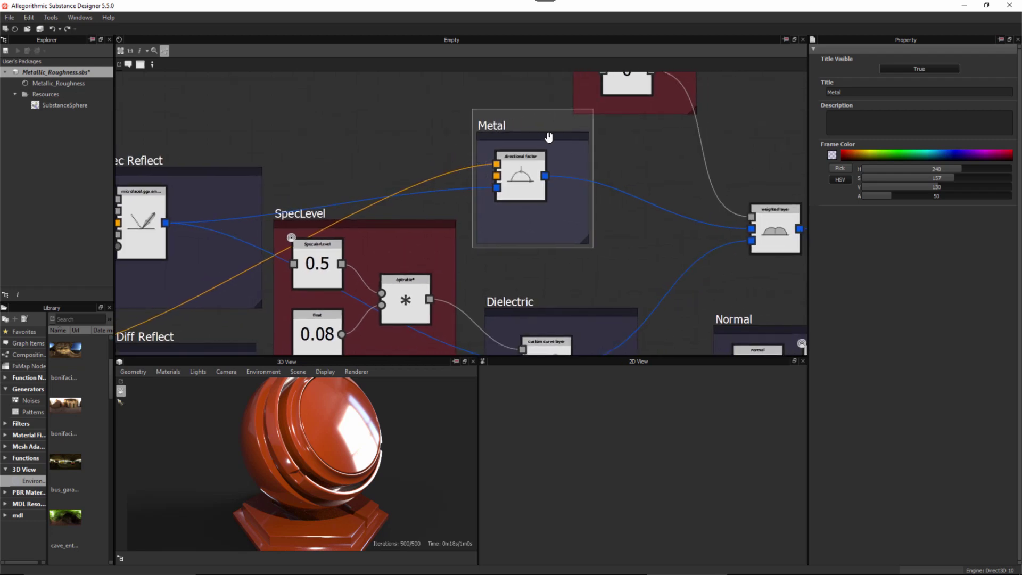
- Space out the material surface node and the weighted layer node by moving them farther apart
middle_drag(646, 222, 481, 237)
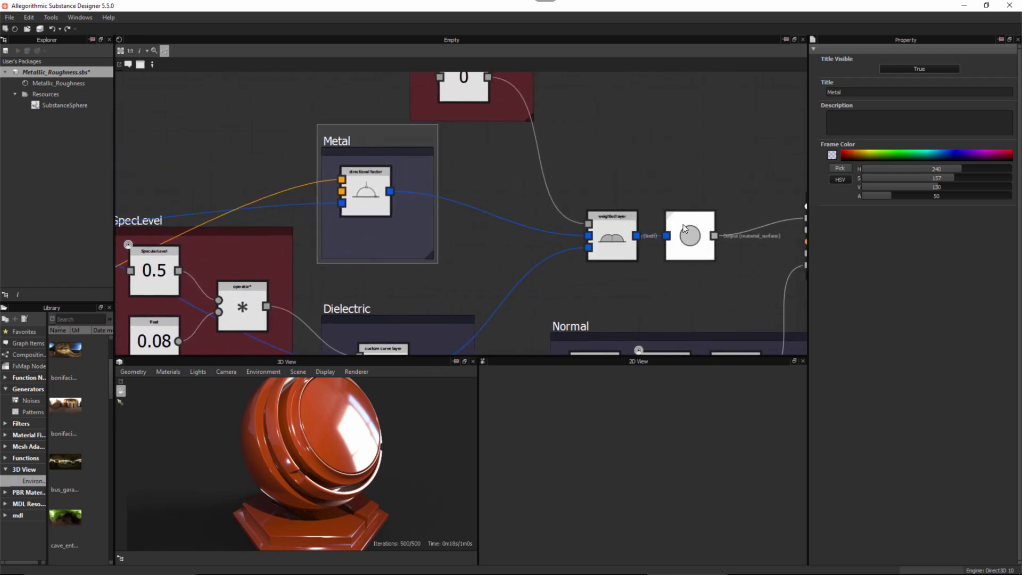
drag(683, 224, 736, 224)
middle_drag(630, 199, 607, 220)
drag(589, 240, 553, 240)
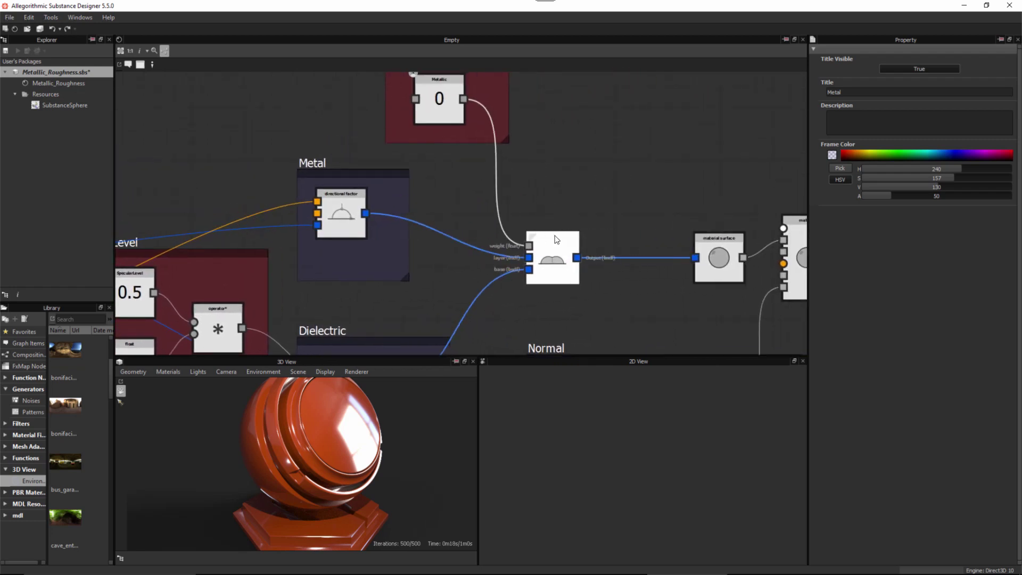
- Shift the Metallic frame with its node slightly left, away from the weighted layer node
middle_drag(467, 266, 470, 192)
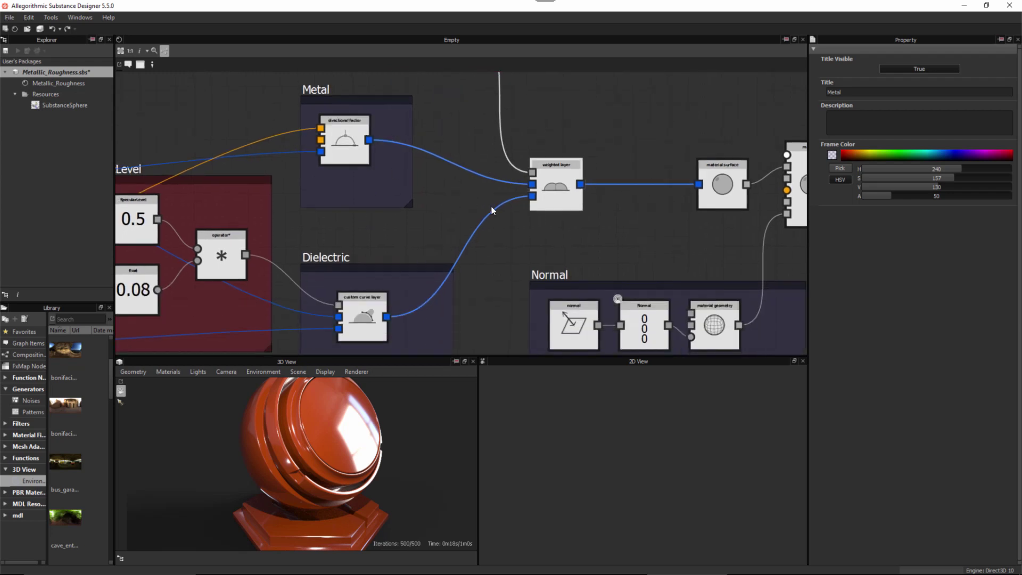
middle_drag(615, 160, 616, 227)
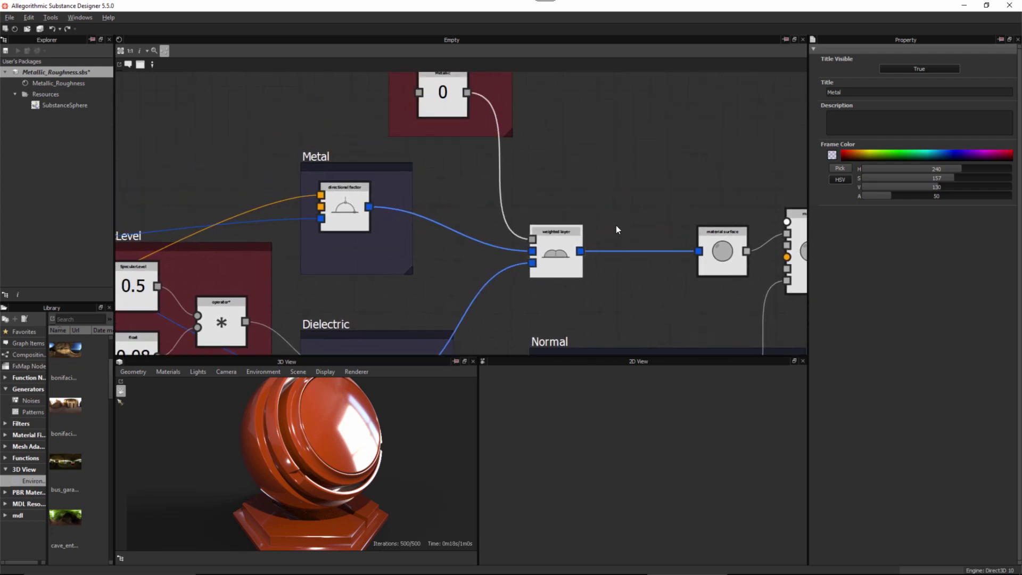
scroll(618, 228, down, 1)
middle_drag(499, 111, 493, 129)
drag(491, 101, 461, 101)
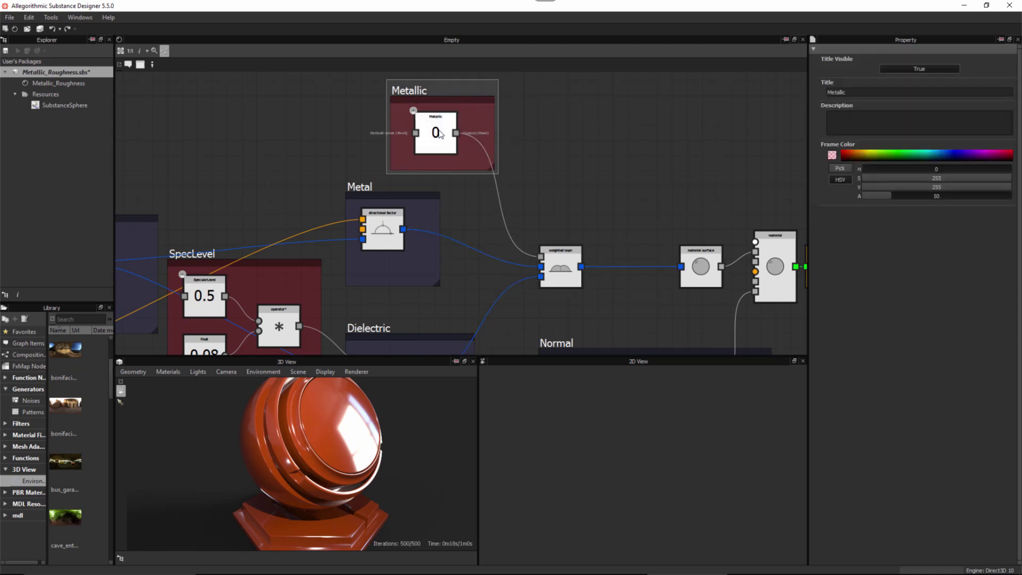
scroll(570, 230, down, 3)
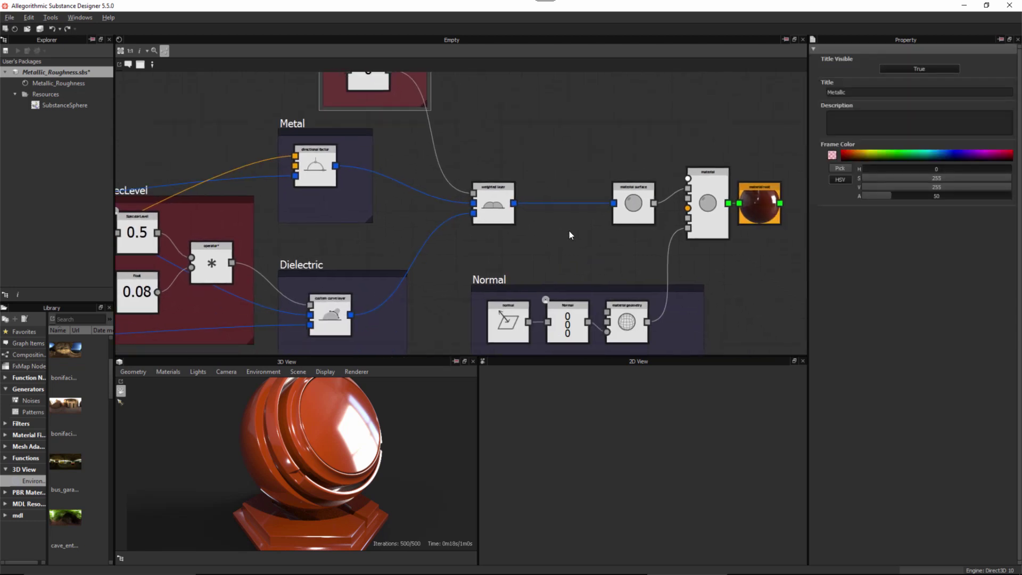
mouse_move(542, 211)
middle_down()
mouse_move(594, 209)
mouse_move(566, 214)
mouse_move(575, 196)
mouse_move(548, 214)
middle_up()
scroll(596, 225, down, 2)
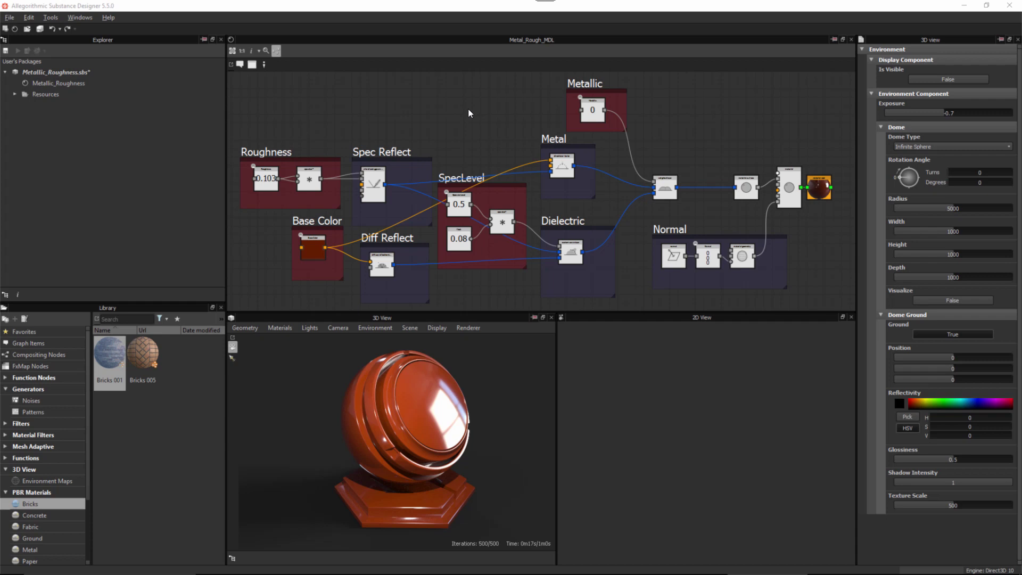
- Create a new MDL material graph named MDL Material in the Metallic_Roughness package from the Empty template
click(72, 74)
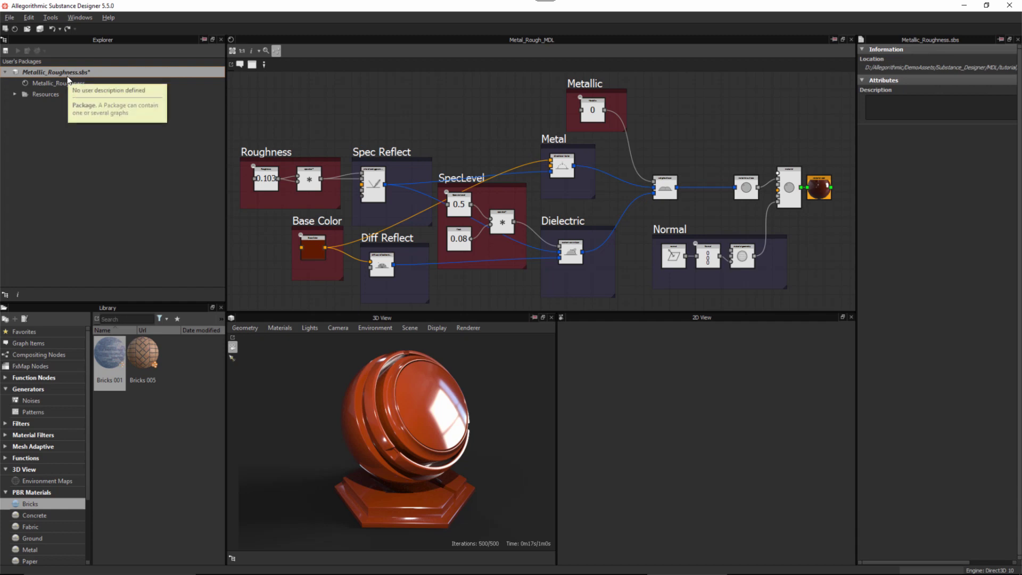
right_click(68, 76)
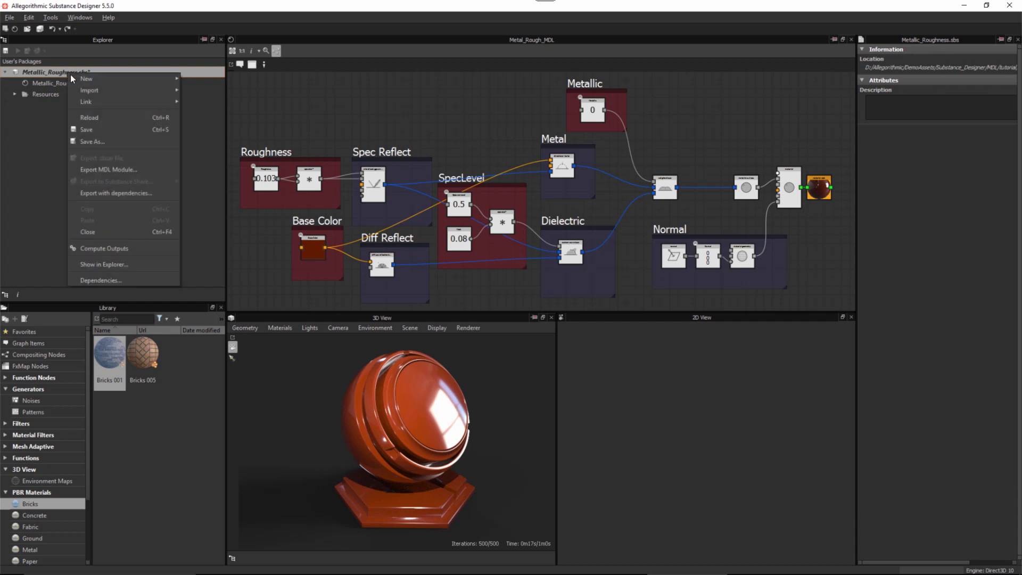
mouse_move(107, 81)
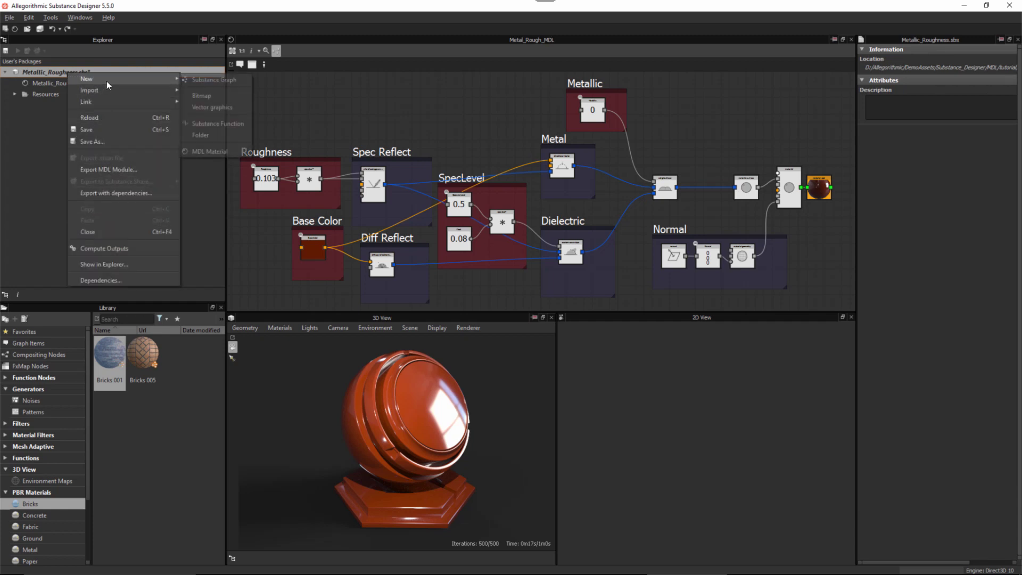
click(206, 154)
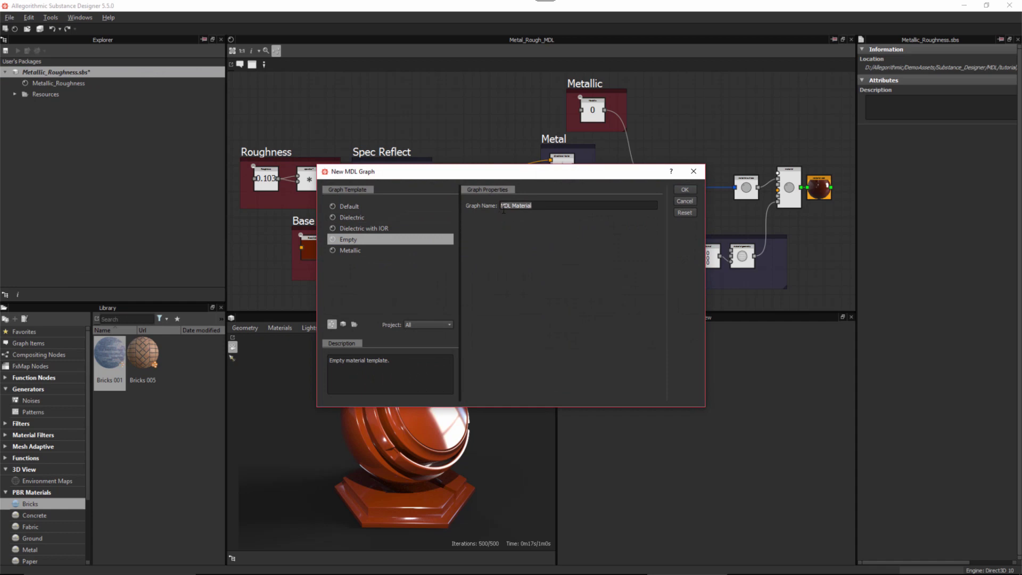
click(685, 190)
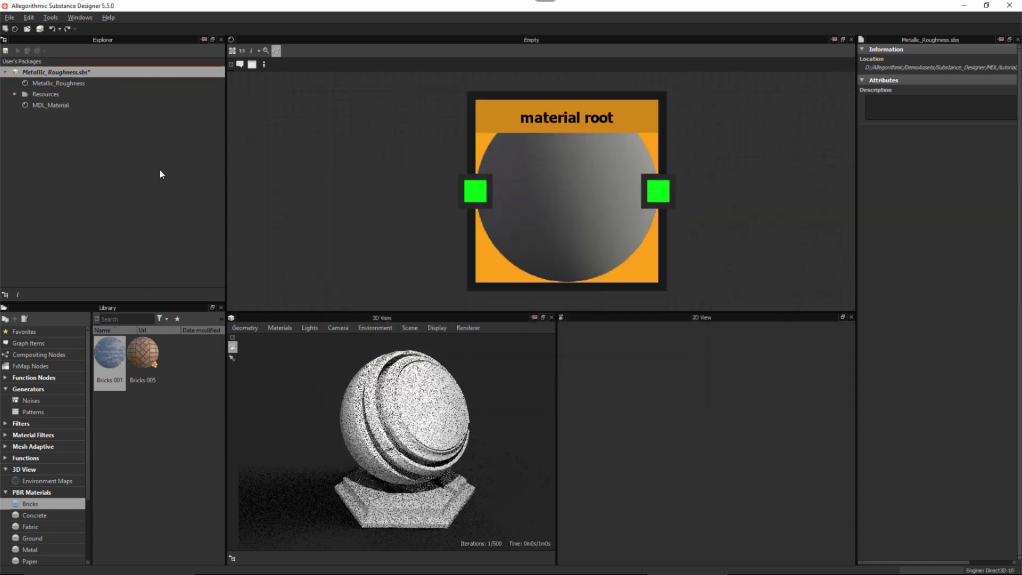
- Insert the Metallic_Roughness graph as a node in the empty MDL graph, with room before the material root
scroll(533, 175, down, 3)
middle_drag(656, 178, 824, 177)
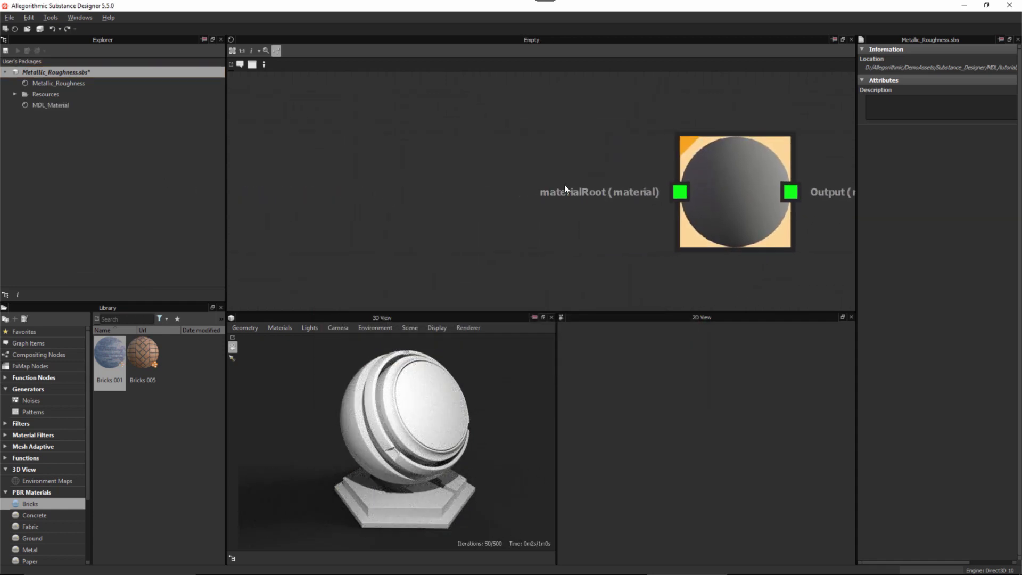
click(69, 84)
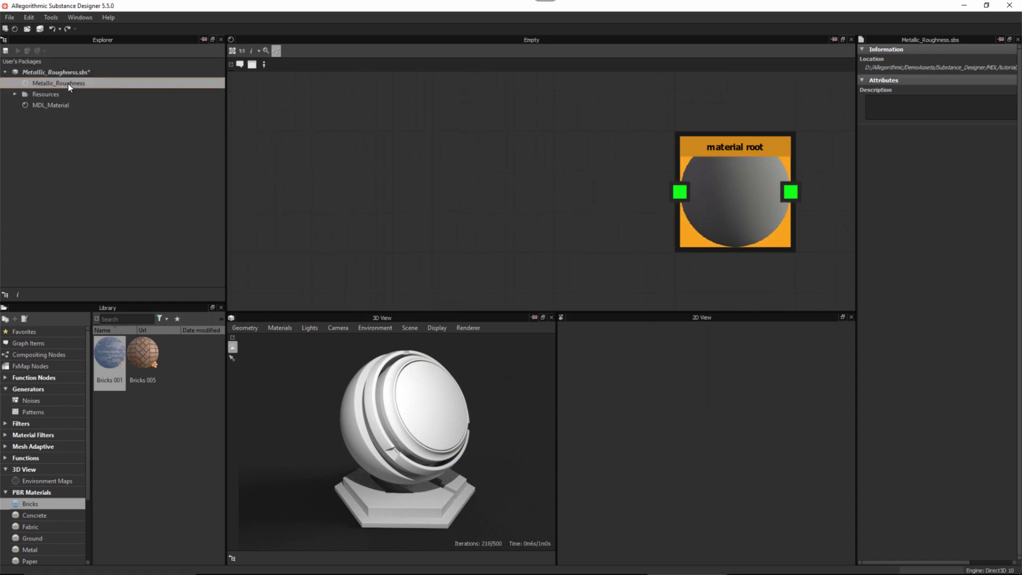
drag(69, 84, 353, 182)
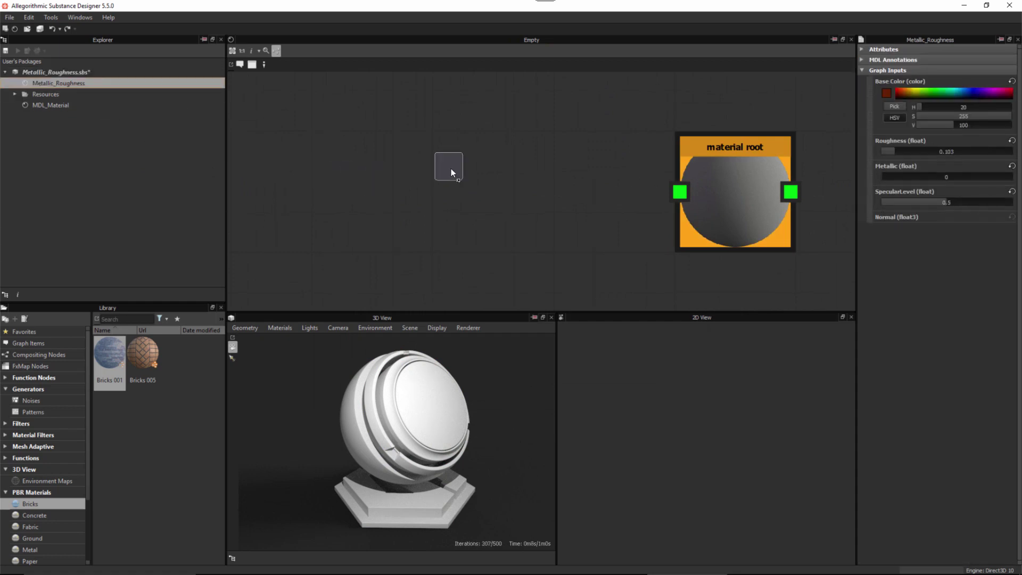
drag(441, 175, 441, 176)
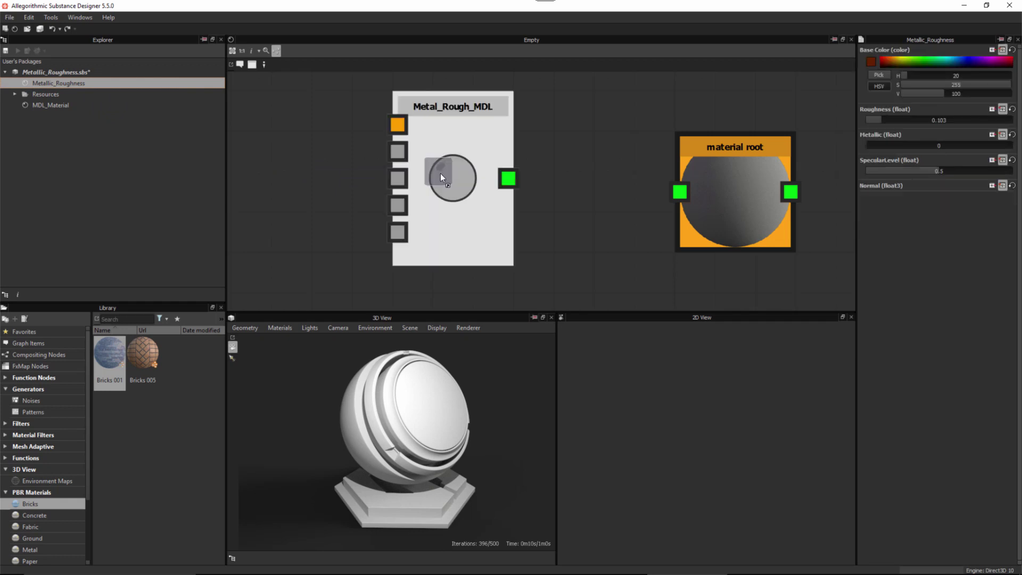
- Connect the Metal_Rough_MDL node's output to the material root and move the node slightly closer to it
drag(509, 178, 678, 193)
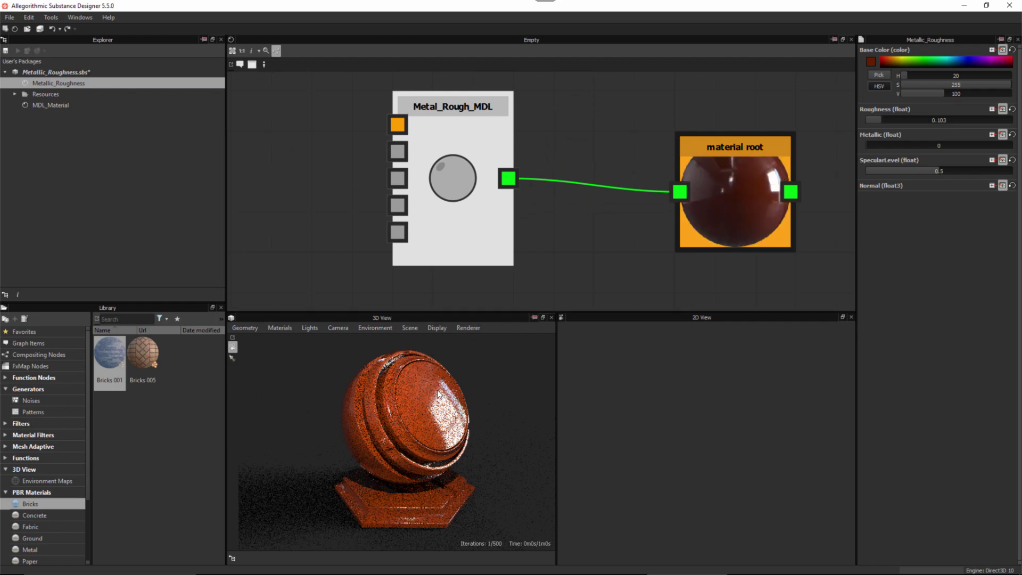
drag(485, 185, 518, 185)
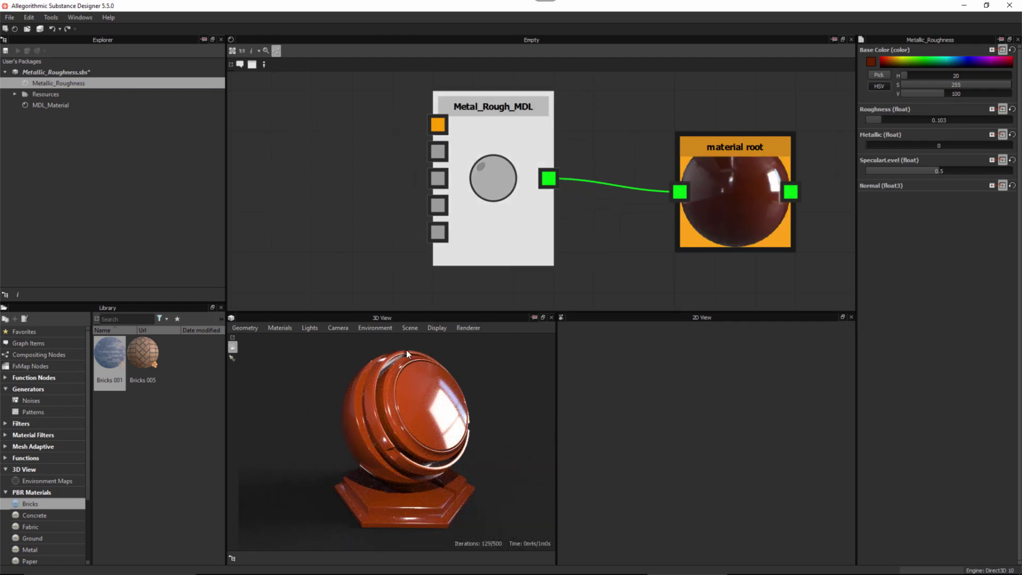
scroll(377, 176, down, 1)
middle_drag(395, 164, 429, 164)
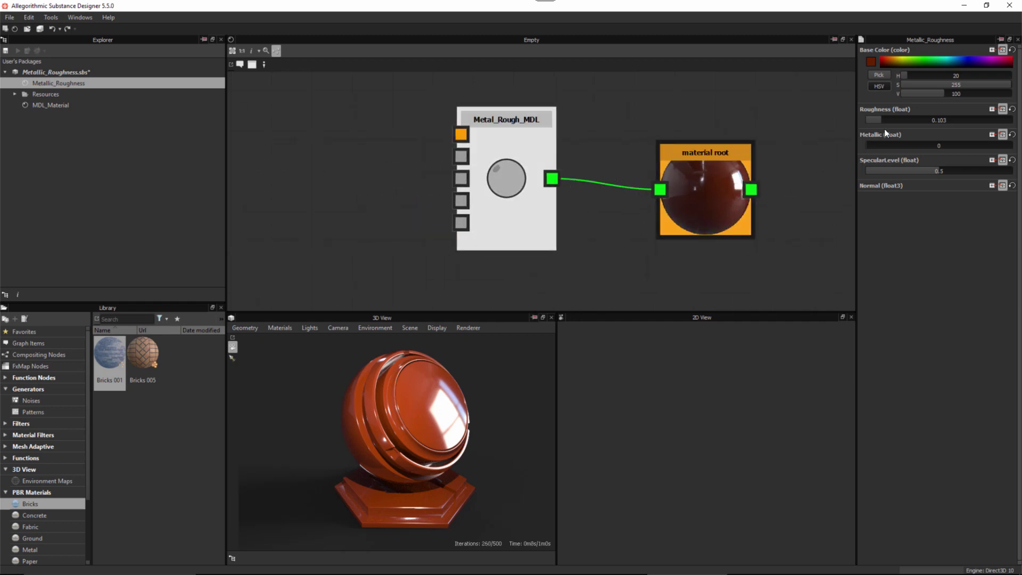
- Set the Metal_Rough_MDL node's Roughness to about 0.468
drag(893, 120, 935, 119)
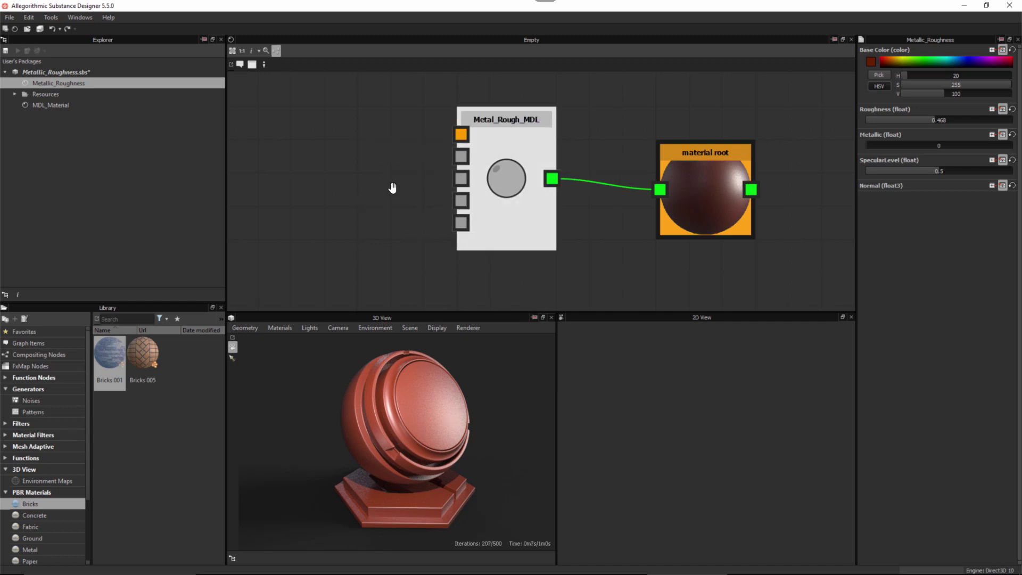
middle_drag(393, 187, 450, 193)
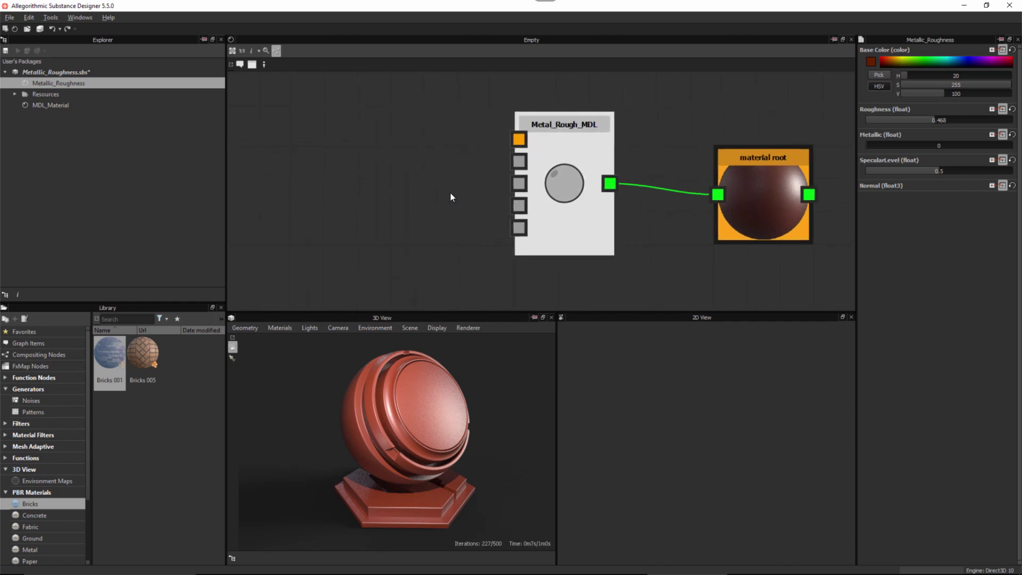
click(411, 173)
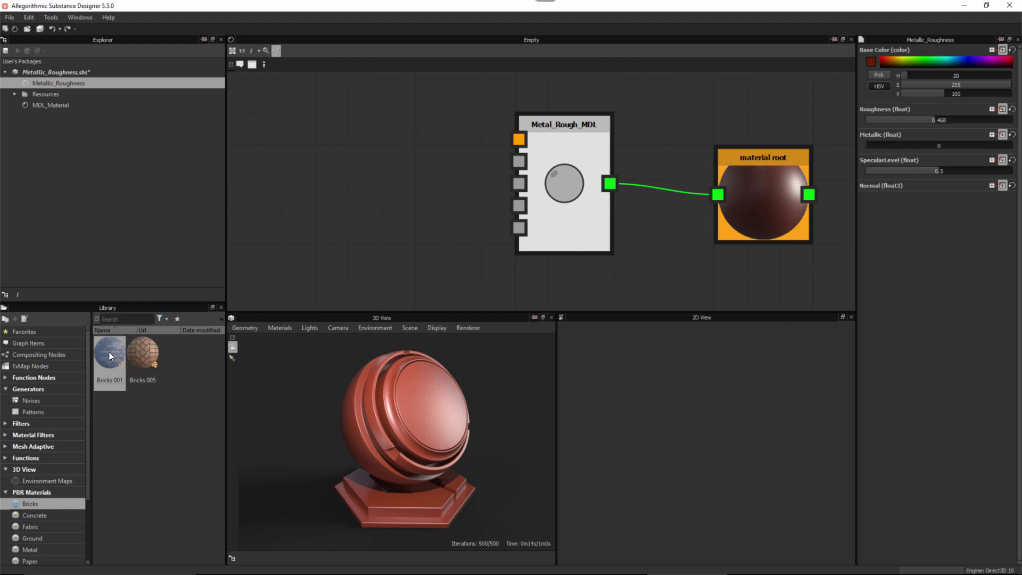
- Place the Bricks 001 material from the library's PBR Materials in the graph, ahead of the Metal_Rough_MDL node
drag(109, 352, 336, 182)
scroll(452, 191, down, 1)
scroll(457, 168, up, 2)
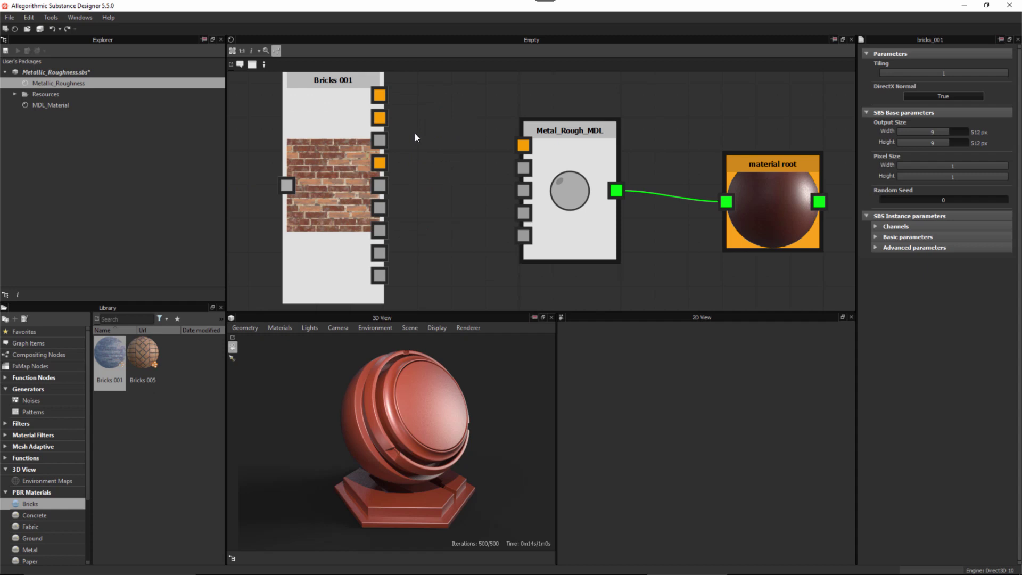
- Pause the Iray rendering of the 3D view
click(556, 173)
click(469, 327)
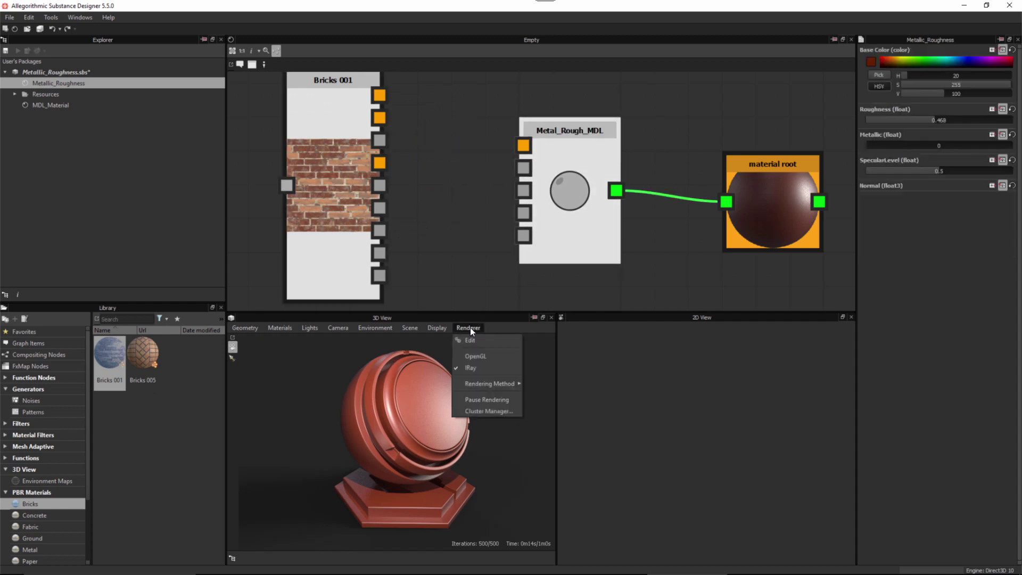
click(484, 401)
click(453, 148)
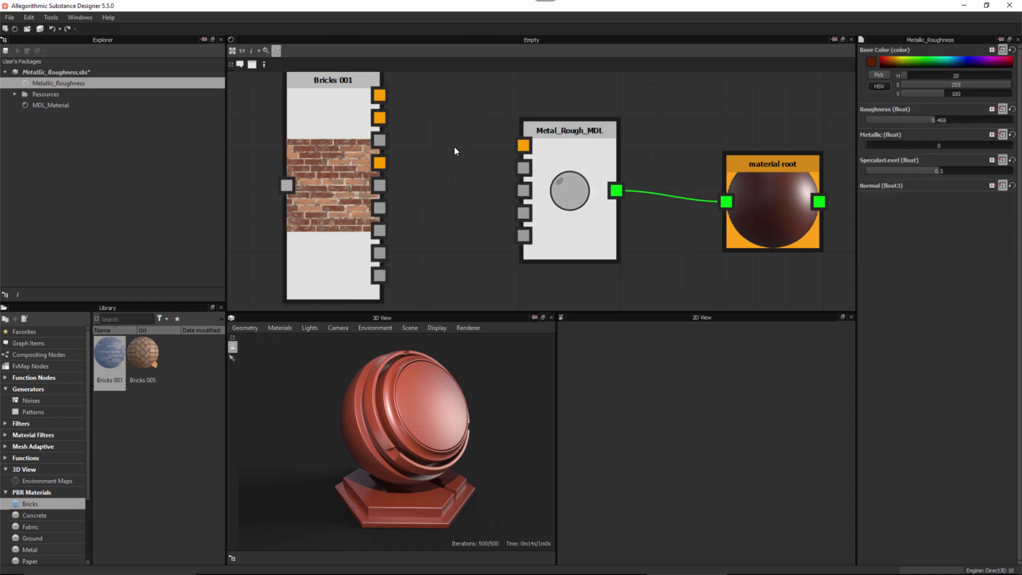
- Connect the Base Color, Roughness and Metallic outputs of Bricks 001 to the matching inputs of Metal_Rough_MDL
drag(380, 117, 525, 150)
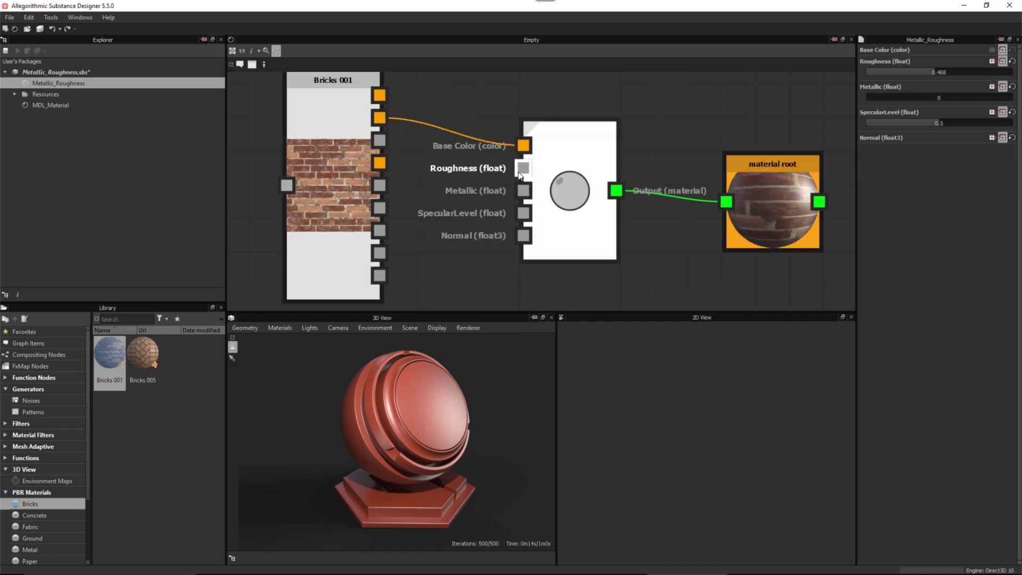
drag(379, 207, 520, 174)
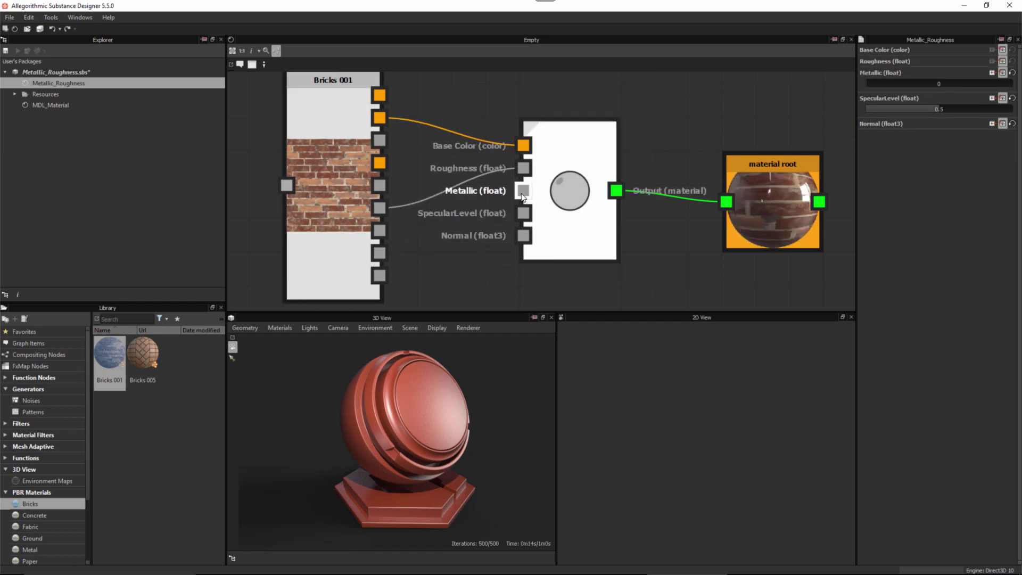
drag(379, 231, 511, 190)
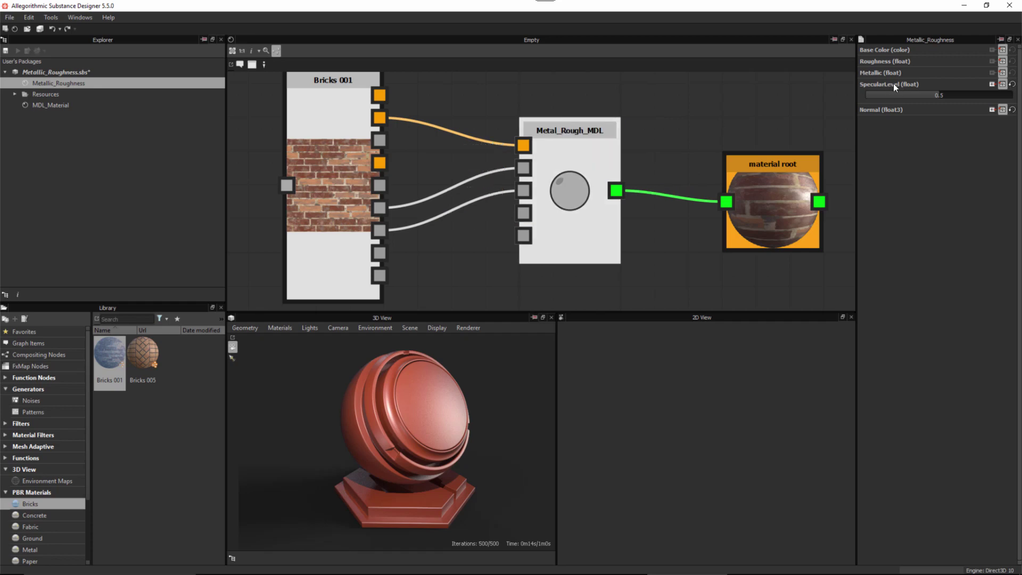
- Hide the SpecularLevel input pin on Metal_Rough_MDL and connect the Normal output of Bricks 001 to its Normal input
click(1003, 84)
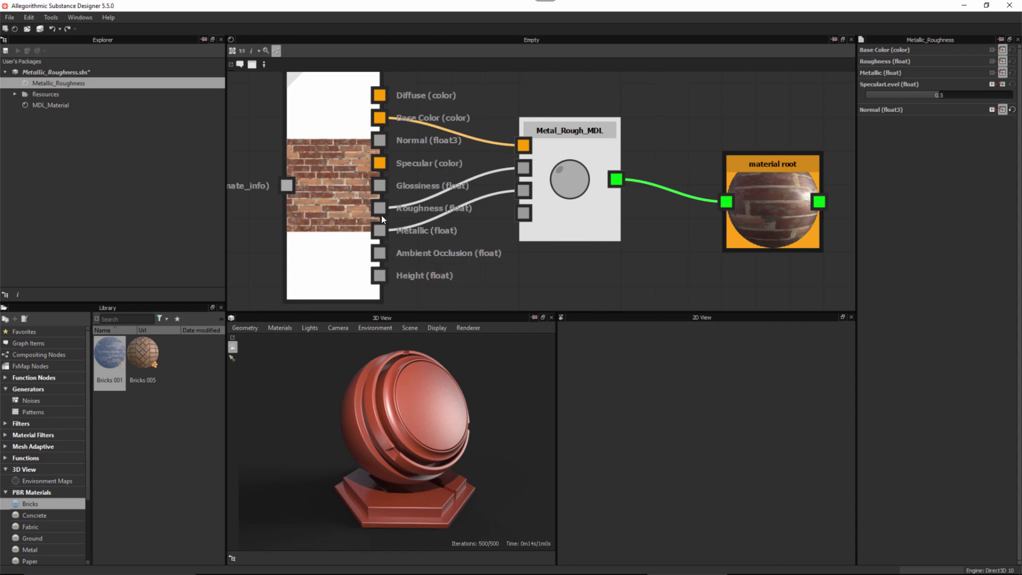
drag(380, 140, 524, 215)
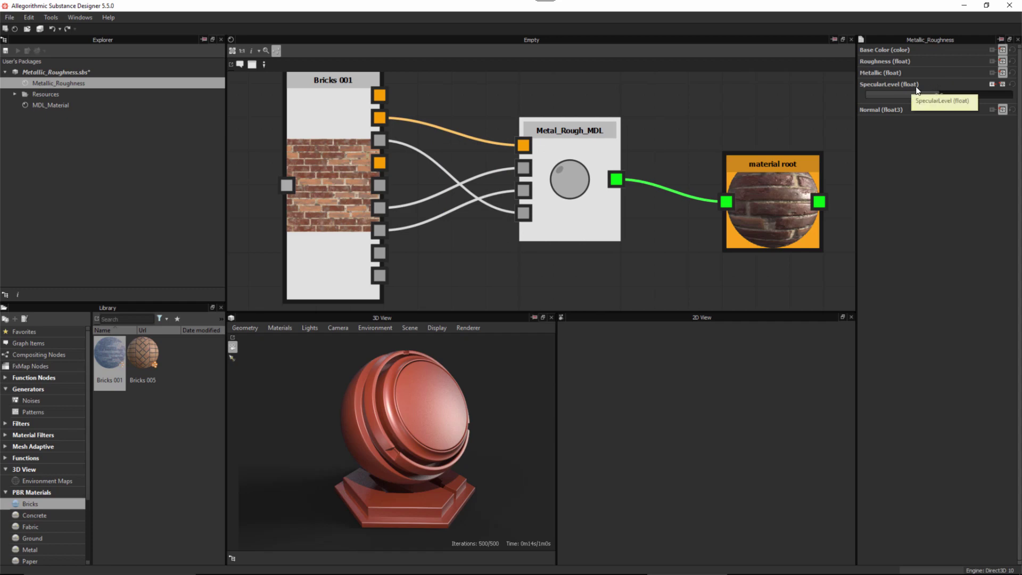
click(991, 84)
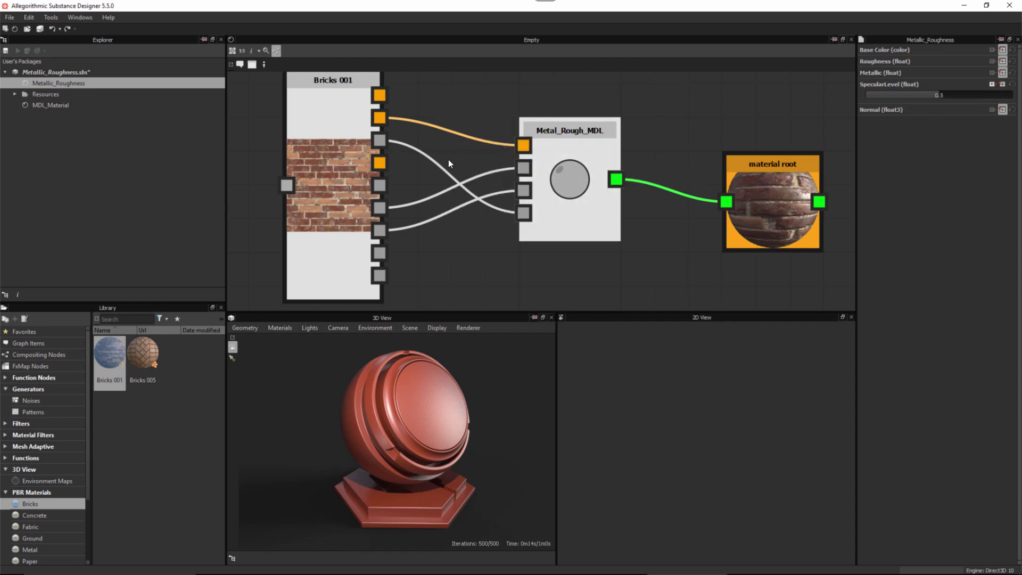
- Resume the Iray rendering to preview the brick material on the 3D model
scroll(532, 239, down, 2)
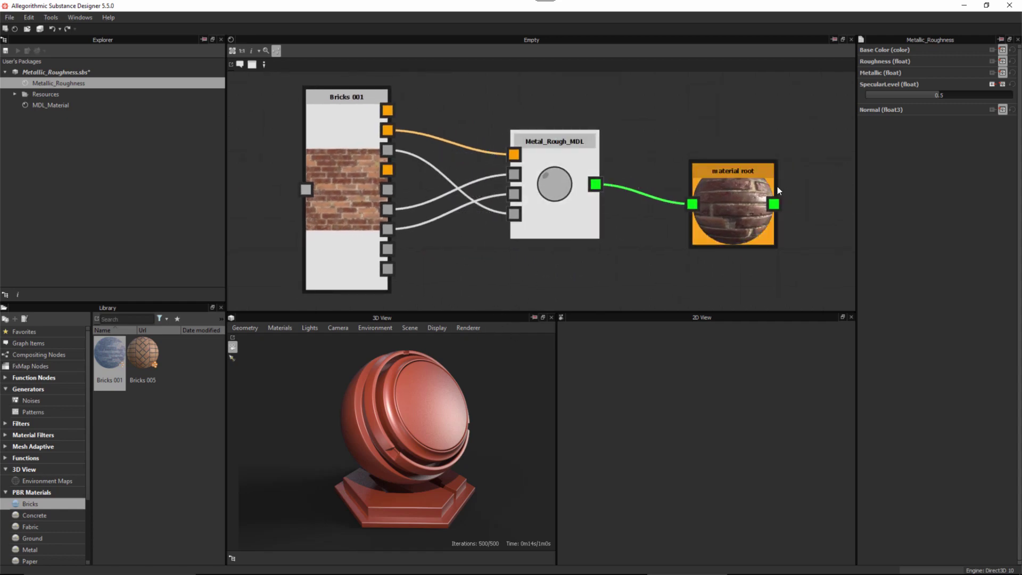
click(468, 328)
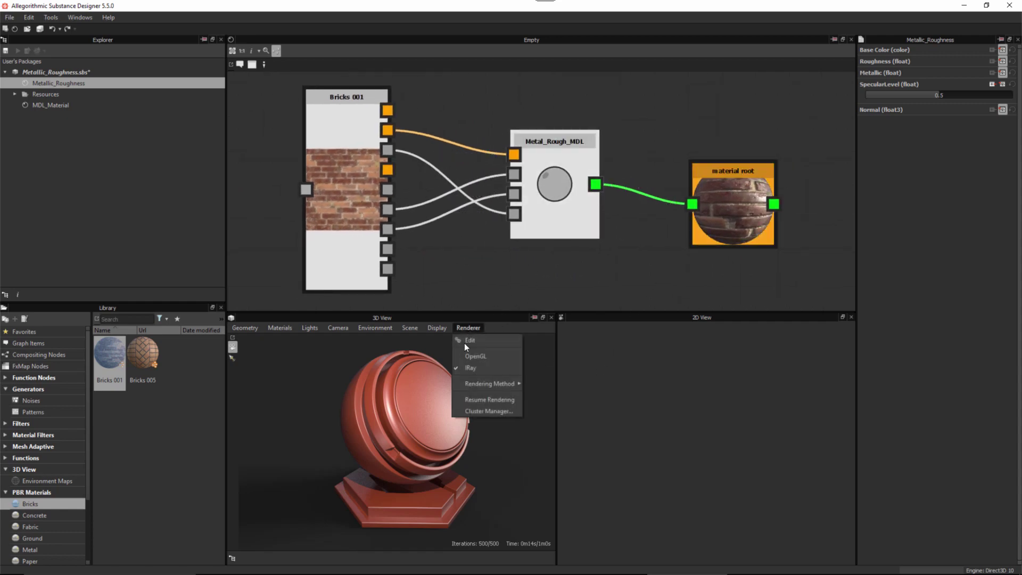
click(483, 401)
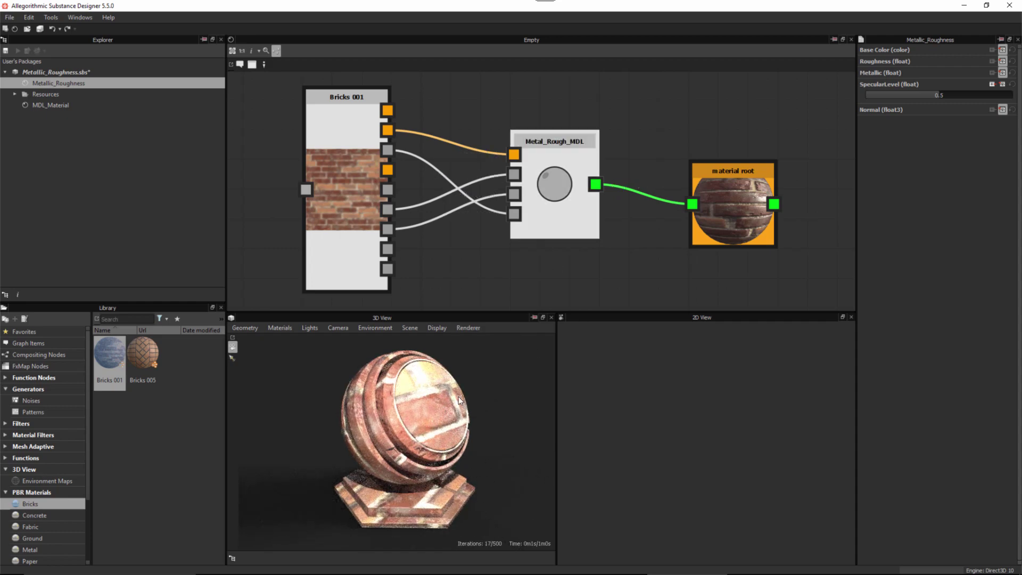
drag(438, 435, 438, 432)
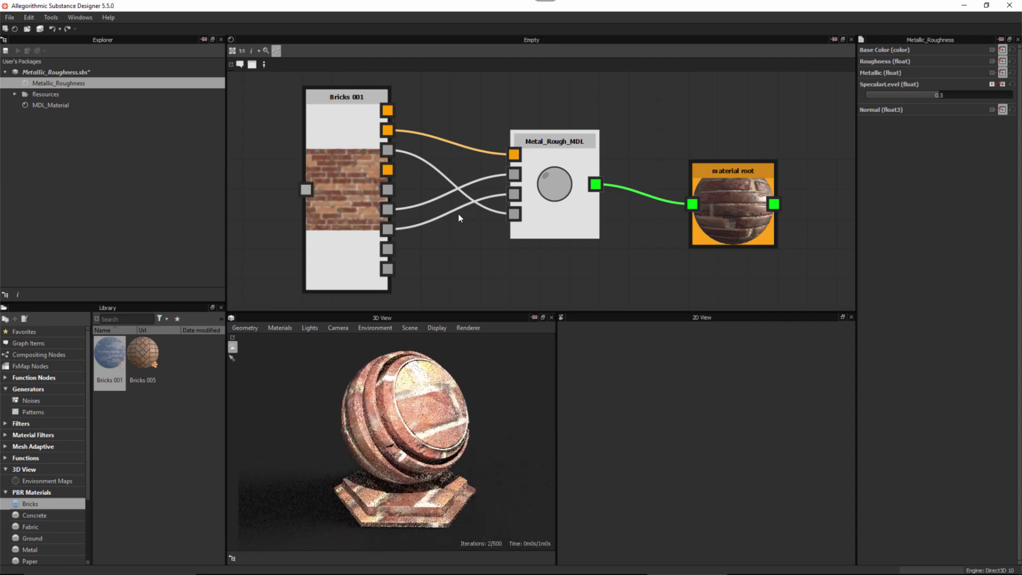
- Expand the advanced parameters of Bricks 001, set its Tiling to 4 and inspect the rendered model from another angle
click(354, 107)
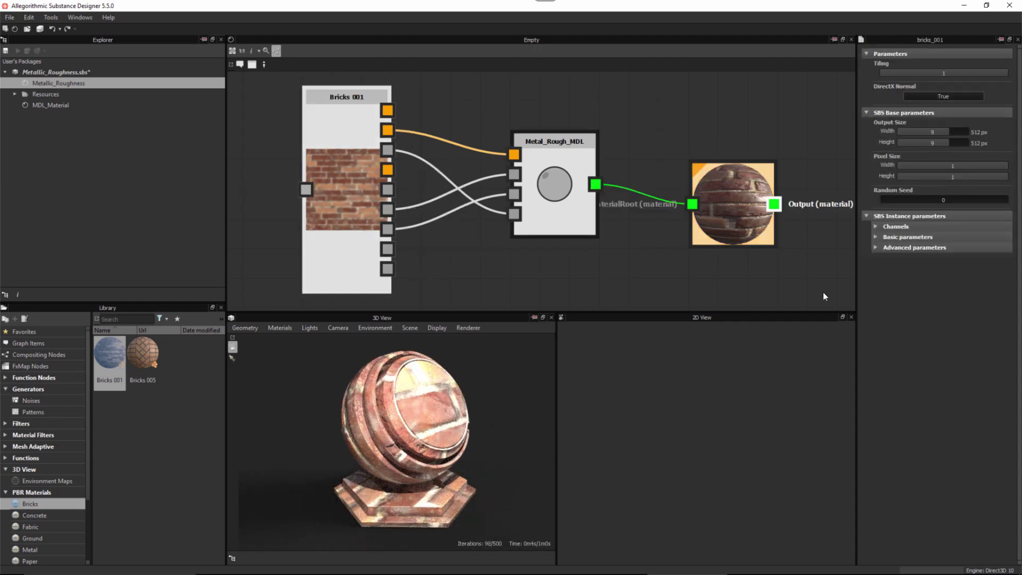
click(876, 248)
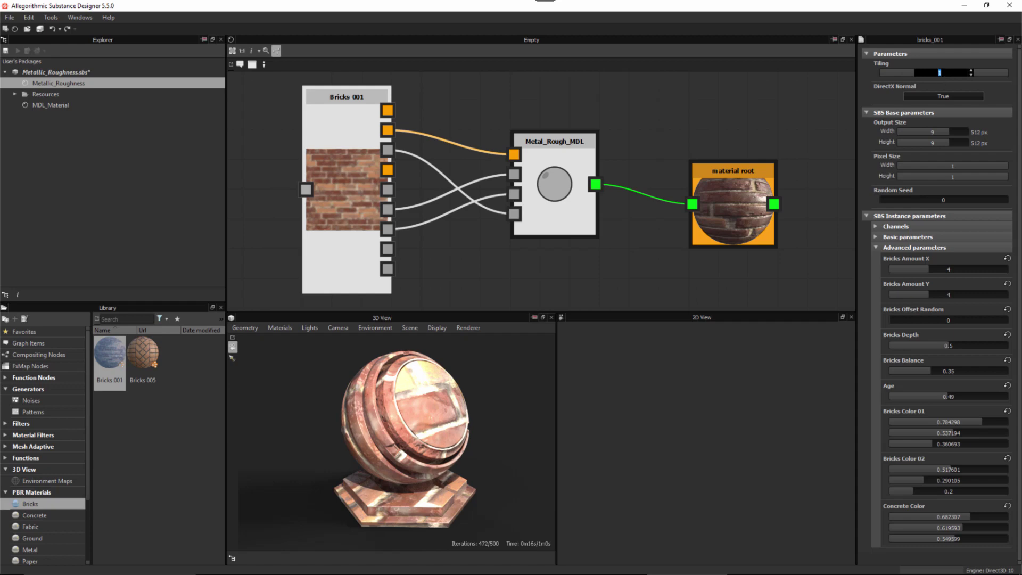
text(4)
key(Return)
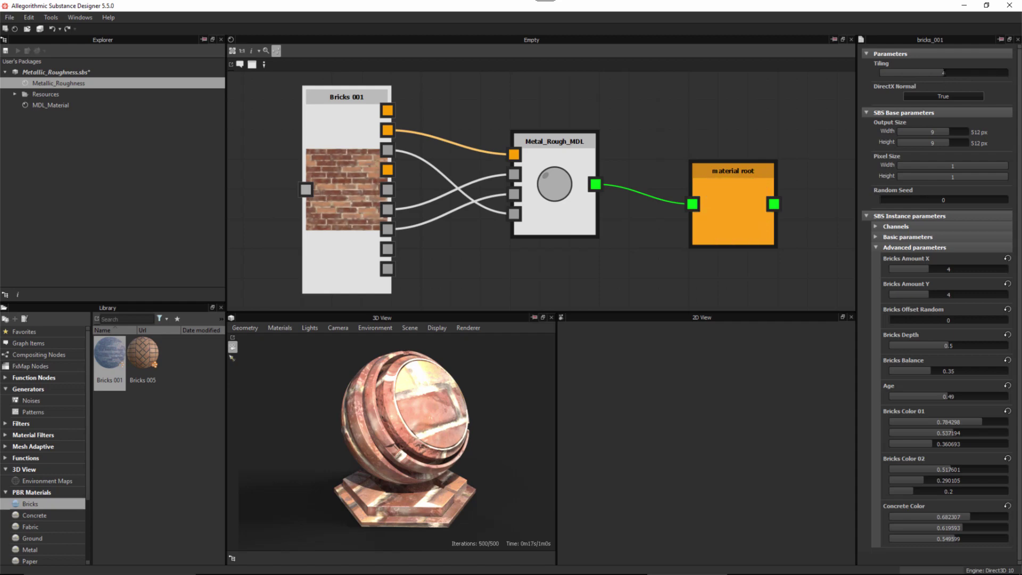
drag(470, 434, 424, 471)
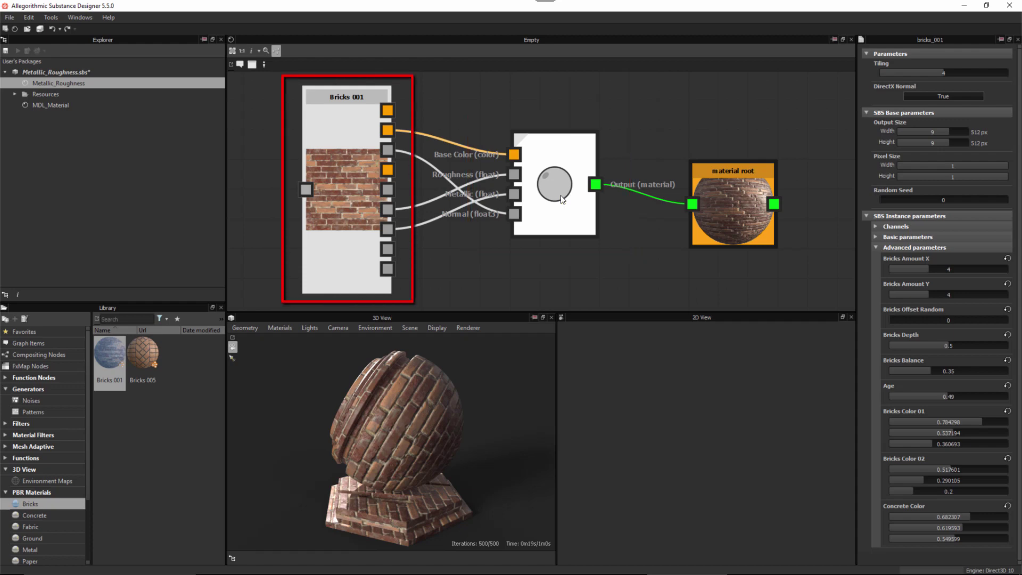
click(575, 106)
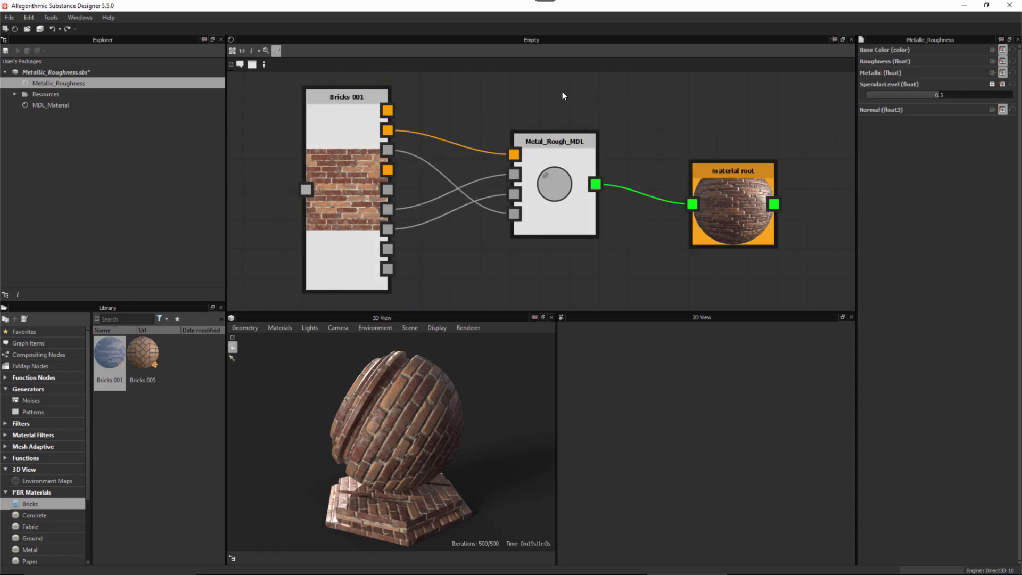
- Export the Metallic_Roughness.sbs package as an MDL module named Metallic_Roughness.mdl to the Desktop
click(62, 72)
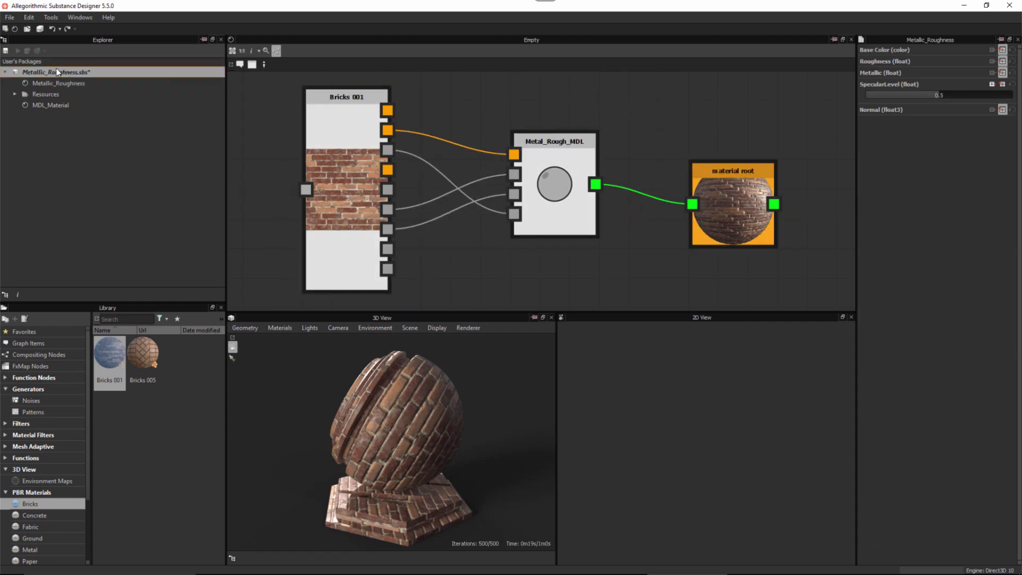
right_click(77, 70)
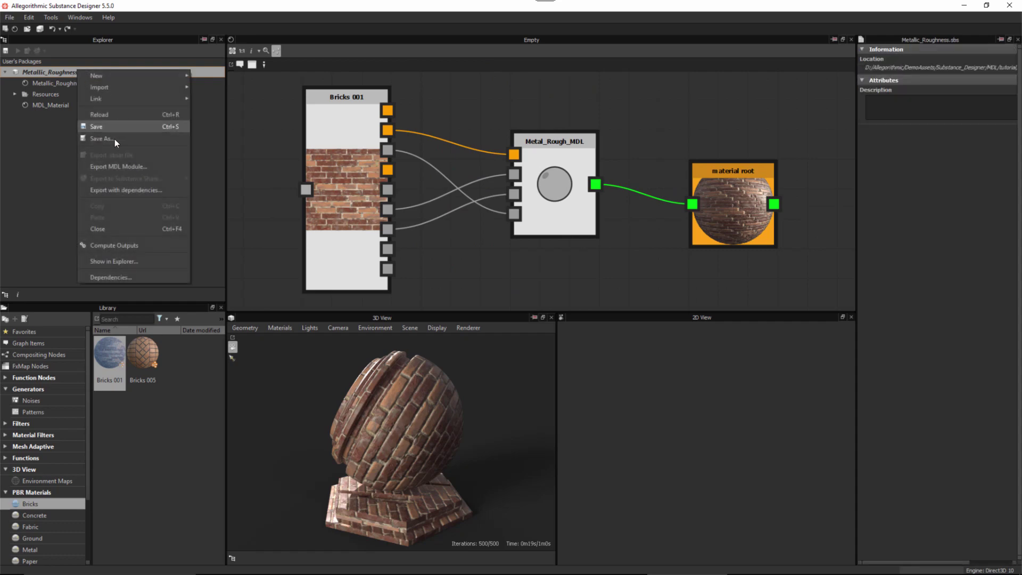
click(119, 166)
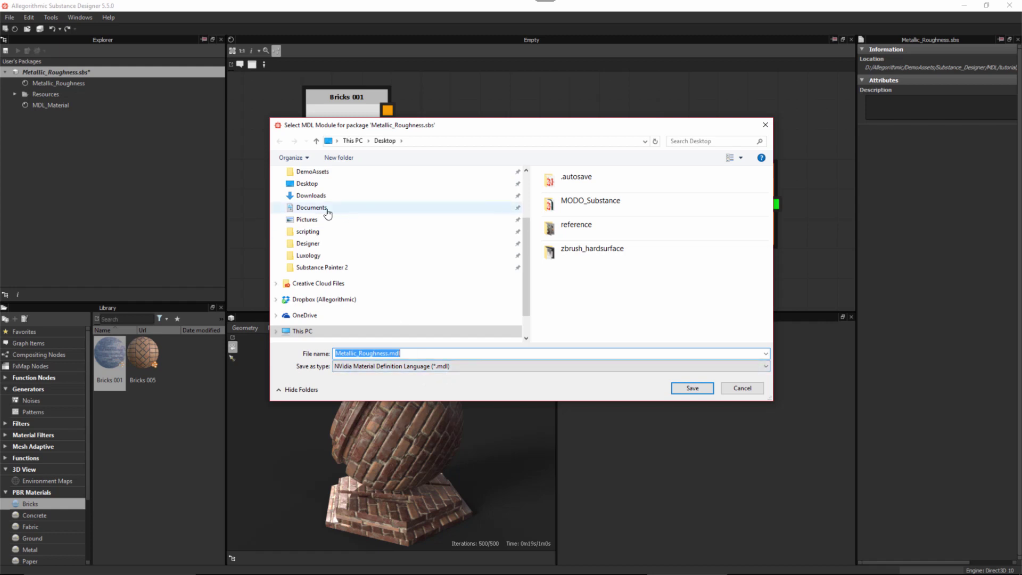
click(312, 186)
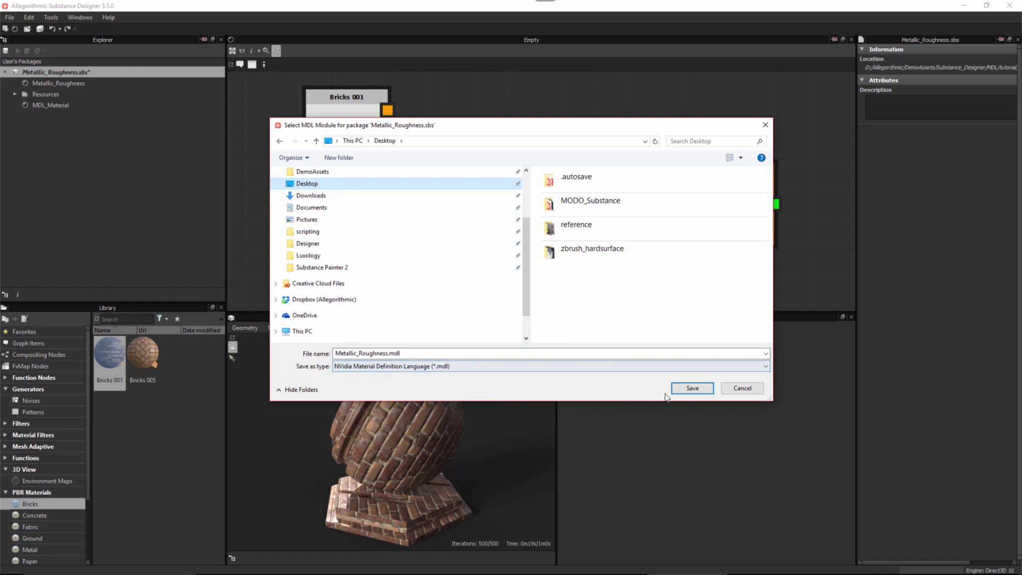
click(691, 389)
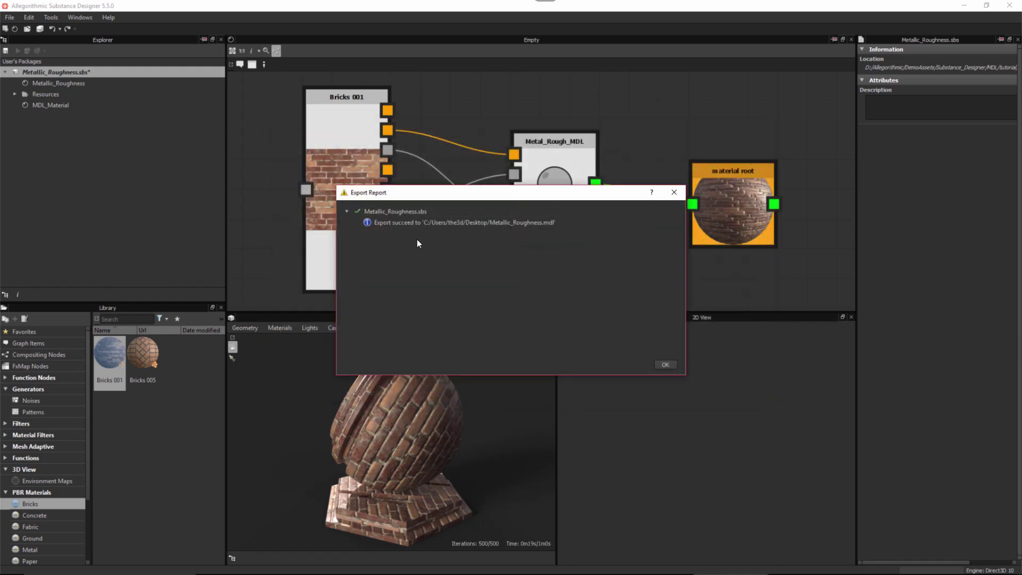
click(669, 365)
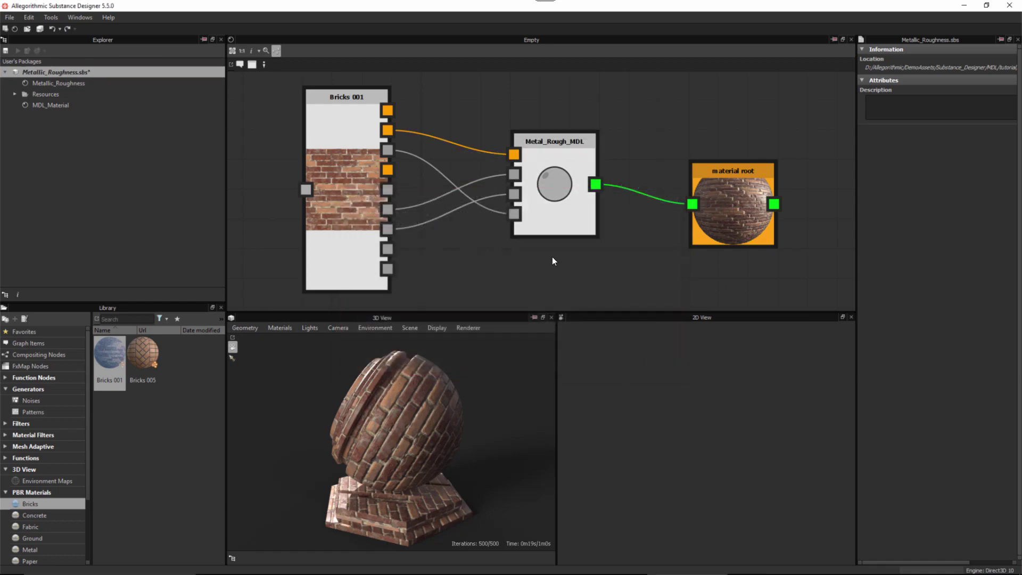
- Switch to File Explorer and select the exported Metallic_Roughness.mdl file in the Desktop's New folder
key(alt+Tab)
click(415, 182)
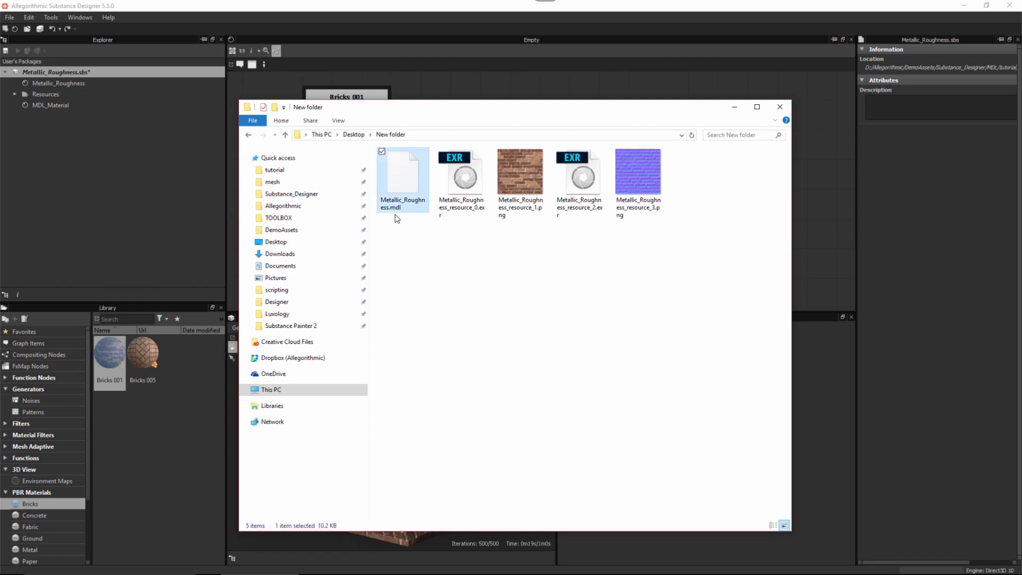
- Select the four exported Metallic_Roughness resource textures together and move the folder window aside to compare them with the Bricks 001 node
drag(465, 243, 677, 206)
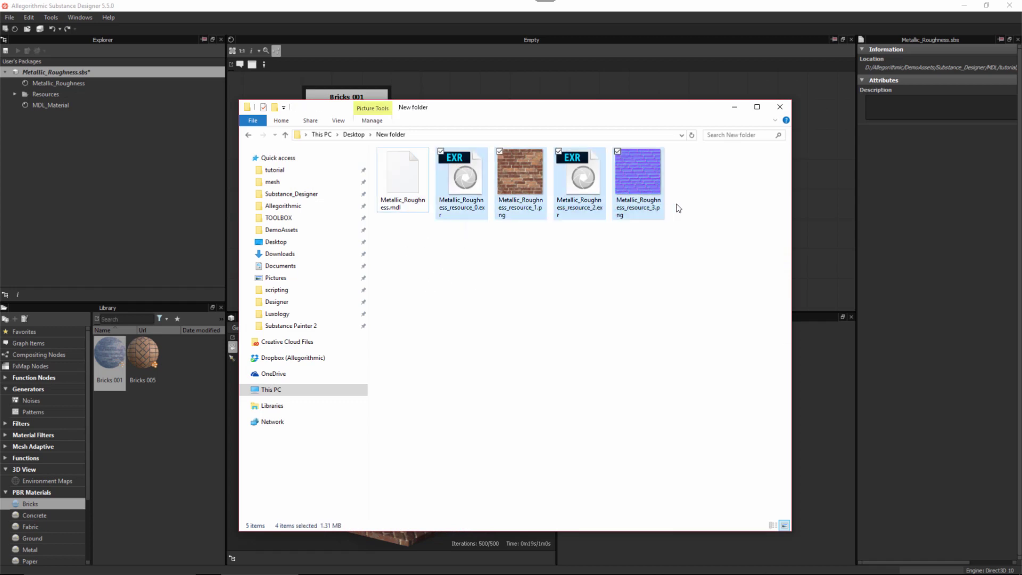
drag(545, 116, 747, 115)
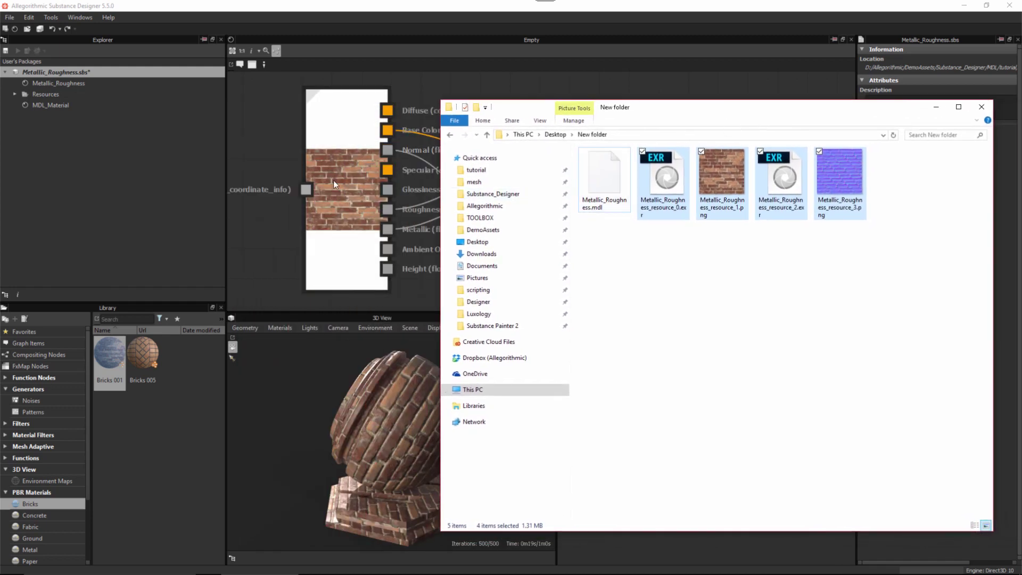
drag(672, 109, 627, 133)
drag(616, 254, 831, 213)
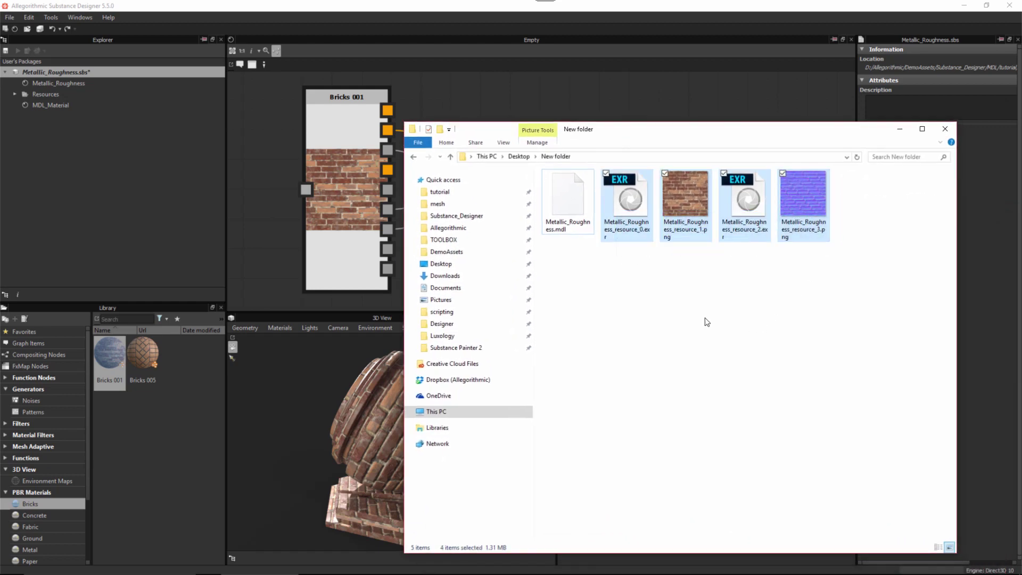
- Examine the two EXR and two PNG resource files individually, then uncover the graph to compare them with the material node's connected inputs
click(626, 197)
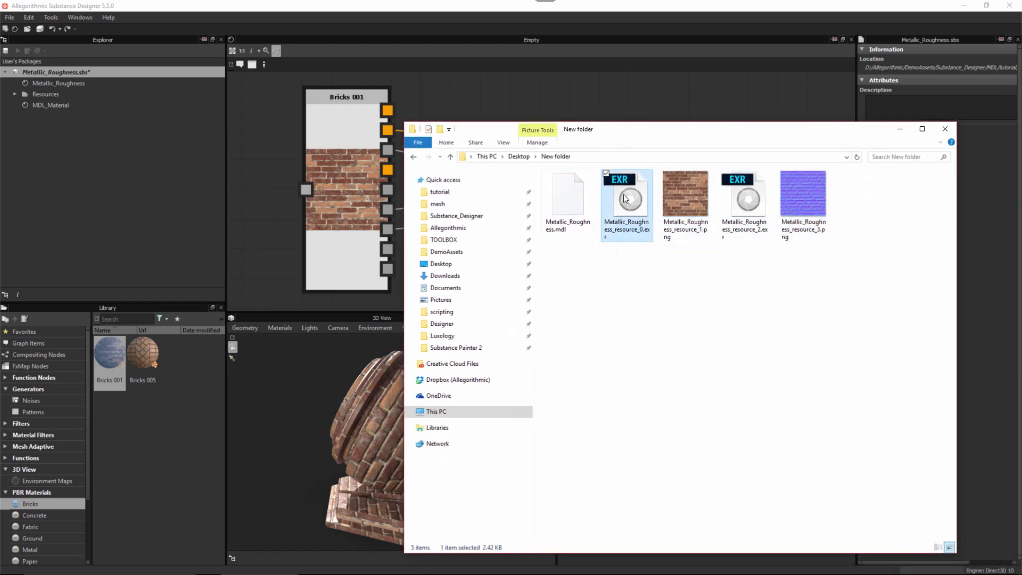
click(745, 199)
click(672, 205)
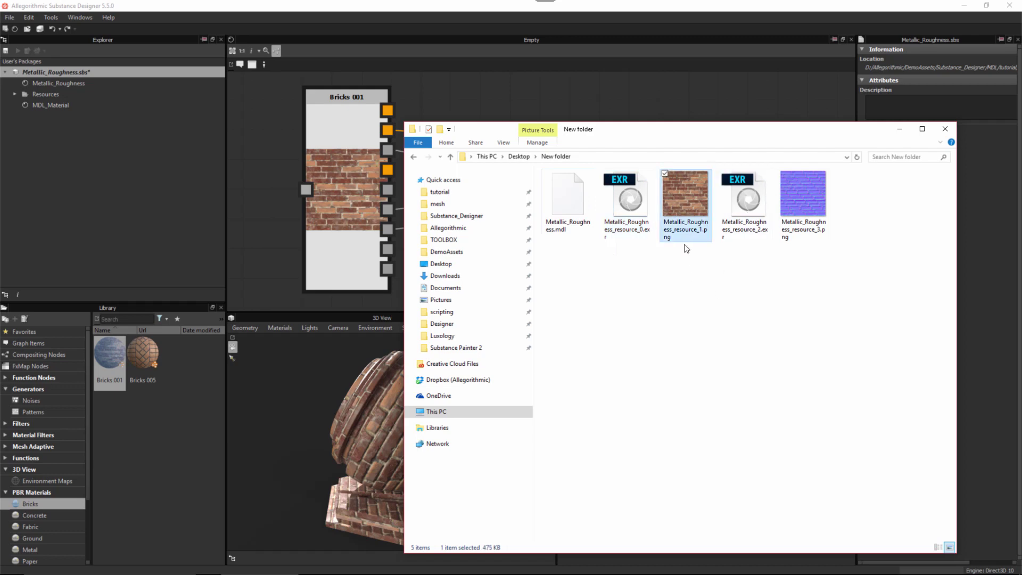
click(810, 203)
drag(630, 130, 797, 119)
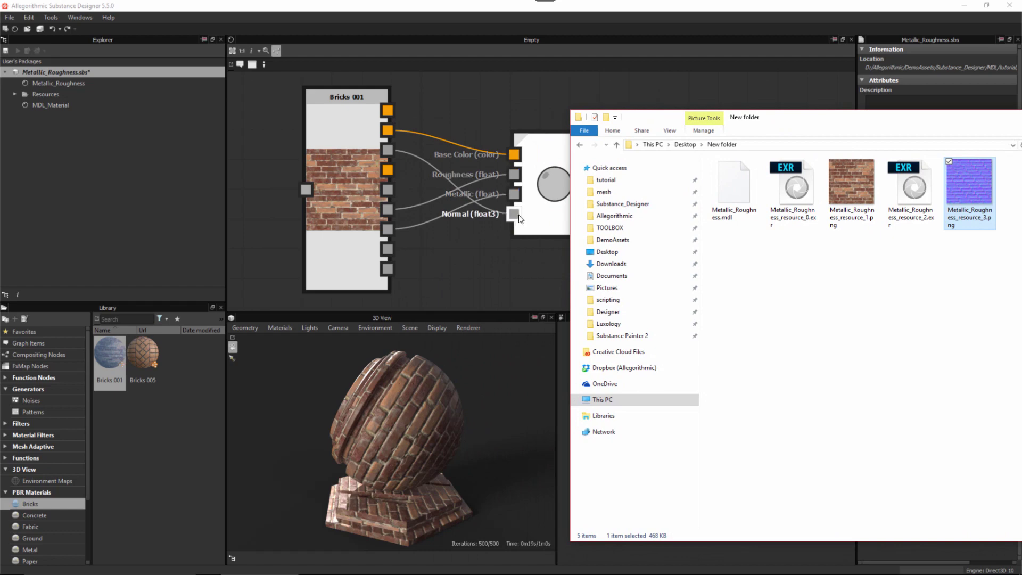
- Return the folder window over the graph, review the exported resource textures as a group and clear the file selection
drag(798, 122, 578, 132)
click(547, 264)
drag(521, 264, 793, 193)
click(697, 291)
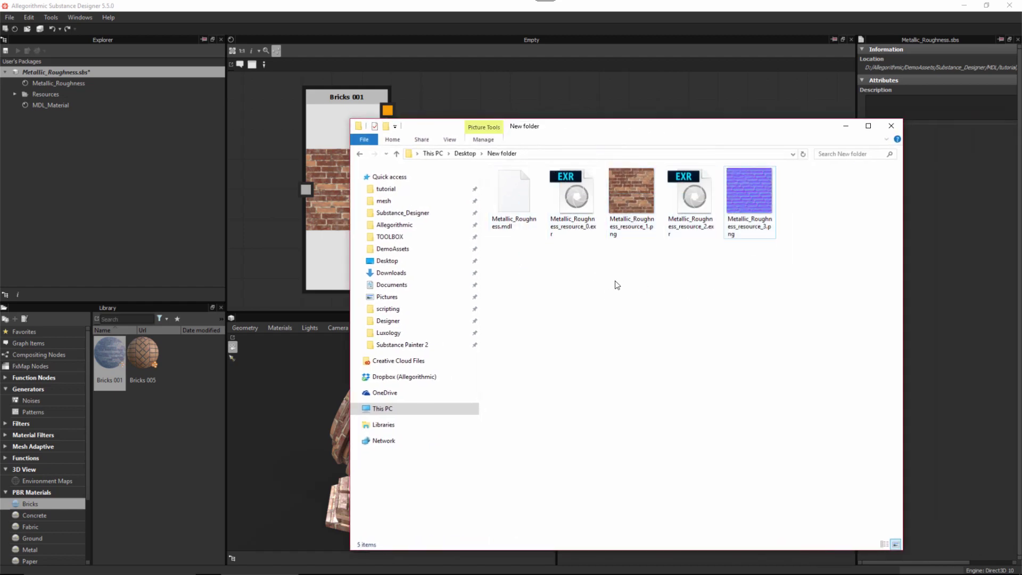